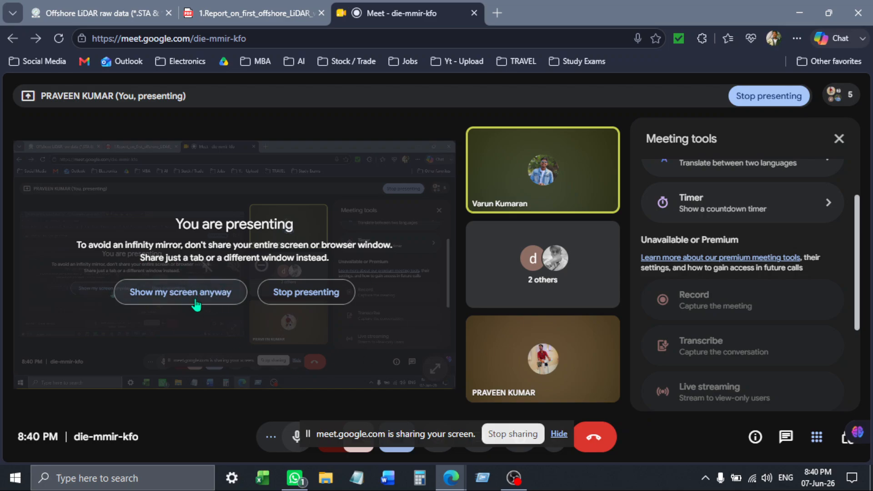
Show the shared screen in the meeting despite the infinity mirror notice, and minimise the browser
left_click(186, 292)
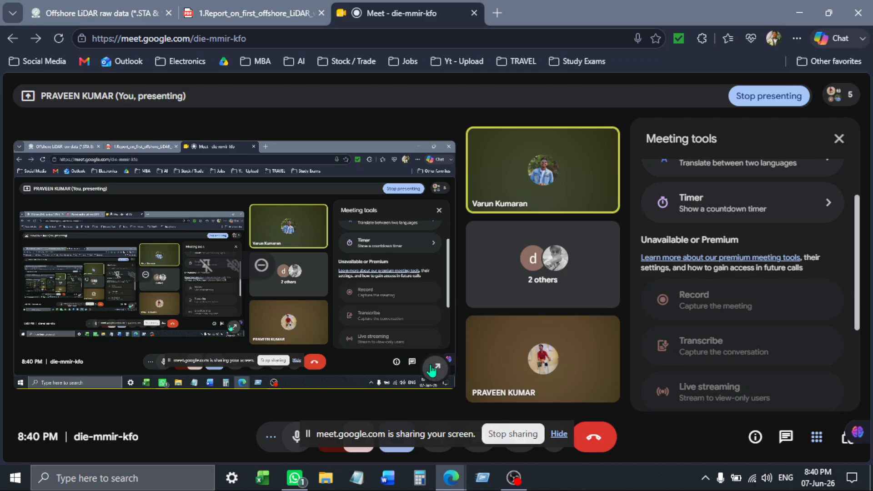
left_click(795, 10)
left_click(799, 10)
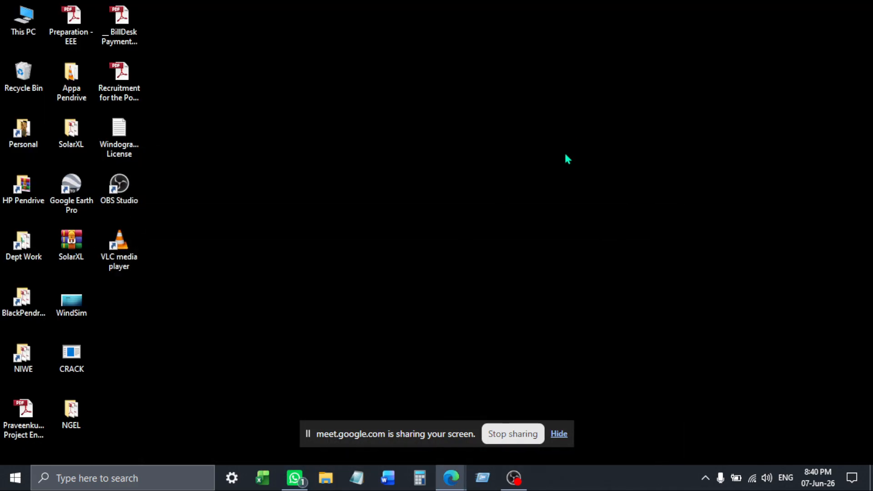
Search Windows for "windographer" and launch the Windographer app
left_click(126, 478)
type("windo")
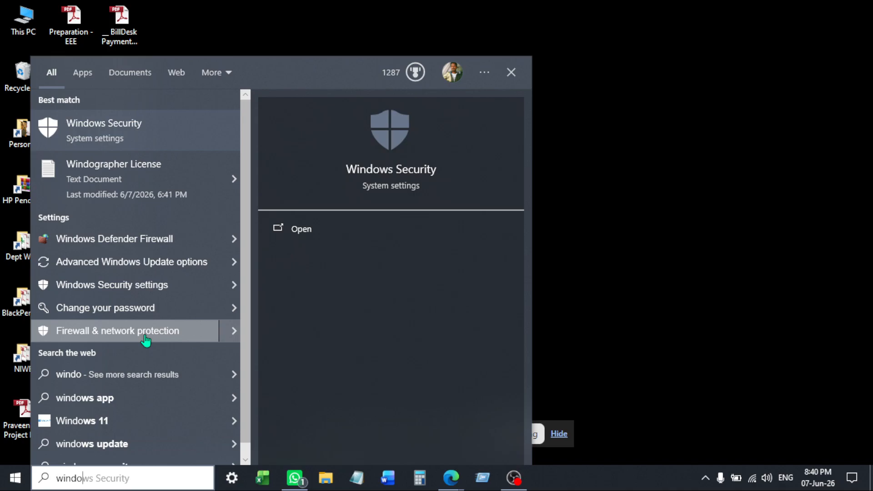
type("grapher")
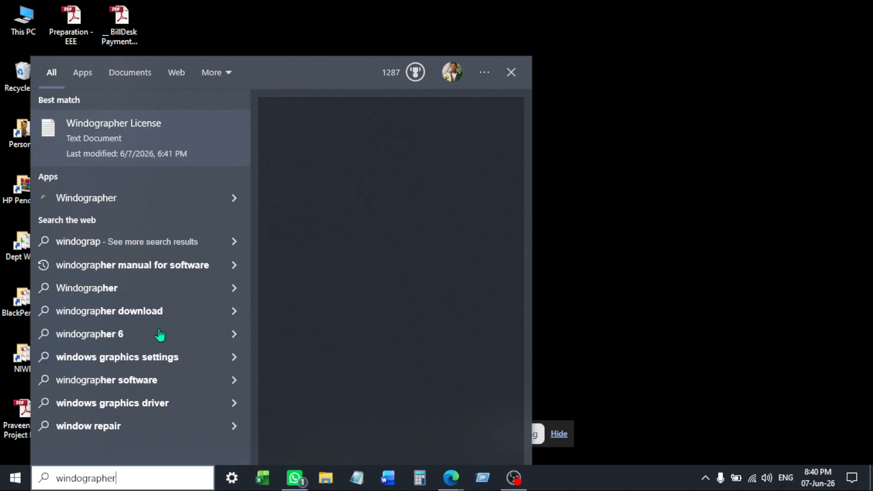
left_click(143, 198)
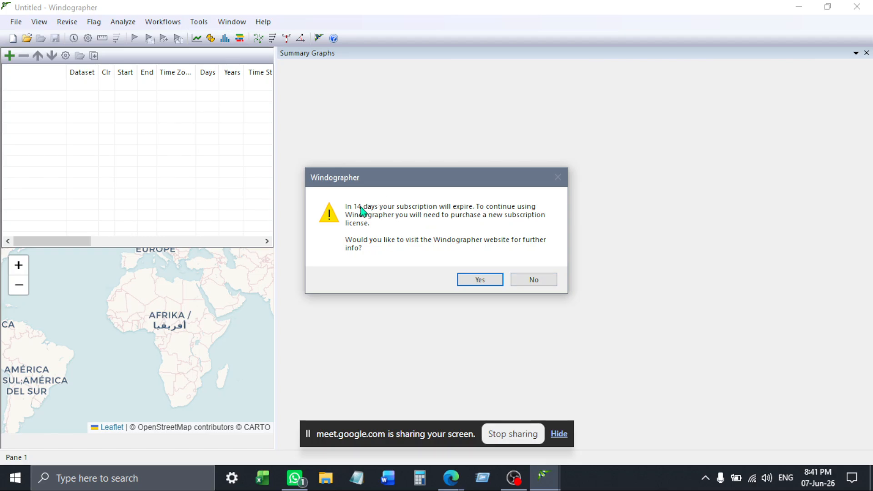
Open the Windographer website from the subscription notice, close its page, and hide the screen-sharing bar
left_click(473, 279)
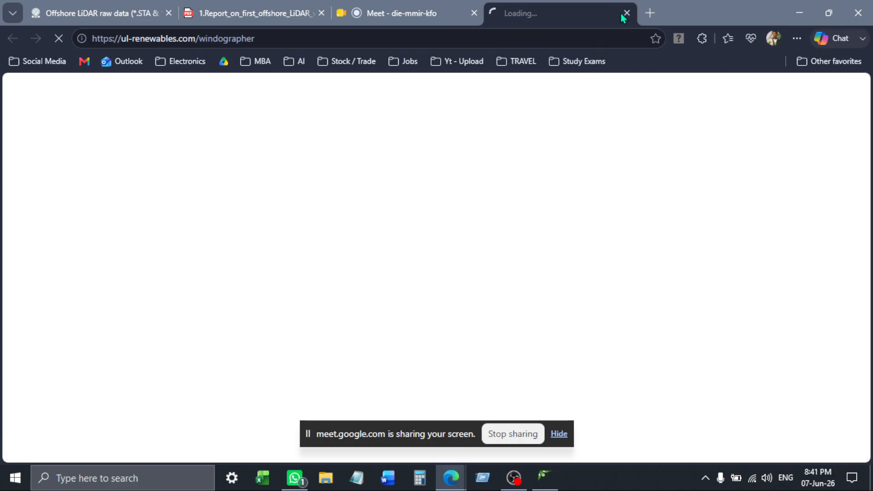
left_click(627, 14)
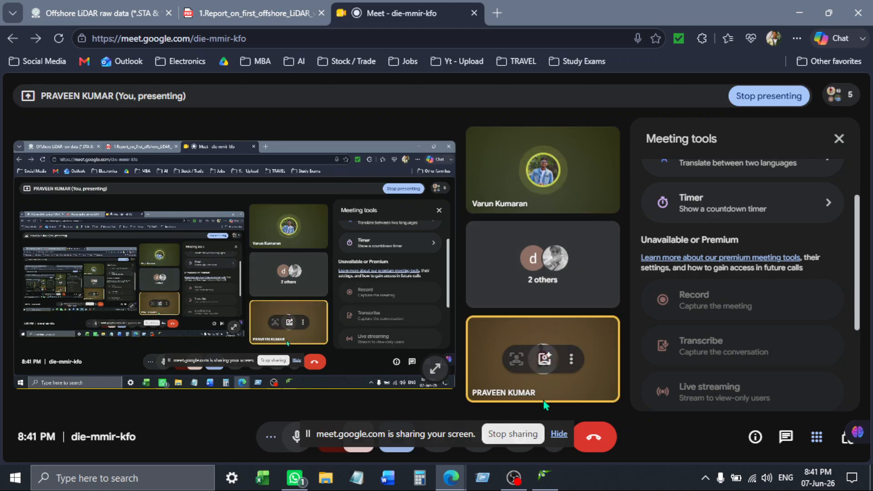
left_click(559, 435)
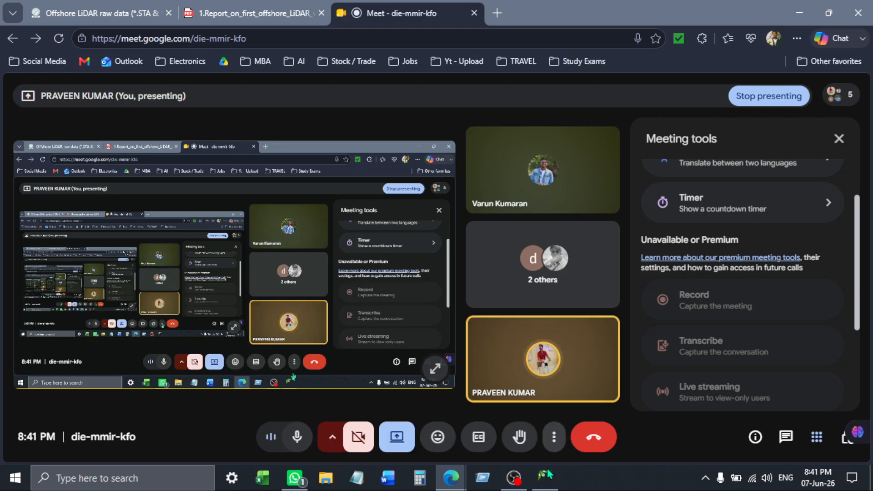
Switch to Windographer and widen the dataset list and map area
left_click(260, 5)
left_click(408, 2)
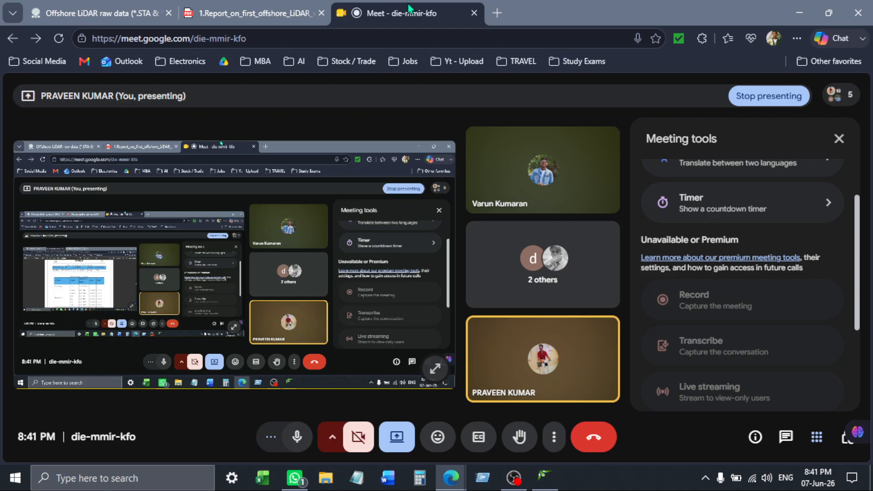
left_click(514, 478)
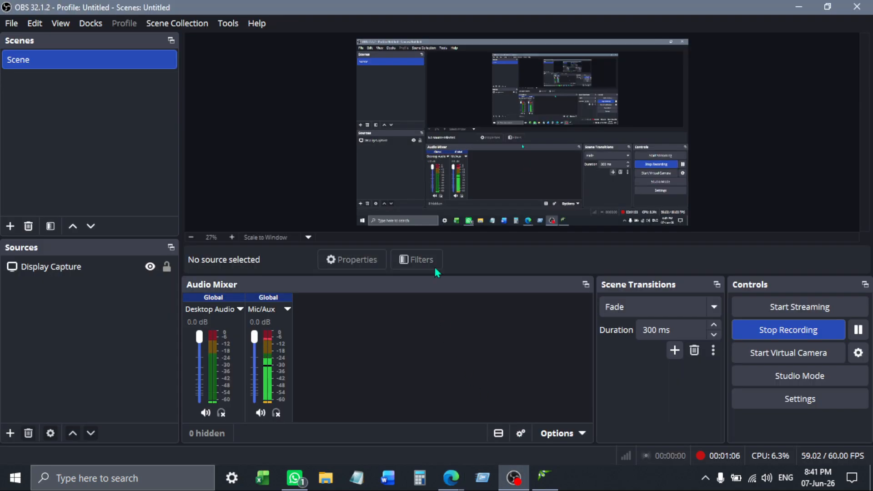
left_click(545, 477)
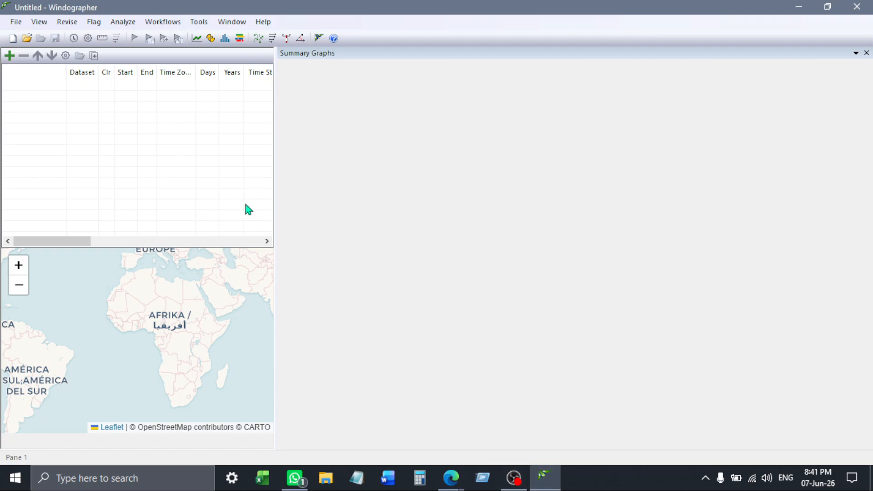
left_click_drag(275, 124, 451, 132)
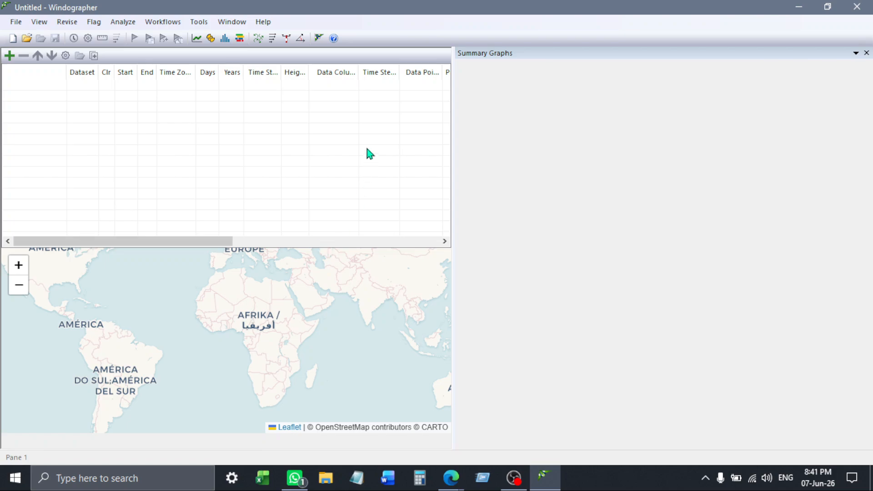
left_click(15, 22)
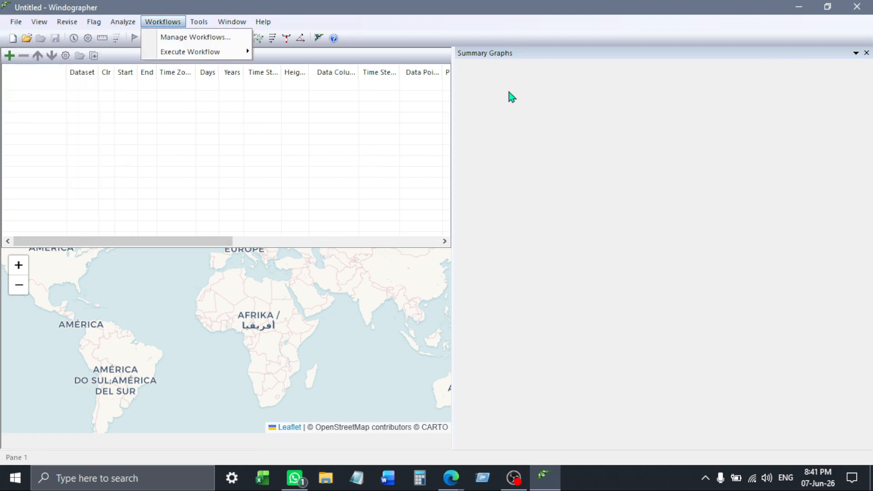
left_click(861, 6)
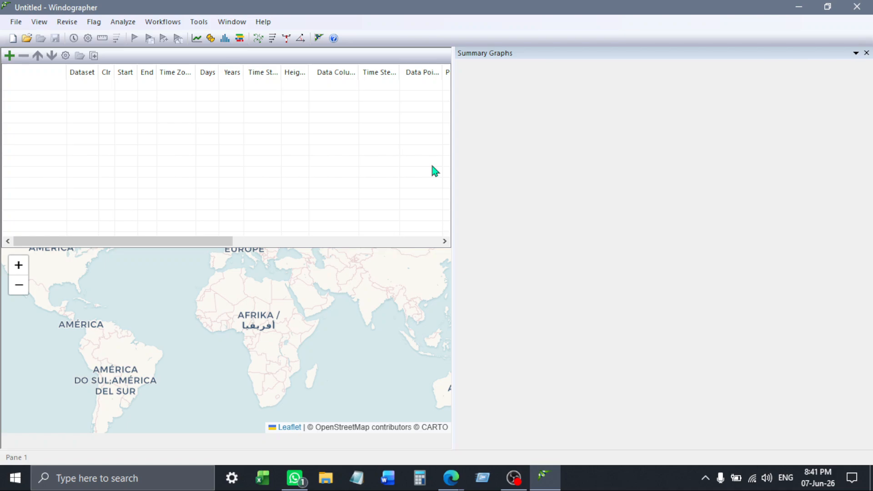
left_click(800, 7)
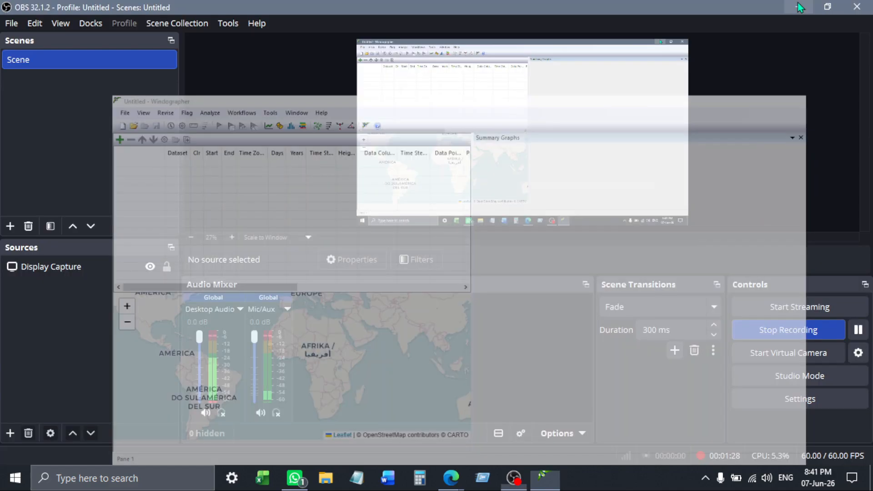
left_click(546, 477)
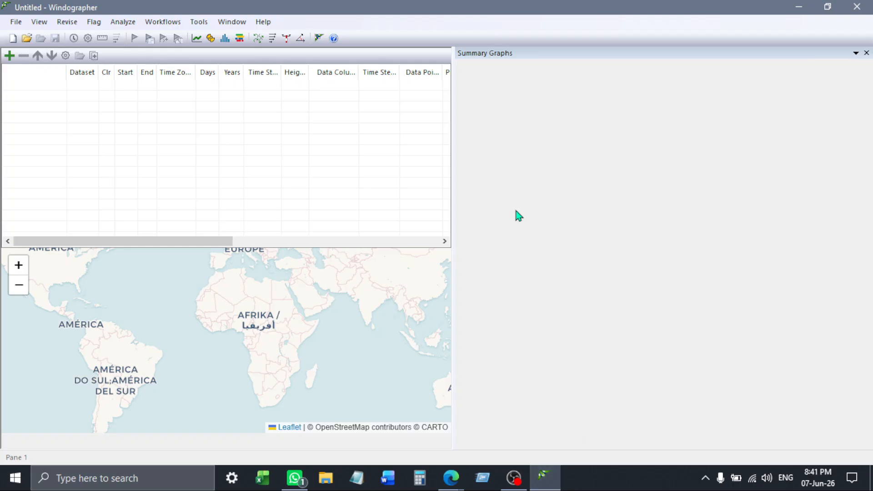
left_click(863, 10)
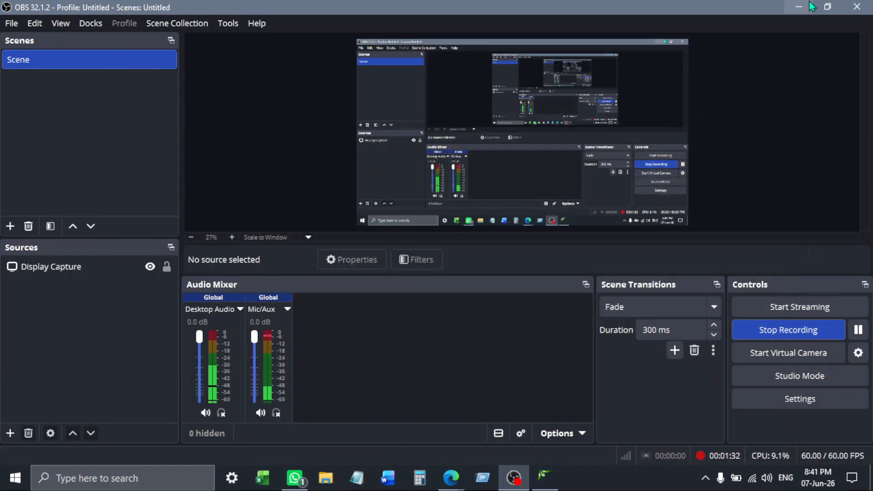
Switch to Edge and look over the offshore LiDAR report's site and sensor tables and the NIWE raw data page
mouse_move(453, 480)
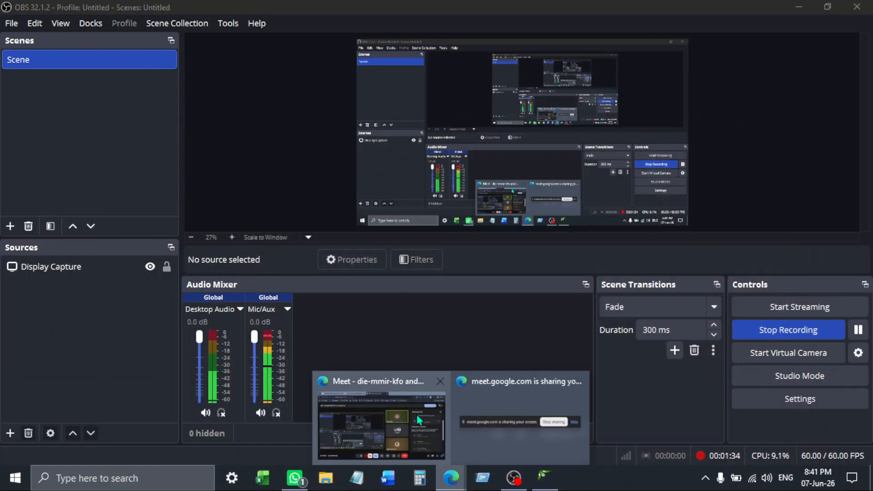
left_click(377, 427)
left_click(211, 7)
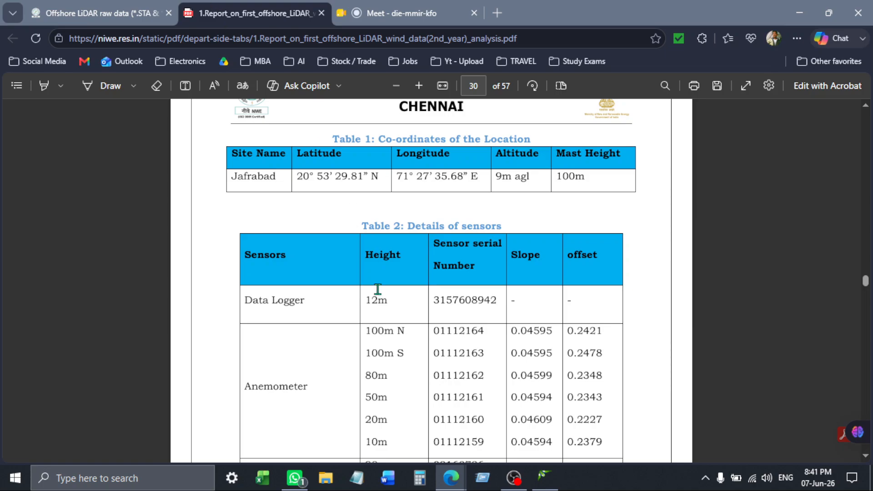
left_click(73, 2)
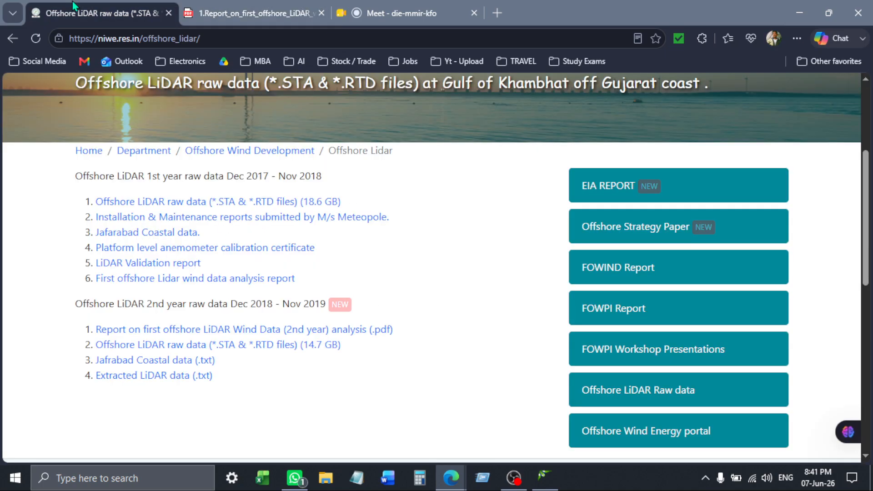
left_click(247, 9)
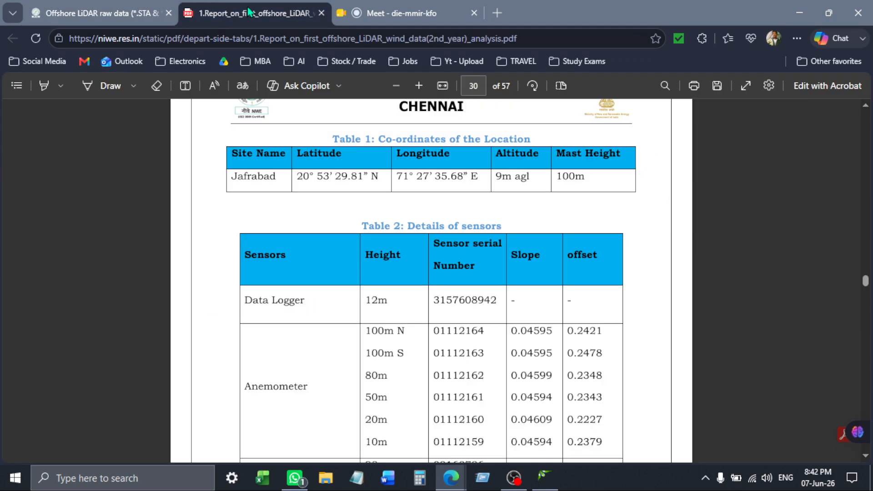
left_click(123, 14)
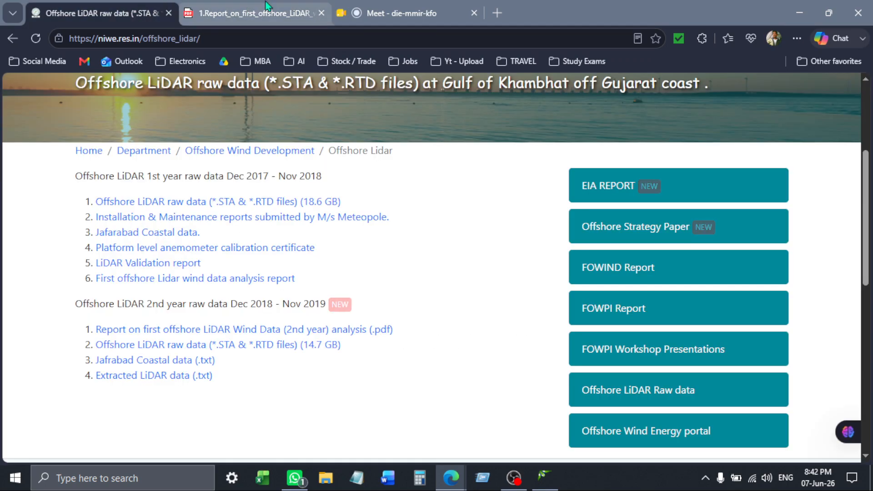
Examine the first-year and second-year offshore LiDAR download lists on the NIWE page
mouse_move(267, 6)
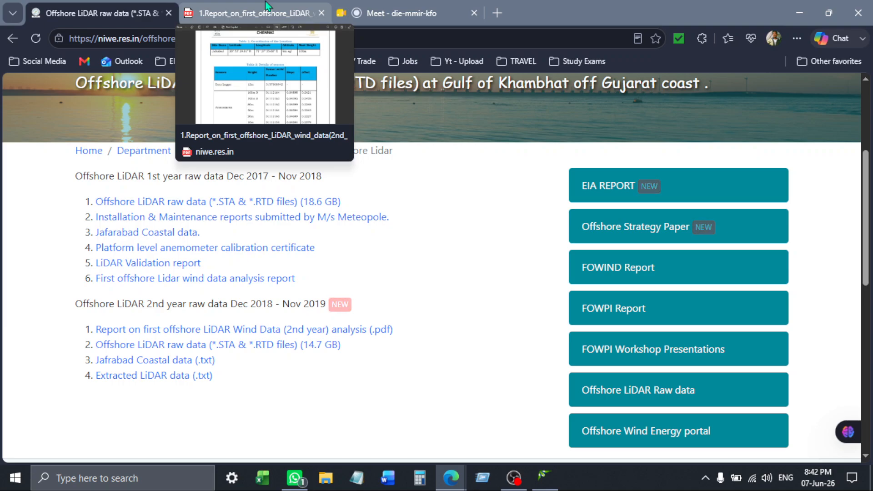
scroll(440, 267, "up", 5)
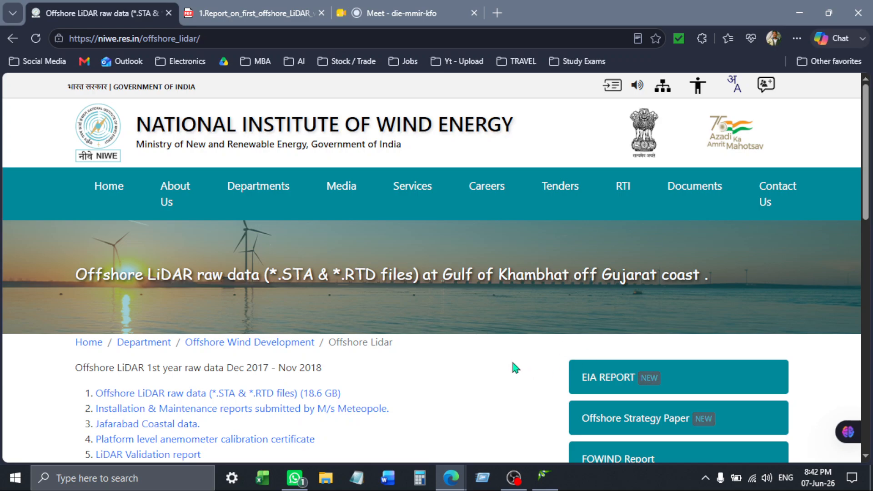
scroll(510, 357, "down", 1)
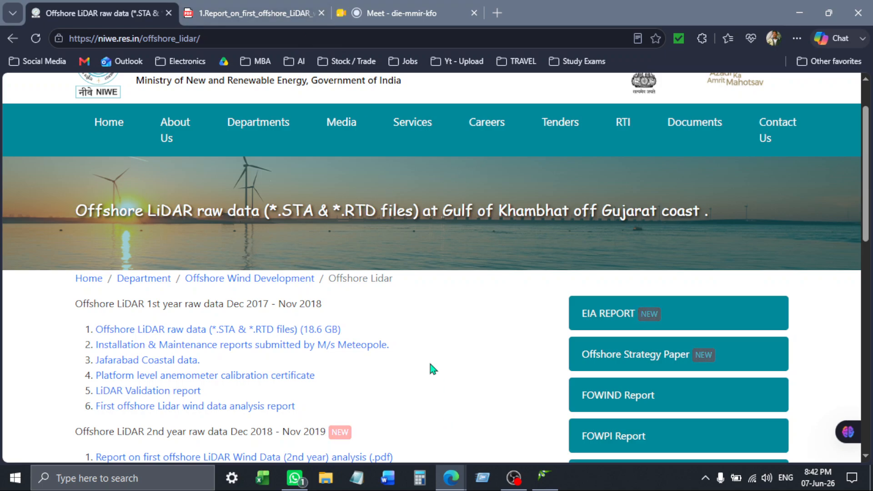
scroll(392, 370, "down", 1)
scroll(396, 373, "down", 2)
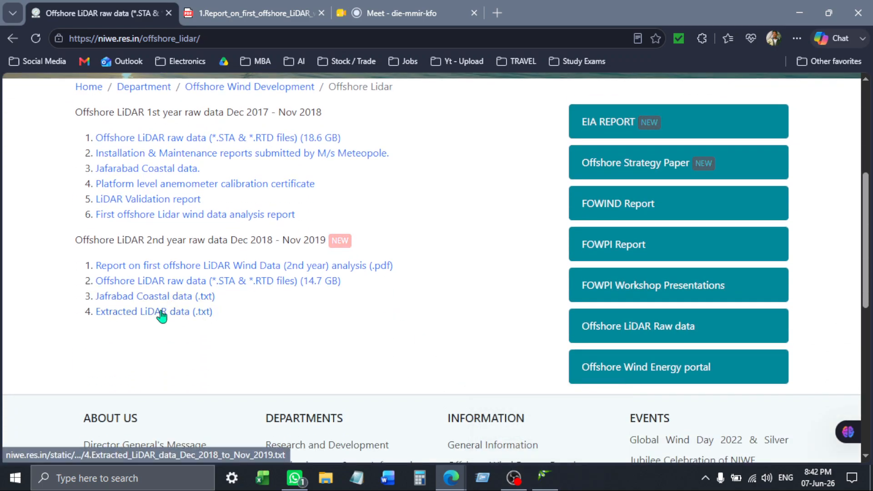
scroll(306, 364, "up", 4)
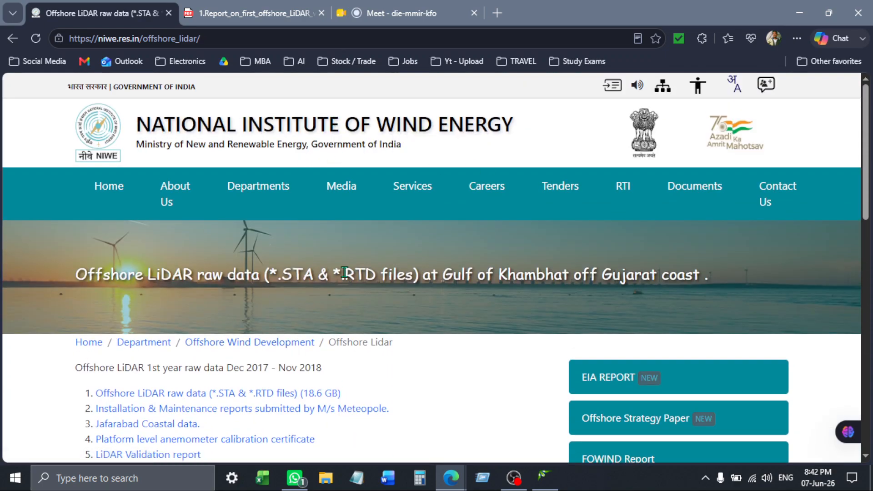
scroll(225, 322, "down", 3)
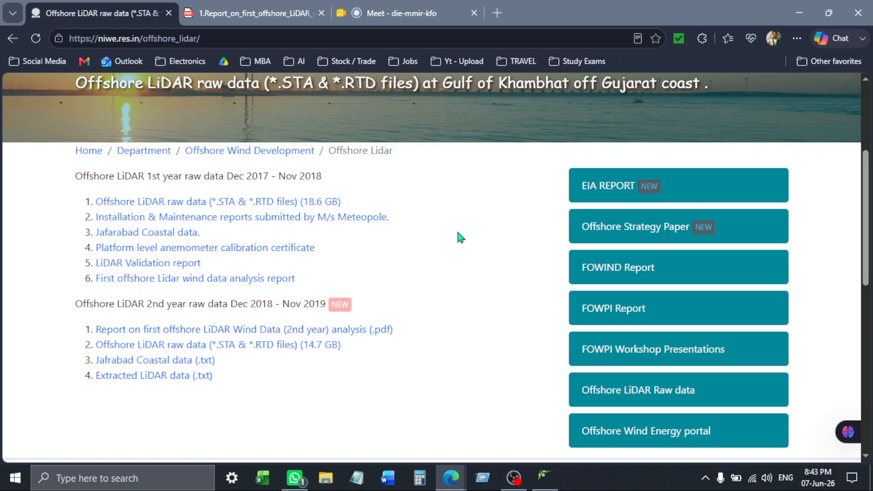
scroll(457, 234, "down", 4)
scroll(457, 234, "up", 8)
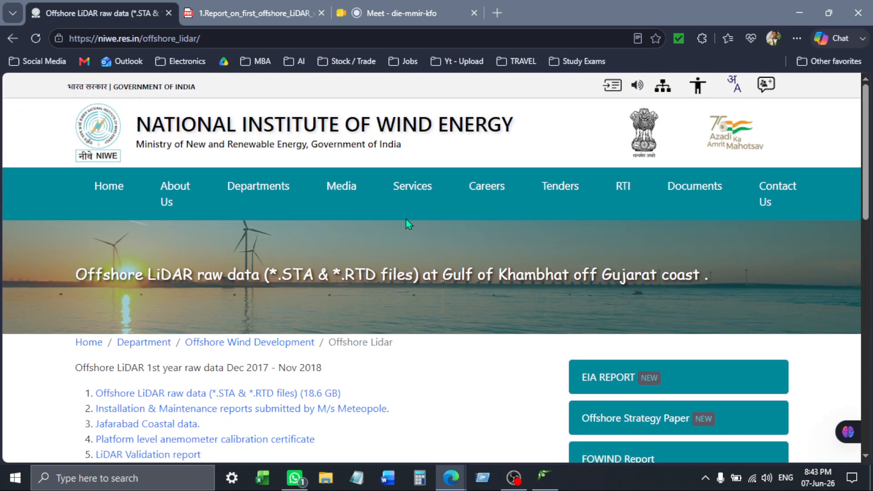
Switch to Windographer and open the file chooser for adding datasets to the workbook
mouse_move(248, 3)
left_click(544, 478)
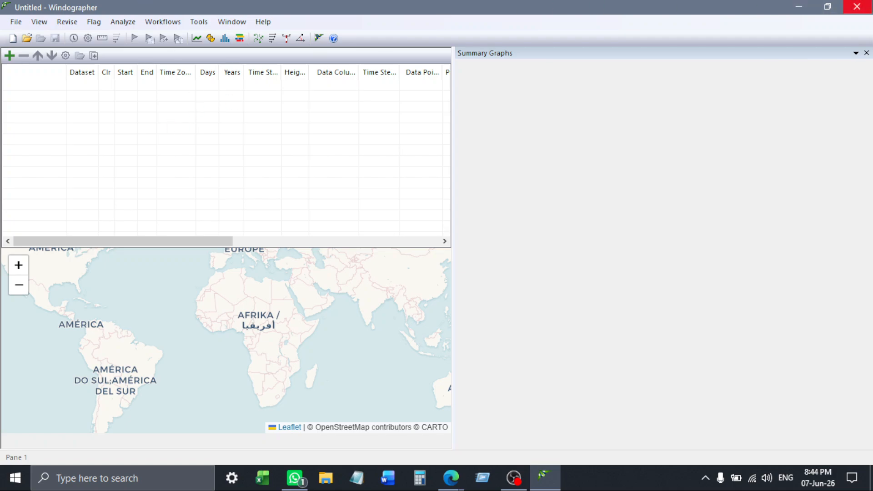
left_click(20, 22)
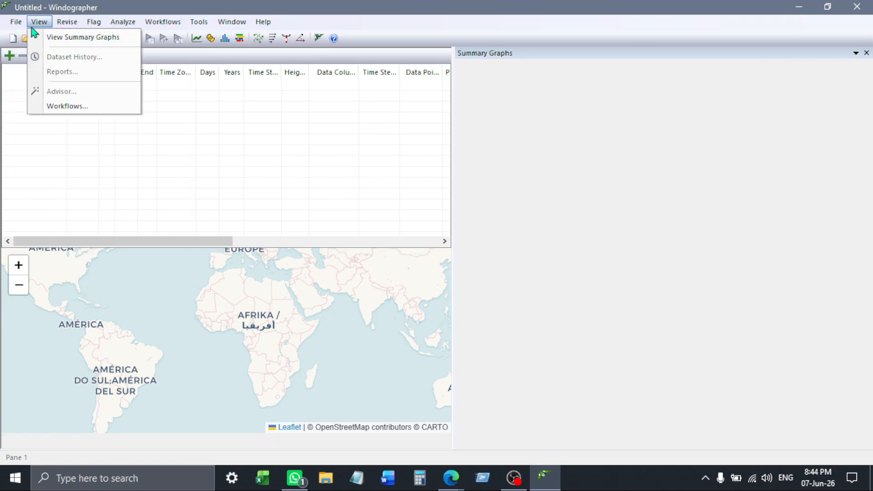
left_click(29, 38)
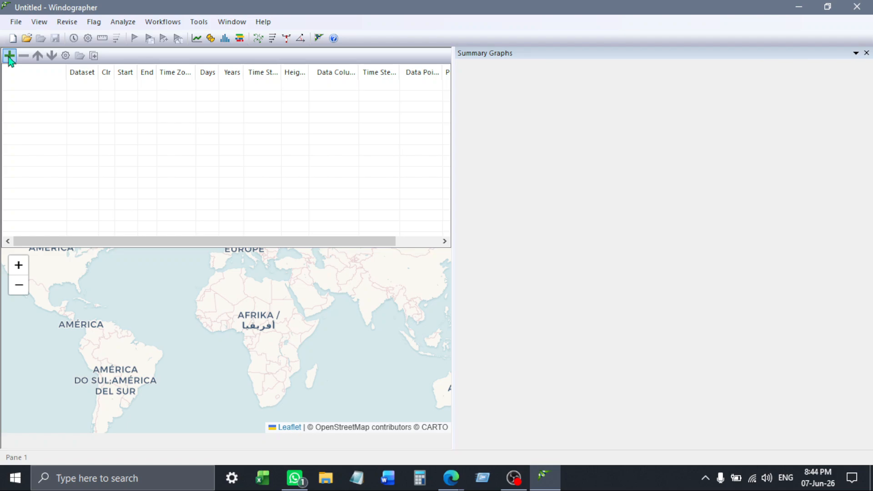
left_click(9, 55)
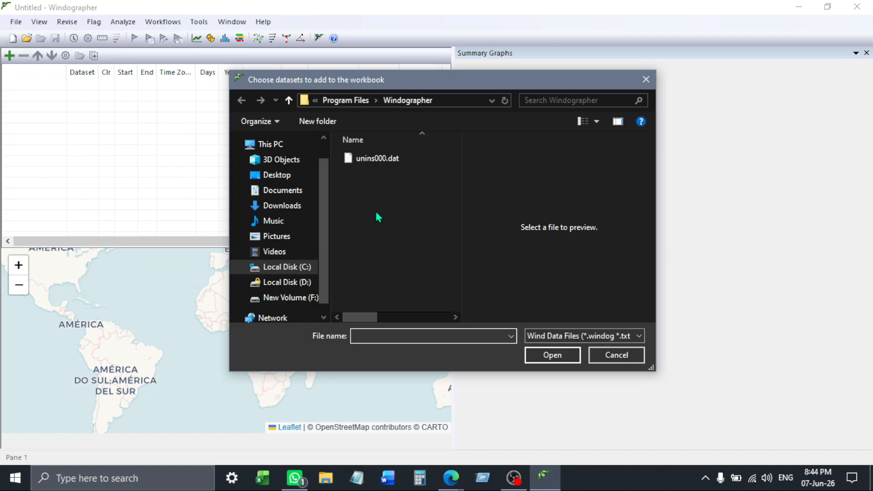
Switch to Edge and examine the second-year LiDAR downloads on the NIWE page, including the raw, Jafrabad coastal and extracted data entries
mouse_move(458, 478)
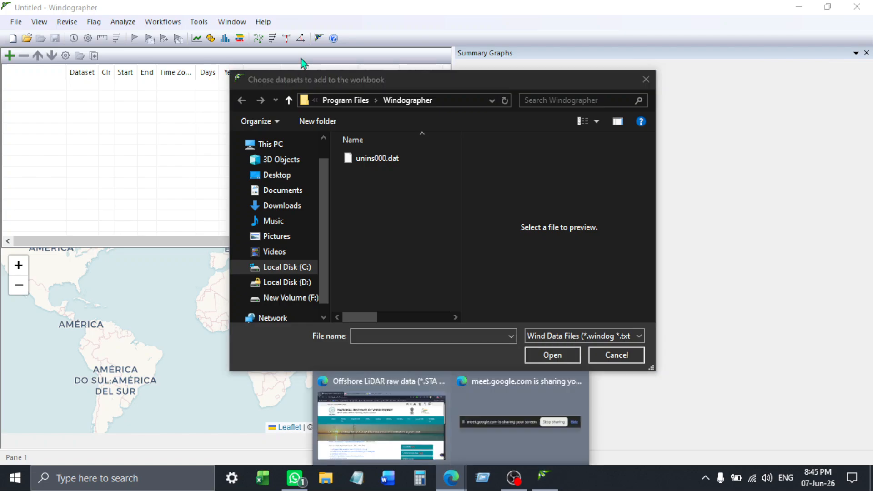
left_click(391, 419)
scroll(267, 166, "down", 5)
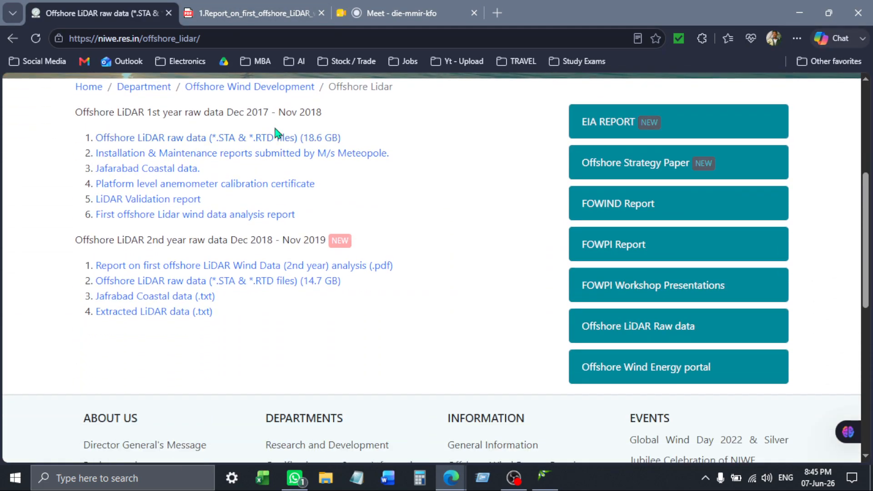
left_click_drag(372, 250, 76, 239)
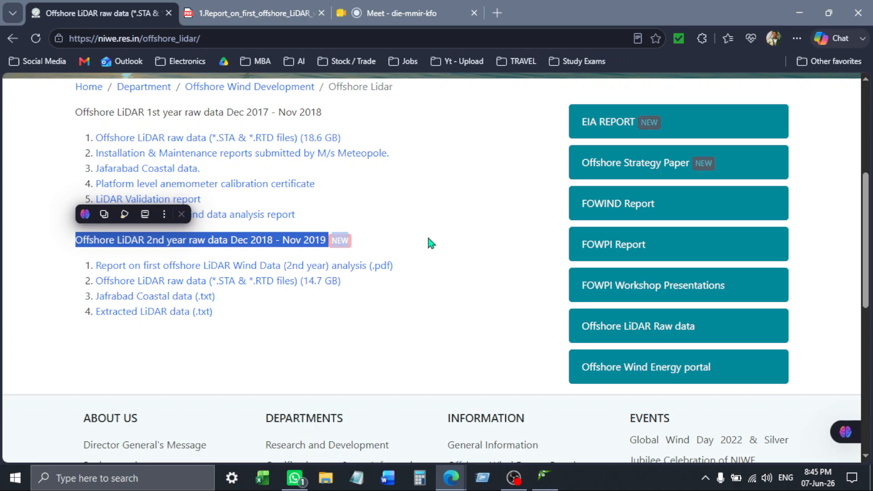
left_click(368, 222)
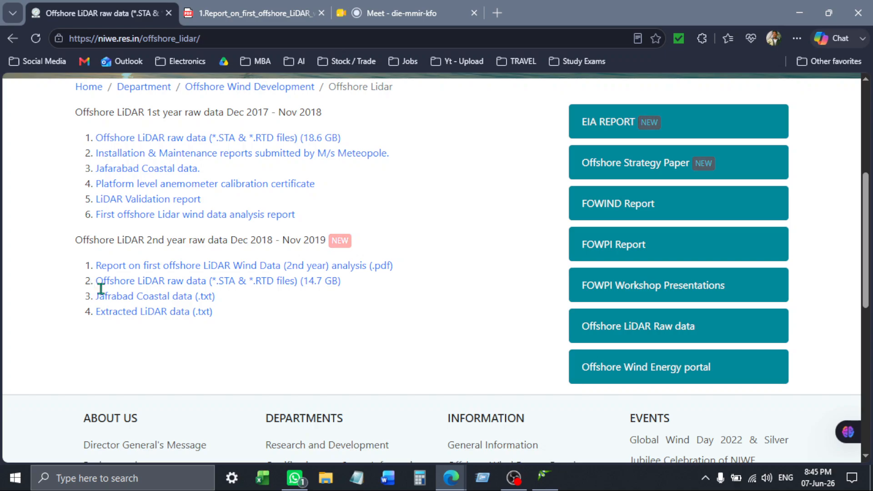
left_click_drag(93, 282, 359, 280)
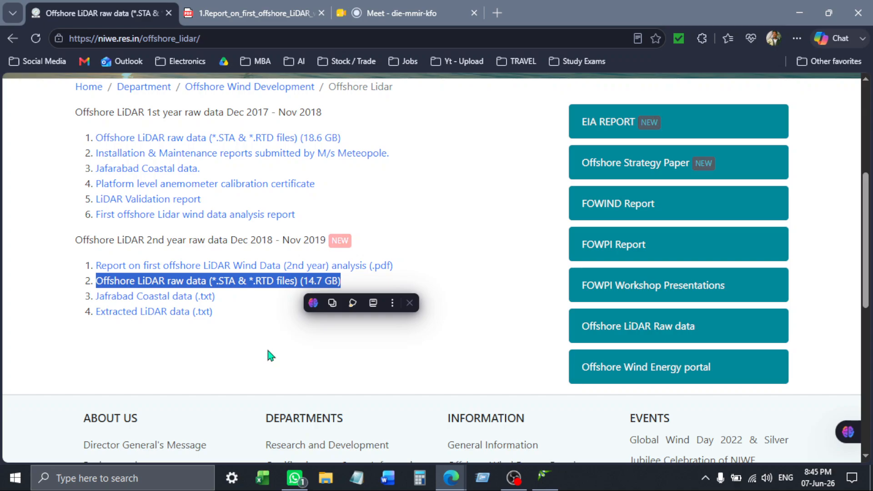
left_click(214, 297)
left_click_drag(214, 297, 93, 301)
left_click(104, 328)
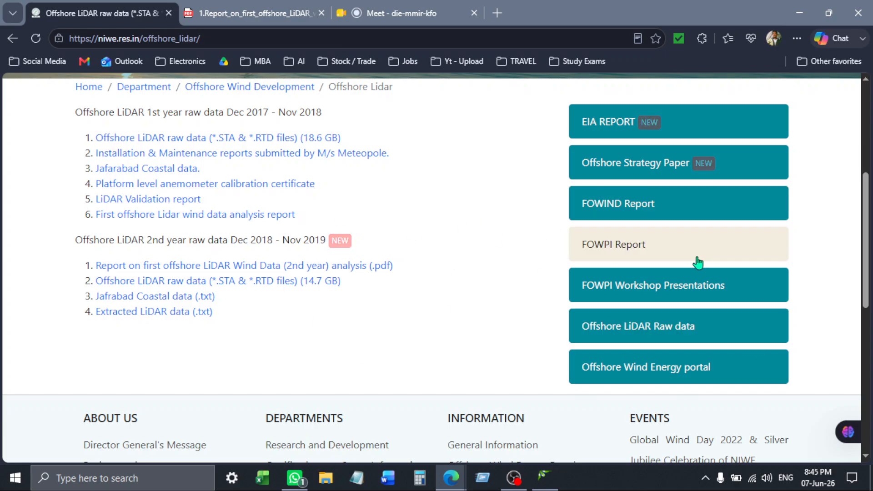
scroll(866, 218, "up", 1)
scroll(866, 218, "down", 1)
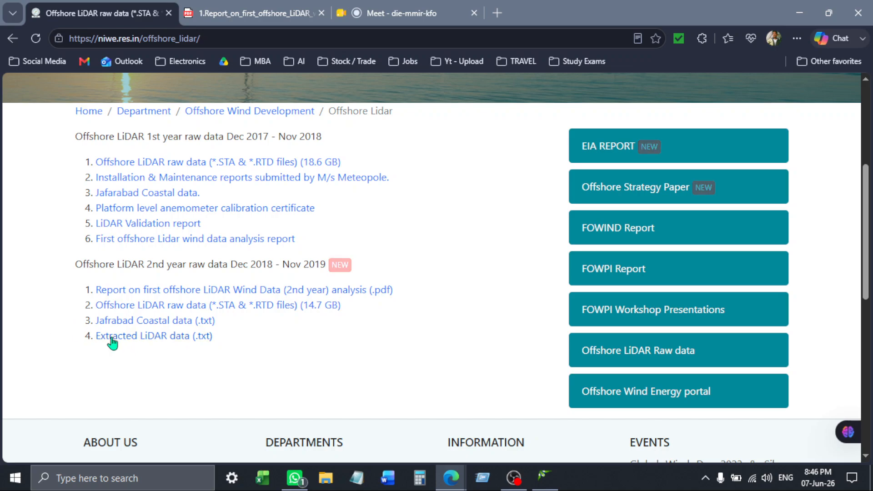
Switch to Windographer and open 4.Extracted_LiDAR_data_Dec_2018_to_Nov_2019.txt from the Windographer folder on New Volume (F:) for import into the workbook
left_click(553, 481)
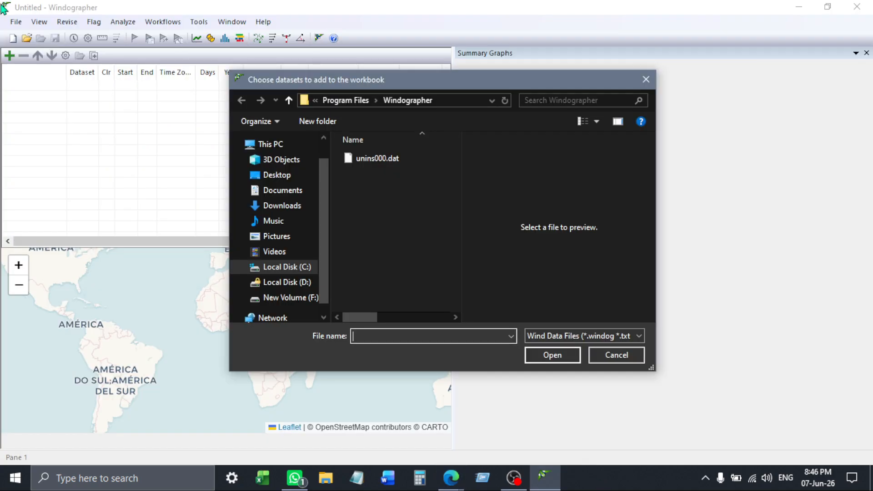
left_click(267, 177)
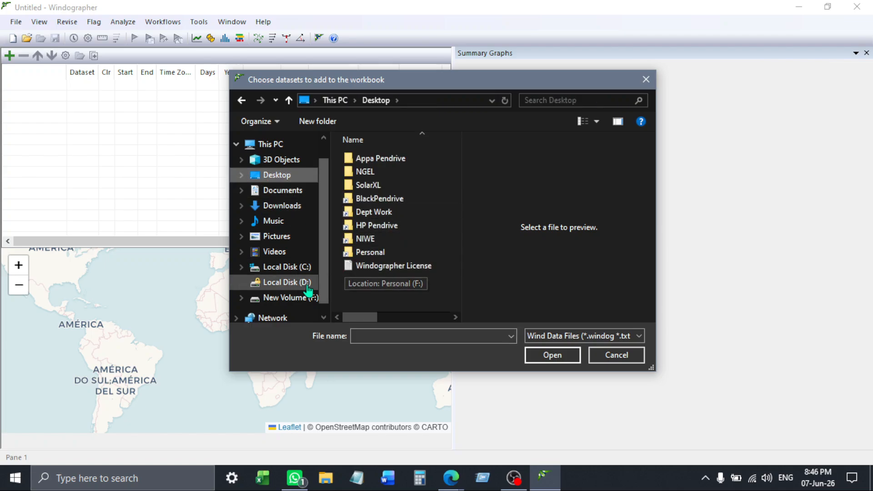
left_click(286, 297)
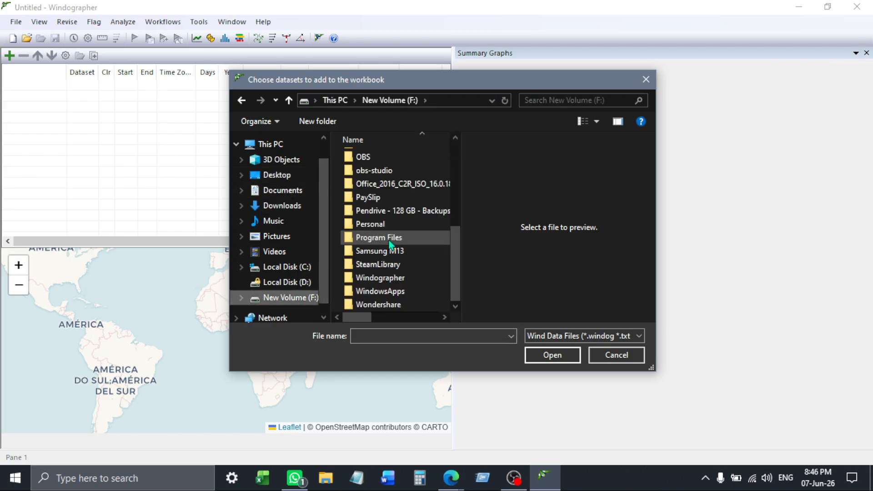
double_click(386, 278)
left_click(377, 218)
left_click(398, 278)
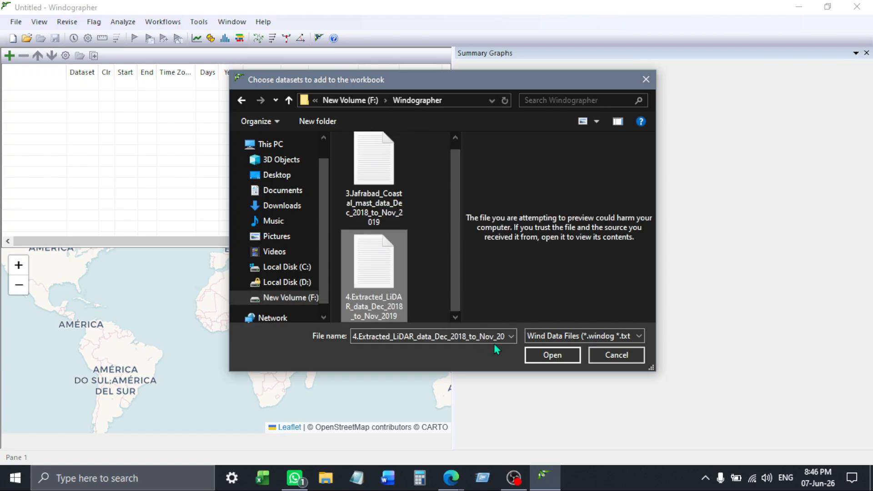
left_click(551, 355)
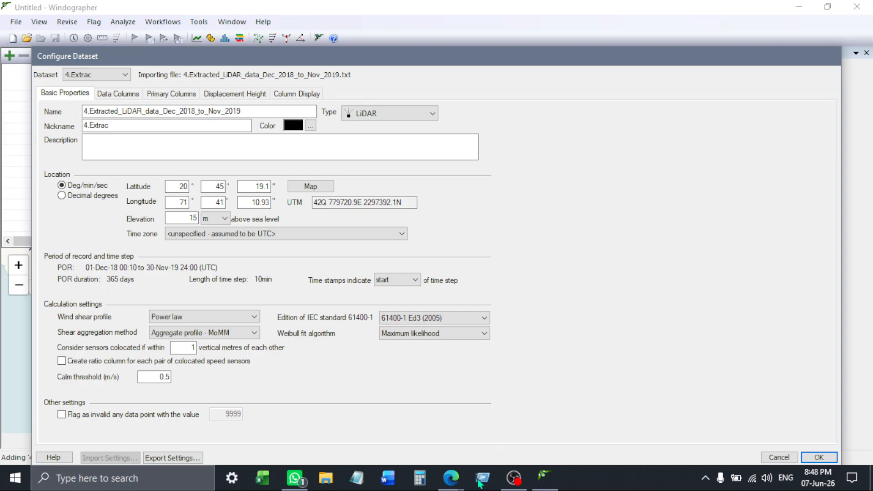
Switch to the second-year LiDAR analysis report in Edge and examine the Jafrabad mast's coordinates in Table 1
left_click(453, 480)
left_click(400, 420)
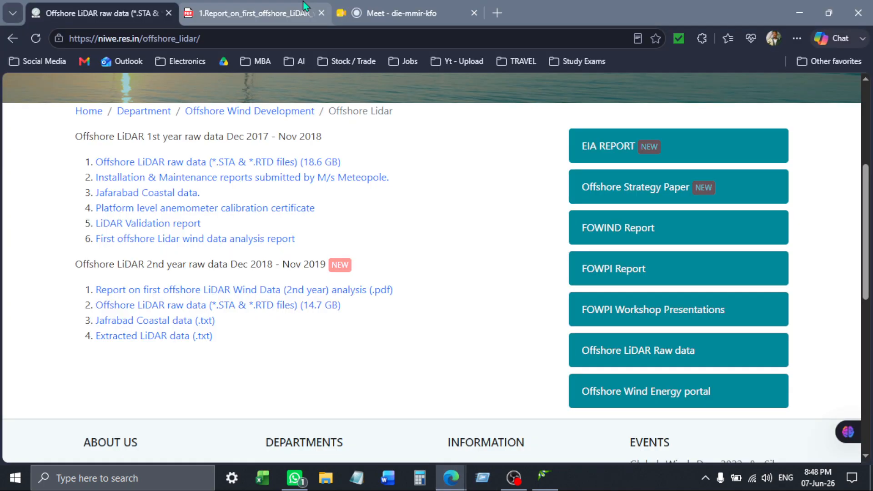
left_click(304, 7)
scroll(335, 264, "down", 1)
scroll(273, 255, "up", 3)
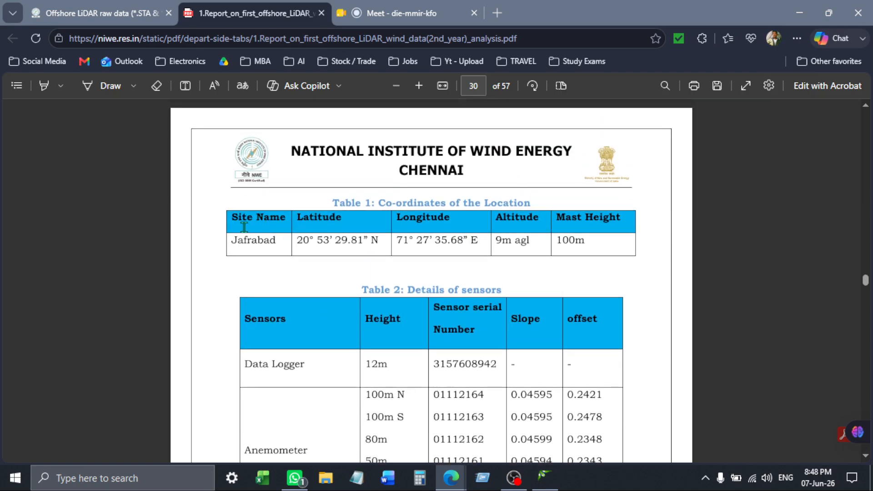
left_click_drag(229, 247, 381, 244)
left_click(416, 267)
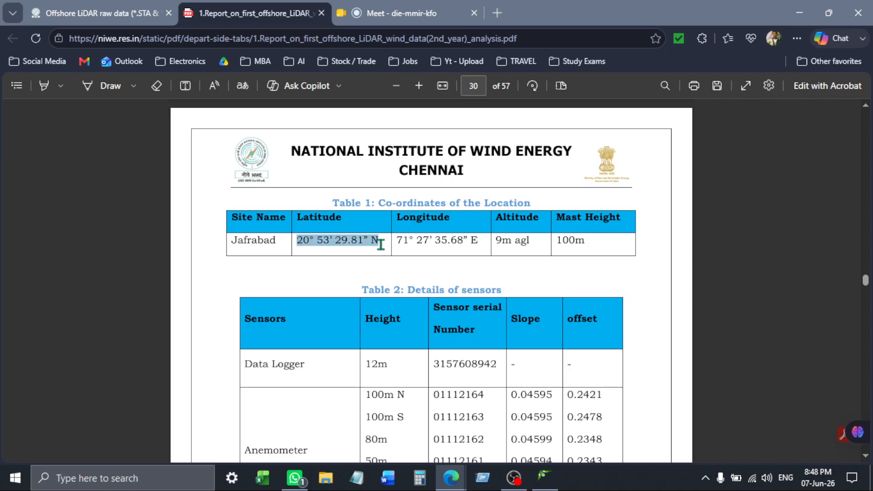
Examine the data logger's height and serial number in the report's Table 2 of sensor details
scroll(519, 311, "down", 2)
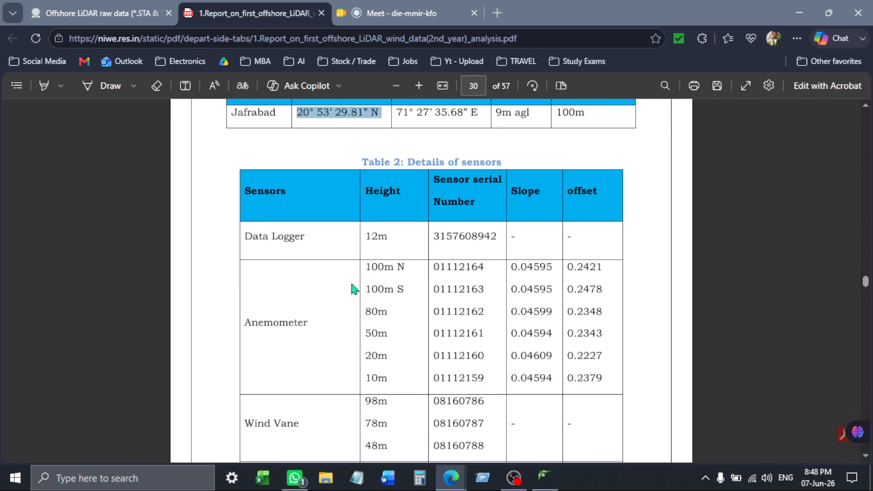
scroll(353, 289, "down", 1)
left_click_drag(388, 238, 539, 237)
left_click(434, 265)
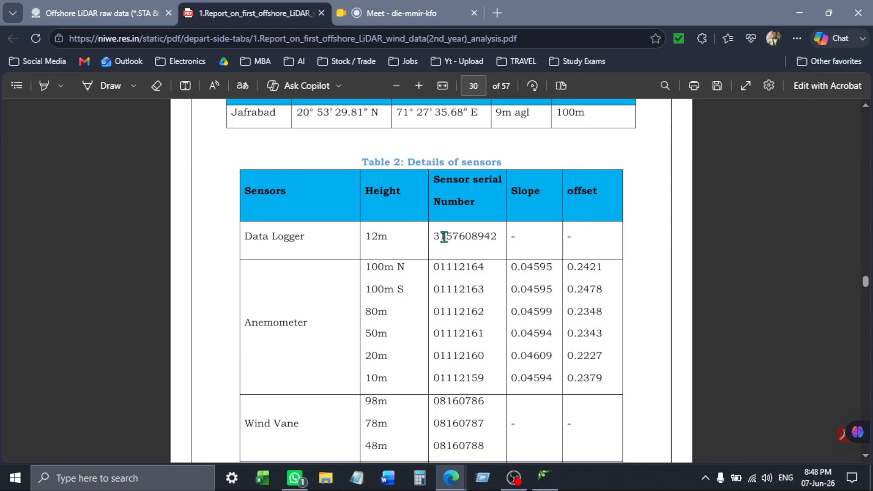
left_click_drag(272, 241, 295, 242)
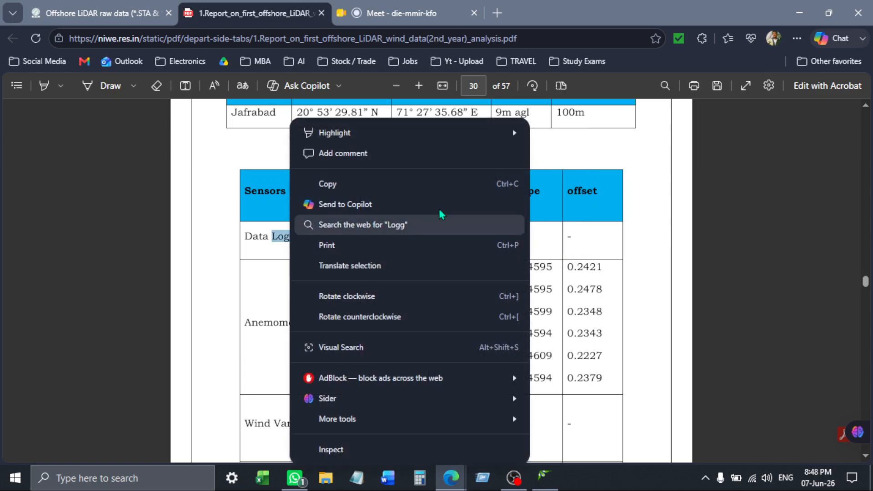
left_click(615, 173)
double_click(447, 235)
left_click(388, 341)
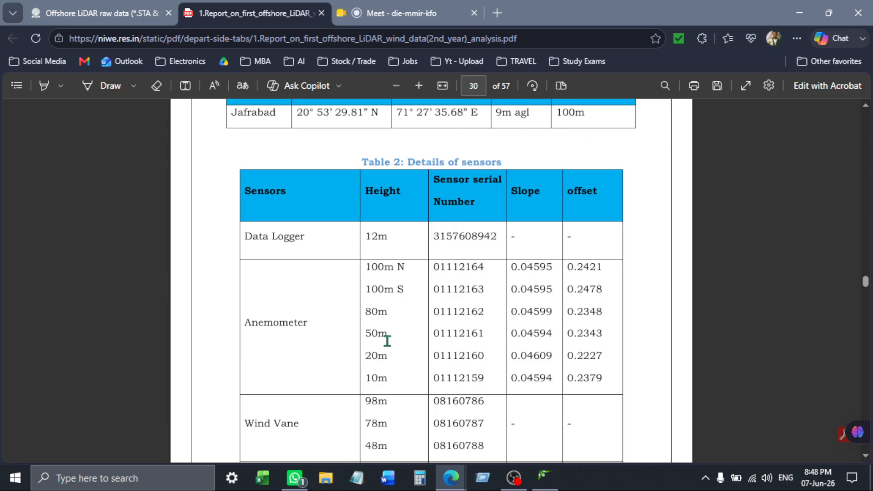
double_click(456, 240)
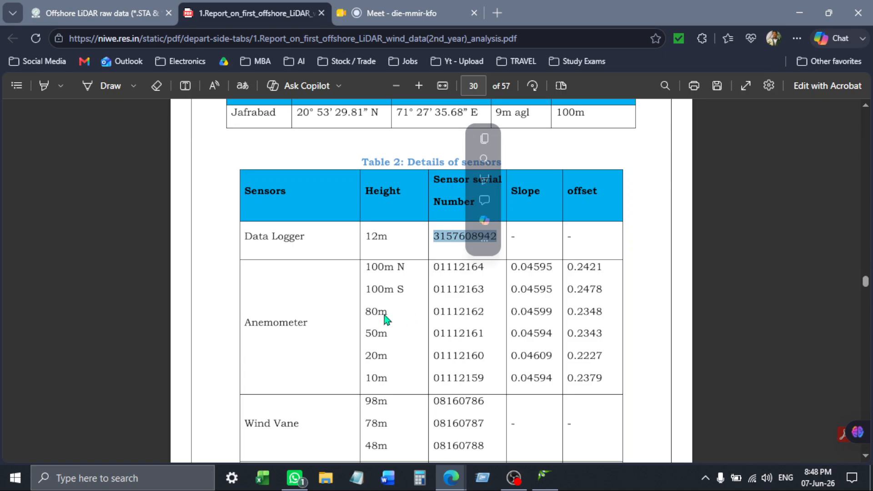
left_click(358, 317)
left_click_drag(446, 237, 491, 237)
left_click(466, 299)
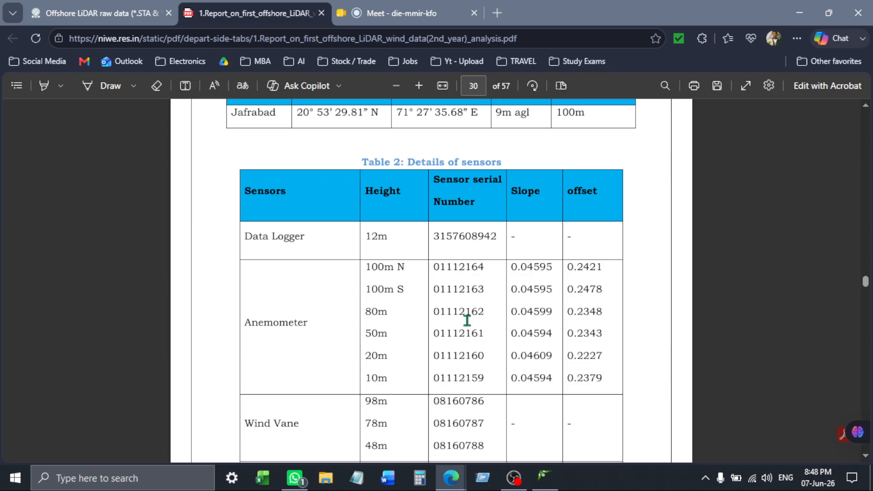
Examine the anemometer serial numbers for all mast heights in Table 2, focusing on the 80 m sensor
scroll(468, 320, "down", 1)
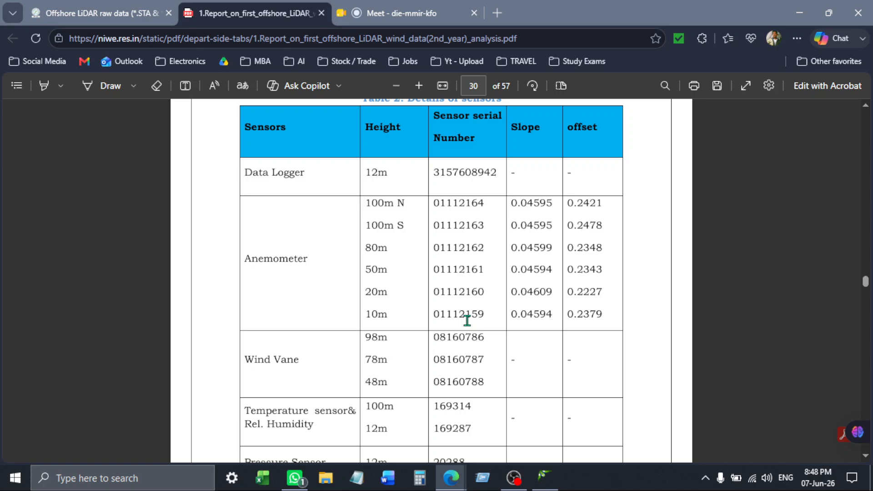
left_click_drag(436, 206, 493, 311)
left_click(446, 253)
left_click_drag(432, 249, 490, 257)
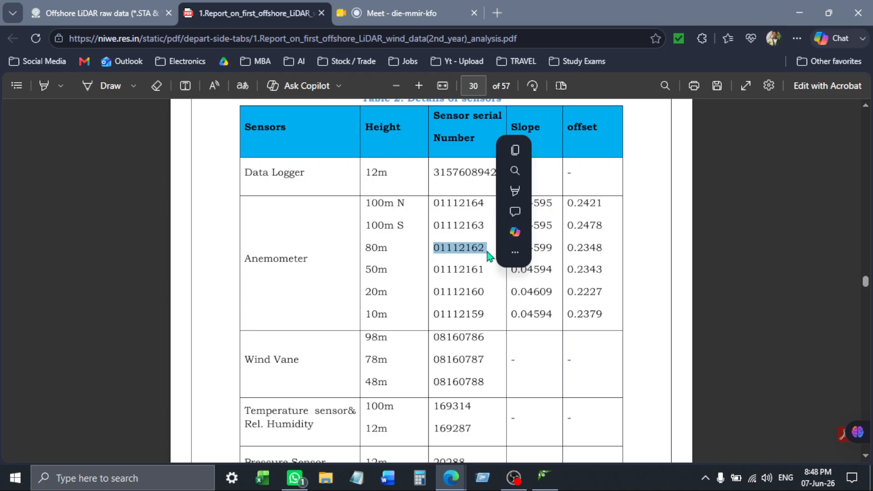
left_click(485, 254)
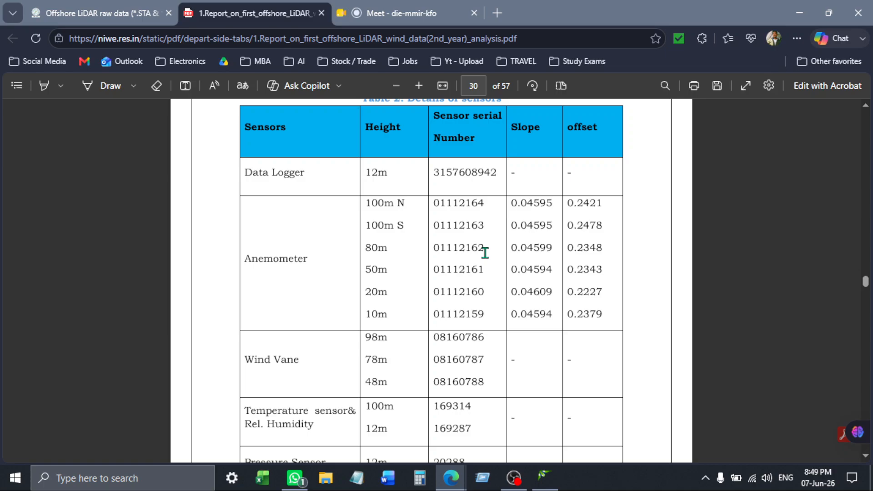
left_click_drag(486, 253, 438, 249)
left_click(432, 202)
left_click_drag(432, 203, 493, 322)
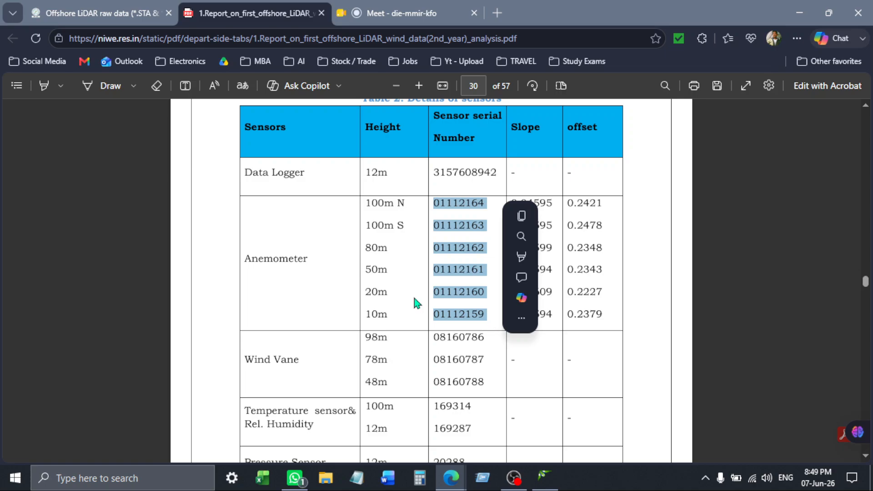
left_click(479, 246)
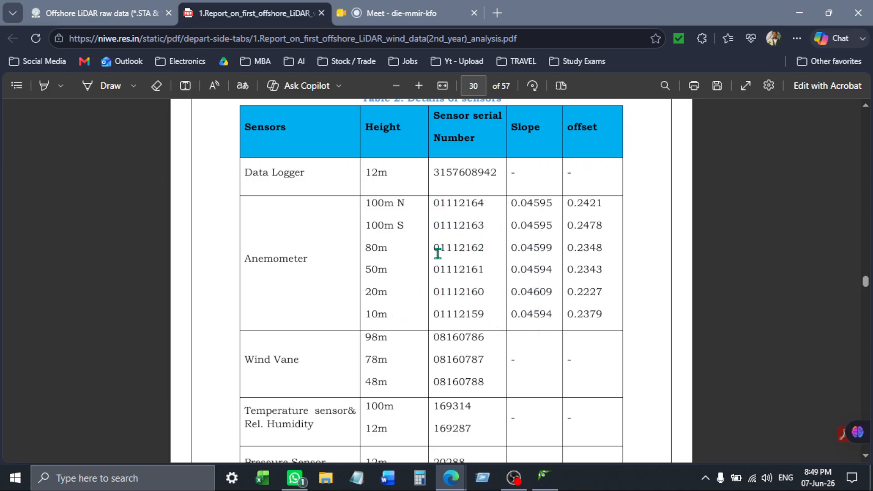
left_click_drag(434, 248, 424, 265)
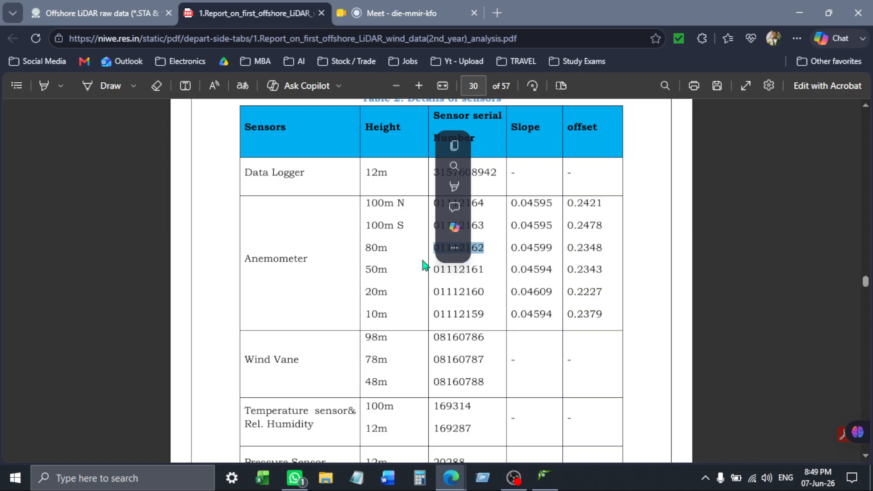
left_click(448, 296)
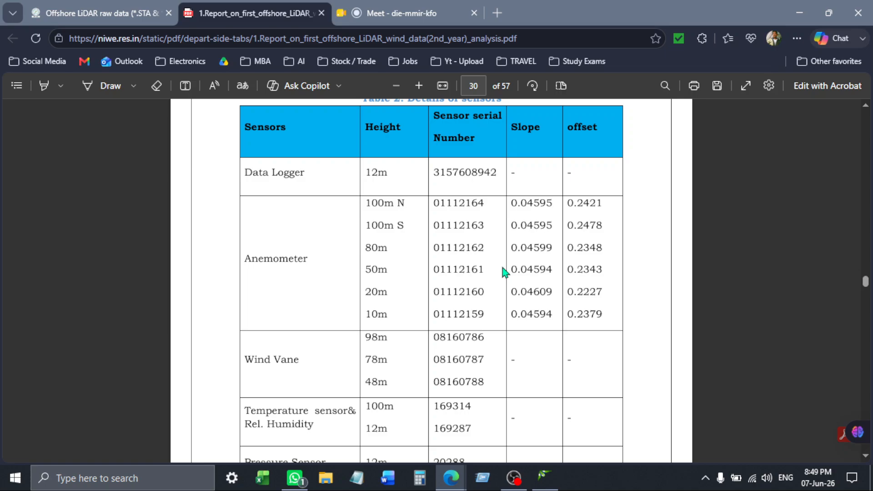
Compare the serial numbers of the 80 m and 50 m anemometers in Table 2
left_click_drag(454, 249, 487, 250)
left_click(474, 313)
left_click_drag(441, 247, 499, 251)
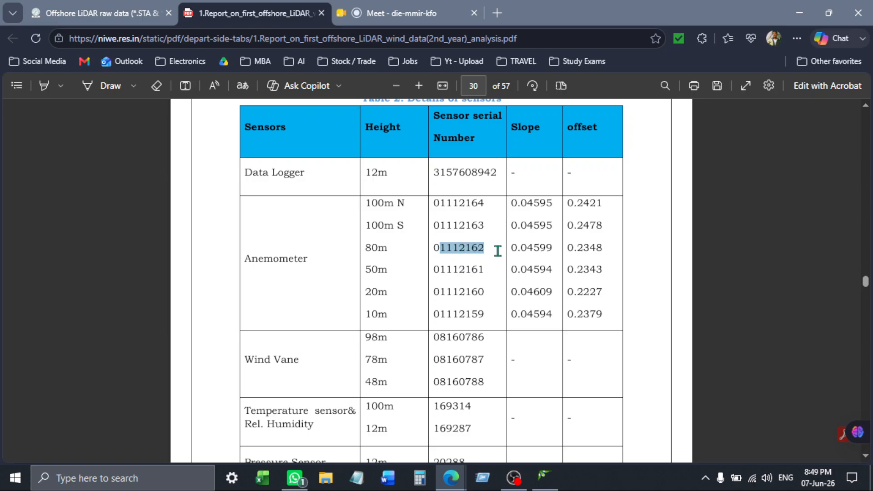
left_click_drag(447, 270, 490, 272)
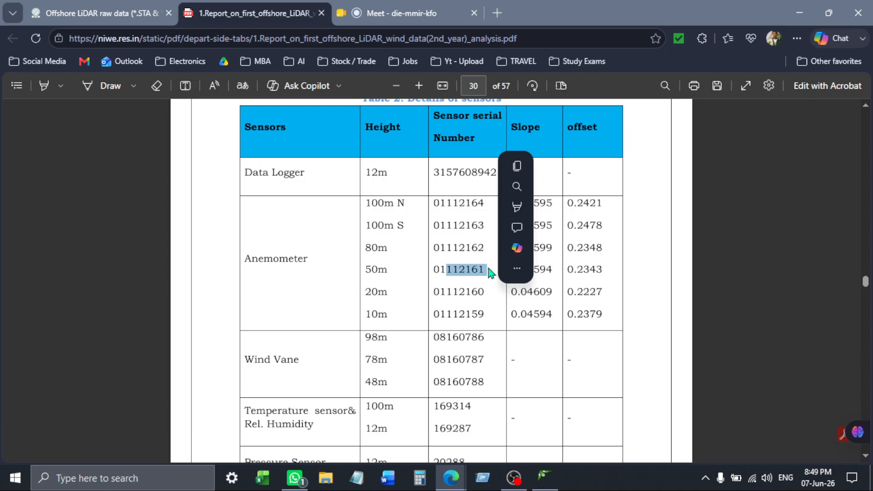
left_click(460, 288)
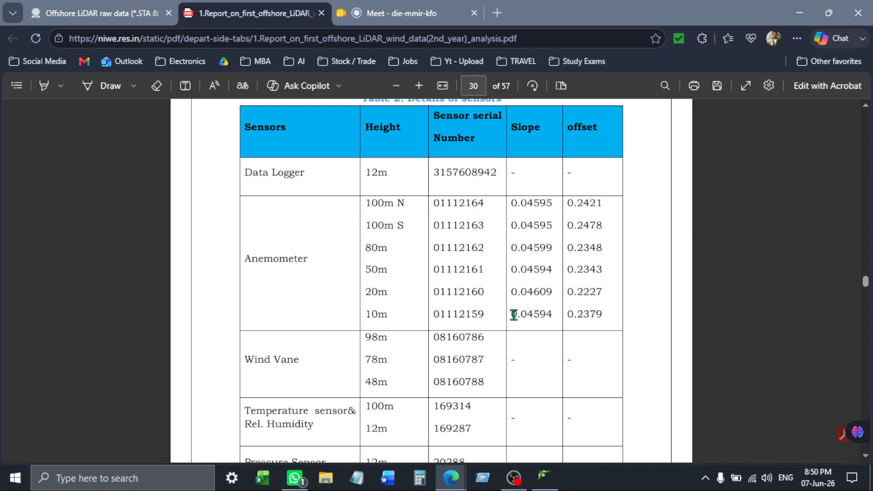
Examine the slope and offset columns in Table 2, and review the complete sensor table down to the pressure sensor
left_click_drag(509, 119, 594, 144)
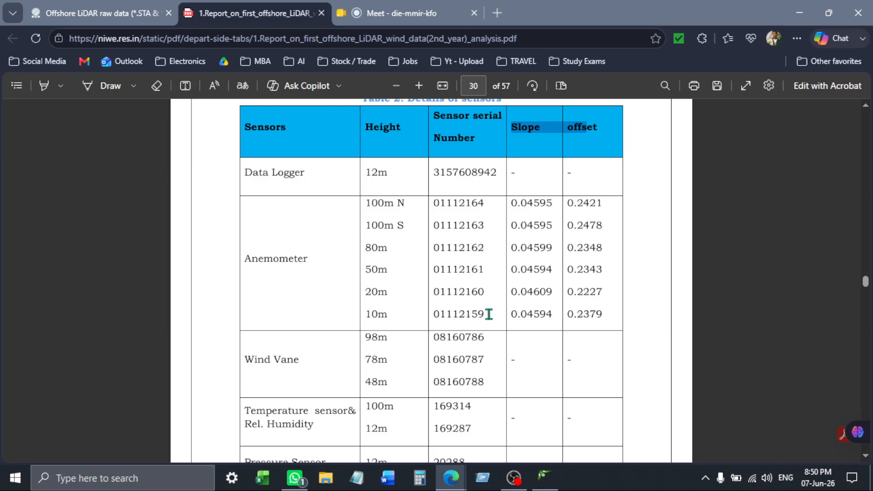
scroll(481, 306, "down", 1)
scroll(469, 306, "up", 1)
left_click_drag(244, 119, 599, 441)
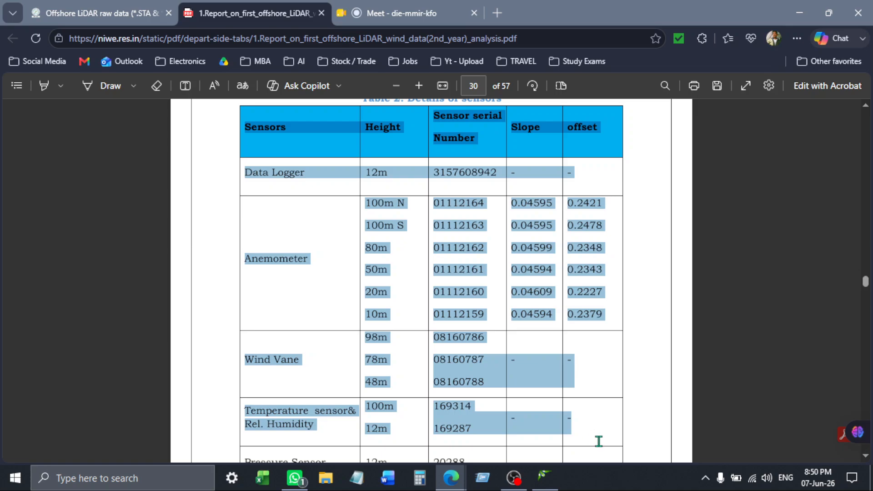
scroll(526, 373, "down", 1)
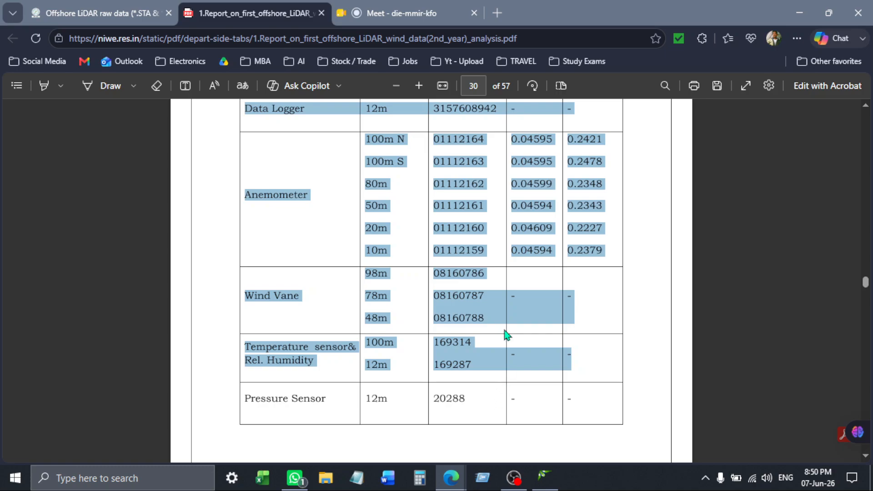
left_click(451, 338)
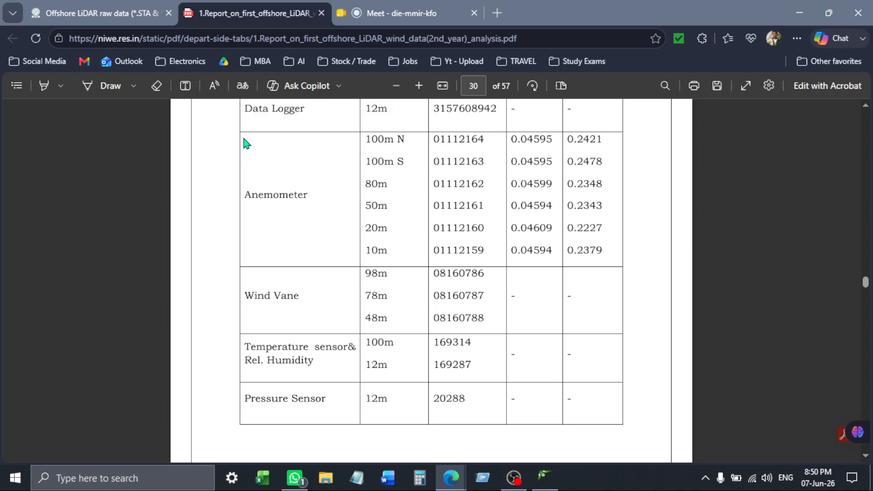
Look ahead to the Monthly Mean Wind Speed table, and return to the report's Jafrabad mast location description
scroll(358, 211, "down", 6)
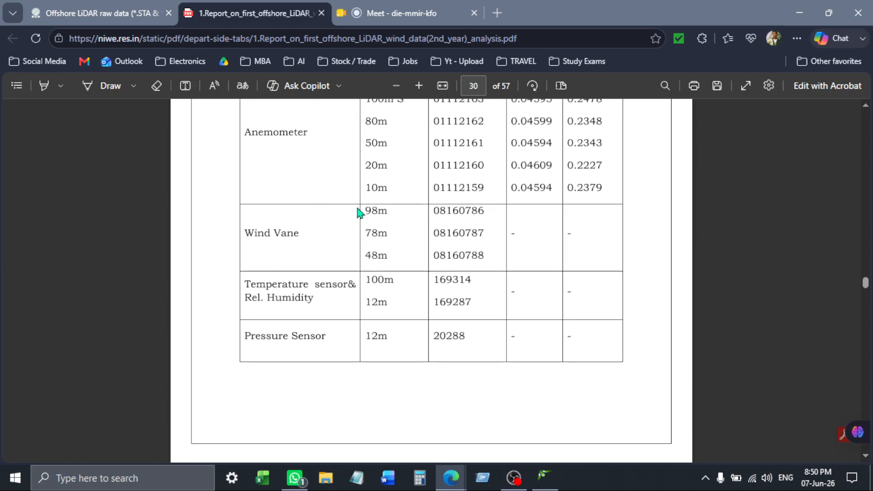
scroll(358, 216, "down", 3)
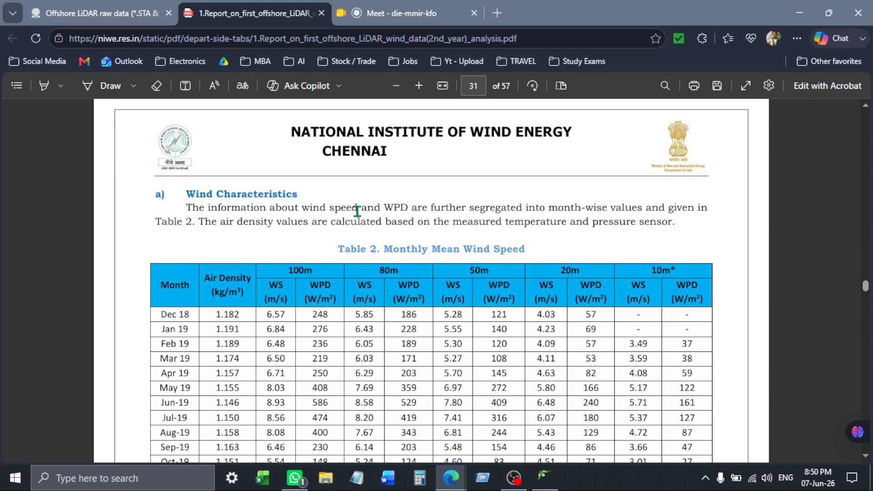
scroll(357, 212, "up", 15)
scroll(357, 212, "up", 10)
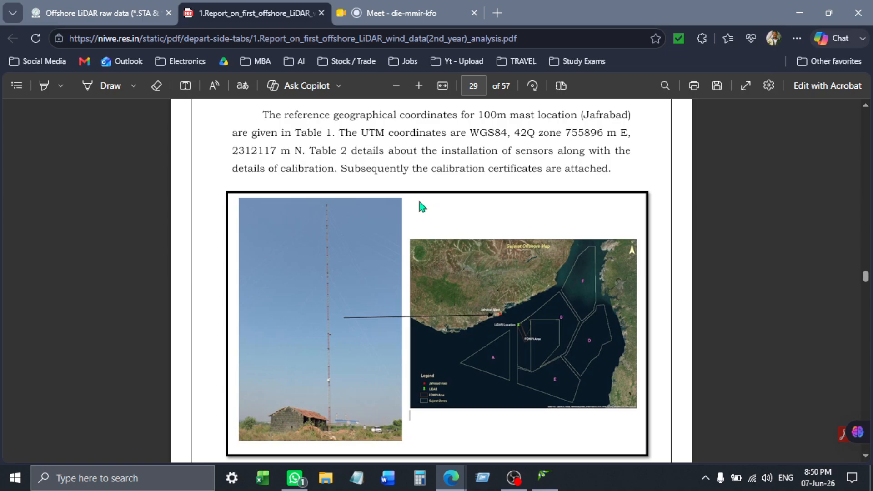
Examine the Jafrabad site's coordinates in Table 1, focusing on the latitude
scroll(422, 207, "down", 2)
scroll(418, 204, "down", 6)
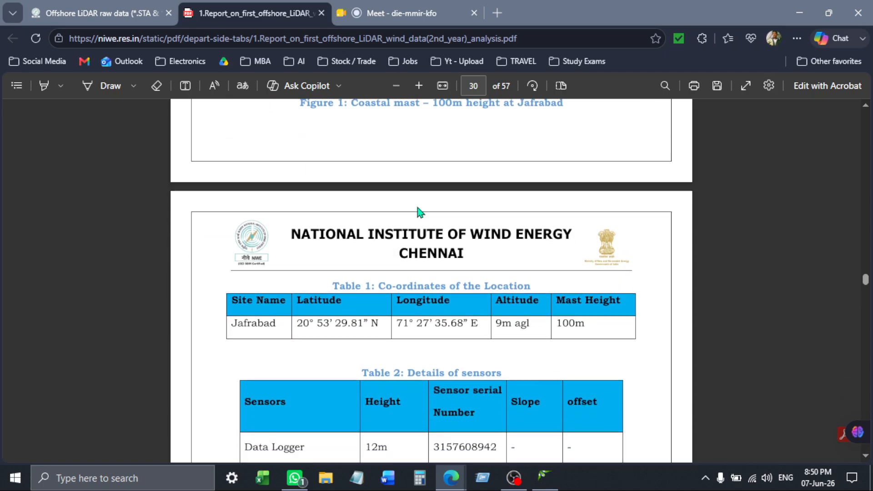
scroll(419, 212, "down", 2)
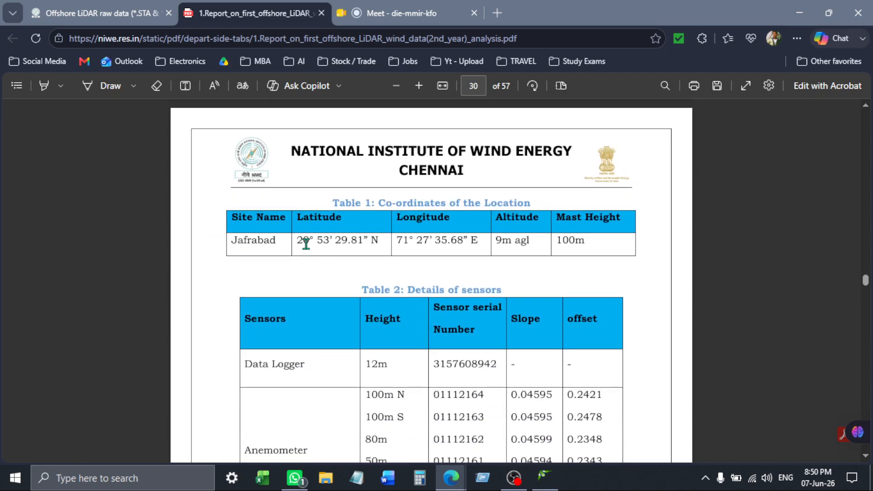
left_click_drag(296, 243, 345, 256)
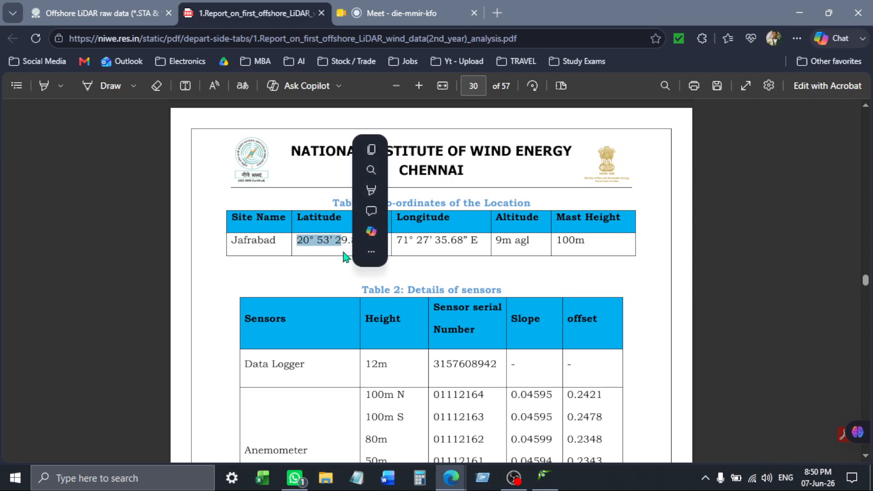
left_click(335, 245)
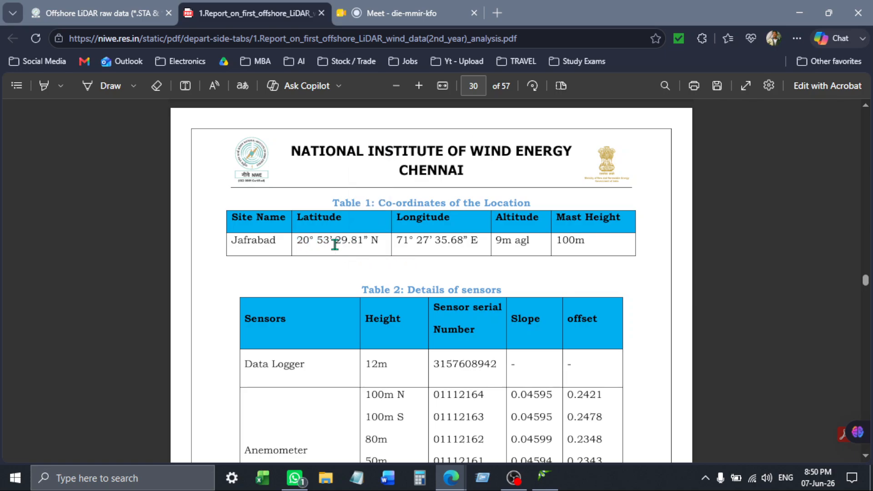
Examine the anemometer rows of Table 2 across height, serial number, slope and offset, and recheck Table 1's site details
scroll(321, 245, "down", 3)
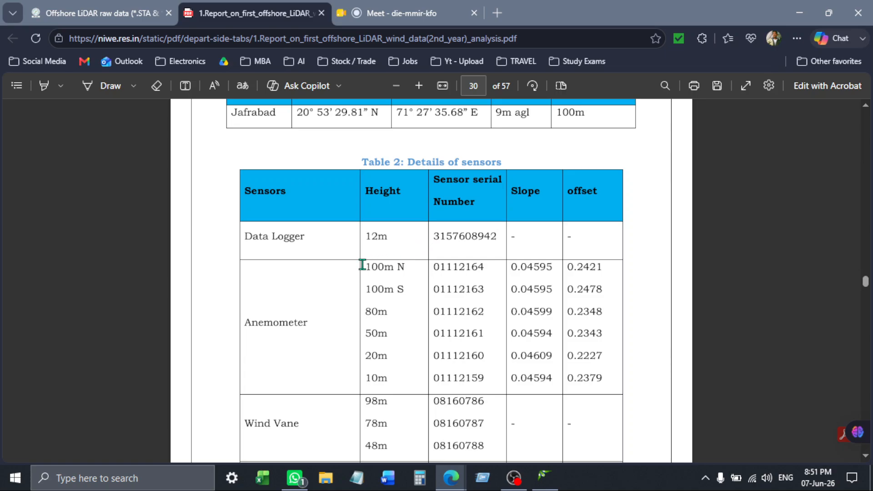
left_click_drag(376, 272, 551, 346)
left_click(438, 358)
scroll(386, 364, "down", 2)
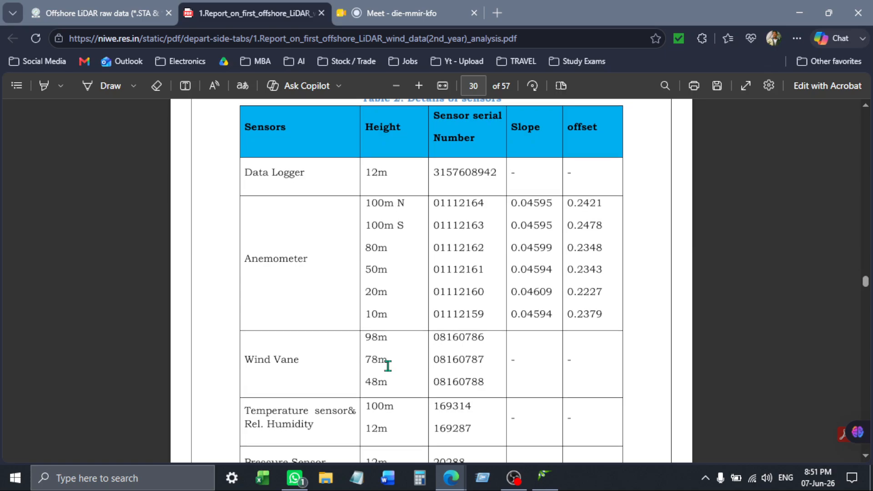
left_click_drag(371, 205, 609, 320)
left_click(390, 230)
scroll(321, 220, "up", 6)
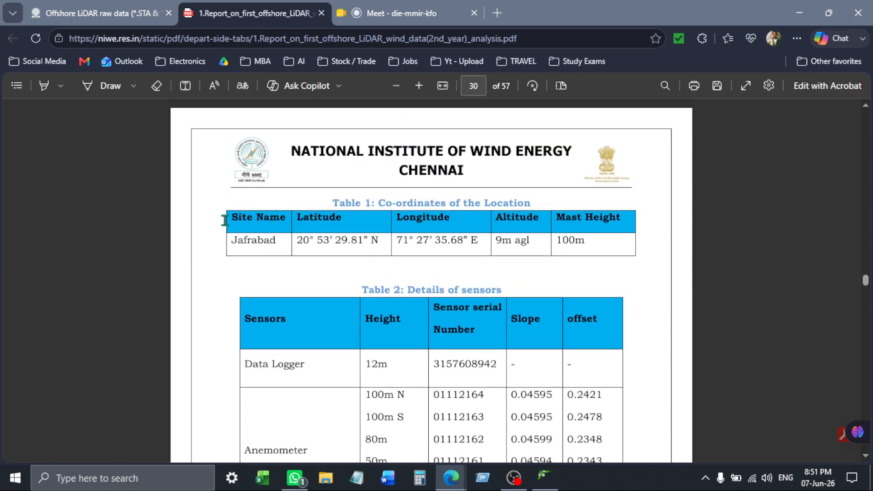
scroll(238, 236, "down", 4)
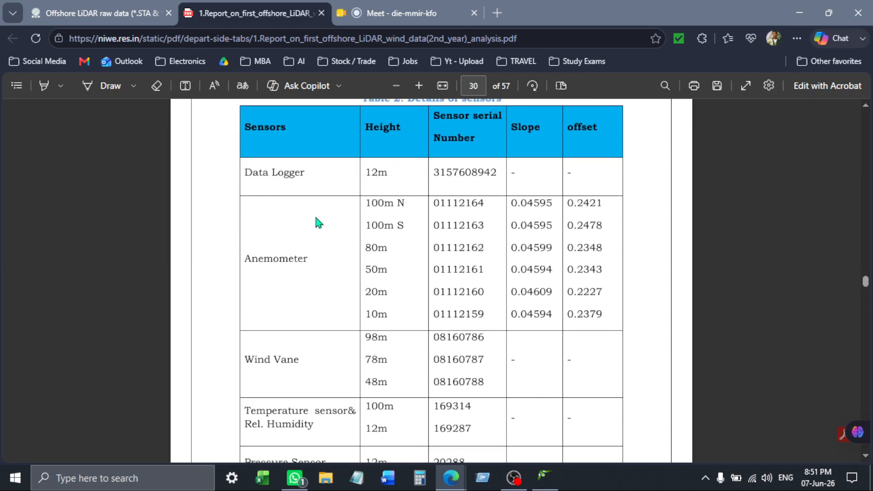
Examine the anemometer mounting heights in Table 2, from 100m N down to 10m
left_click_drag(373, 206, 390, 312)
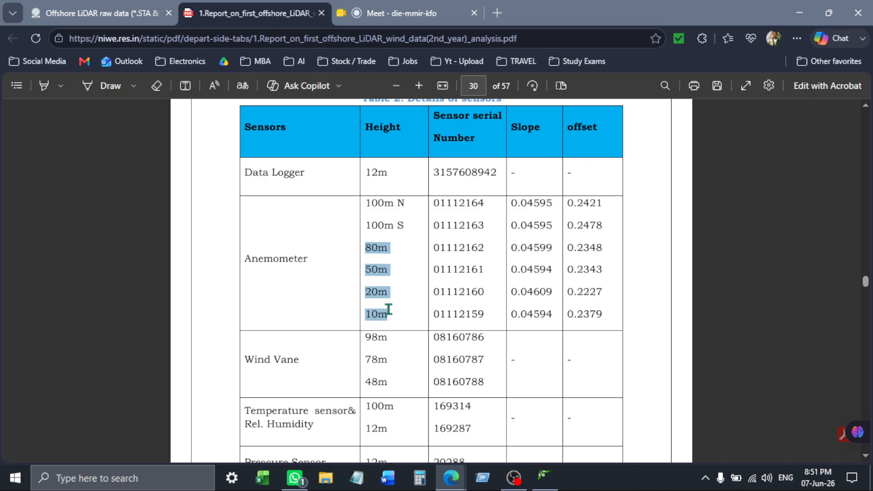
left_click(364, 209)
left_click_drag(364, 209, 390, 319)
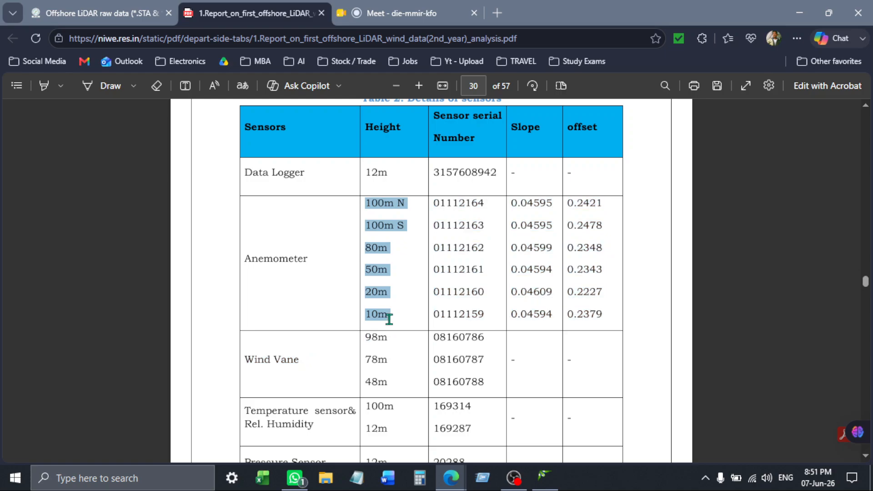
left_click(370, 203)
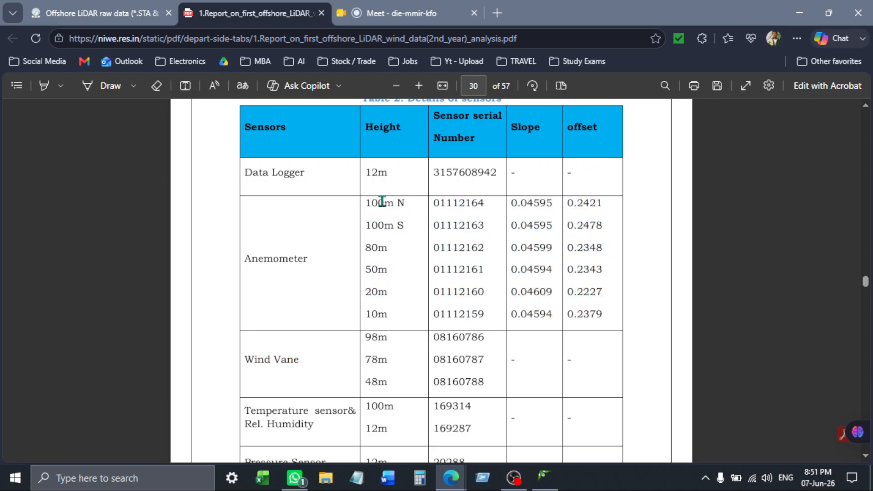
left_click_drag(384, 203, 384, 312)
left_click_drag(370, 203, 376, 203)
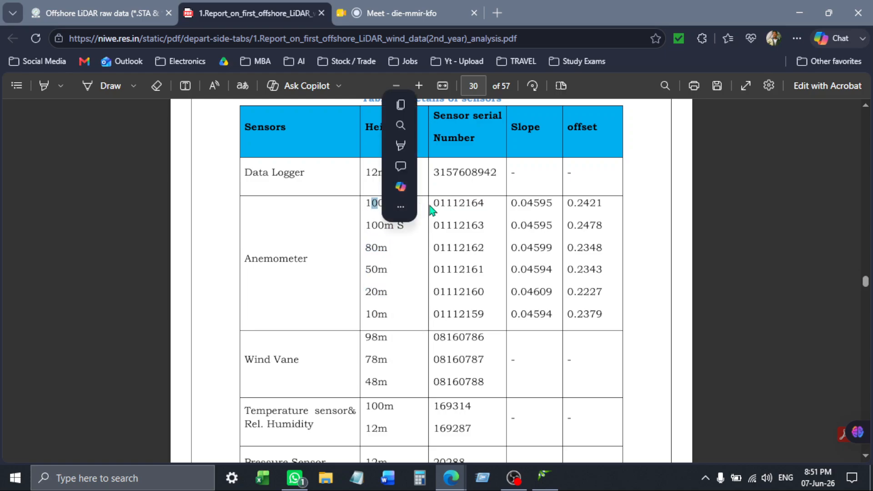
right_click(373, 204)
left_click(650, 205)
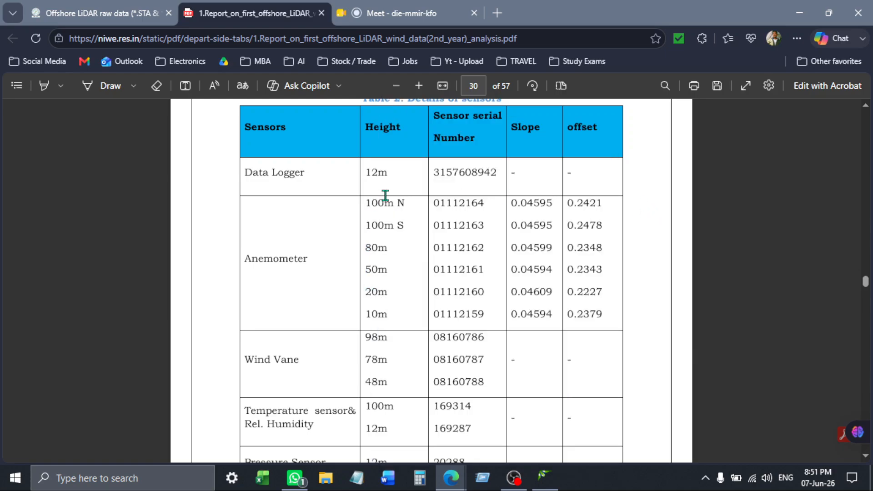
Examine the serial numbers of the data logger and the 98 m wind vane in Table 2
double_click(469, 207)
left_click(466, 209)
left_click_drag(433, 175, 501, 181)
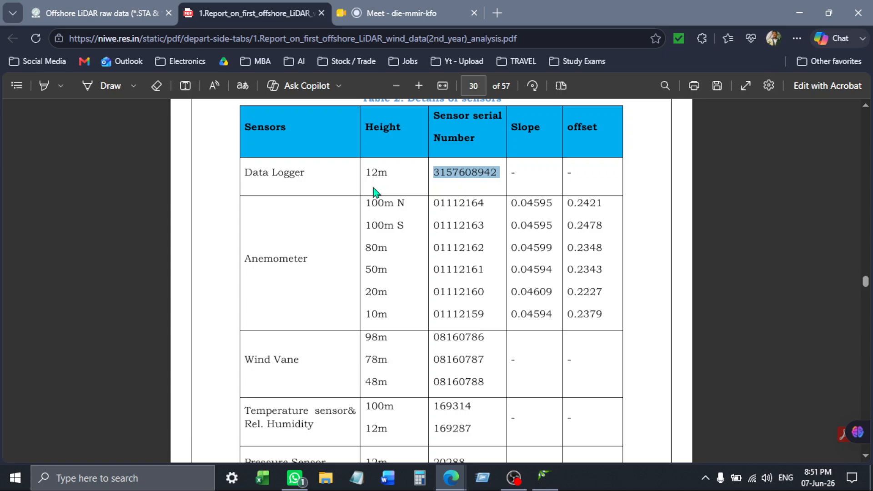
scroll(391, 226, "down", 1)
left_click_drag(363, 283, 476, 277)
left_click(380, 387)
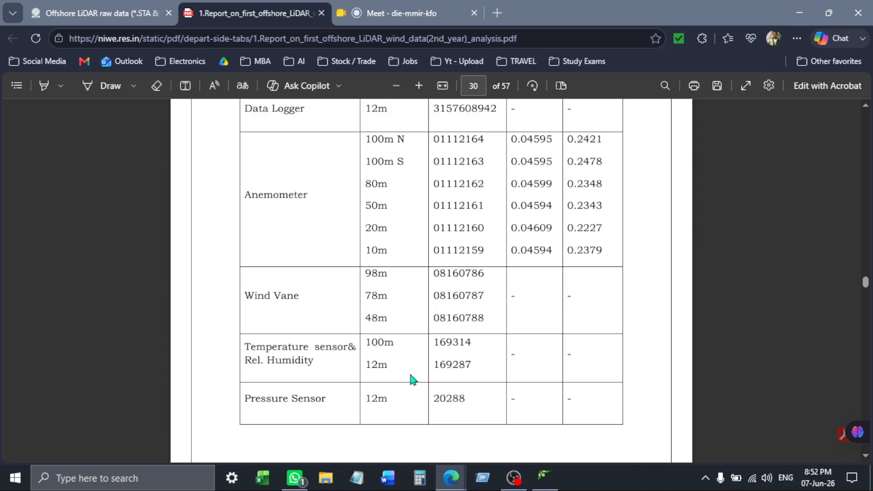
Review the sensor types in Table 2, comparing the anemometer rows with the wind vane's heights and serial numbers
scroll(411, 380, "up", 1)
scroll(411, 379, "down", 1)
scroll(411, 379, "up", 1)
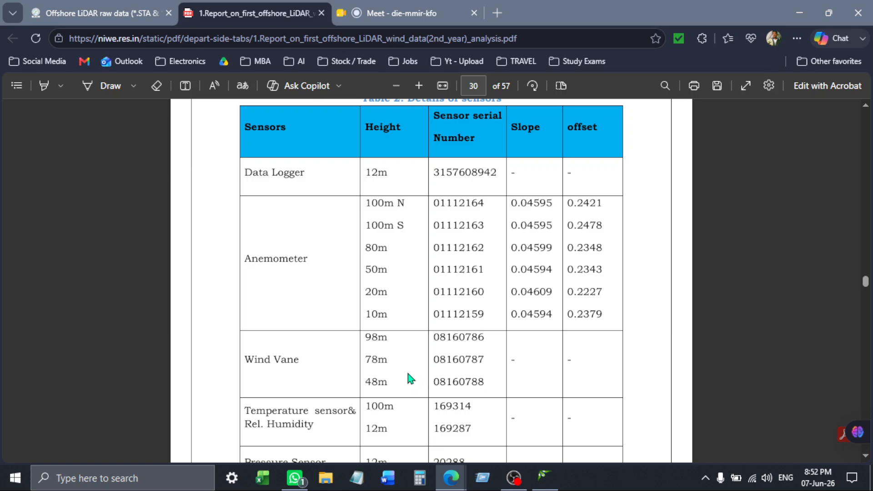
scroll(384, 259, "down", 1)
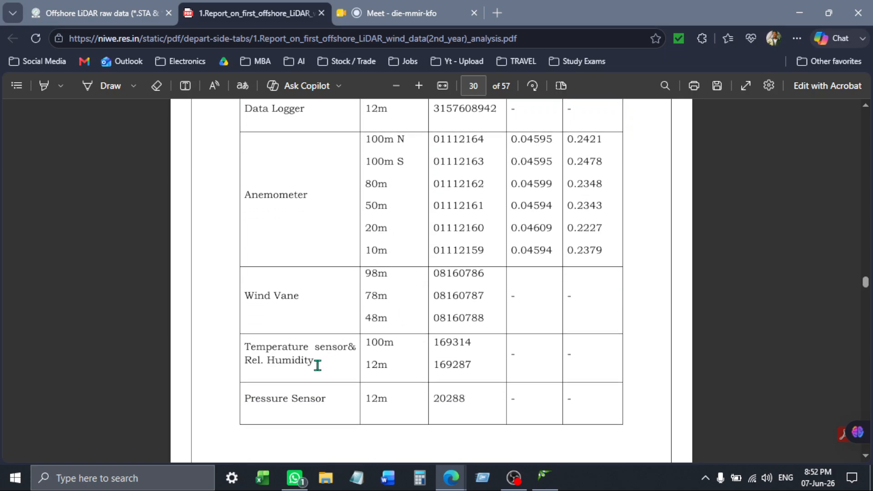
left_click_drag(246, 194, 614, 245)
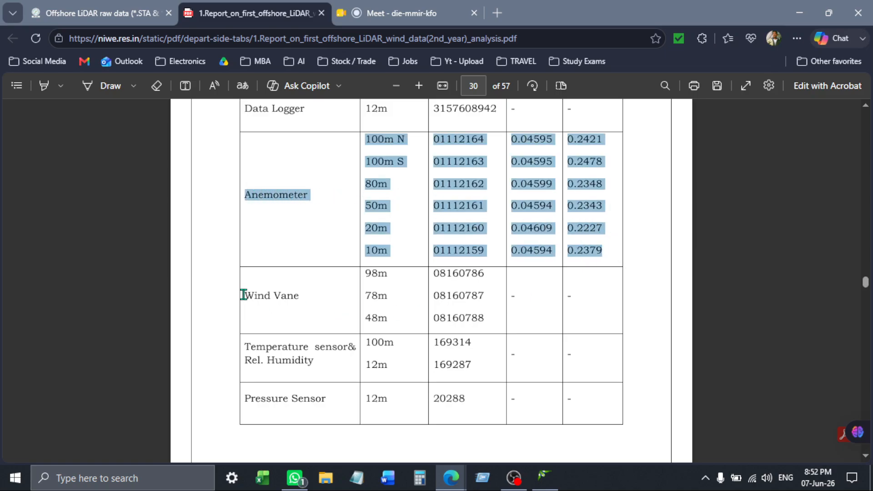
left_click_drag(243, 295, 315, 290)
left_click(287, 296)
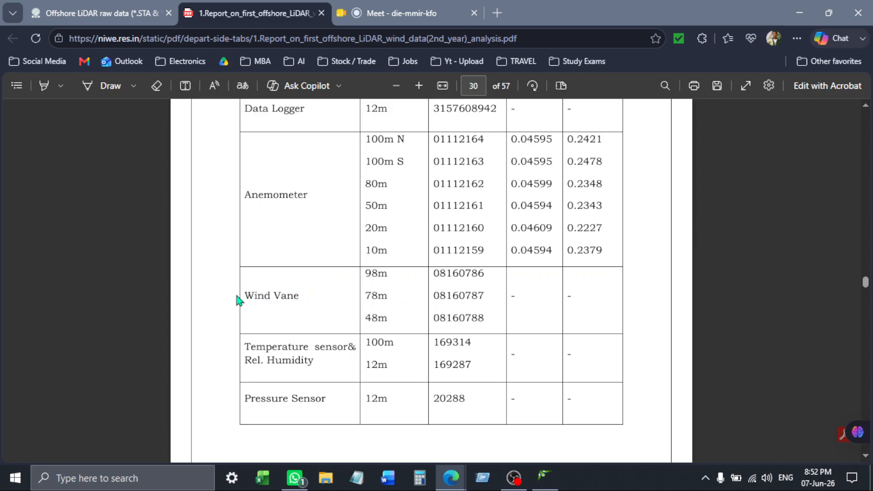
left_click_drag(426, 289, 495, 306)
left_click(430, 300)
Re-examine the anemometer heights, serial numbers and calibration values in Table 2 alongside the remaining sensors
left_click_drag(366, 139, 596, 246)
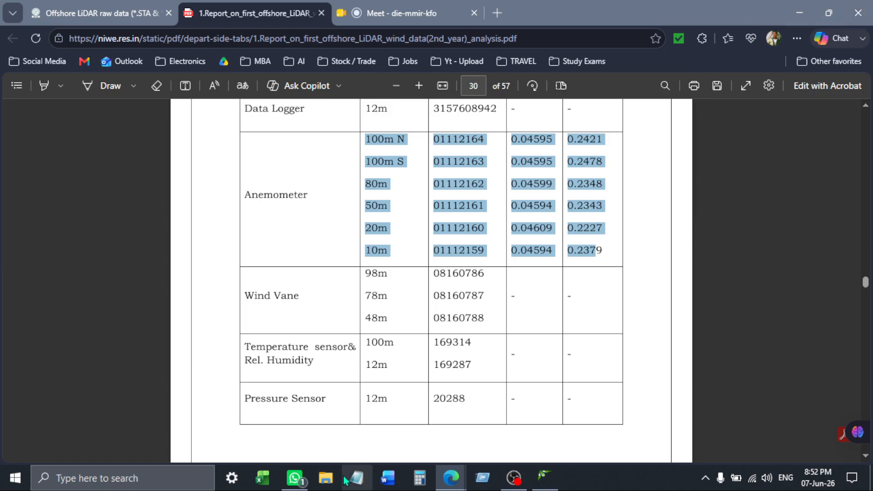
left_click(395, 208)
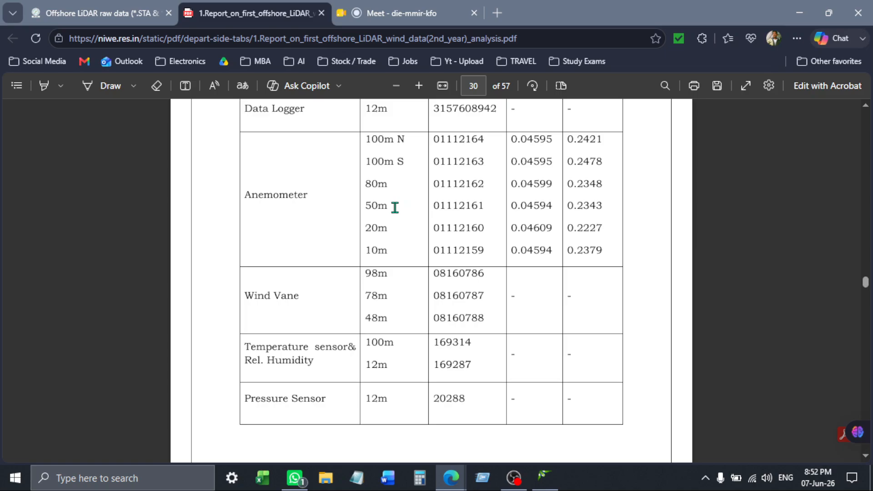
scroll(410, 214, "down", 1)
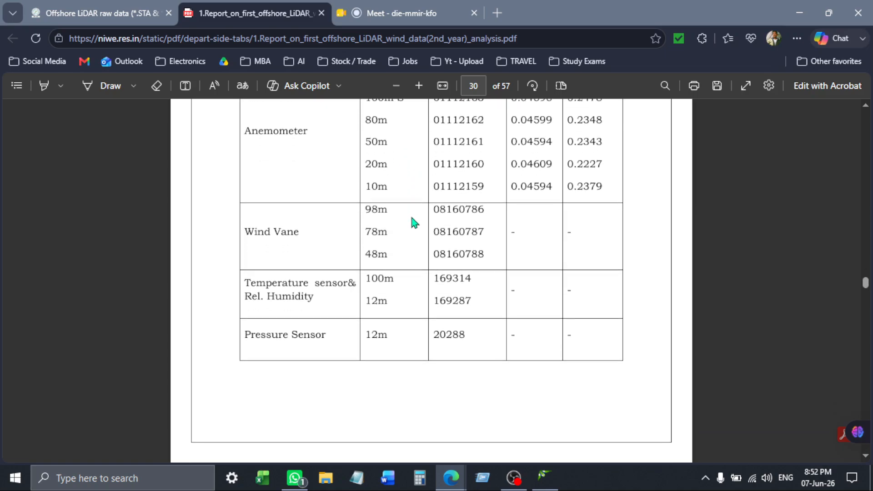
scroll(409, 237, "up", 1)
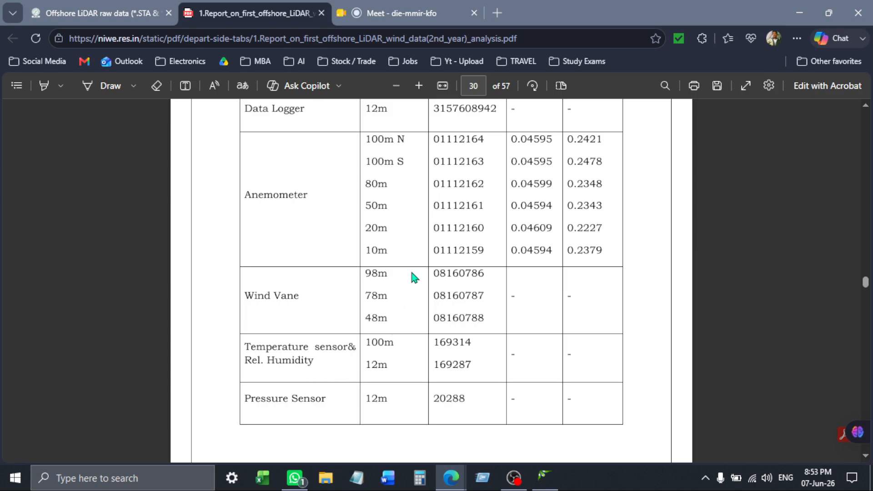
left_click_drag(364, 139, 492, 200)
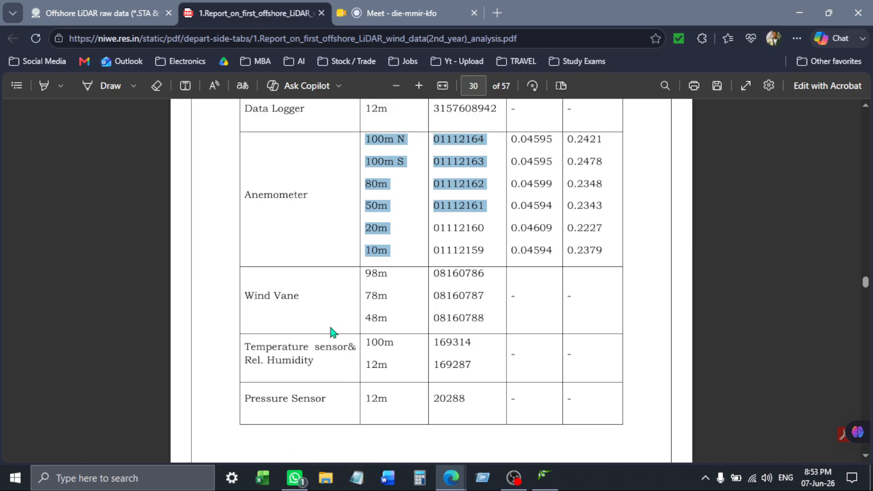
Open 4.Extracted_LiDAR_data_Dec_2018_to_Nov_2019 from File Explorer in a maximized Notepad window, and examine its header and flag lines
left_click(334, 480)
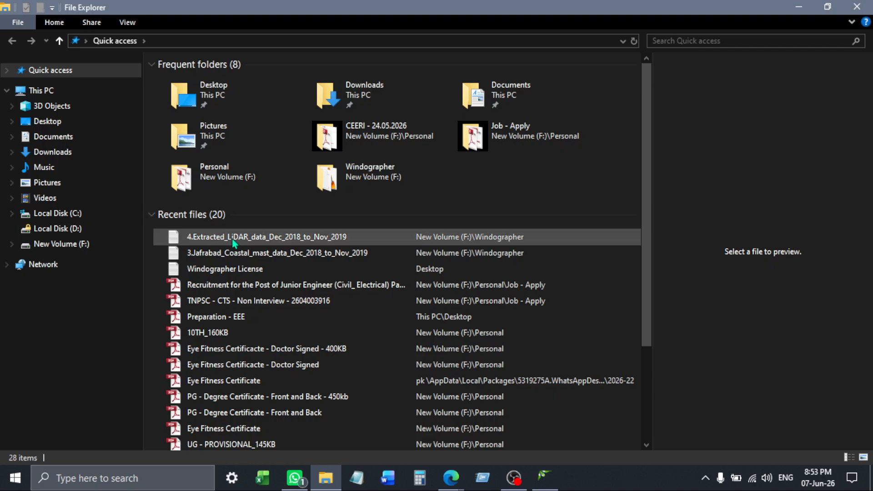
left_click(234, 242)
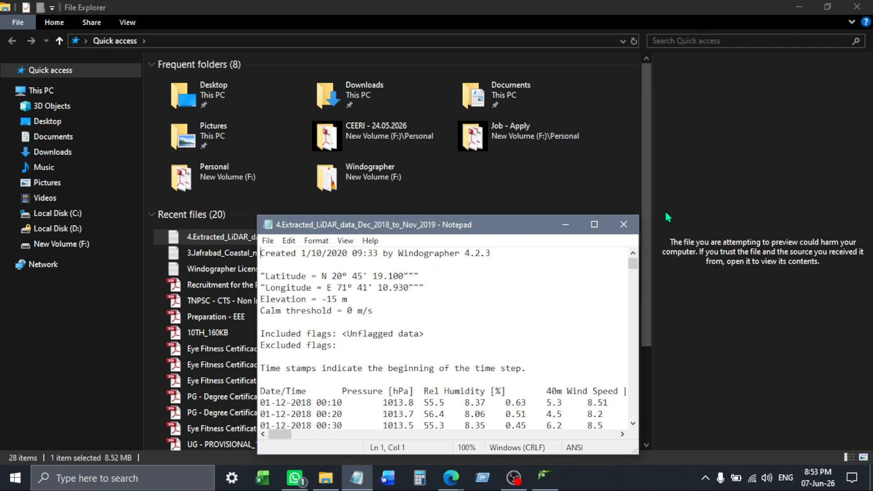
left_click(595, 224)
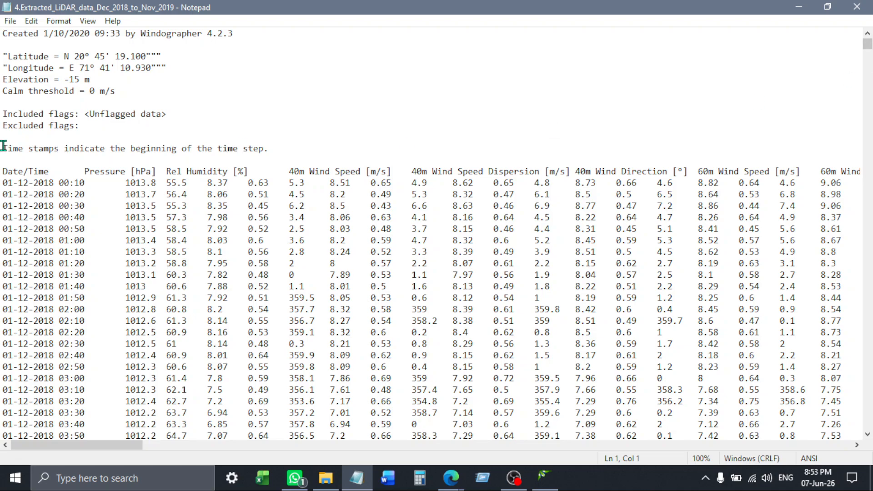
left_click_drag(84, 102, 124, 129)
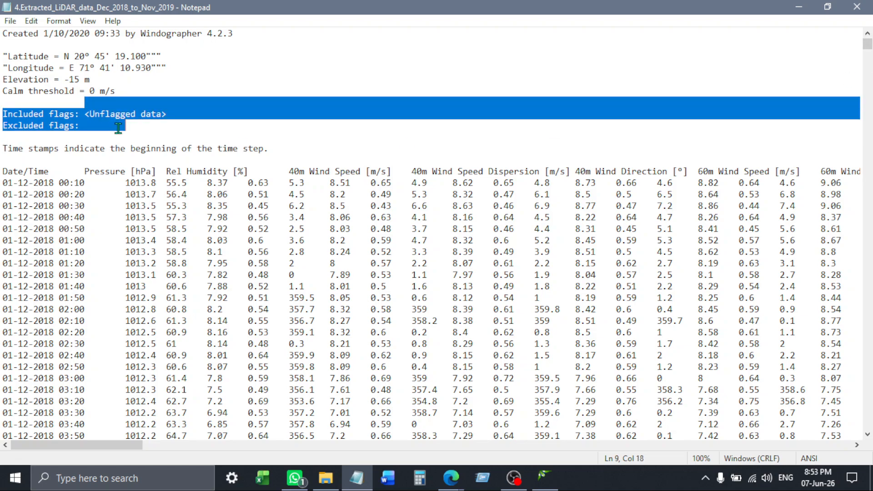
left_click(141, 145)
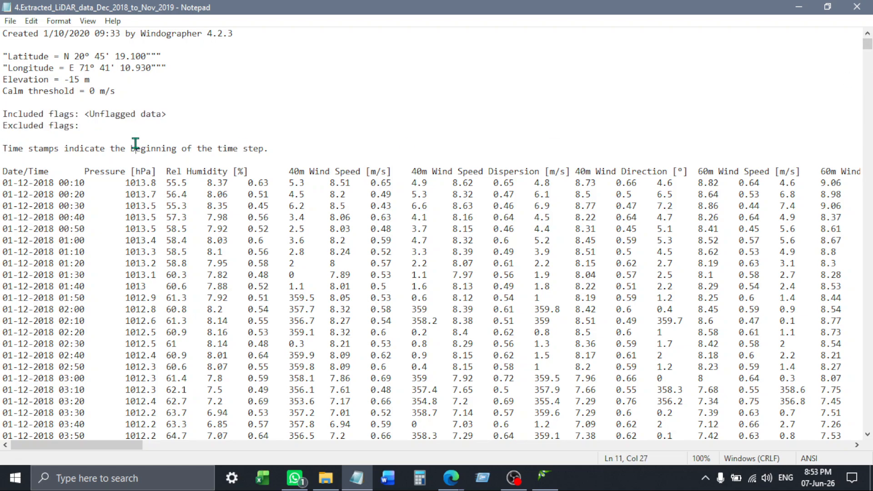
left_click(107, 122)
left_click_drag(74, 183, 87, 241)
left_click(74, 206)
left_click(83, 196)
scroll(104, 211, "down", 2)
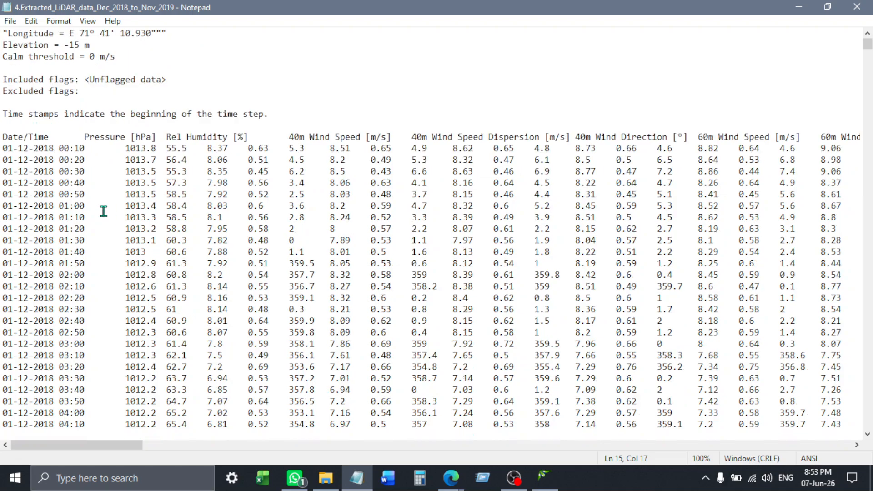
scroll(104, 210, "down", 2)
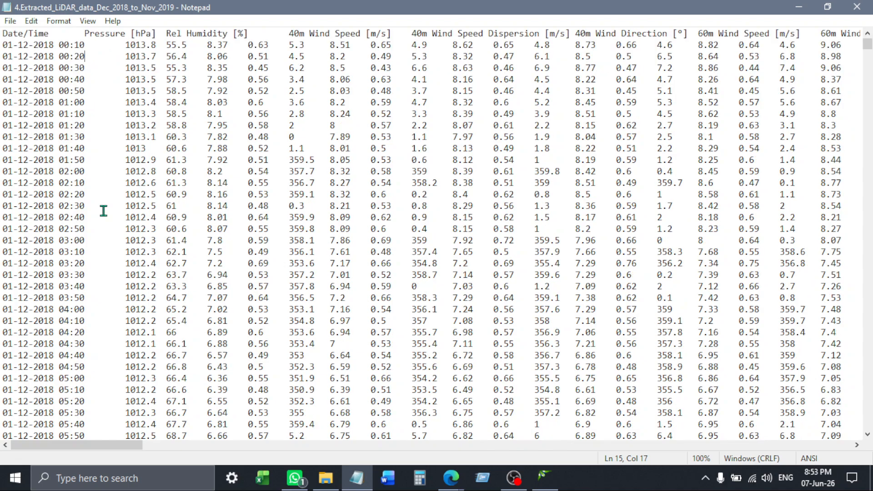
scroll(103, 211, "down", 1)
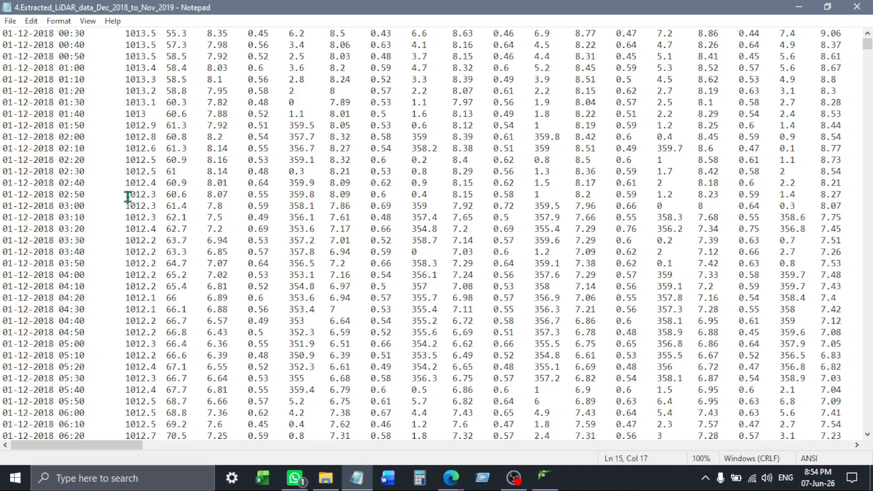
Review the extracted LiDAR file's header and column names, highlighting a block of the 10-minute data rows
scroll(127, 197, "up", 5)
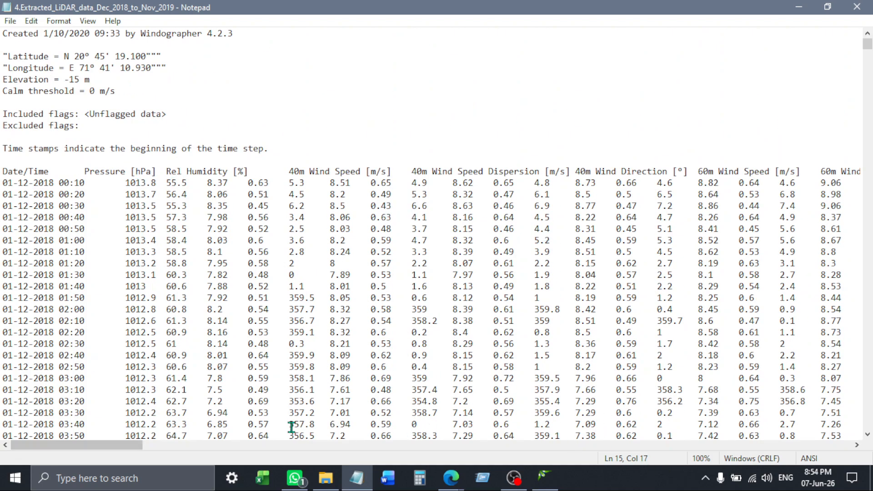
left_click_drag(118, 444, 37, 450)
left_click_drag(293, 401, 505, 279)
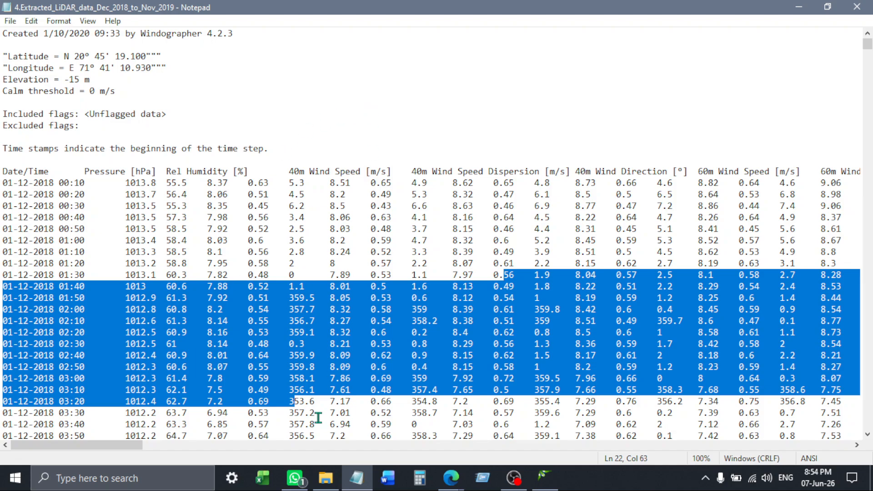
Open Paint and sketch a tall narrow mast above a small box, with an inverted-V shape and diverging lines beside it
left_click(68, 473)
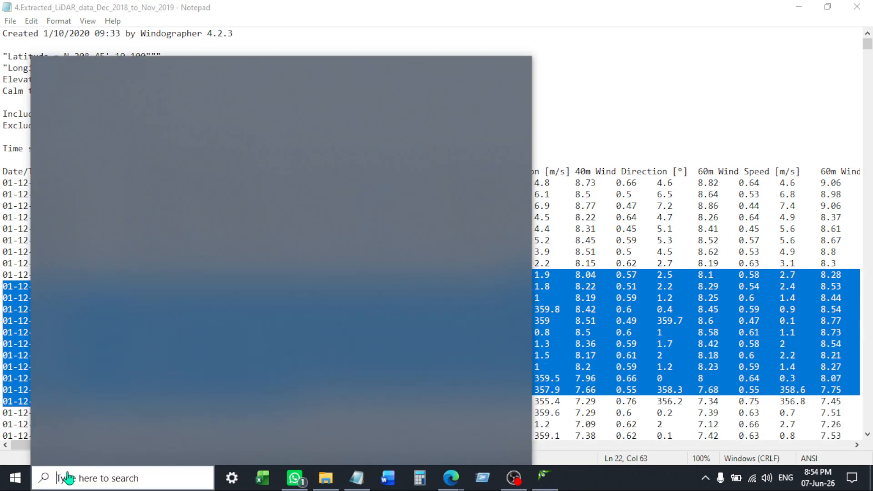
type("paint")
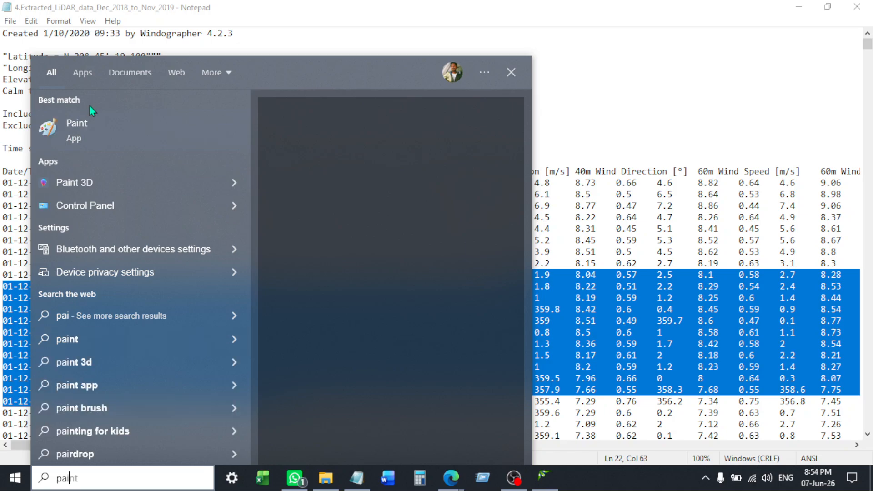
left_click(77, 124)
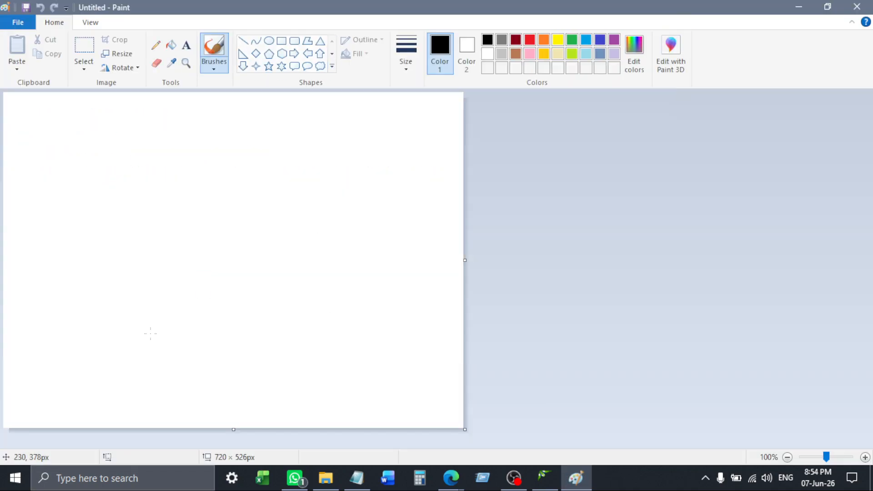
mouse_move(104, 344)
left_mouse_down()
mouse_move(188, 211)
mouse_move(318, 412)
left_mouse_up()
mouse_move(103, 375)
left_mouse_down()
mouse_move(122, 402)
mouse_move(107, 399)
mouse_move(124, 172)
mouse_move(114, 360)
mouse_move(99, 326)
mouse_move(107, 363)
mouse_move(120, 312)
mouse_move(120, 358)
left_mouse_up()
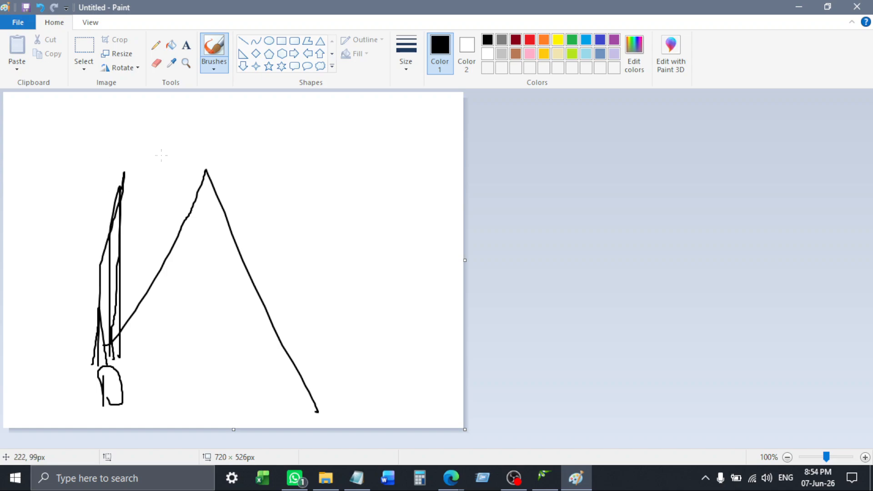
mouse_move(170, 362)
left_mouse_down()
mouse_move(204, 324)
mouse_move(217, 399)
mouse_move(218, 375)
left_mouse_up()
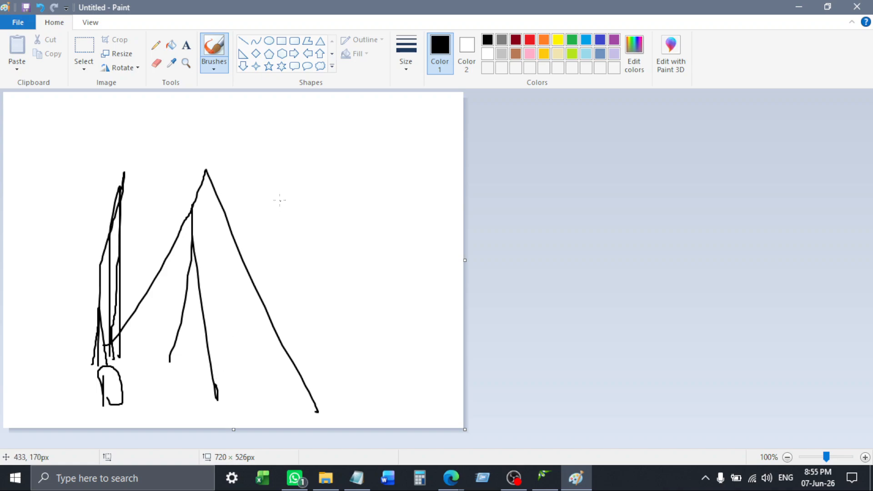
Sketch a V-shaped LiDAR beam cone above a small box with loops across its top, and clear the canvas
mouse_move(241, 164)
left_mouse_down()
mouse_move(348, 318)
mouse_move(455, 140)
left_mouse_up()
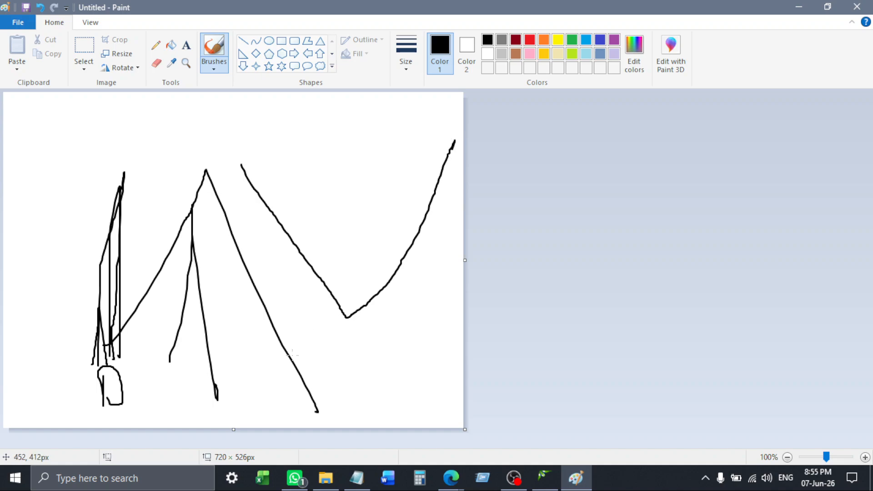
mouse_move(324, 335)
left_mouse_down()
mouse_move(331, 364)
mouse_move(364, 334)
mouse_move(366, 366)
mouse_move(337, 365)
mouse_move(335, 354)
left_mouse_up()
mouse_move(252, 181)
left_mouse_down()
mouse_move(286, 269)
mouse_move(341, 327)
mouse_move(430, 159)
mouse_move(288, 145)
mouse_move(348, 186)
mouse_move(432, 133)
mouse_move(210, 152)
left_mouse_up()
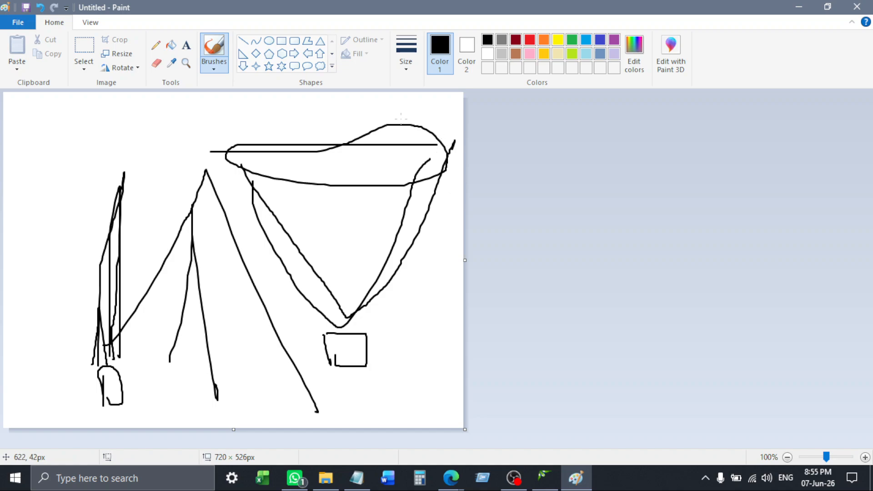
mouse_move(401, 119)
left_mouse_down()
mouse_move(246, 124)
mouse_move(348, 145)
left_mouse_up()
mouse_move(295, 102)
left_mouse_down()
mouse_move(397, 122)
mouse_move(311, 133)
left_mouse_up()
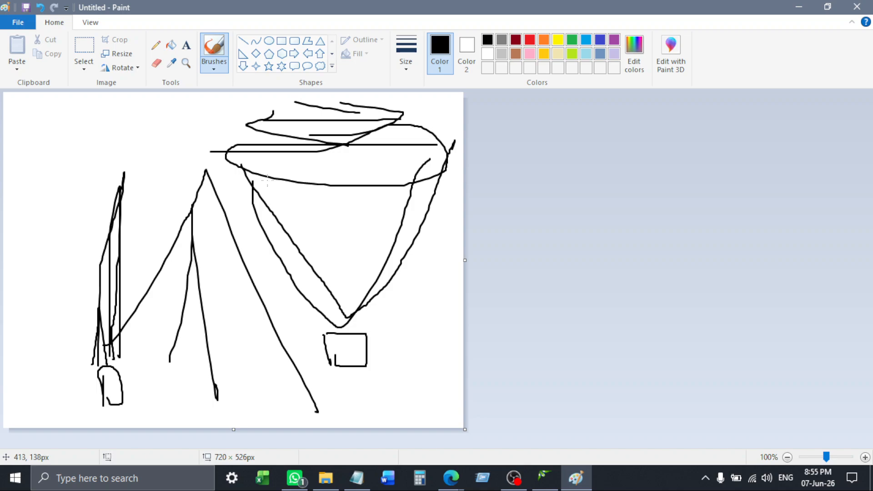
key("ctrl+a")
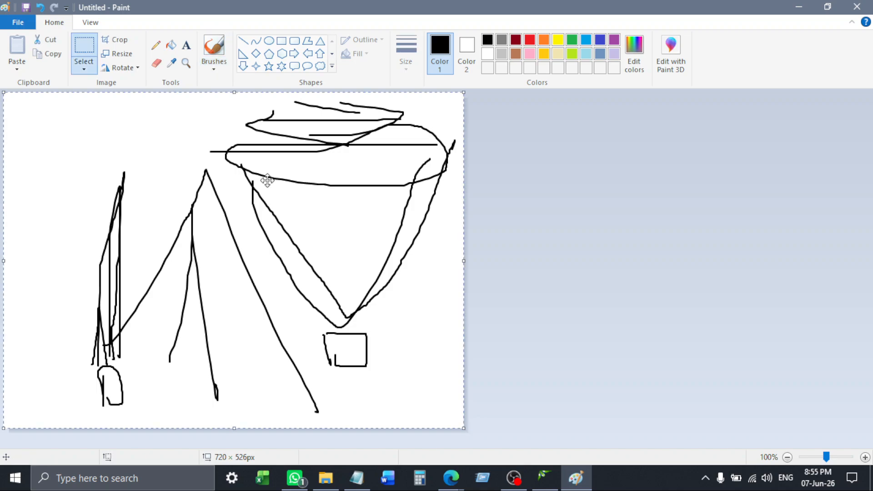
key("Delete")
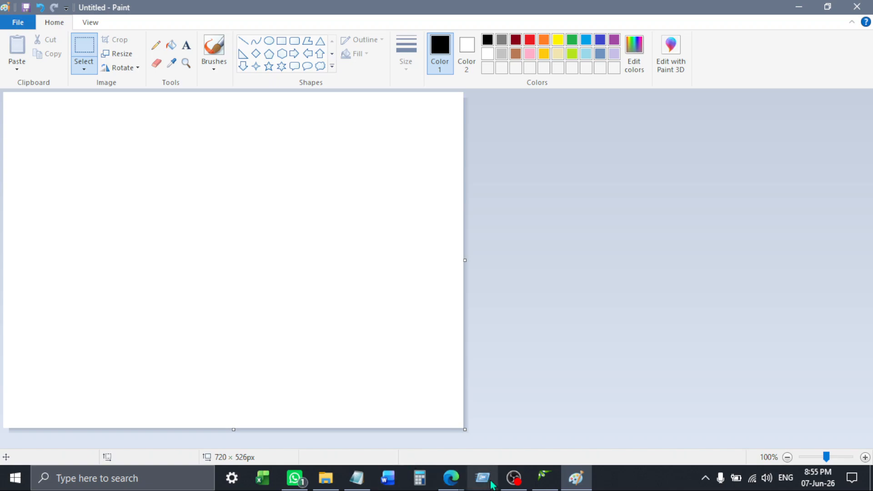
Check the dataset configuration in Windographer and highlight Jafrabad's latitude and longitude in Table 1 of the report in Edge
left_click(545, 478)
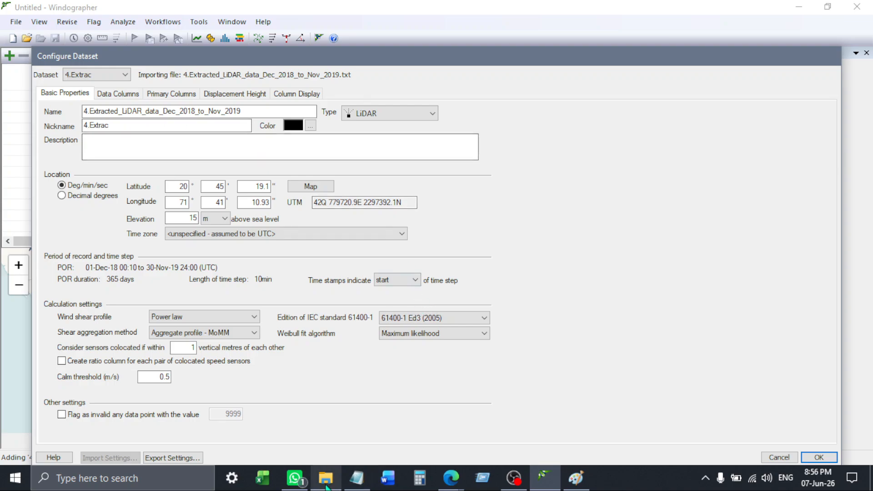
mouse_move(451, 478)
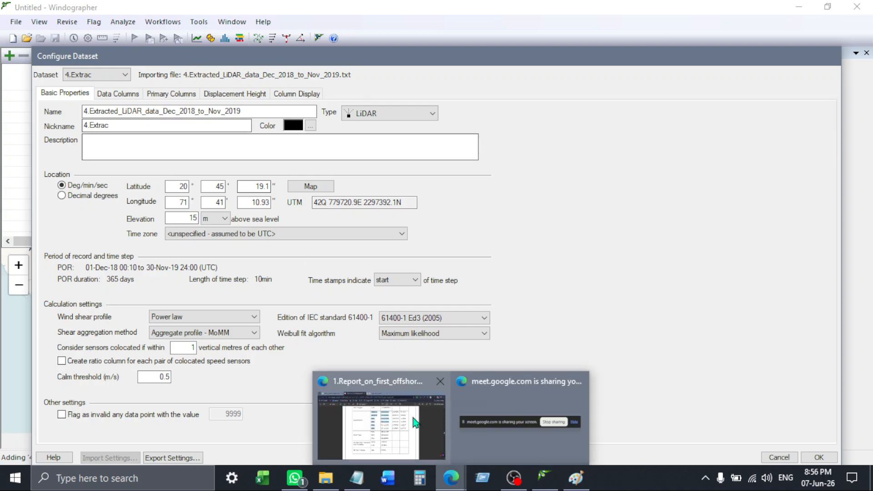
left_click(415, 423)
scroll(250, 146, "up", 5)
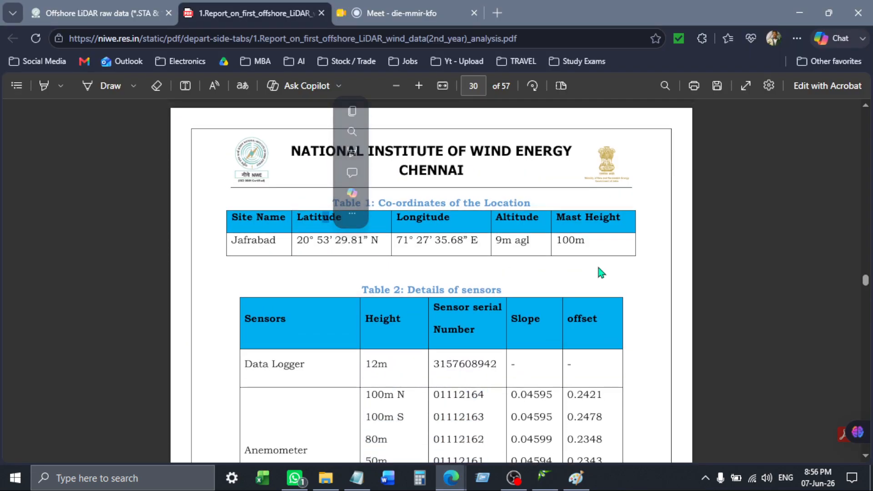
left_click_drag(589, 241, 228, 241)
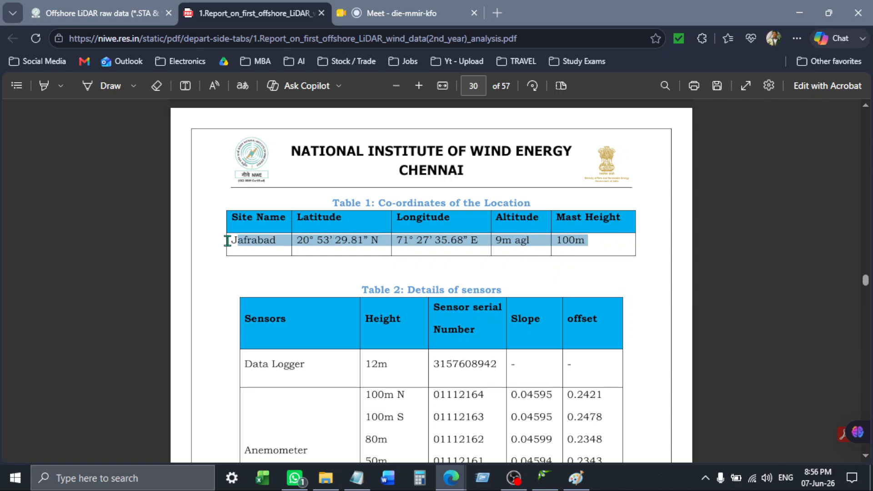
left_click(324, 245)
left_click(625, 183)
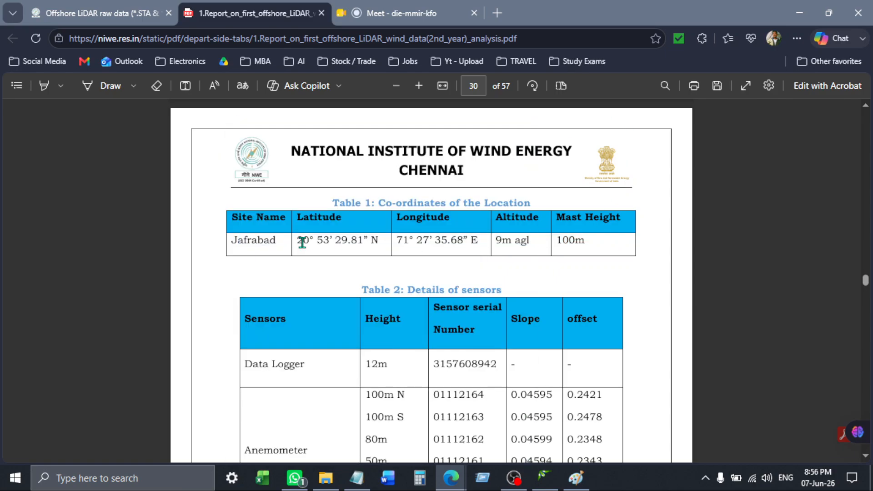
left_click_drag(298, 241, 478, 245)
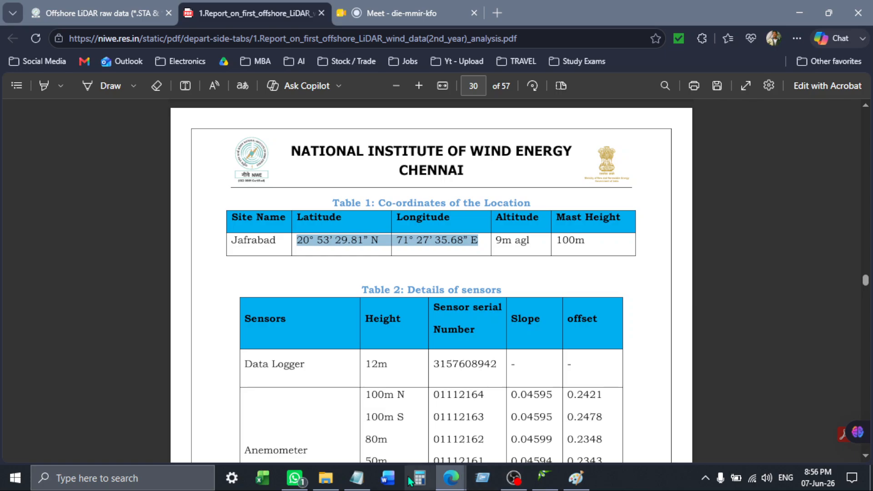
Open a new Paint canvas and sketch a rectangular area containing two small location markers
left_click(103, 477)
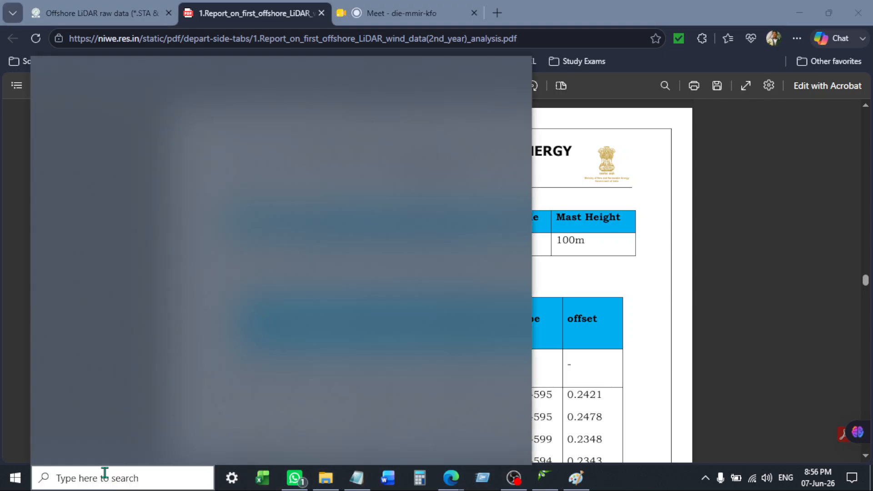
type("pai")
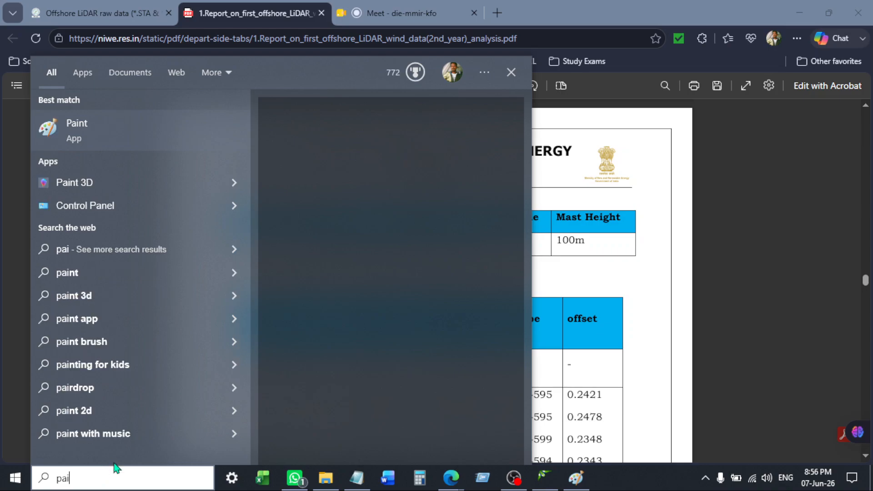
left_click(71, 136)
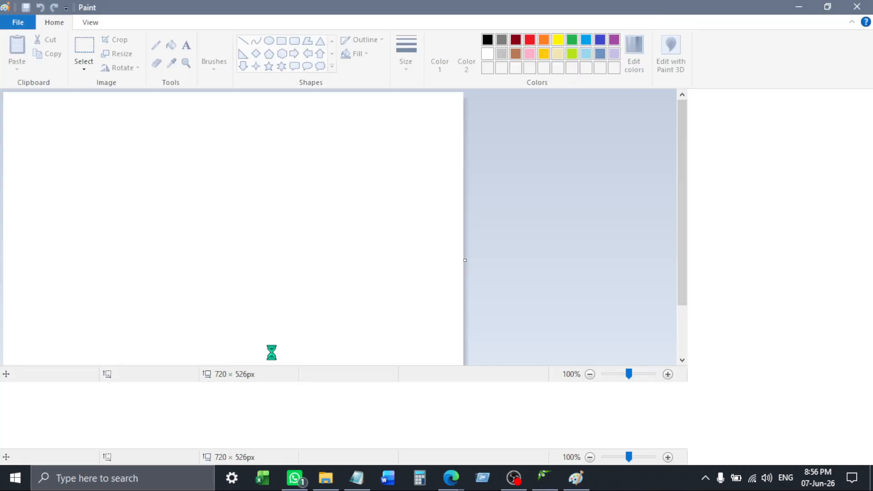
left_click_drag(158, 207, 155, 214)
left_click_drag(264, 138, 268, 132)
mouse_move(97, 124)
left_mouse_down()
mouse_move(89, 272)
mouse_move(248, 121)
mouse_move(288, 219)
mouse_move(179, 270)
mouse_move(84, 272)
left_mouse_up()
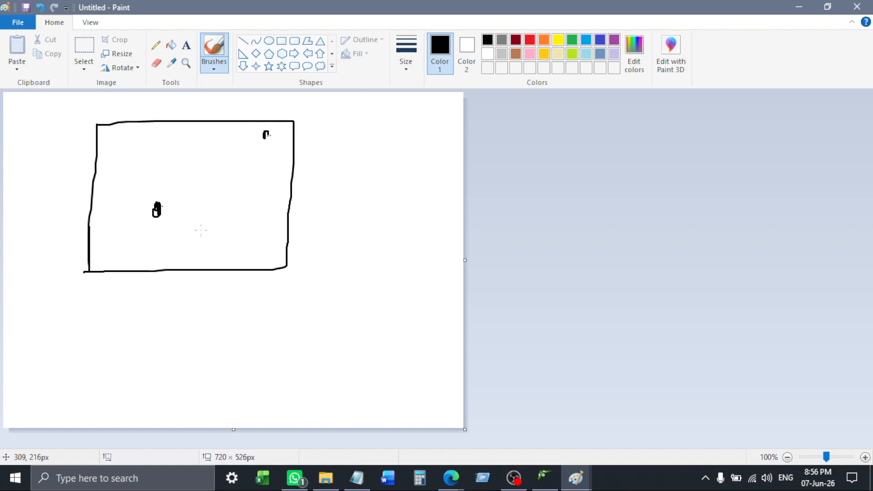
Add small marks at both locations and draw a narrow curved band from the central marker towards the rectangle's far edge
left_click_drag(165, 205, 170, 207)
left_click_drag(266, 134, 268, 136)
mouse_move(181, 211)
left_mouse_down()
mouse_move(284, 155)
mouse_move(166, 207)
mouse_move(202, 210)
left_mouse_up()
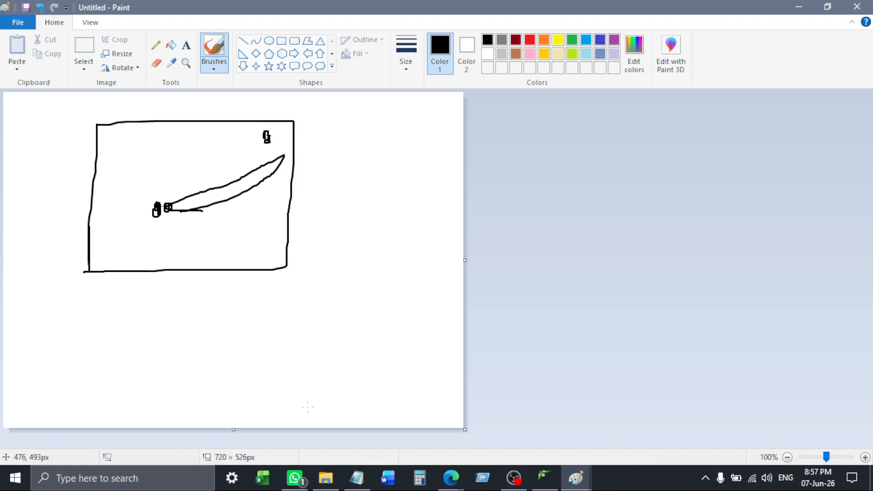
Switch to Edge and search for Global Wind Atlas in a new tab
left_click(451, 478)
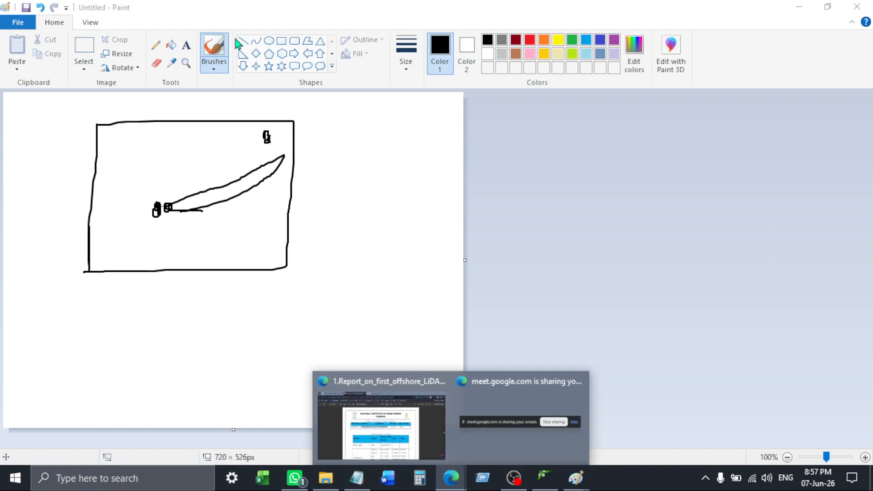
left_click(382, 463)
left_click(497, 8)
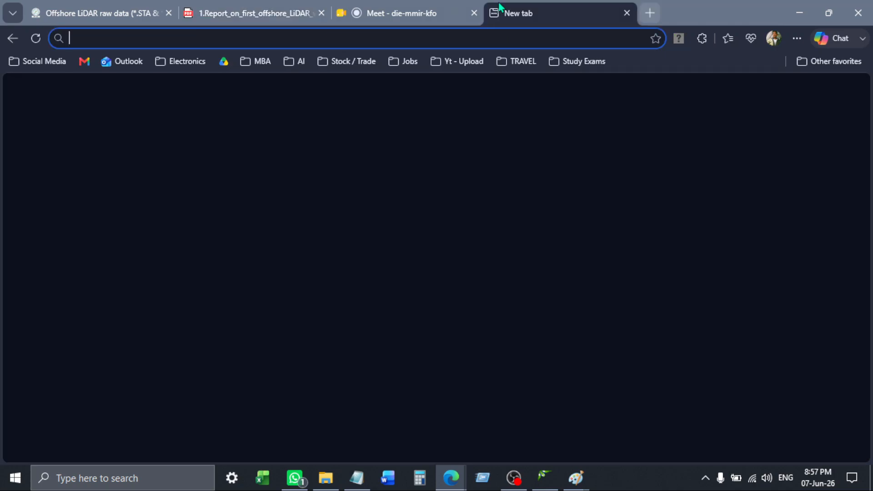
type("glo")
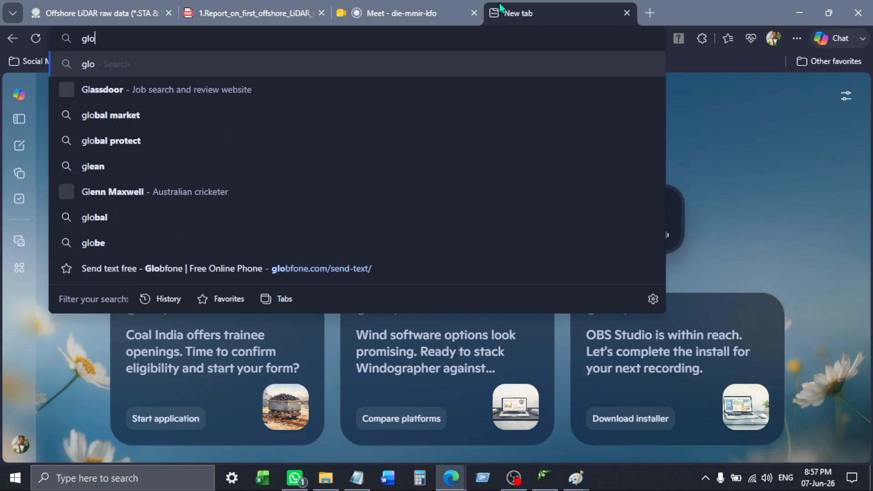
type("bal")
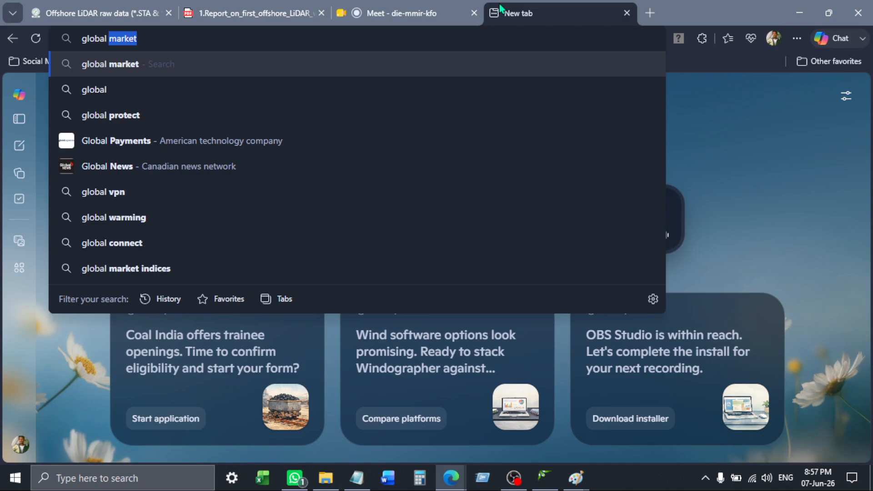
type(" wind")
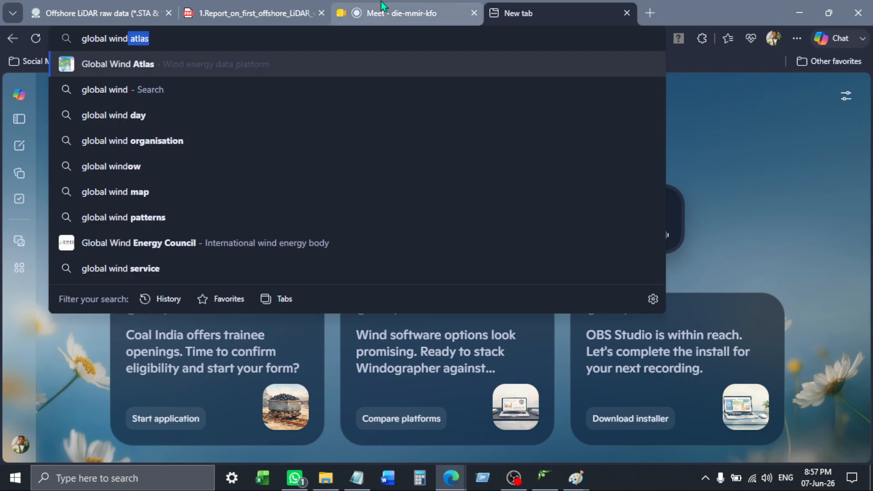
left_click(272, 64)
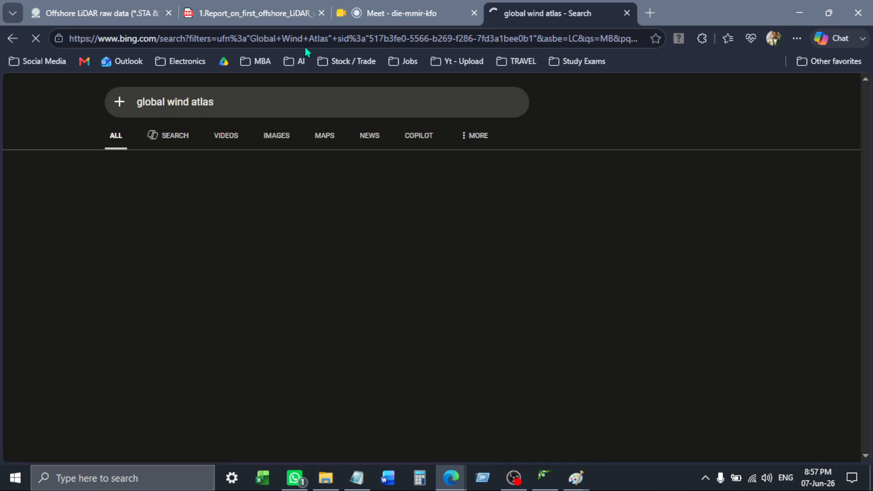
Open the Global Wind Atlas site from the search results and close the search results tab
left_click(196, 312)
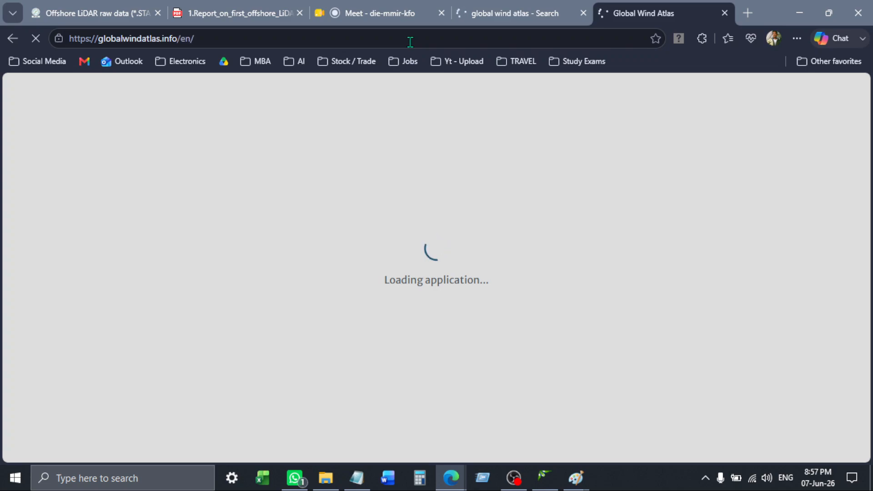
left_click(474, 5)
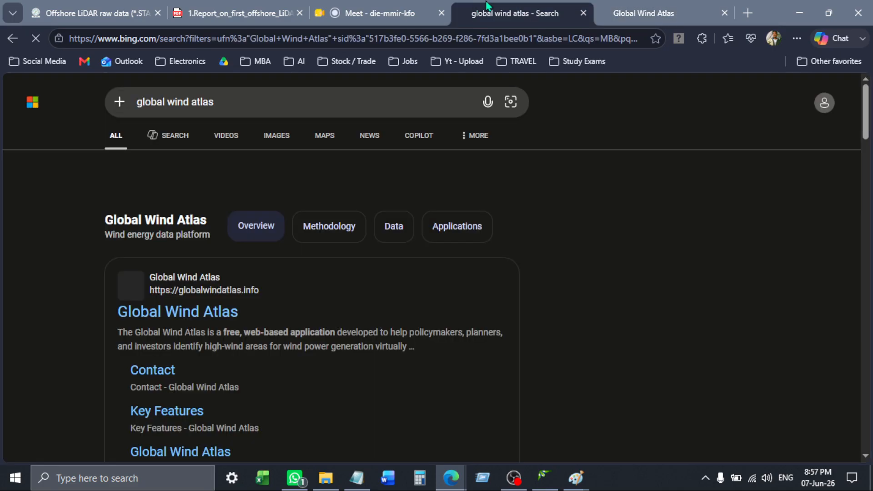
left_click(595, 12)
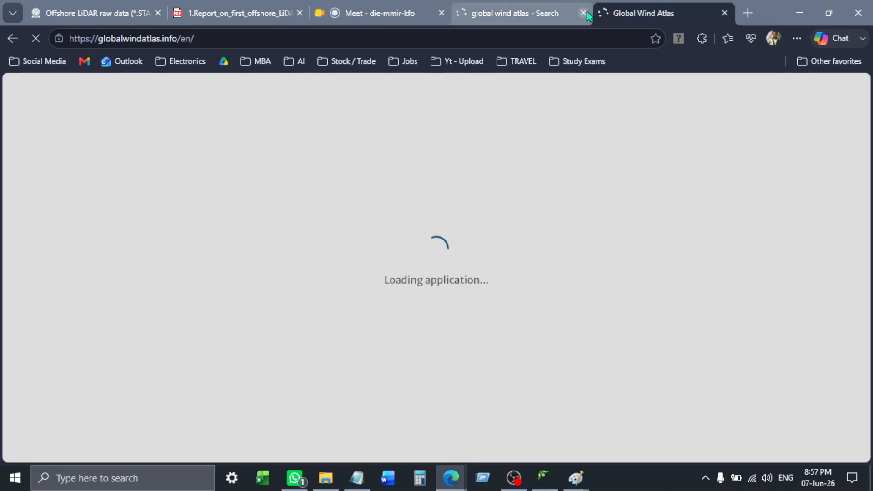
left_click(584, 13)
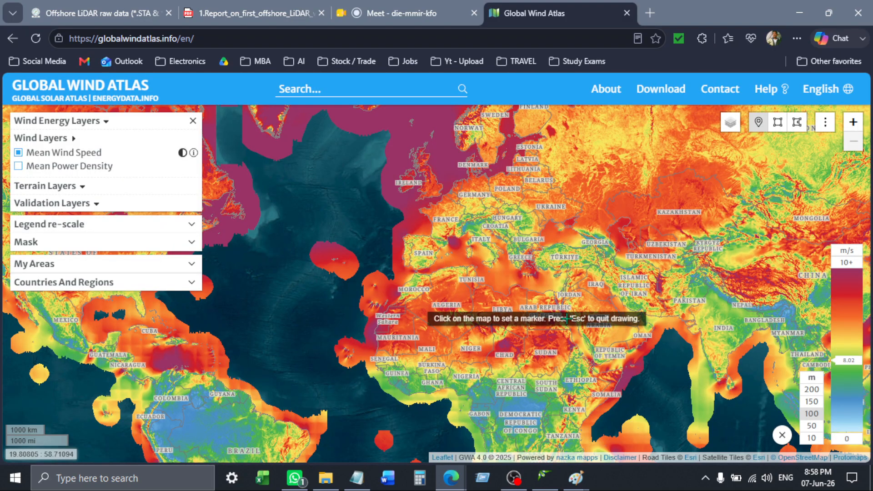
Place a point marker in northern Tamil Nadu on the map and highlight its power density at 100 m height
left_click_drag(650, 339, 529, 308)
scroll(603, 322, "up", 2)
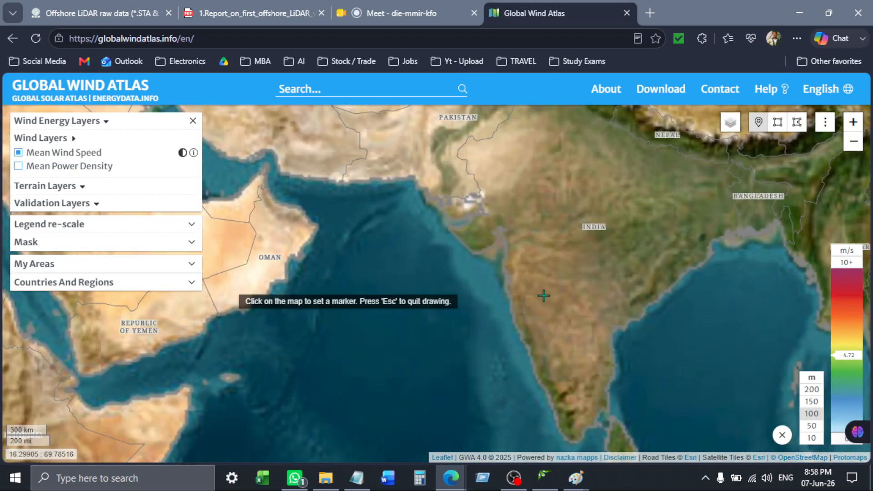
scroll(528, 291, "up", 1)
scroll(523, 287, "up", 1)
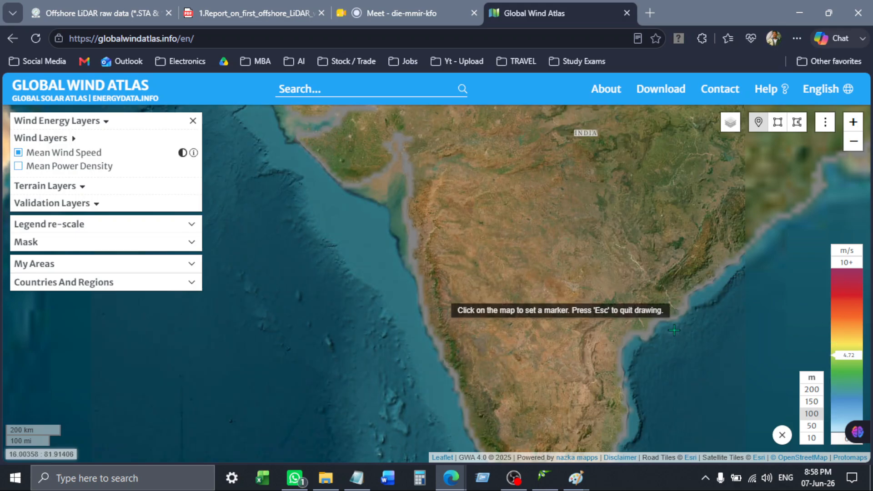
scroll(669, 337, "down", 1)
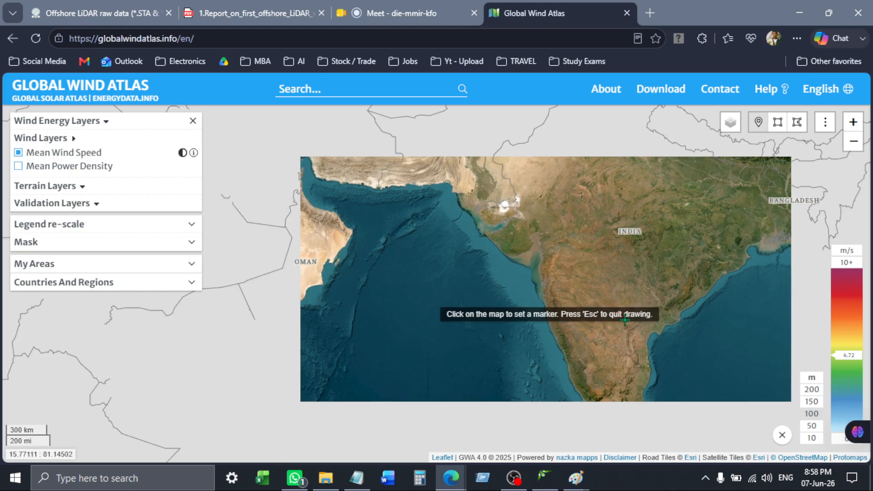
left_click(641, 375)
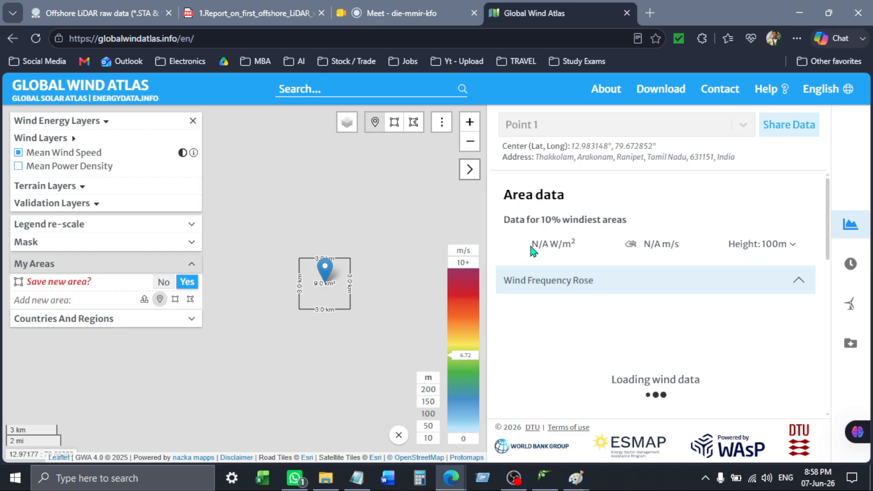
left_click_drag(528, 245, 572, 244)
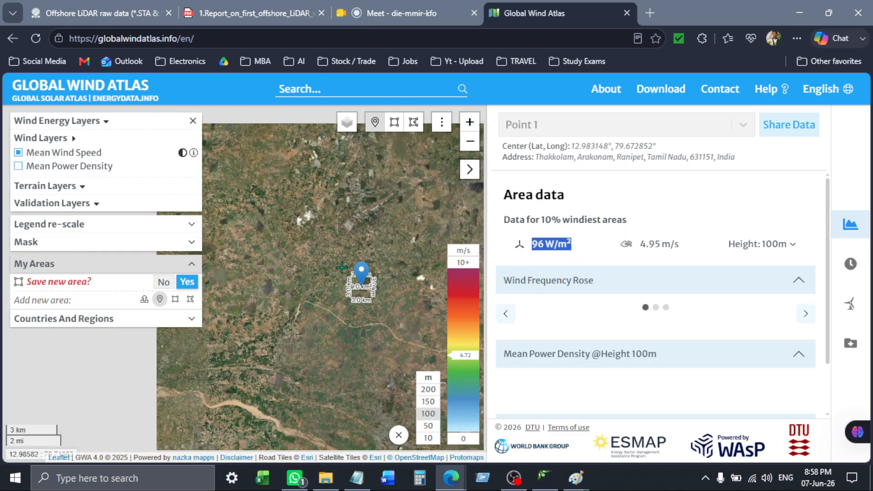
Set the Tamil Nadu point marker again and highlight its centre latitude and longitude
left_click(361, 287)
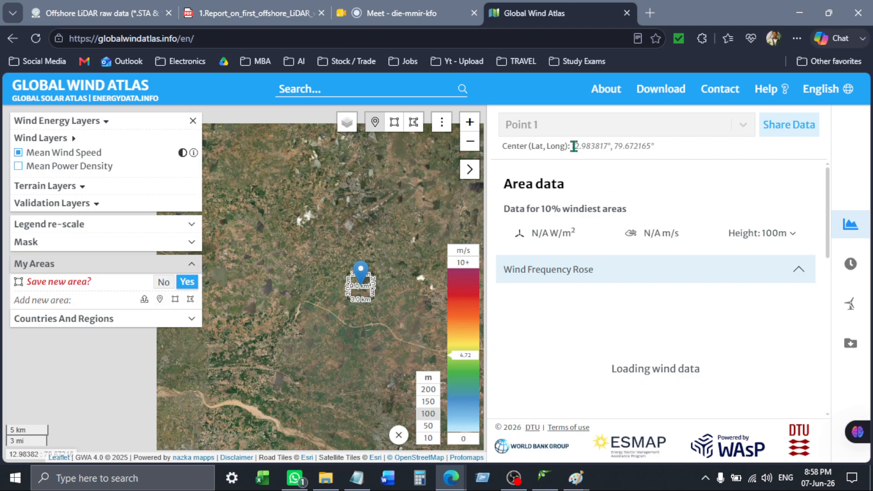
left_click_drag(574, 146, 655, 146)
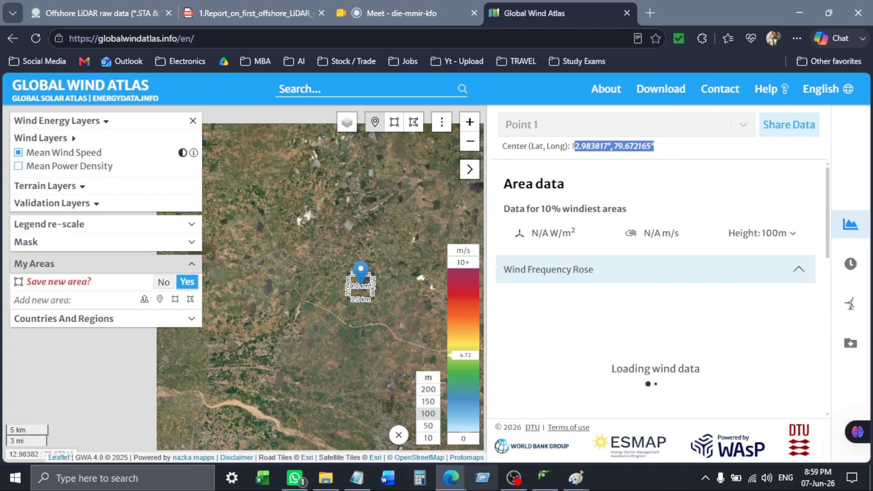
left_click(546, 125)
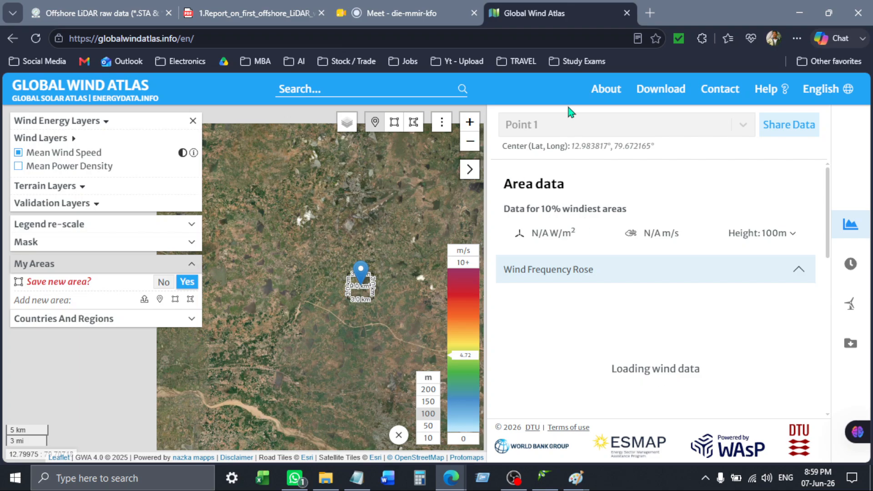
Enter the Jafrabad mast coordinates from the report, 20° 53' 29.81" N 71° 27' 35.68" E, in the Global Wind Atlas search
left_click(266, 7)
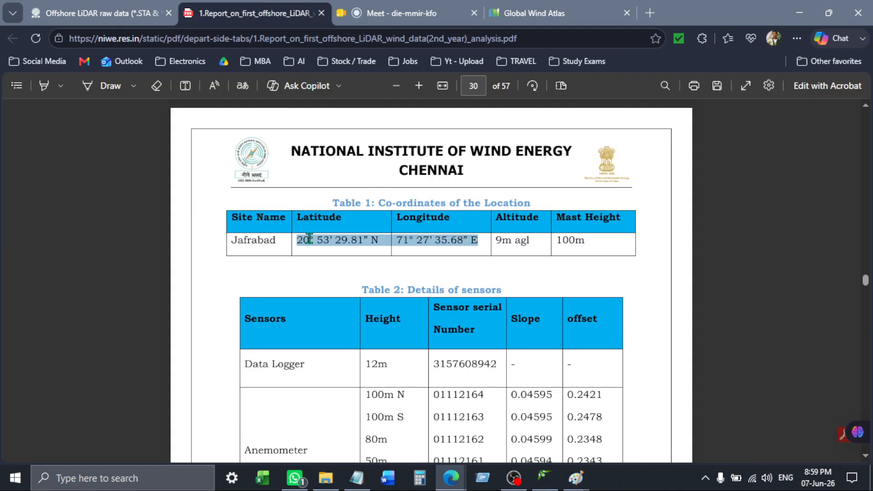
left_click(596, 19)
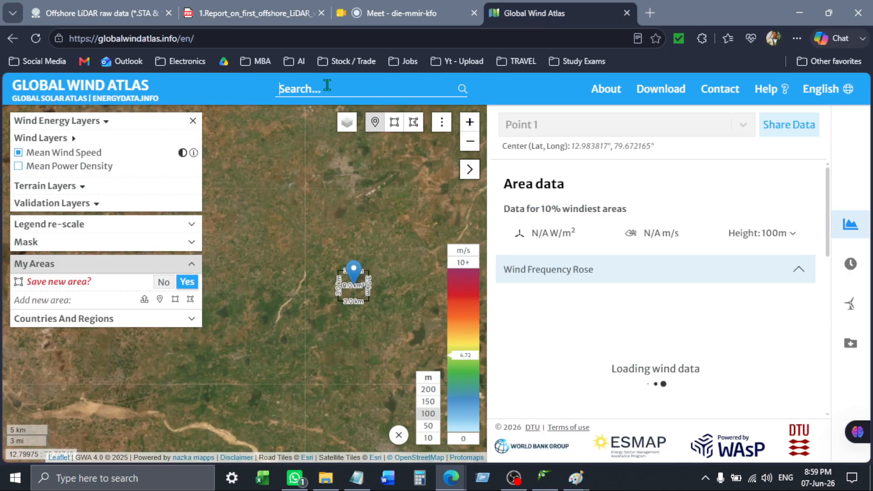
key("ctrl+v")
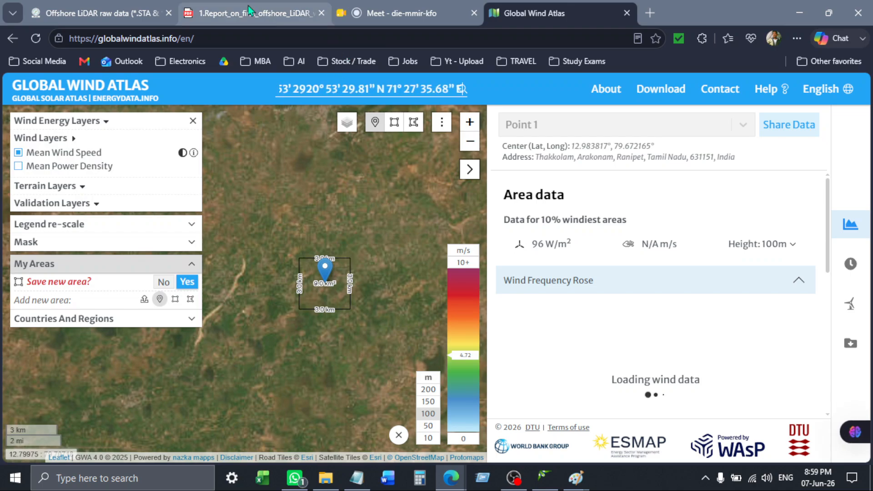
key("ctrl+a")
key("ctrl+c")
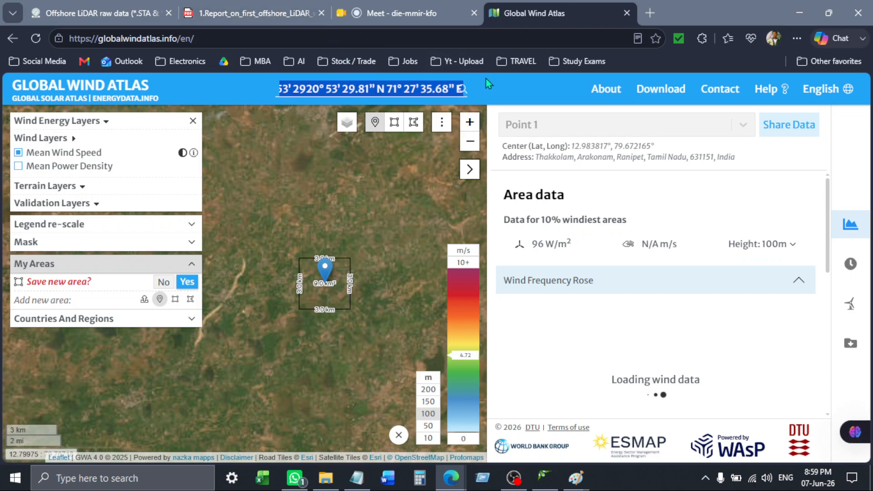
key("BackSpace")
key("ctrl+v")
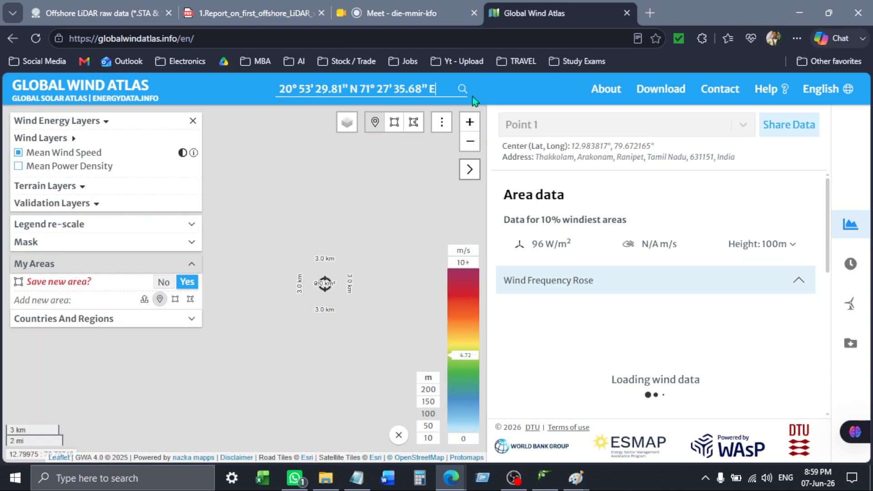
Place a point marker at the searched Jafrabad location and hide the map's layer options
left_click(273, 7)
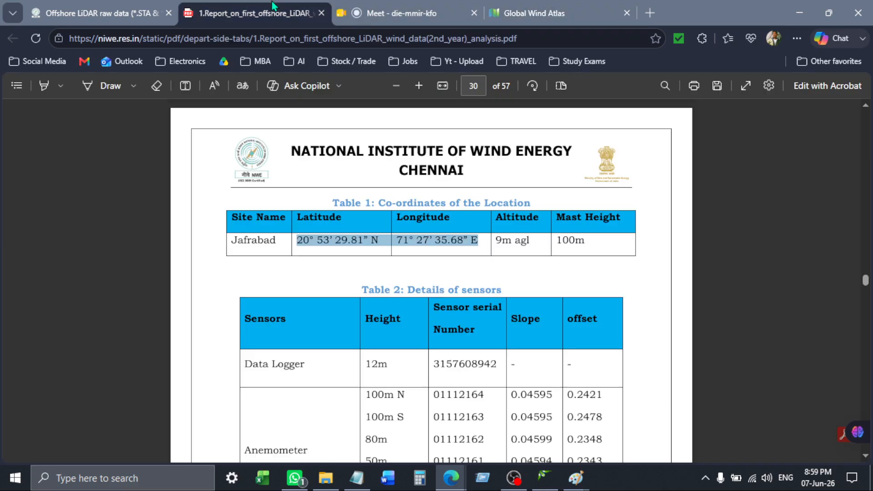
left_click(577, 4)
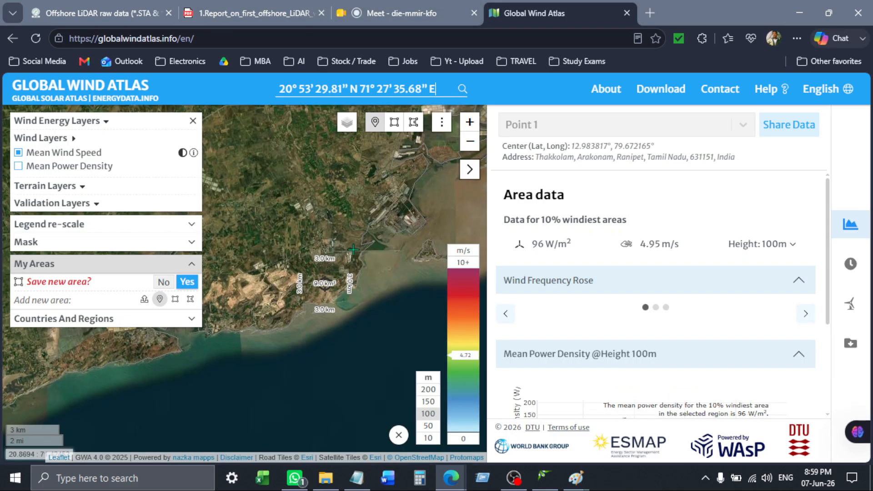
left_click(324, 283)
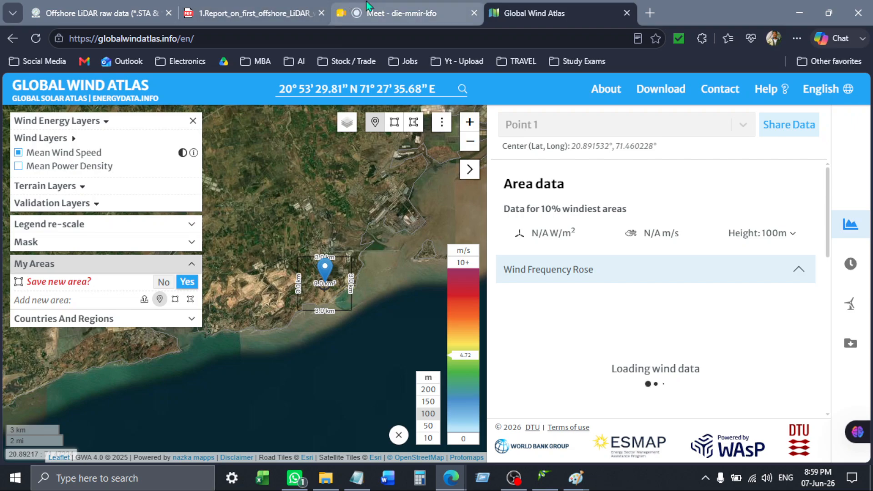
left_click(409, 12)
left_click(502, 5)
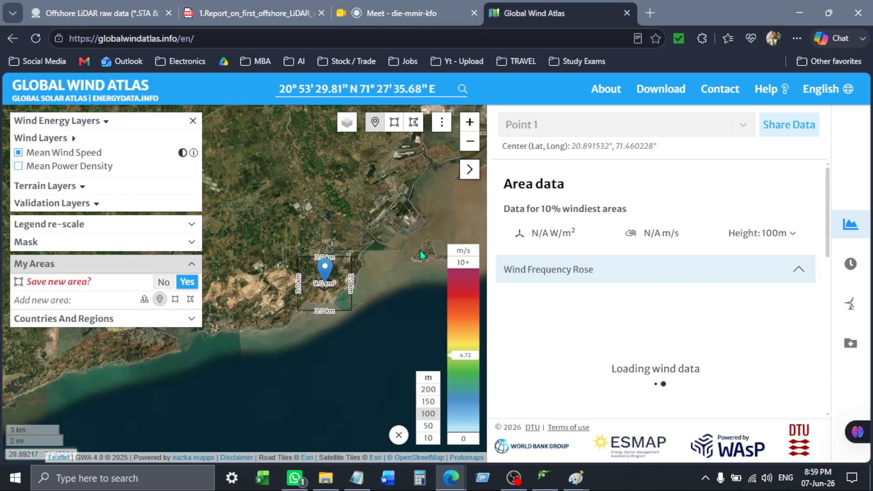
left_click(192, 121)
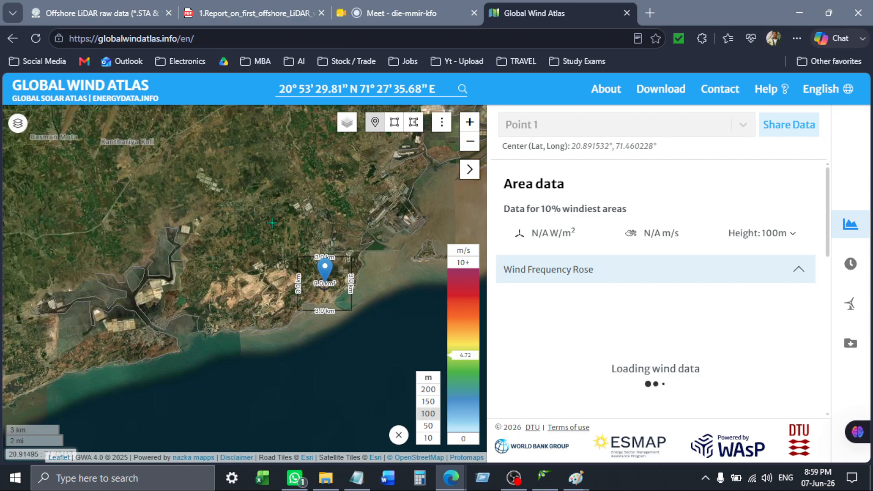
Review the report's Jafrabad coordinates table and the area data of the matching point in Global Wind Atlas
left_click(136, 13)
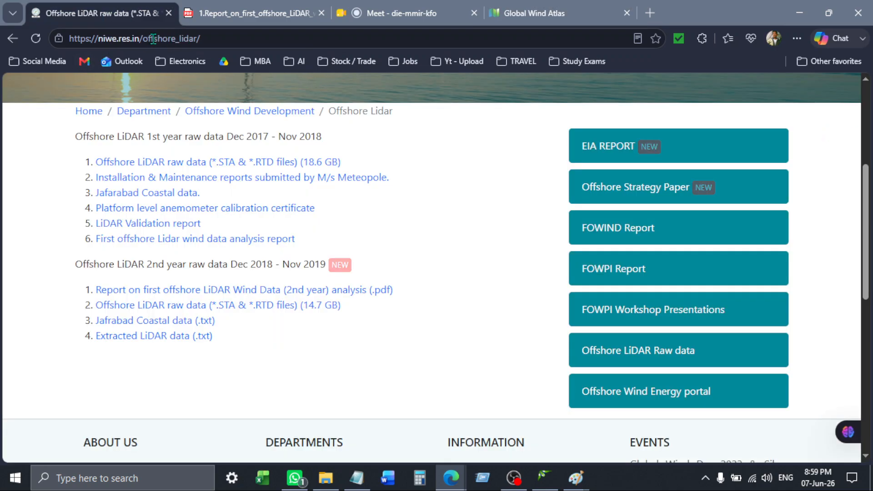
left_click(223, 2)
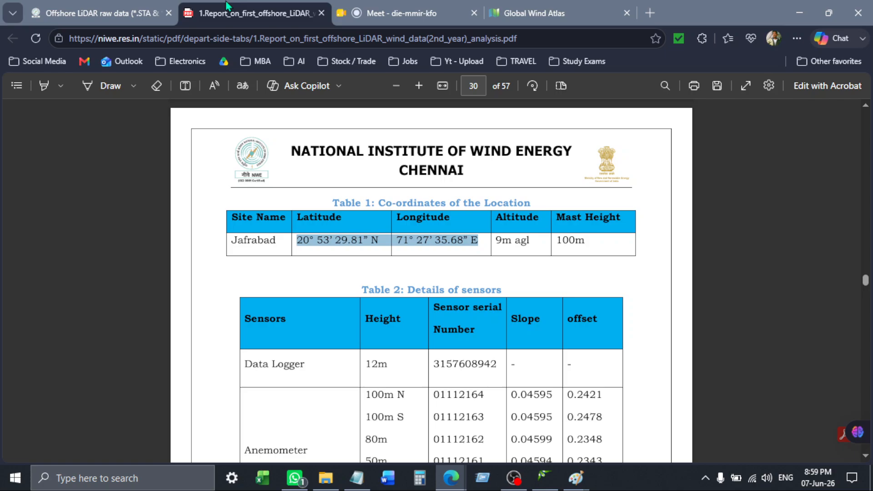
left_click(399, 6)
left_click(535, 13)
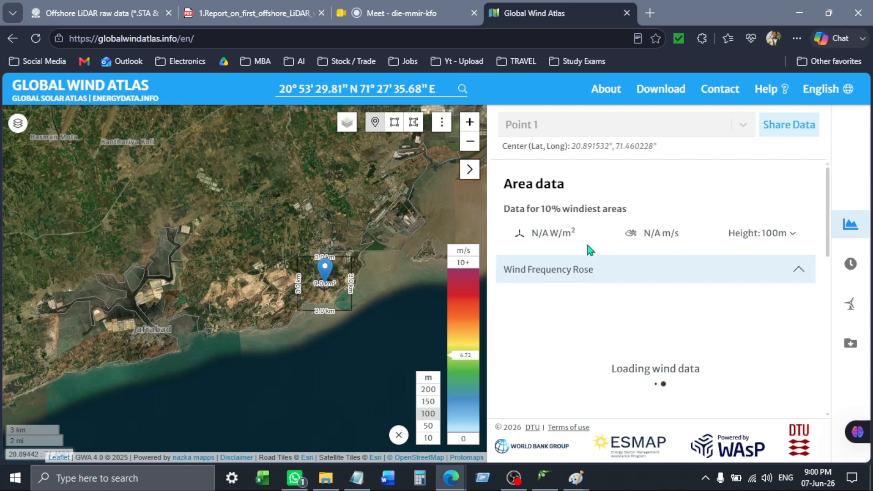
scroll(554, 355, "down", 1)
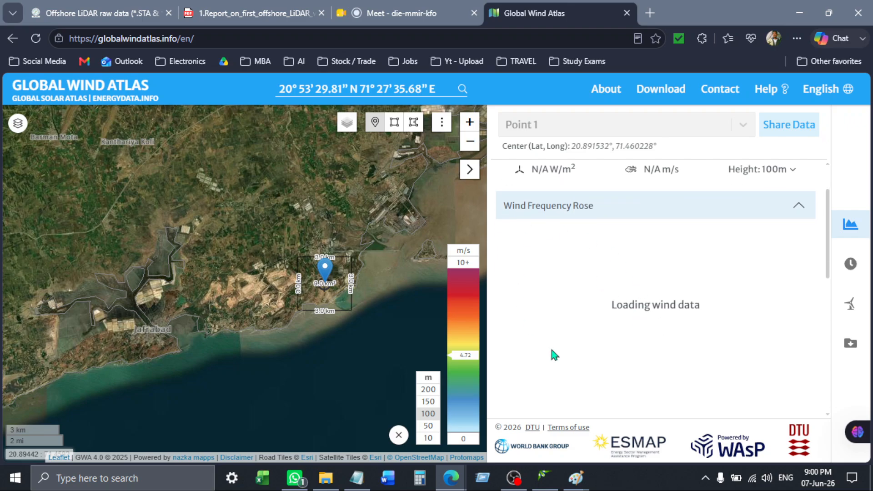
scroll(626, 215, "up", 1)
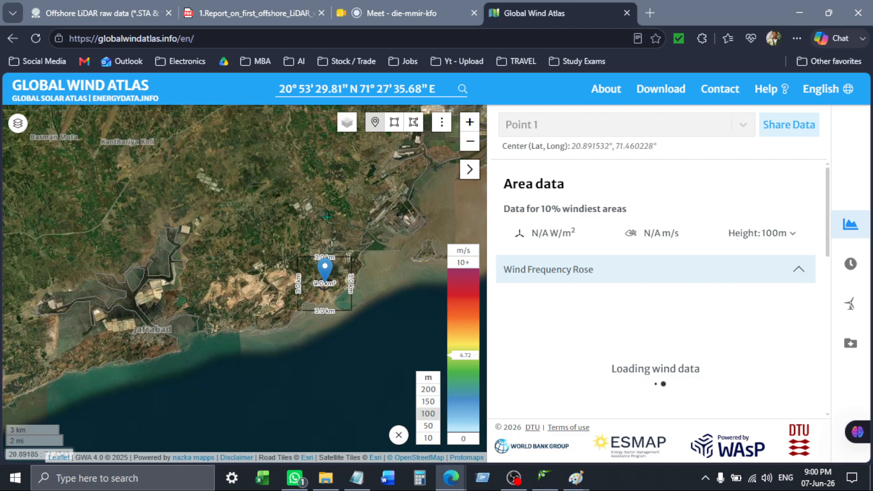
left_click(273, 3)
left_click(519, 12)
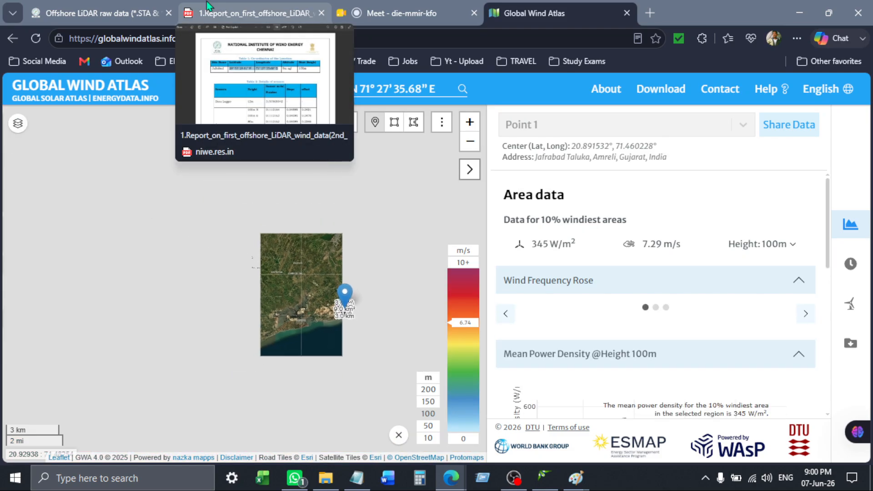
Highlight the 100 m average in the report's monthly mean wind speed table and compare it with the Global Wind Atlas value
left_click(206, 1)
scroll(436, 291, "down", 10)
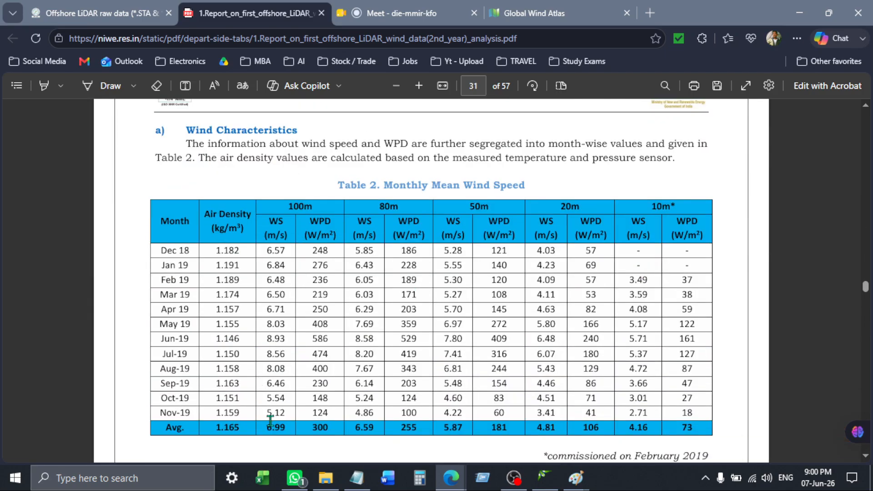
left_click_drag(267, 430, 289, 432)
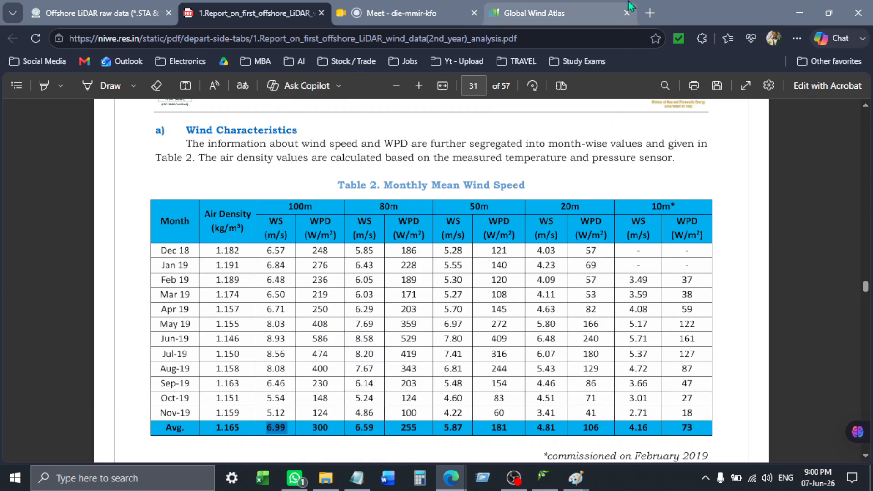
left_click(554, 6)
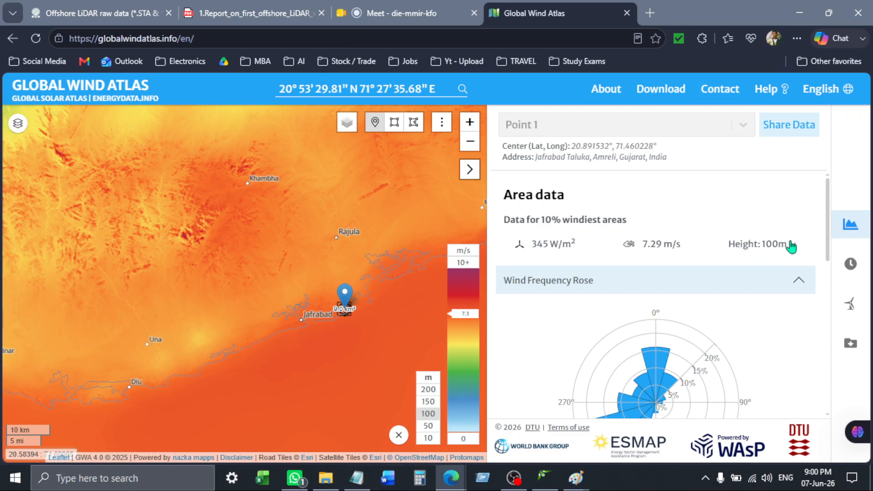
Close the Global Wind Atlas page and switch to Windographer's dataset configuration
right_click(759, 228)
left_click(333, 269)
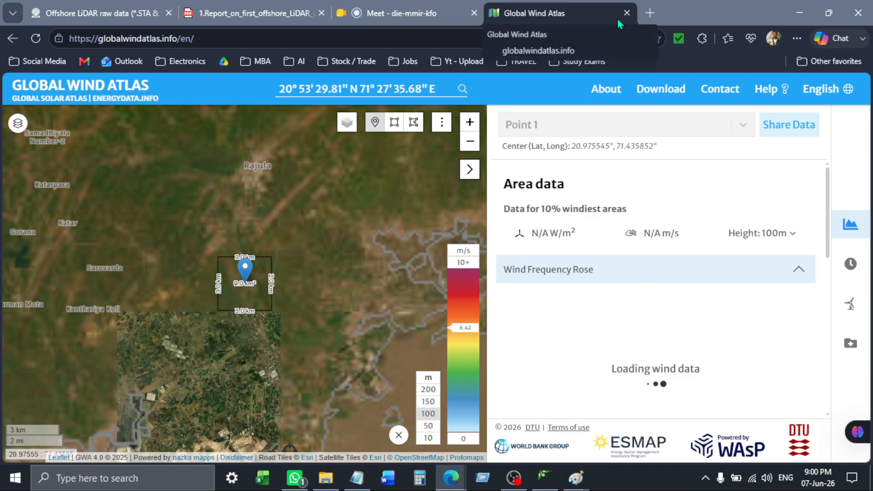
left_click(630, 13)
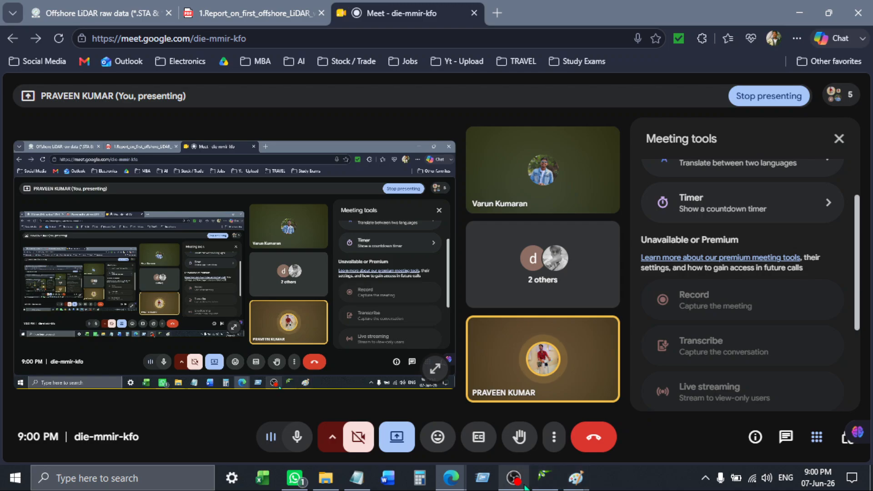
left_click(544, 478)
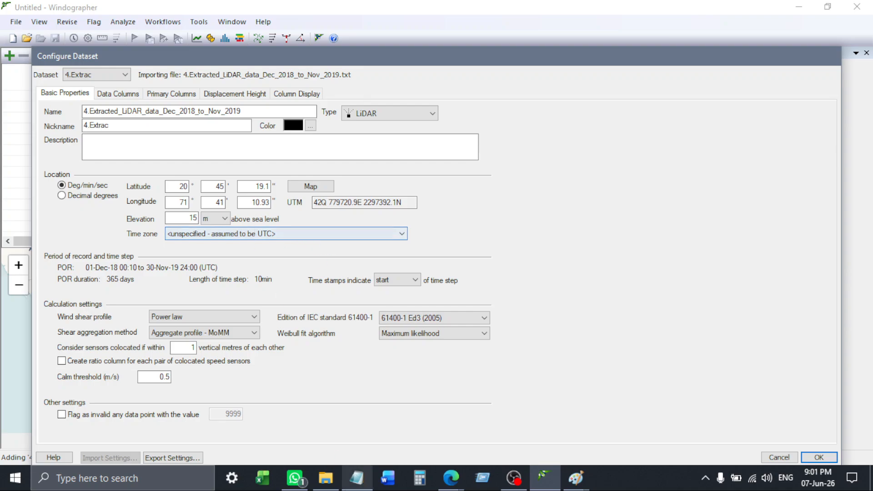
Review the LiDAR dataset's name, latitude, longitude and nickname in its basic properties
mouse_move(357, 478)
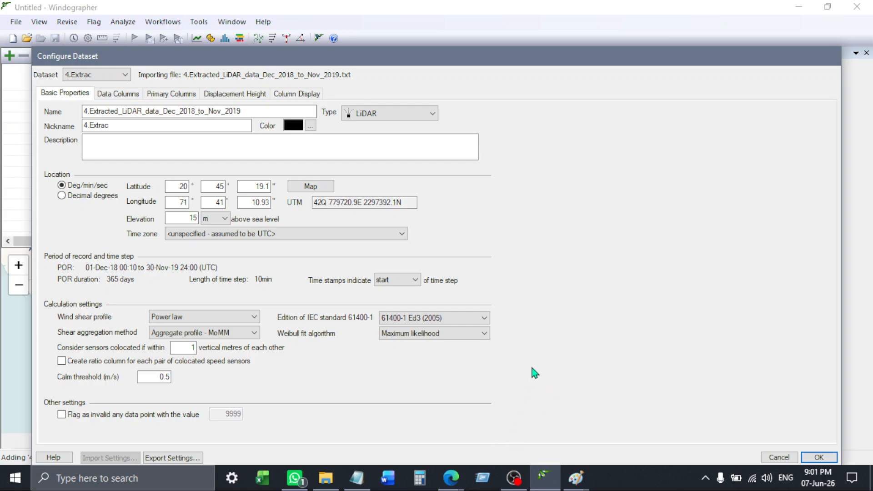
left_click(449, 339)
left_click(523, 248)
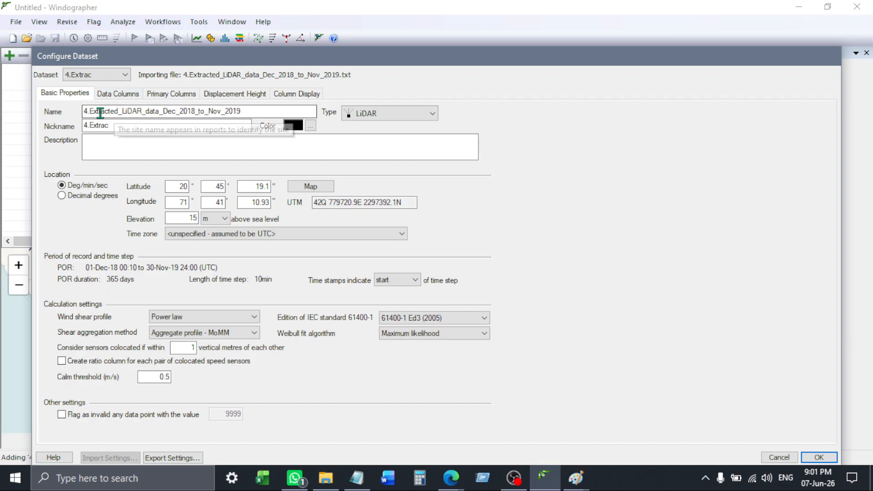
left_click_drag(100, 111, 244, 111)
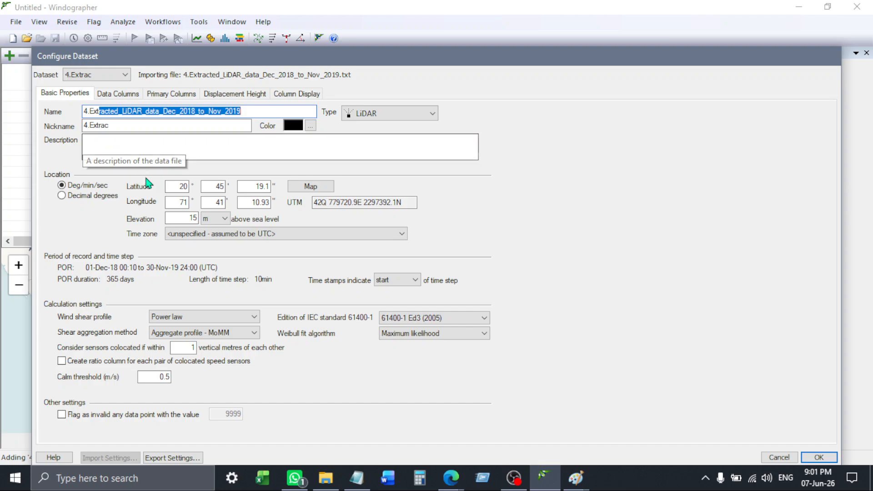
double_click(185, 187)
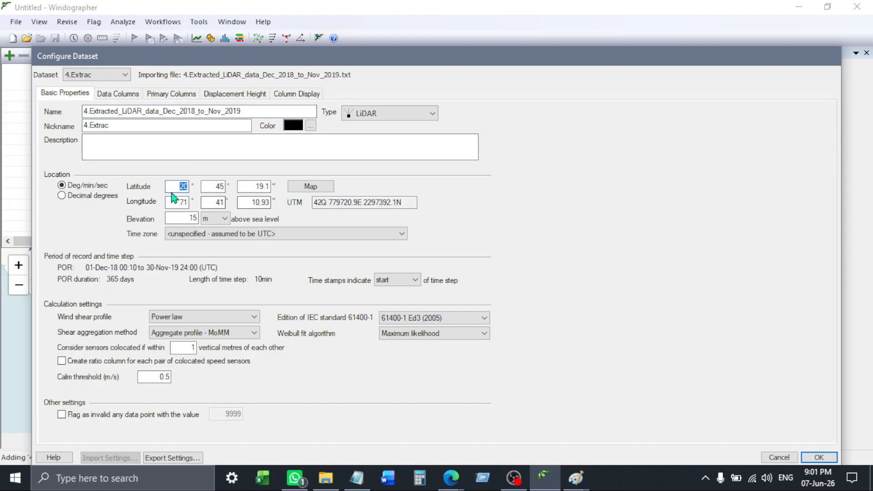
double_click(179, 202)
double_click(209, 204)
double_click(248, 202)
double_click(253, 187)
double_click(91, 128)
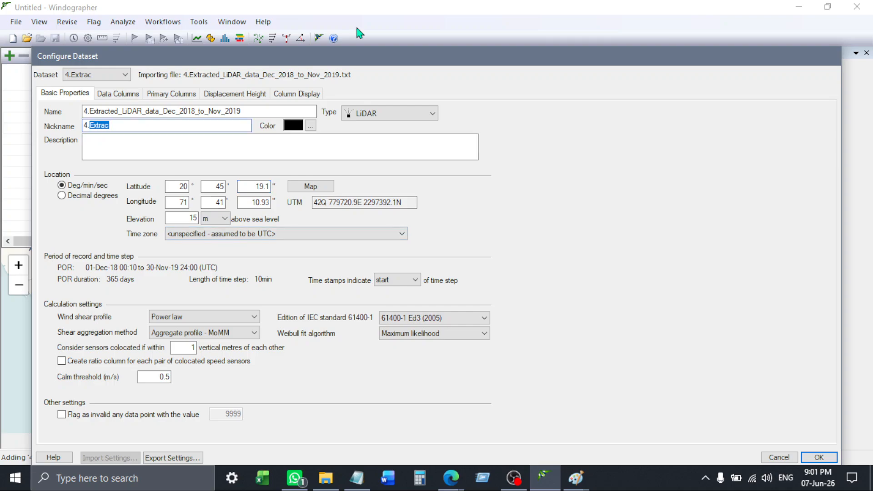
Review the LiDAR dataset's data columns, including humidity and the wind speed, dispersion and direction columns from 40 m to 140 m
left_click(121, 94)
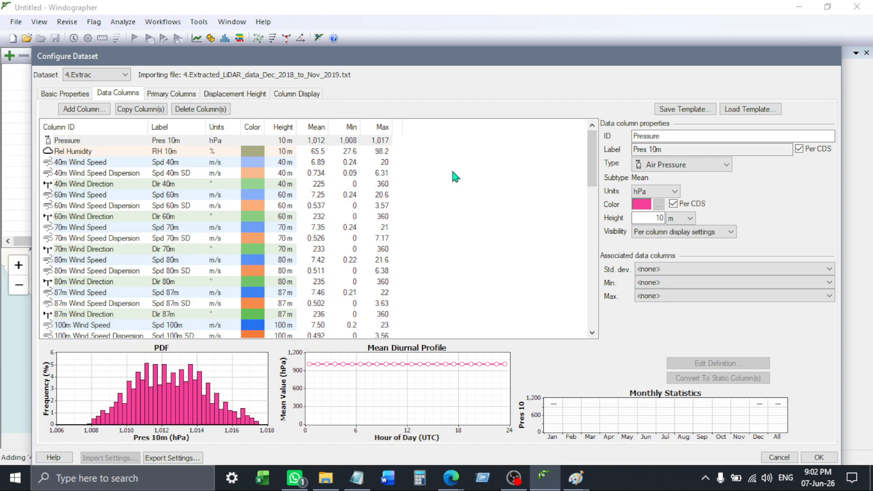
left_click(99, 153)
left_click_drag(92, 181, 93, 292)
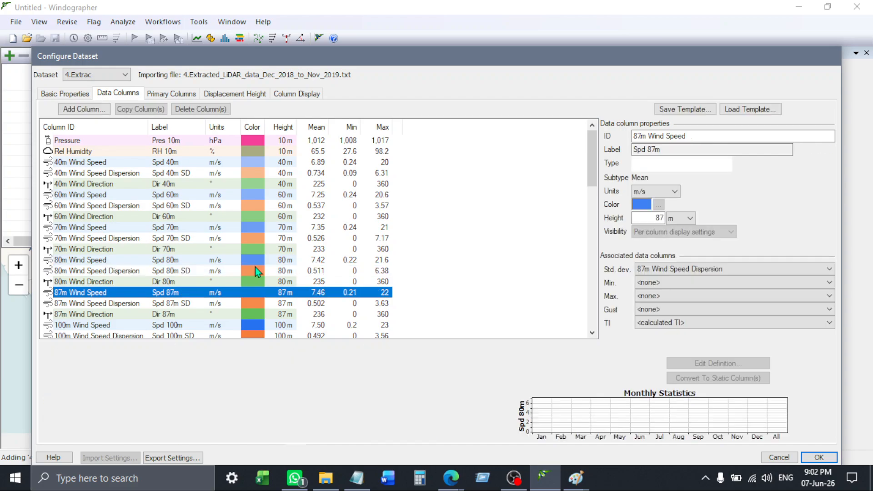
left_click_drag(593, 180, 597, 232)
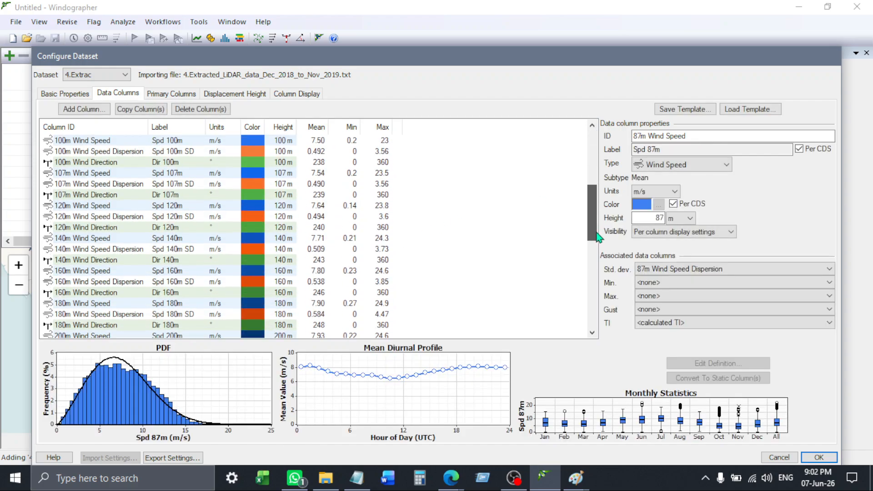
left_click(102, 239)
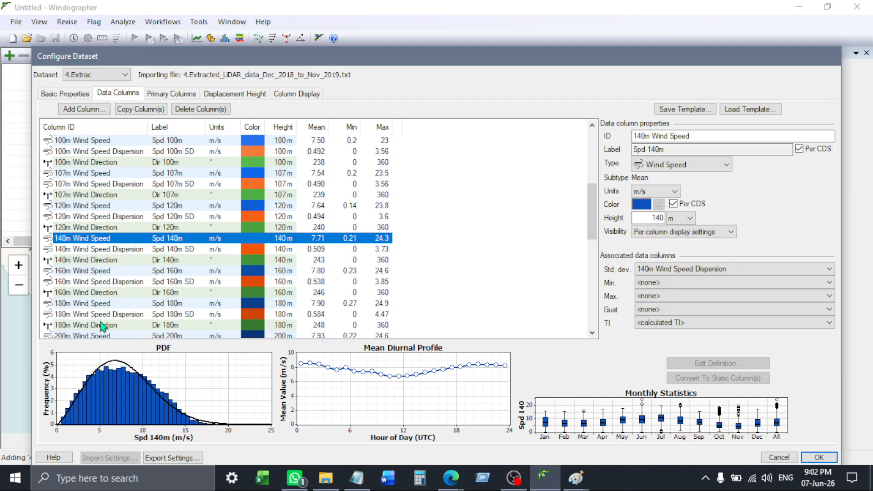
left_click(110, 152)
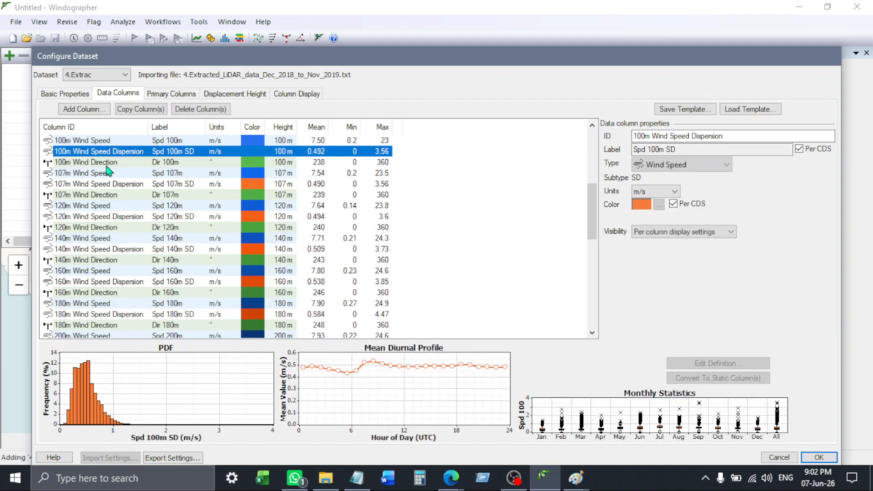
left_click(107, 163)
left_click(107, 184)
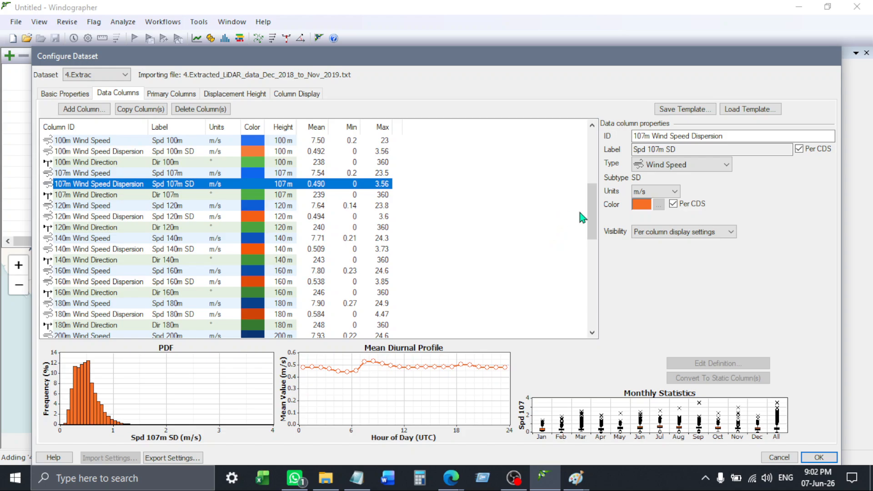
left_click(158, 197)
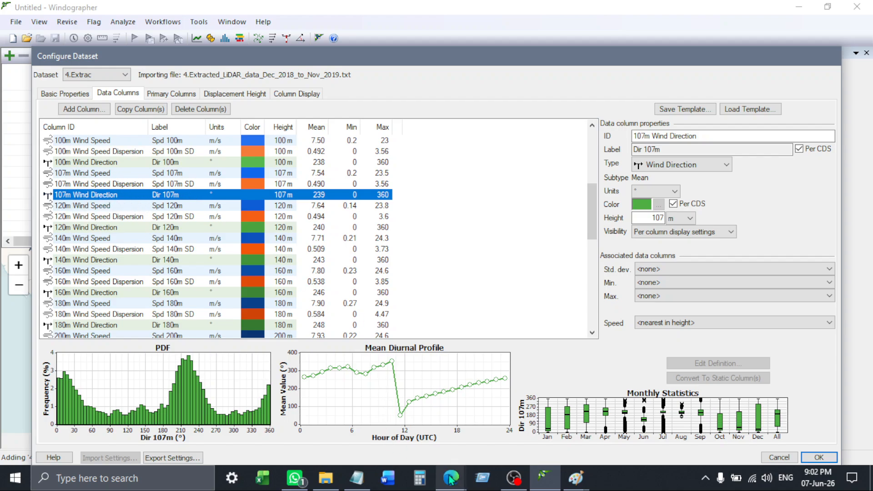
Switch to the NIWE report in the browser and highlight the anemometer heights in the Details of sensors table
mouse_move(450, 483)
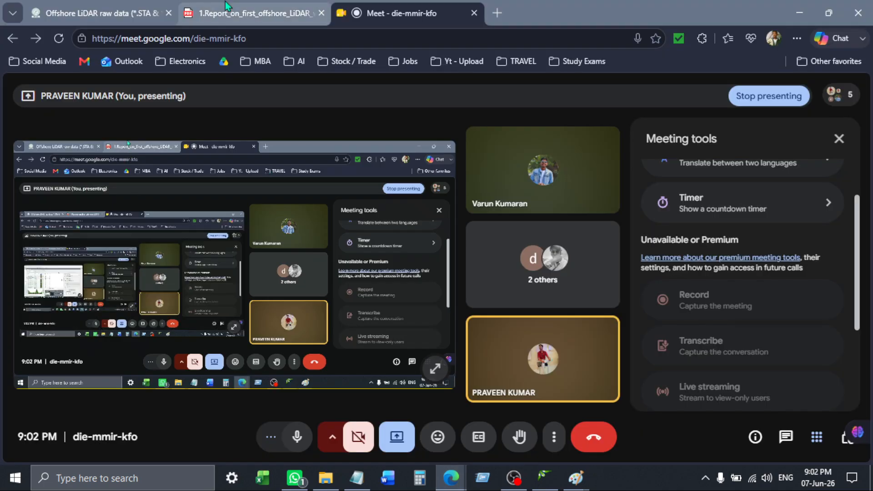
left_click(225, 1)
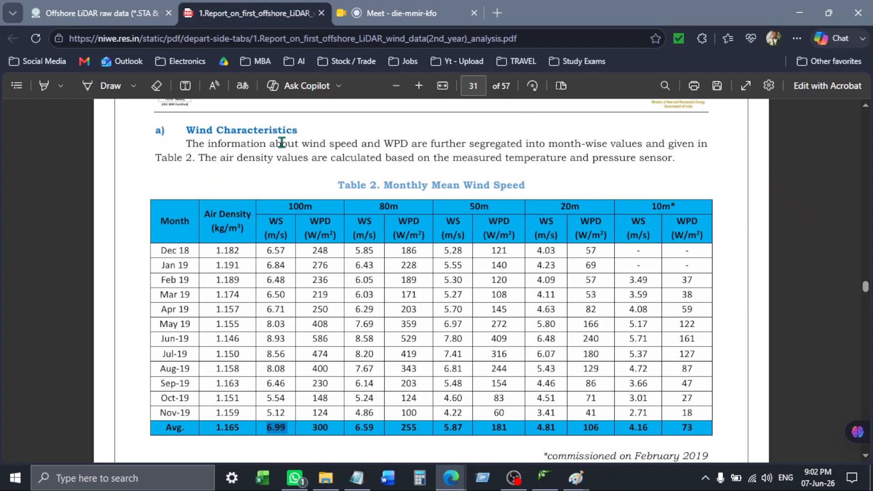
scroll(292, 218, "up", 10)
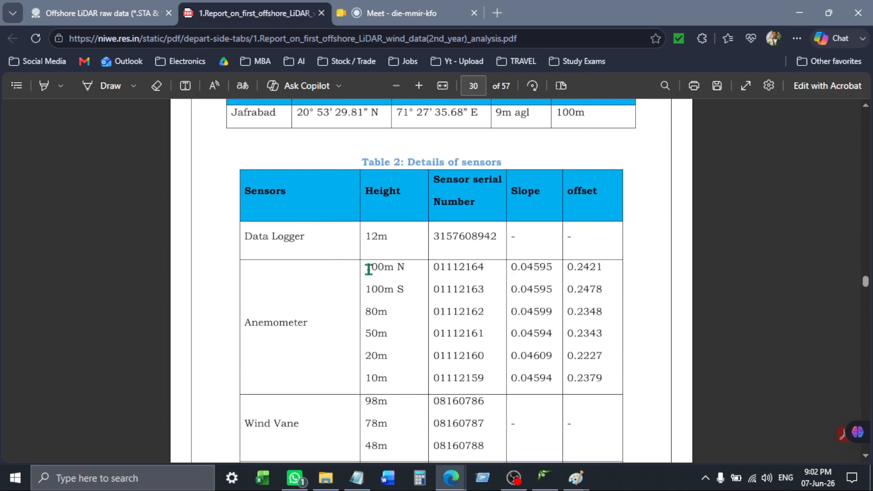
left_click_drag(368, 269, 407, 268)
left_click_drag(366, 289, 406, 288)
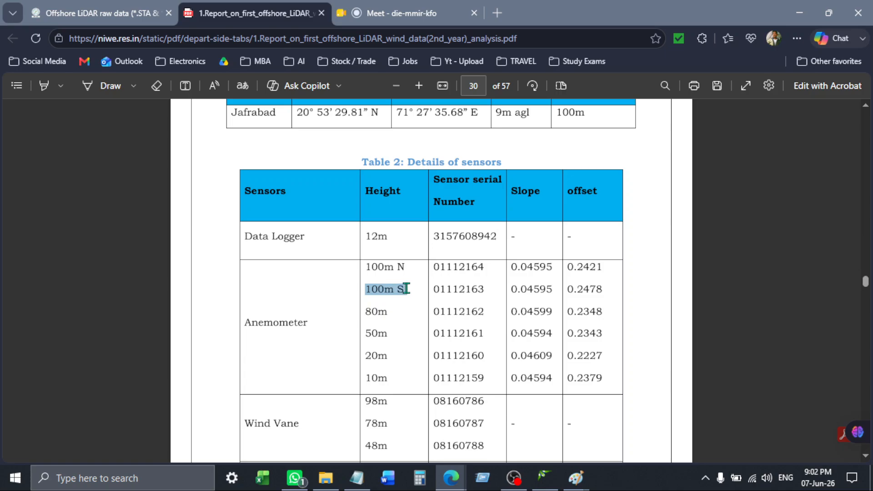
left_click_drag(367, 312, 391, 333)
left_click_drag(366, 356, 390, 381)
Highlight the 100m N anemometer's height, serial number and slope entries in the sensor details table
left_click(367, 269)
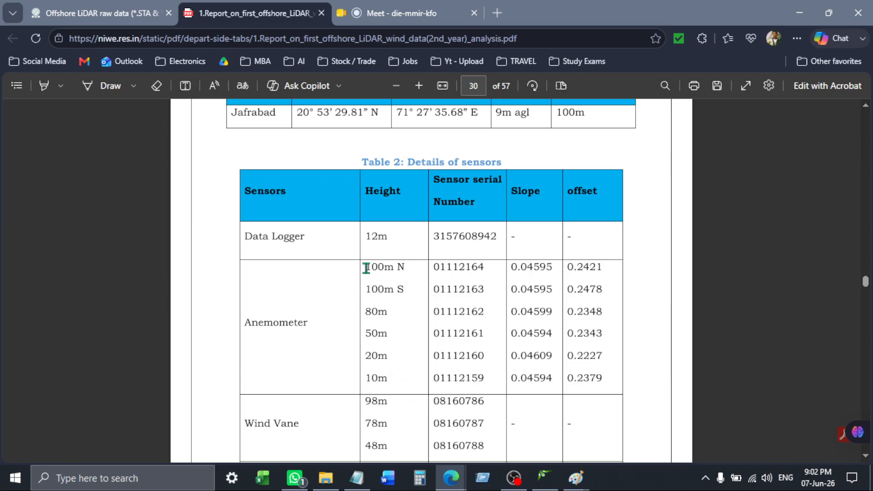
left_click_drag(367, 268, 407, 268)
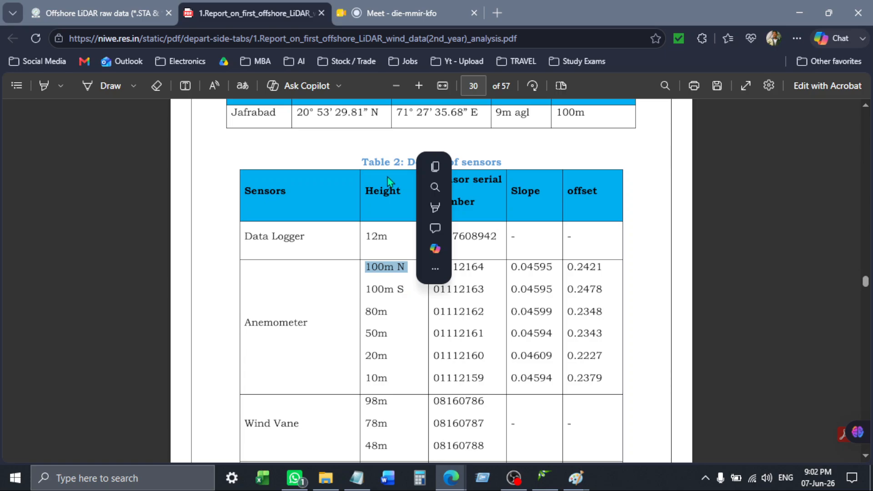
left_click(316, 272)
left_click_drag(366, 267, 634, 267)
left_click(485, 292)
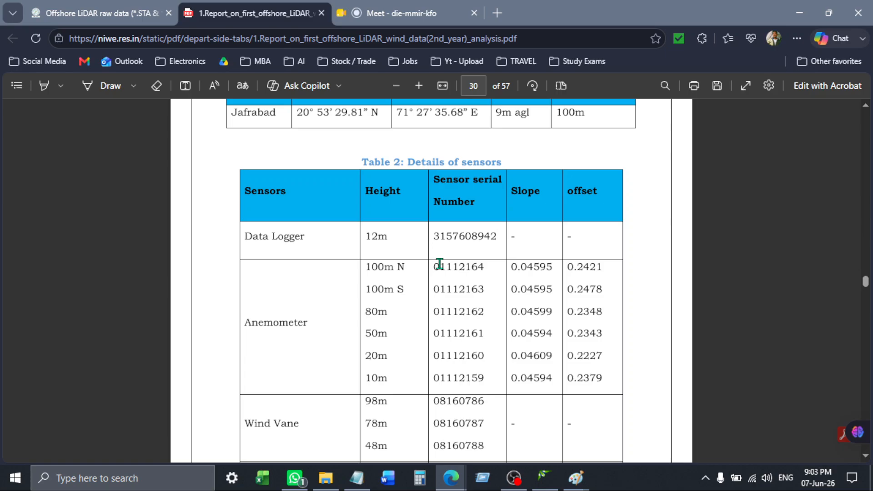
left_click_drag(401, 273, 370, 267)
left_click(523, 285)
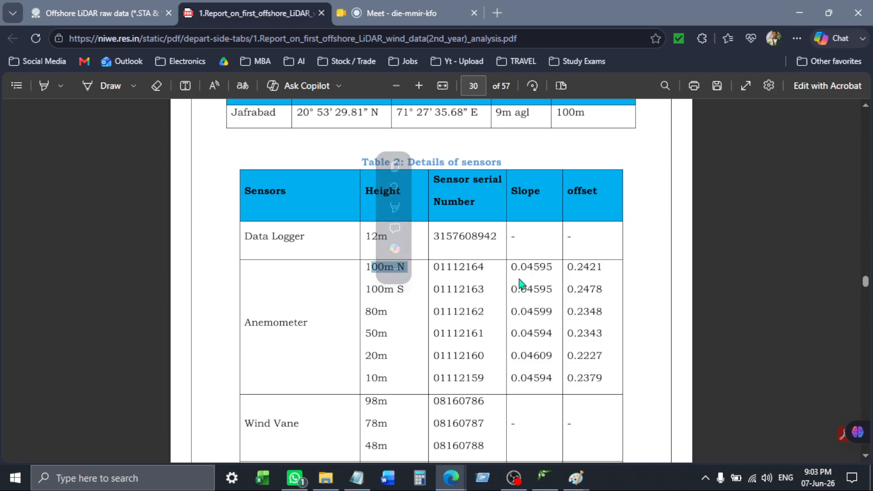
left_click_drag(366, 273, 511, 269)
left_click(372, 268)
left_click(400, 273)
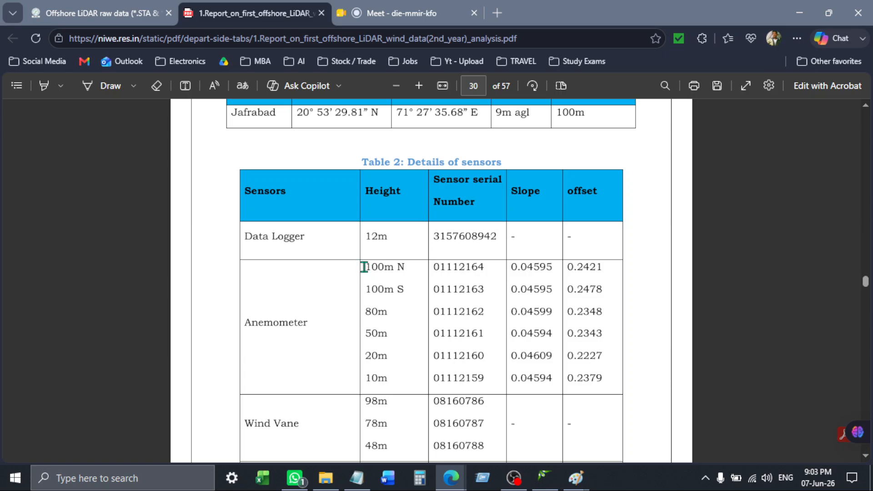
left_click_drag(364, 267, 540, 269)
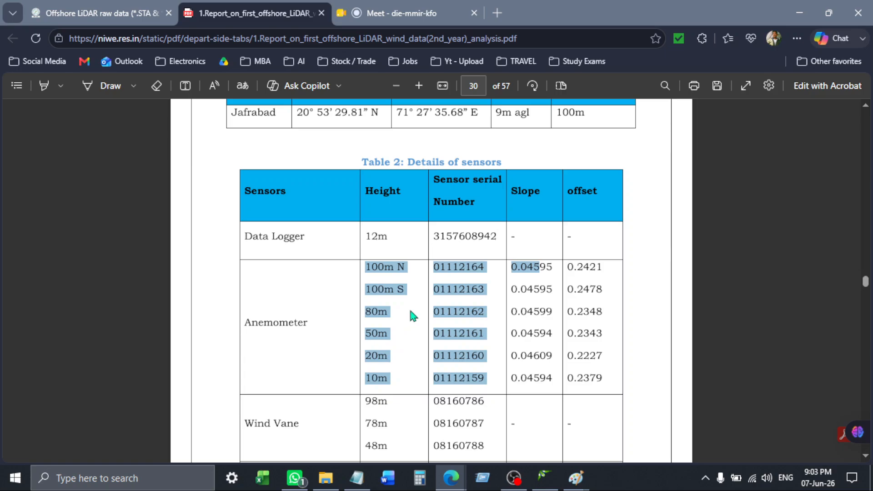
Highlight the 100m S anemometer row and the wind vane heights in the sensor details table
left_click(371, 290)
left_click_drag(359, 290, 606, 295)
left_click(363, 289)
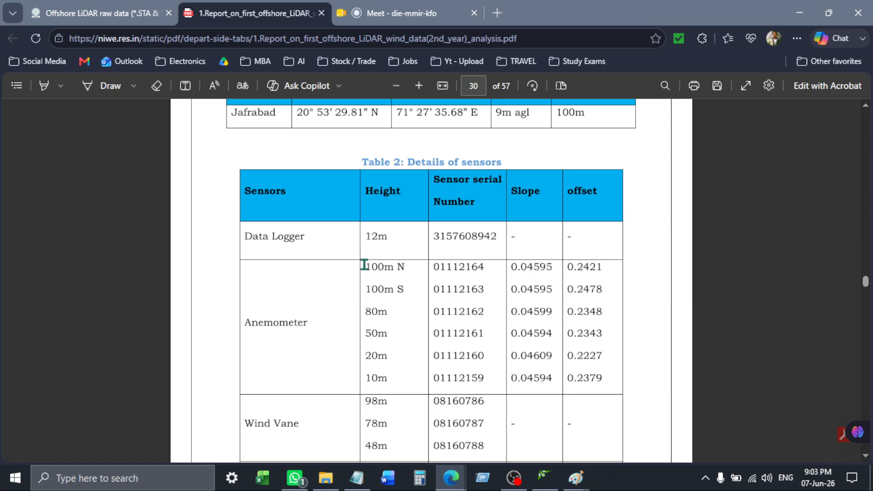
left_click_drag(365, 266, 484, 295)
left_click(404, 354)
mouse_move(363, 268)
left_mouse_down()
mouse_move(400, 378)
mouse_move(390, 380)
mouse_move(368, 271)
left_mouse_up()
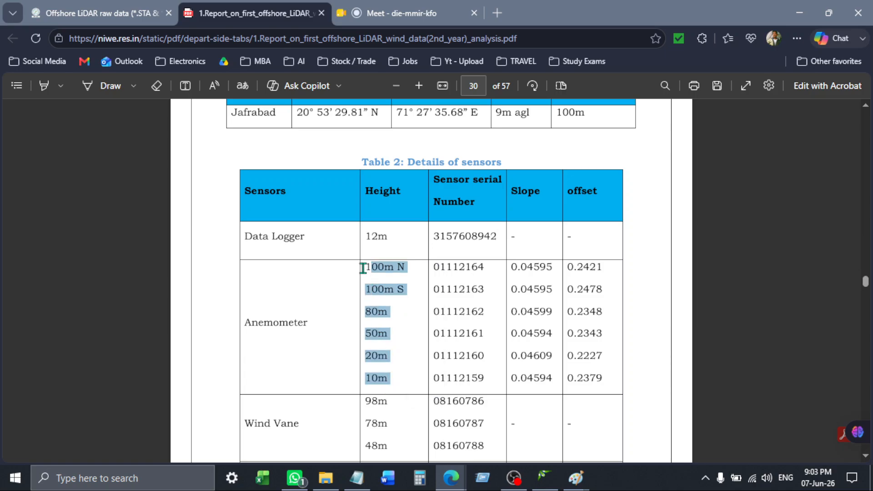
scroll(359, 282, "down", 3)
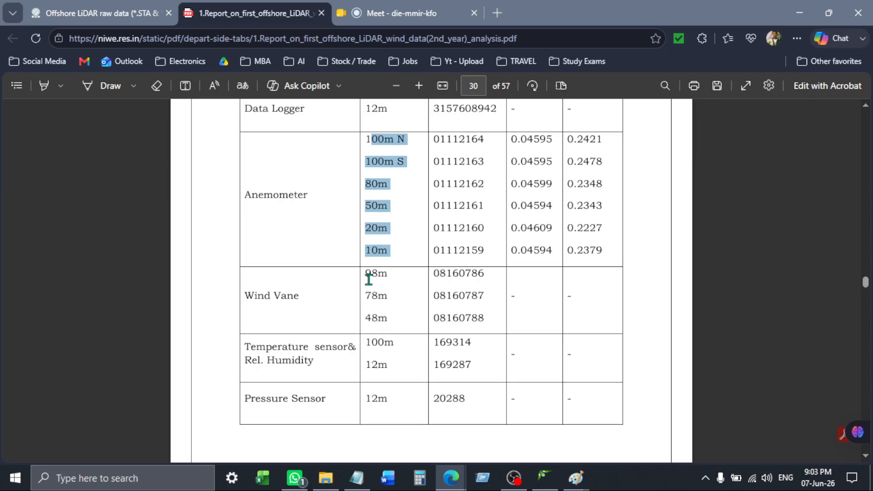
left_click_drag(364, 273, 442, 298)
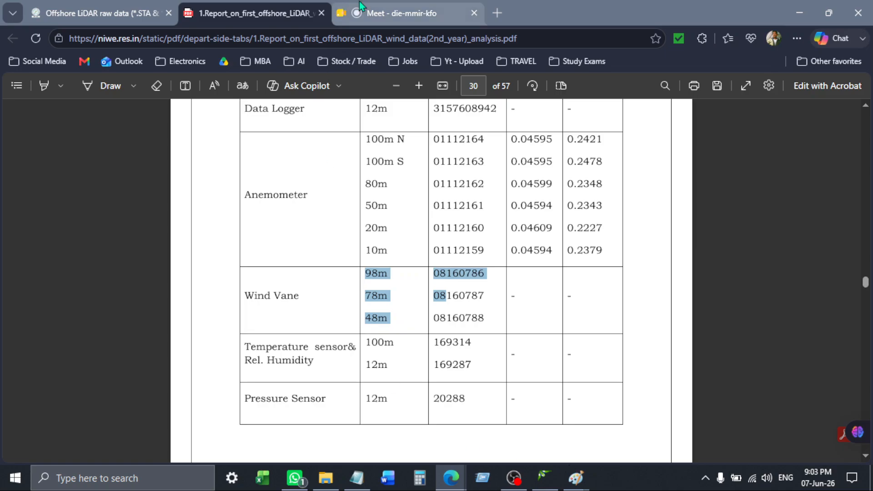
Switch back to Windographer and compare the 140 m and 160 m wind speed, dispersion and direction columns
left_click(545, 478)
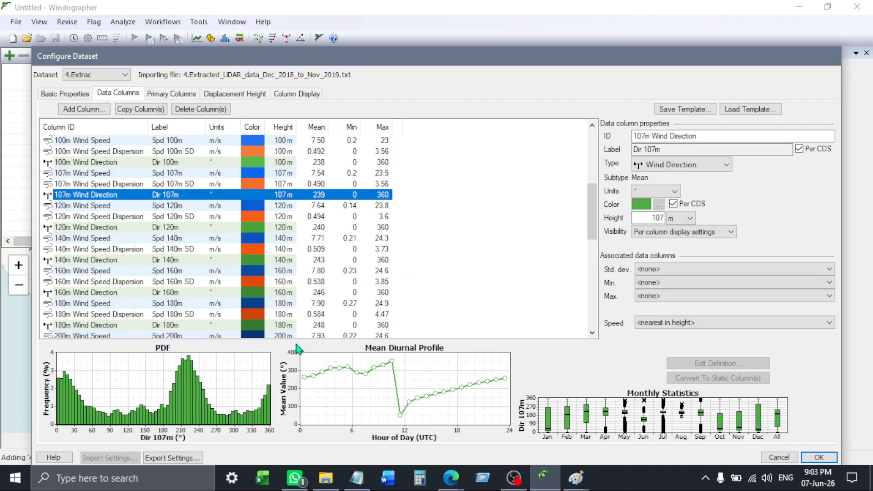
left_click(100, 225)
left_click(160, 237)
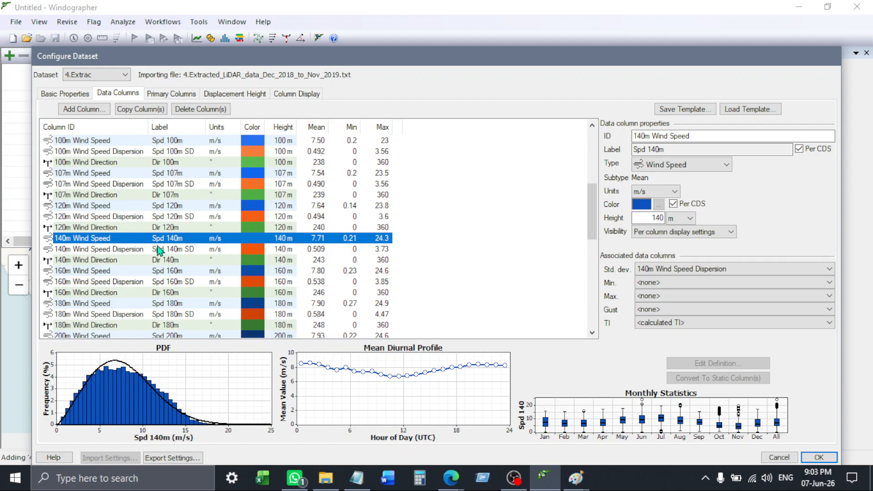
left_click(183, 251)
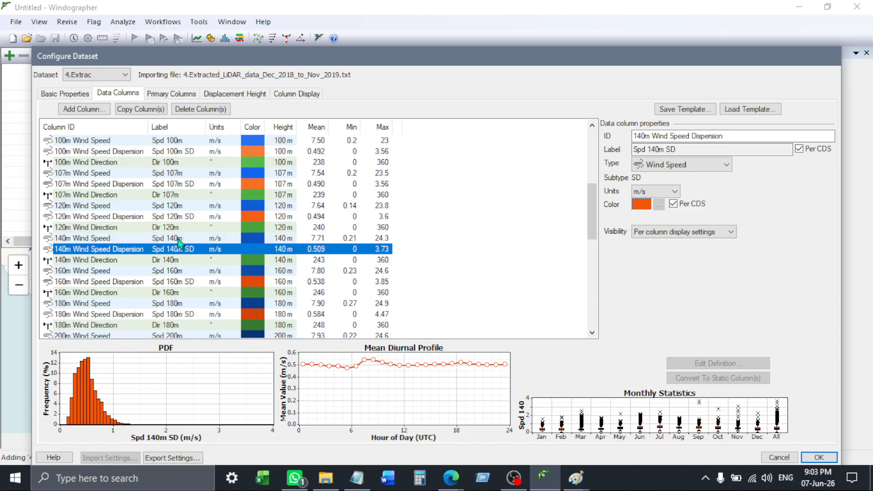
left_click(178, 239)
left_click(179, 249)
left_click(181, 261)
left_click(179, 272)
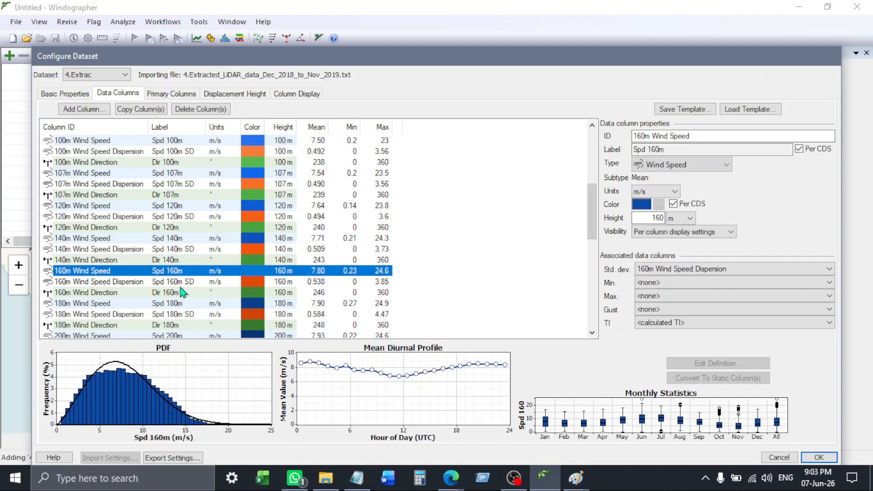
left_click(181, 282)
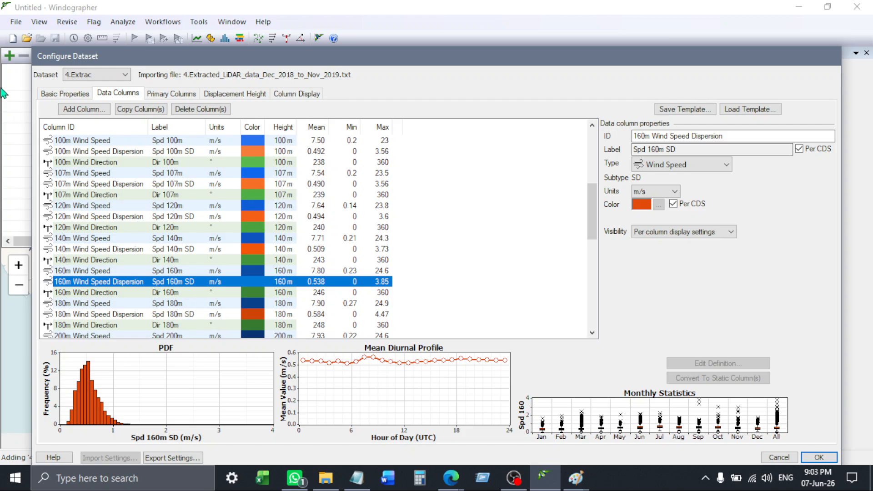
scroll(394, 234, "up", 4)
scroll(393, 236, "up", 2)
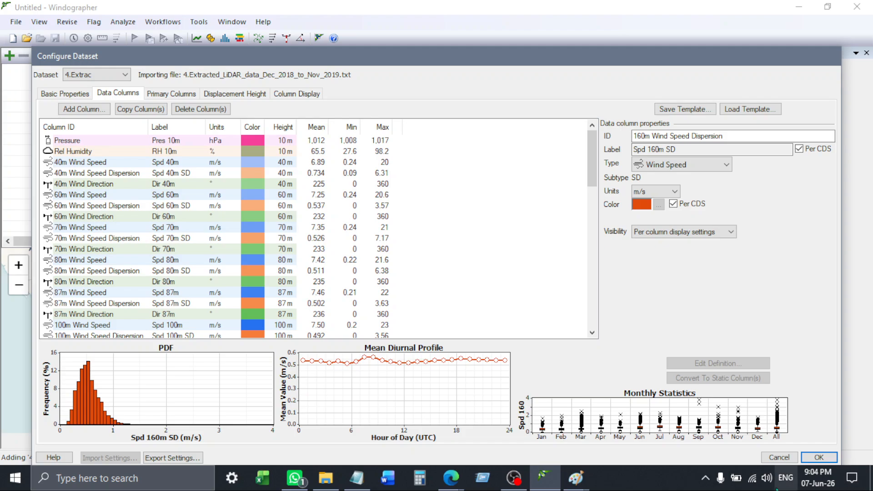
Cancel the dataset configuration and add the file 4.Extracted_LiDAR_data_Dec_2018_to_Nov_2019 to the workbook again
left_click(779, 457)
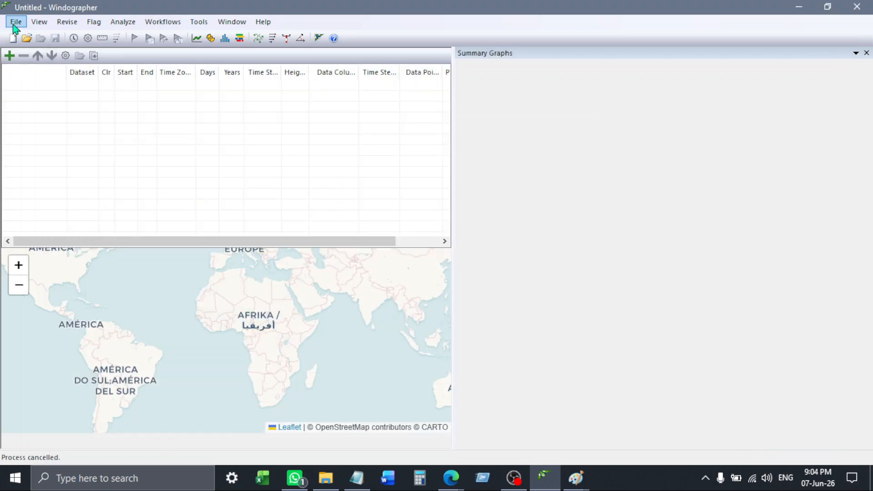
left_click(9, 55)
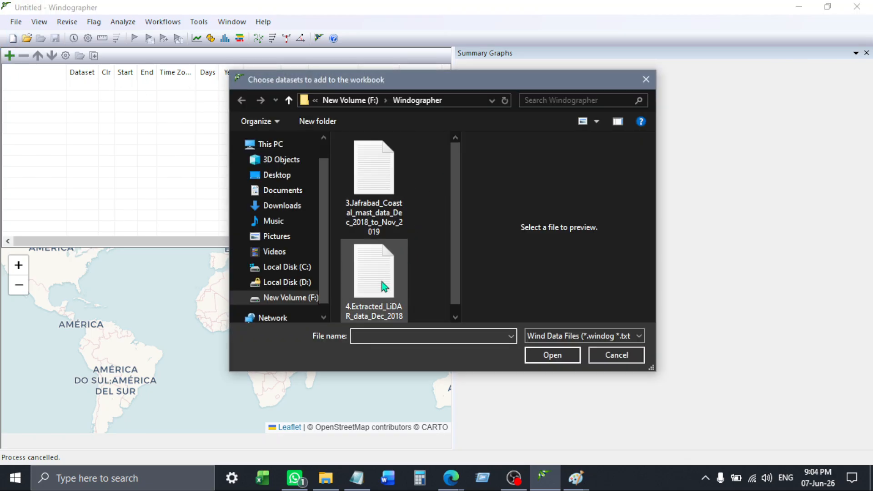
left_click(400, 301)
left_click(552, 356)
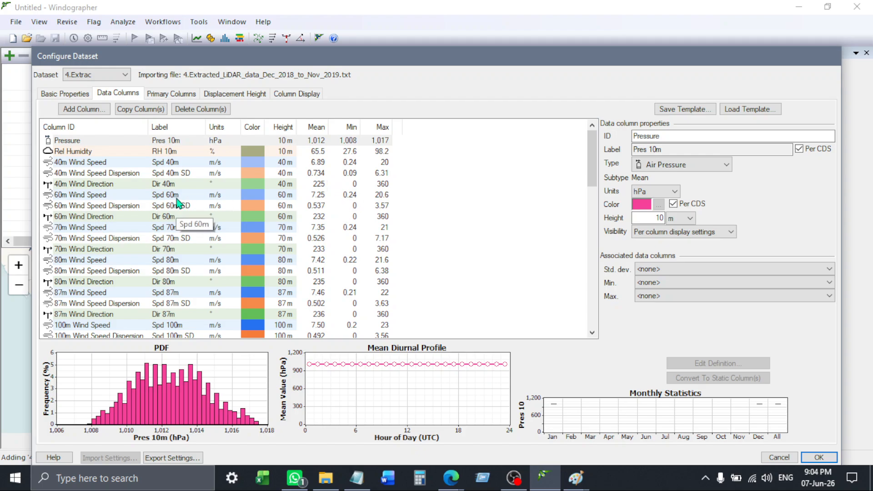
Examine the column types available for the Pressure data column without changing its Air Pressure type
left_click(99, 141)
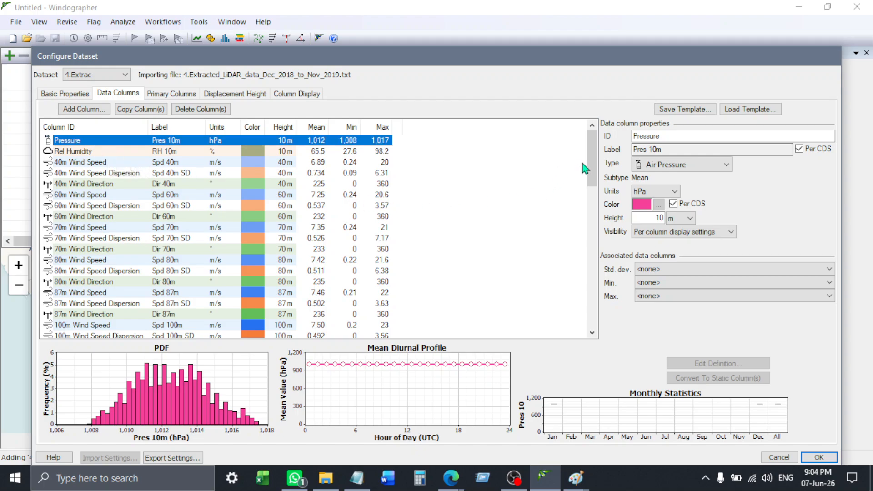
mouse_move(591, 167)
left_mouse_down()
mouse_move(593, 189)
mouse_move(597, 162)
left_mouse_up()
left_click(683, 165)
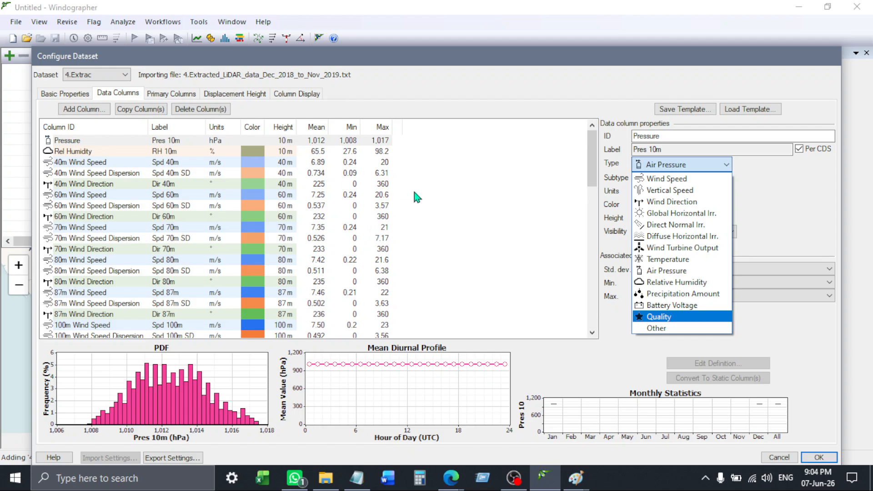
left_click(498, 179)
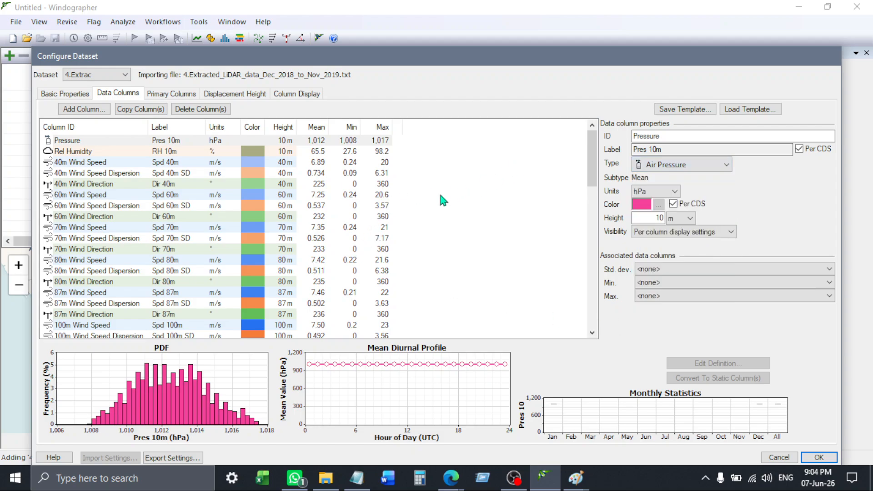
Review the properties and graphs of the Pressure, 80 m and 87 m wind speed columns
left_click(90, 143)
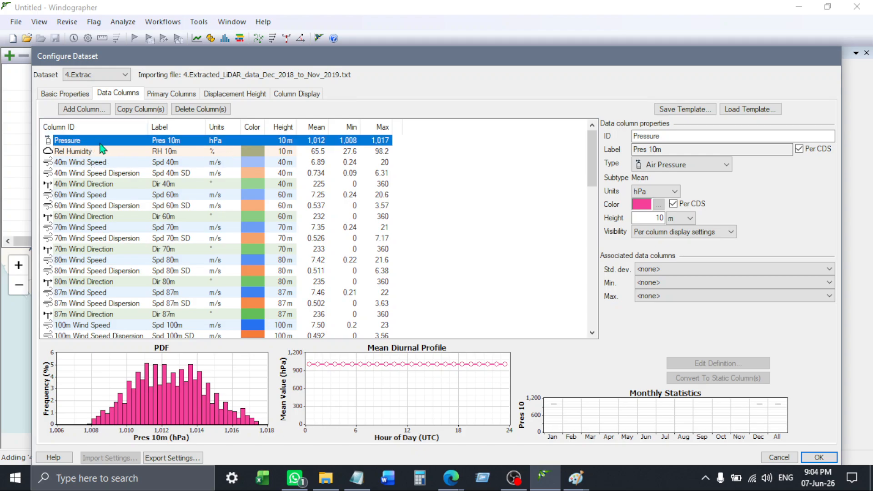
left_click_drag(94, 206, 87, 254)
left_click(85, 259)
left_click(78, 292)
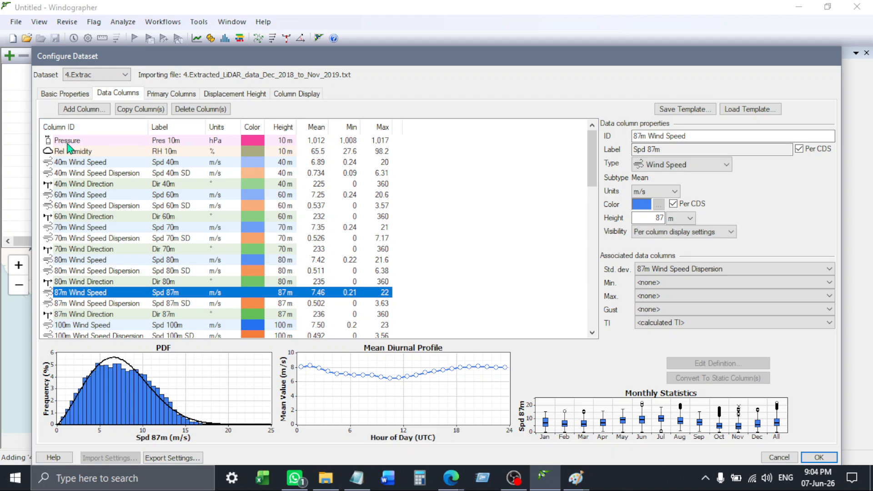
Compare the properties and graphs of the Pressure and 40m Wind Speed columns
left_click(66, 143)
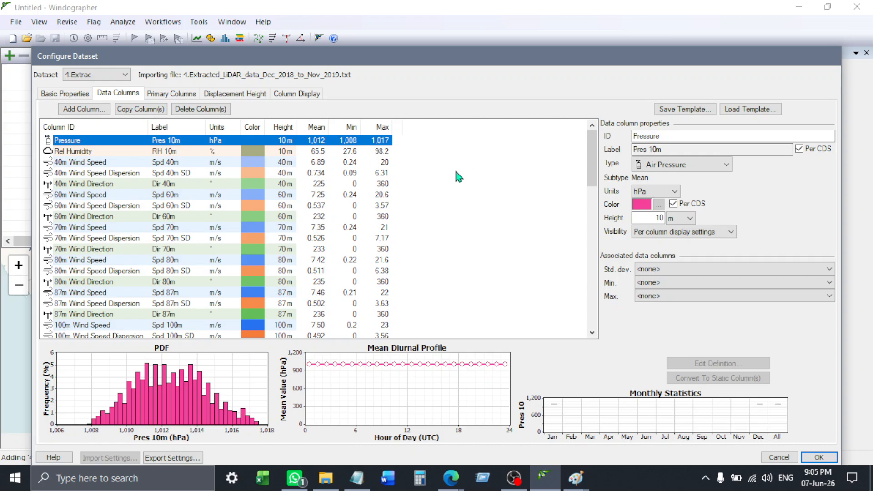
left_click(99, 162)
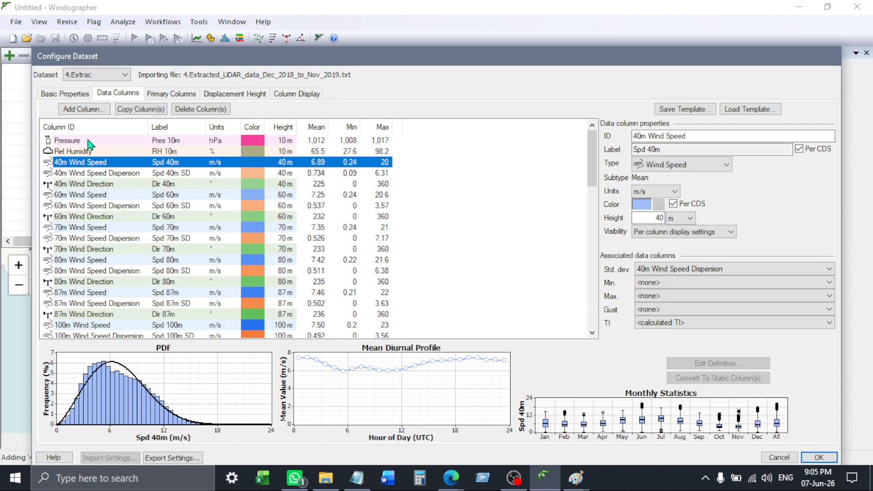
scroll(96, 207, "down", 1)
scroll(97, 208, "up", 1)
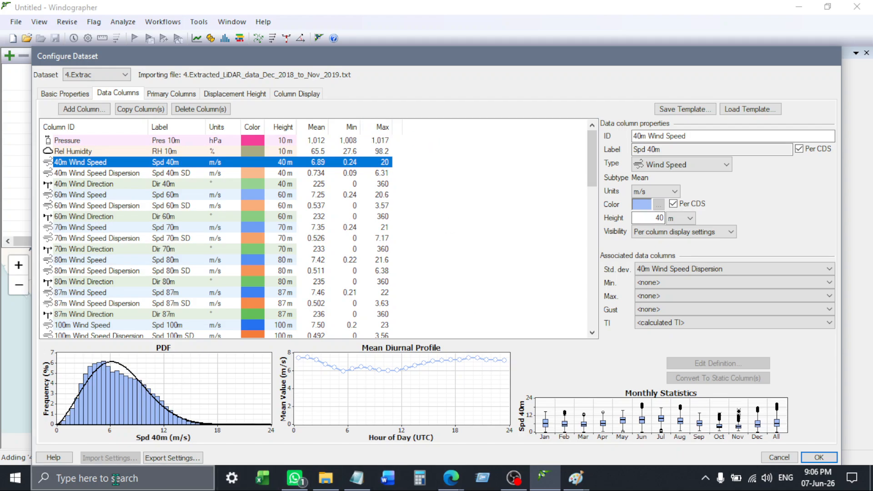
Switch to Paint and clear the entire existing sketch from the canvas
left_click(140, 483)
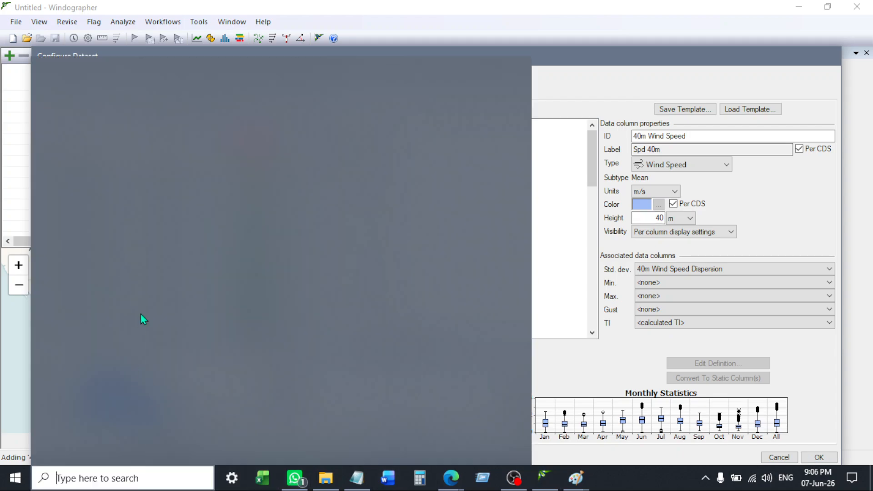
left_click(576, 477)
left_click(648, 431)
key("ctrl+a")
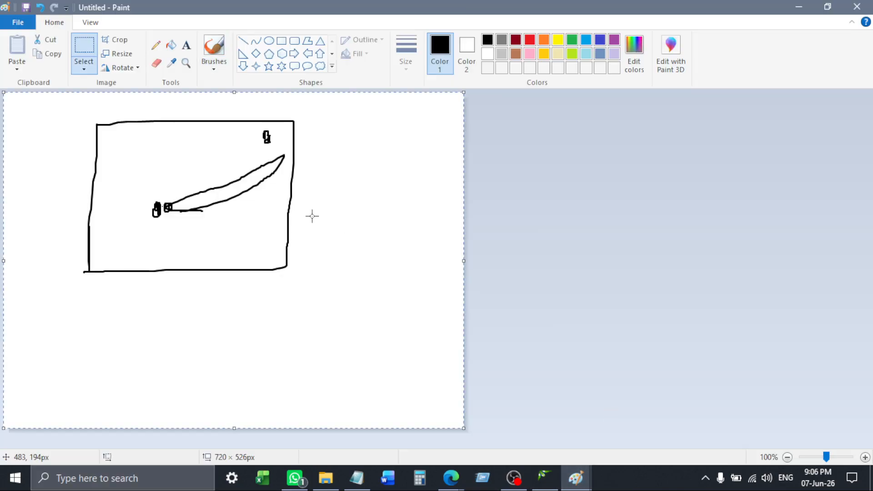
key("Delete")
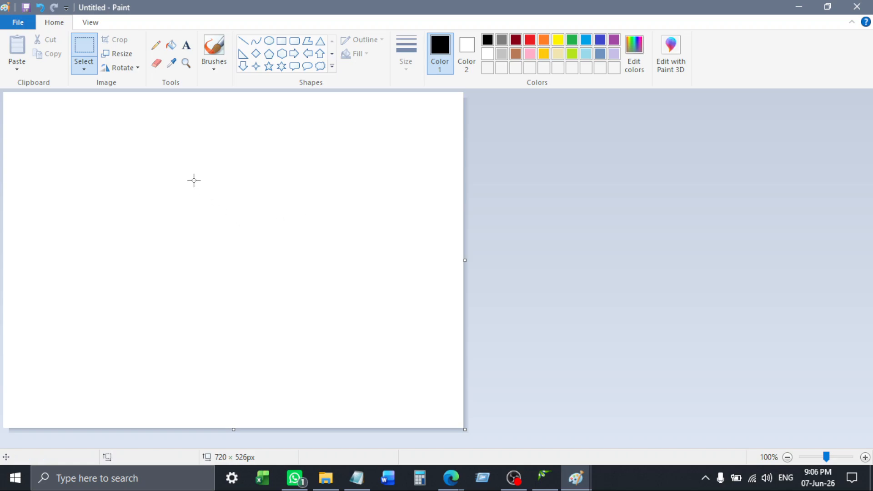
Sketch three upright blocks in a row with the Pencil, link their tops with two arcs, and clear the canvas
mouse_move(171, 161)
left_mouse_down()
mouse_move(173, 230)
mouse_move(175, 203)
left_mouse_up()
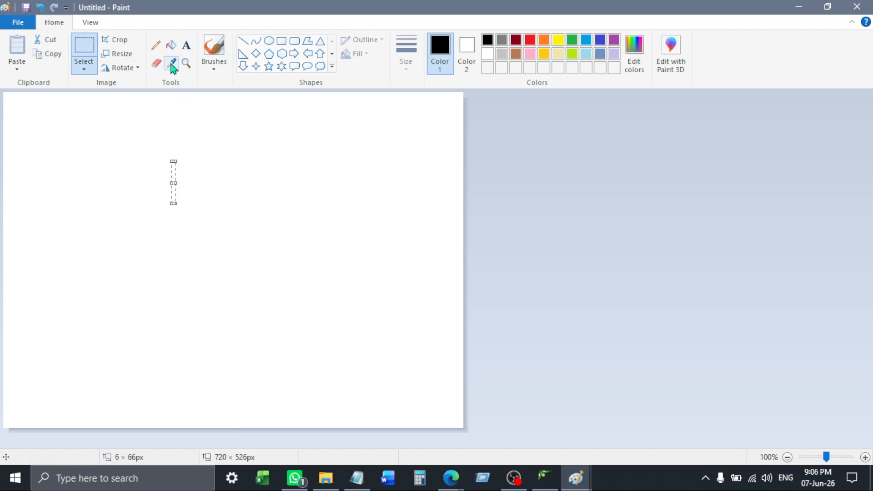
left_click(156, 45)
left_click_drag(97, 150, 113, 239)
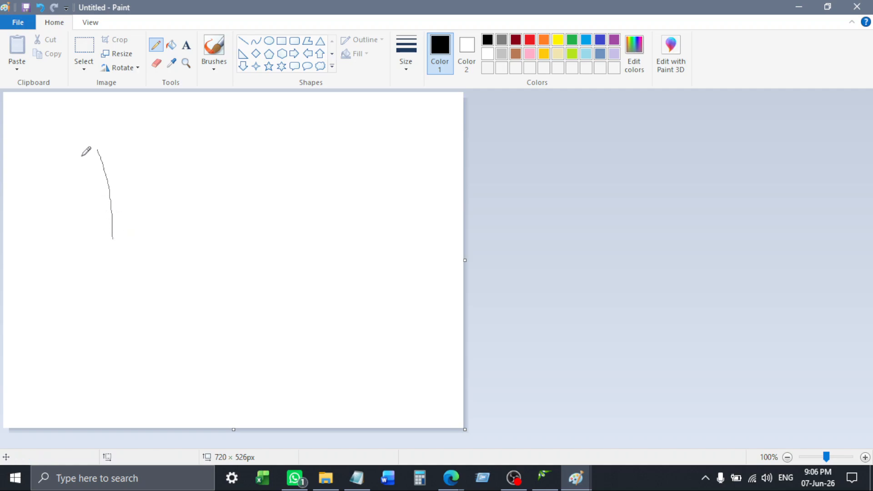
mouse_move(98, 150)
left_mouse_down()
mouse_move(129, 210)
mouse_move(130, 239)
mouse_move(113, 240)
left_mouse_up()
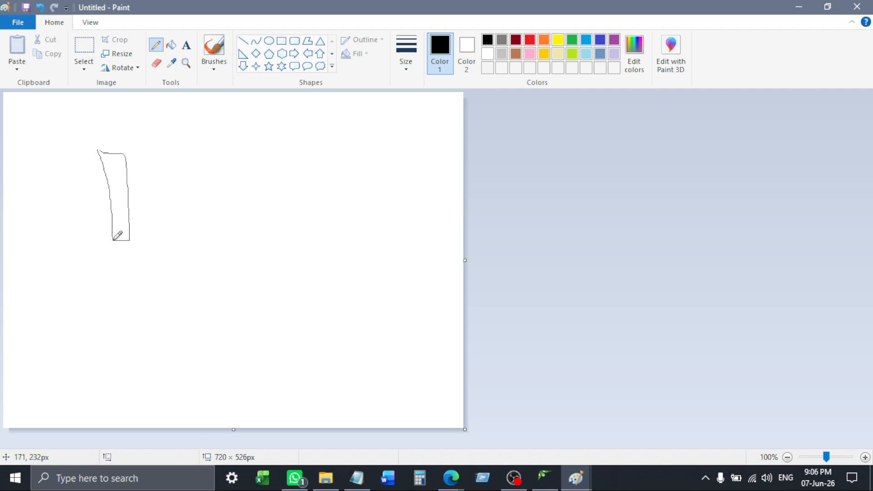
mouse_move(175, 162)
left_mouse_down()
mouse_move(217, 172)
mouse_move(196, 268)
mouse_move(176, 249)
left_mouse_up()
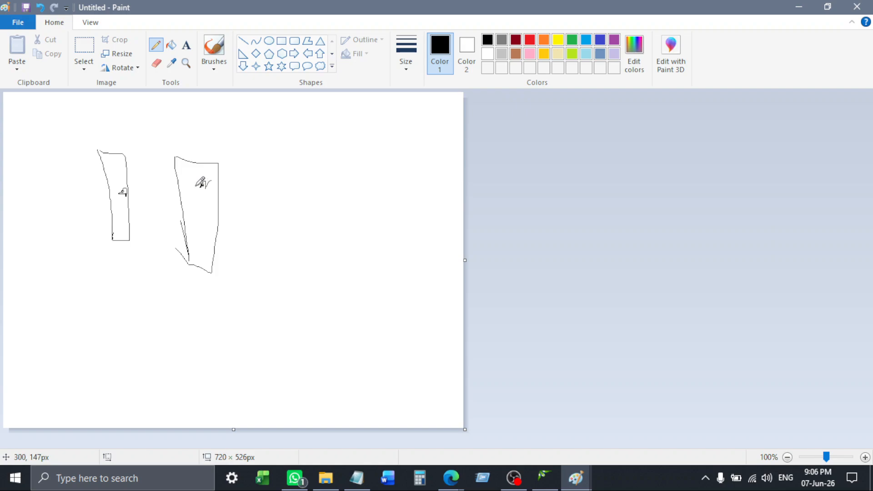
mouse_move(278, 162)
left_mouse_down()
mouse_move(285, 256)
mouse_move(281, 158)
mouse_move(320, 154)
mouse_move(304, 253)
mouse_move(266, 255)
left_mouse_up()
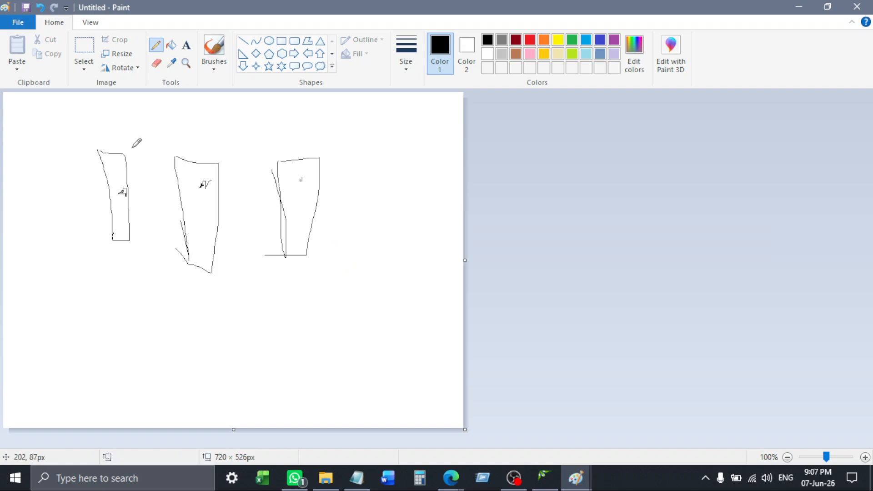
mouse_move(131, 147)
left_mouse_down()
mouse_move(196, 153)
mouse_move(273, 141)
mouse_move(282, 162)
left_mouse_up()
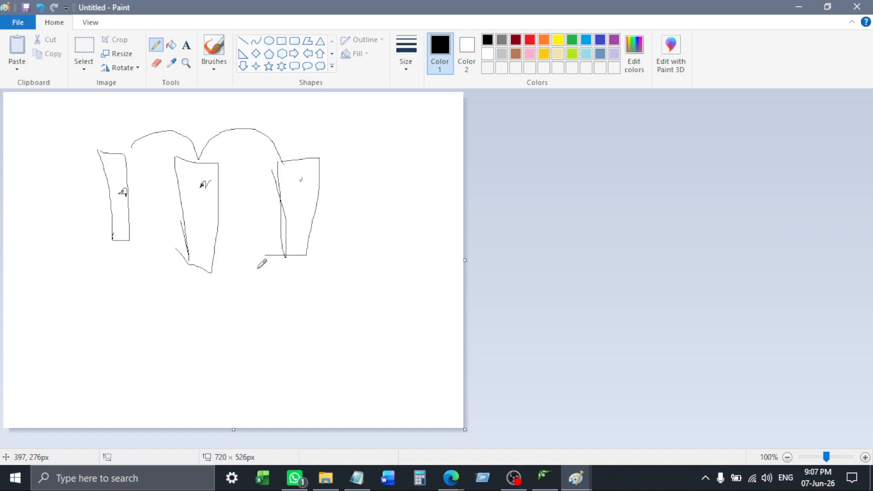
key("ctrl+a")
key("Delete")
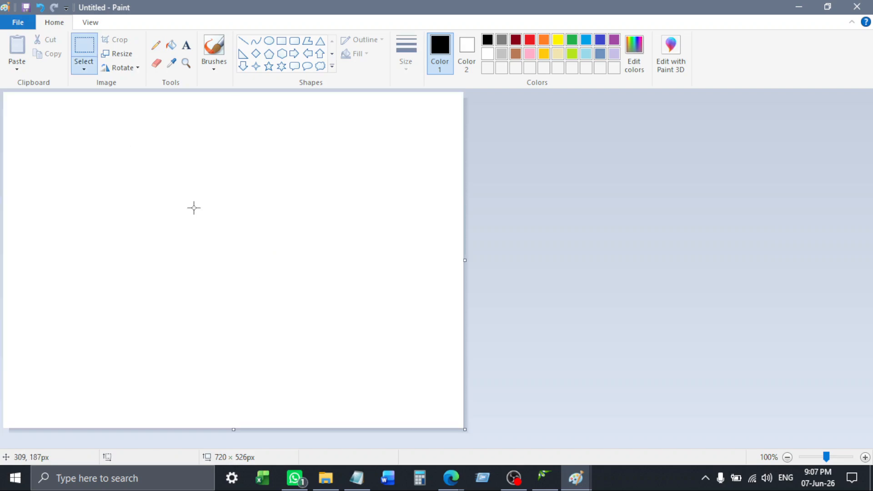
Sketch two upright blocks with overlapping beam shapes between them, outline the second block again, and clear the canvas
left_click(153, 51)
mouse_move(70, 160)
left_mouse_down()
mouse_move(81, 244)
mouse_move(64, 180)
left_mouse_up()
mouse_move(57, 160)
left_mouse_down()
mouse_move(126, 156)
mouse_move(66, 249)
left_mouse_up()
mouse_move(203, 143)
left_mouse_down()
mouse_move(196, 239)
mouse_move(184, 163)
left_mouse_up()
mouse_move(180, 134)
left_mouse_down()
mouse_move(233, 137)
mouse_move(244, 222)
mouse_move(195, 236)
left_mouse_up()
mouse_move(127, 189)
left_mouse_down()
mouse_move(233, 167)
mouse_move(81, 213)
mouse_move(154, 177)
left_mouse_up()
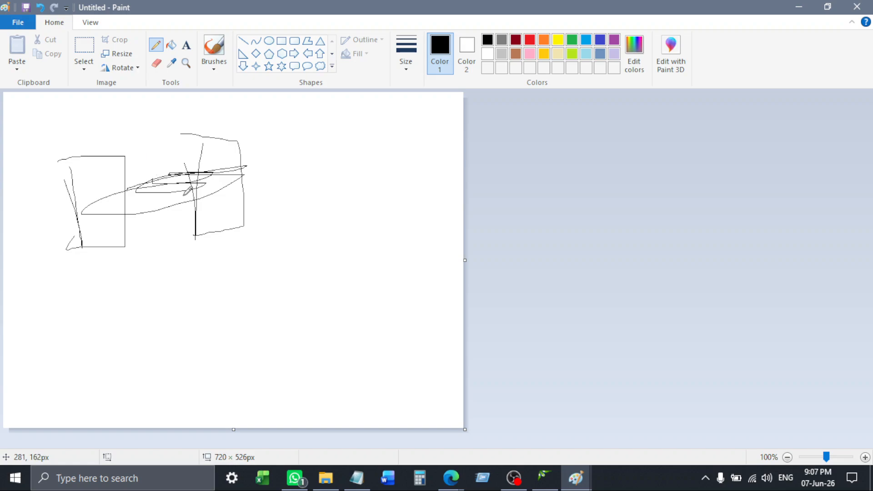
left_click_drag(189, 175, 176, 103)
mouse_move(188, 132)
left_mouse_down()
mouse_move(247, 144)
mouse_move(191, 236)
left_mouse_up()
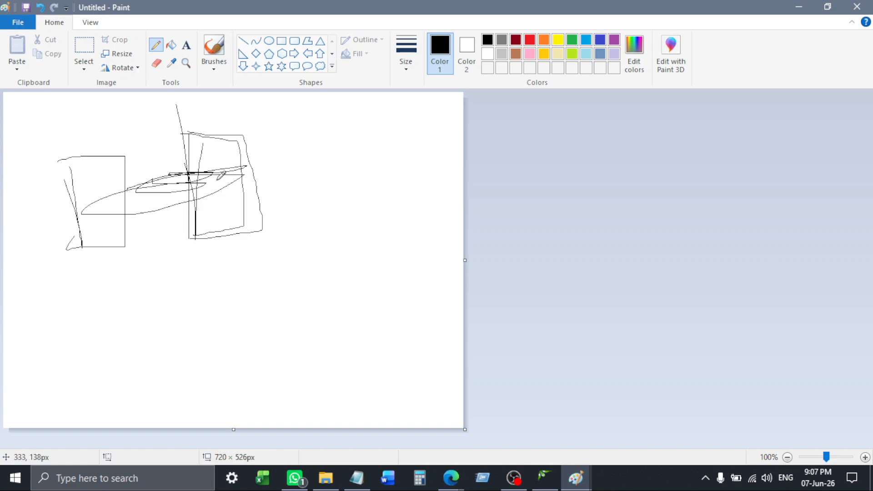
key("ctrl+a")
key("Delete")
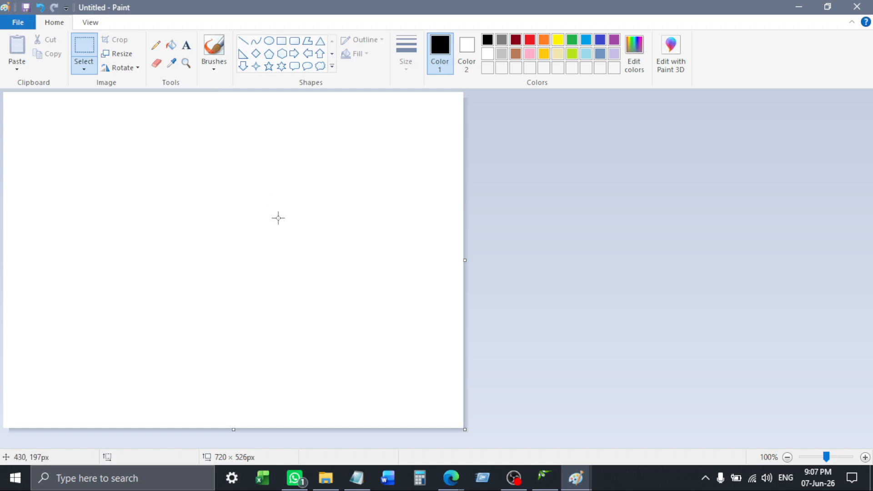
Open the recent file 3.Jafrabad_Coastal_mast_data_Dec_2018_to_Nov_2019 in Notepad, examine its wind speed column headers, and minimize it
left_click(542, 475)
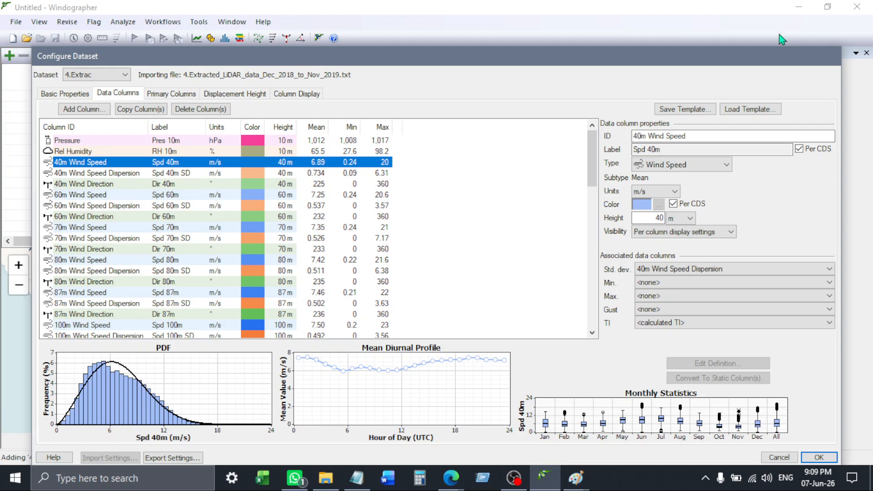
left_click(332, 486)
left_click(214, 256)
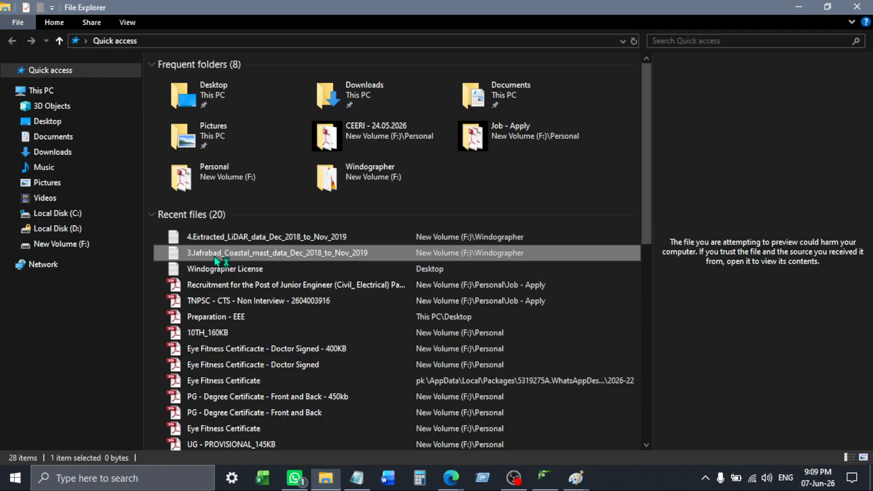
double_click(214, 255)
left_click(595, 225)
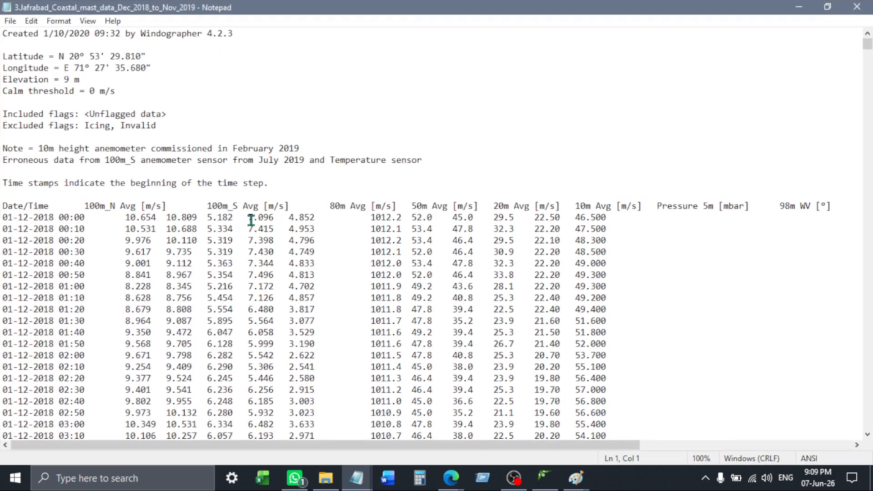
left_click_drag(48, 206, 396, 209)
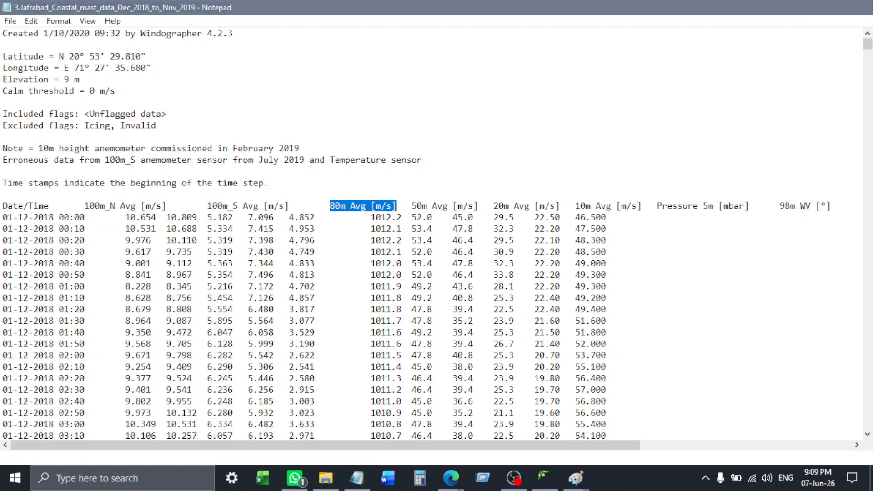
left_click(800, 7)
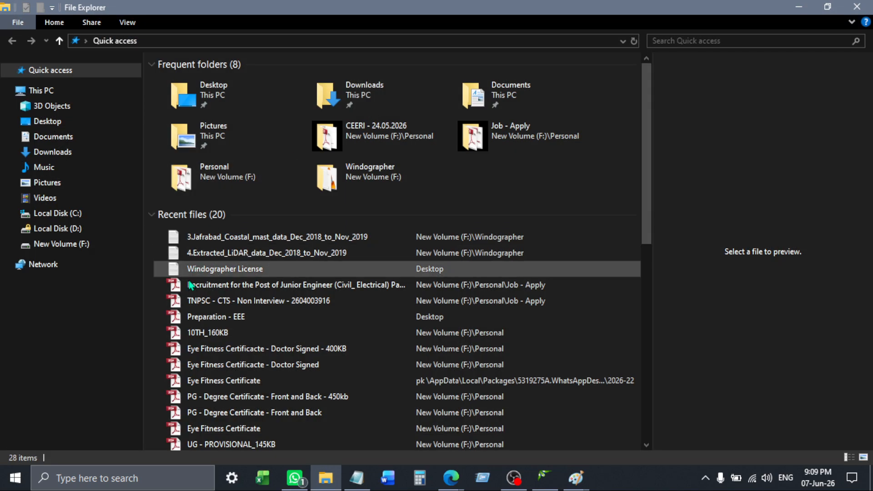
Return to Windographer, accept the LiDAR dataset configuration, and add the file 3.Jafrabad_Coastal_mast_data_Dec_2018_to_Nov_2019 to the workbook
left_click(544, 477)
left_click(816, 457)
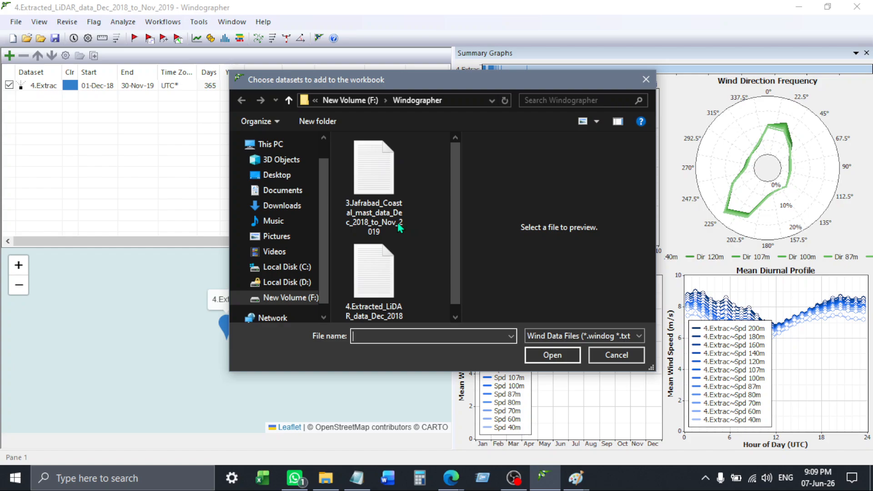
left_click(372, 194)
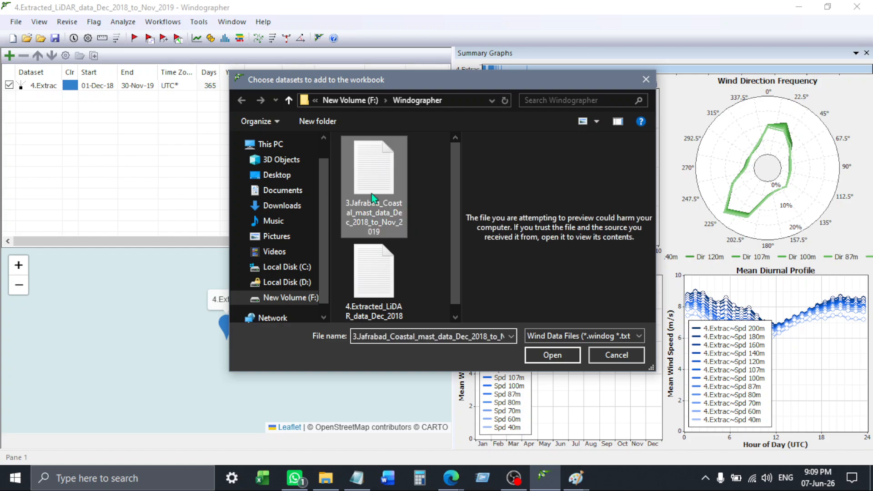
left_click(553, 355)
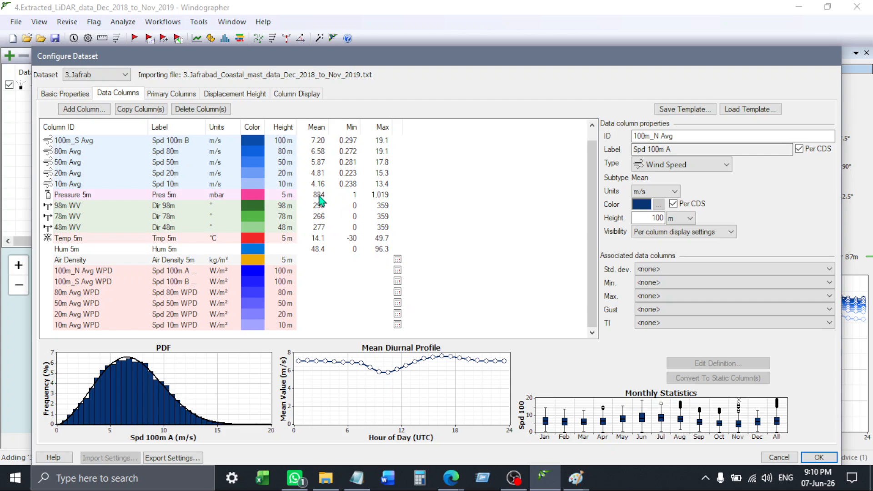
Check the Jafrabad mast's basic properties and review its data columns, including 100m_N Avg and 80m Avg
left_click(86, 96)
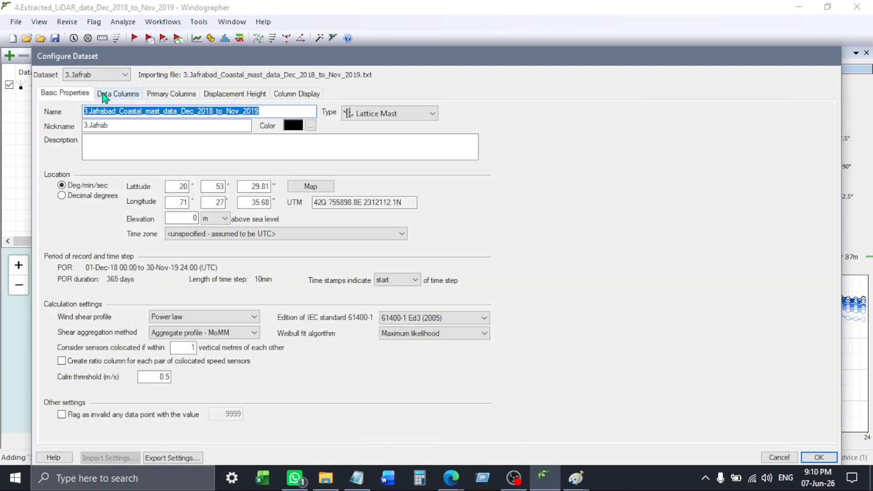
left_click(103, 94)
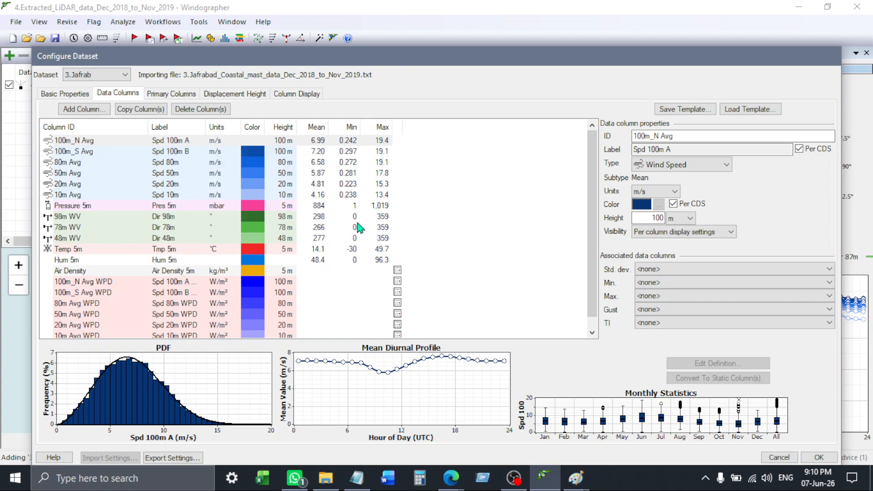
left_click(85, 141)
left_click(87, 162)
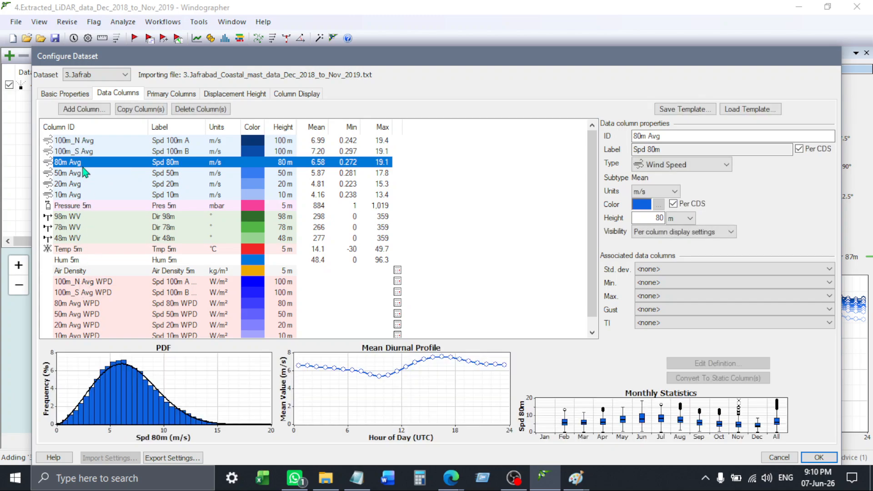
scroll(84, 173, "down", 1)
scroll(454, 320, "up", 1)
scroll(453, 321, "down", 1)
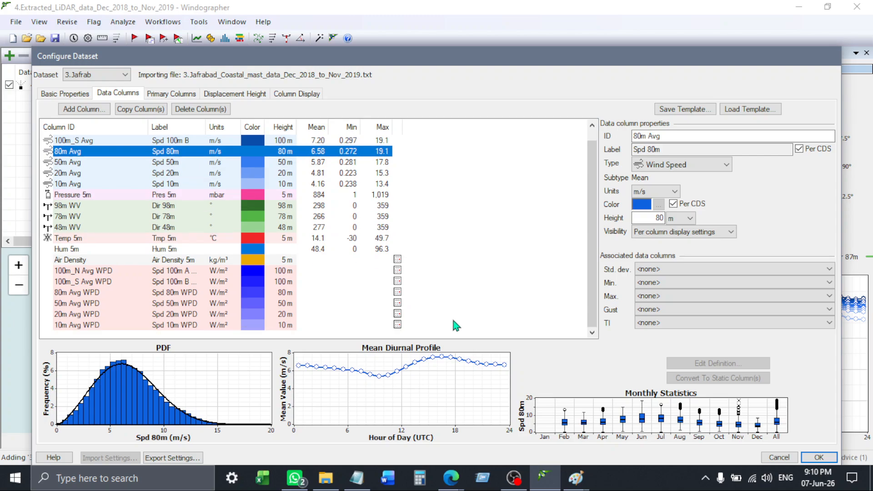
scroll(453, 314, "up", 1)
scroll(452, 291, "down", 1)
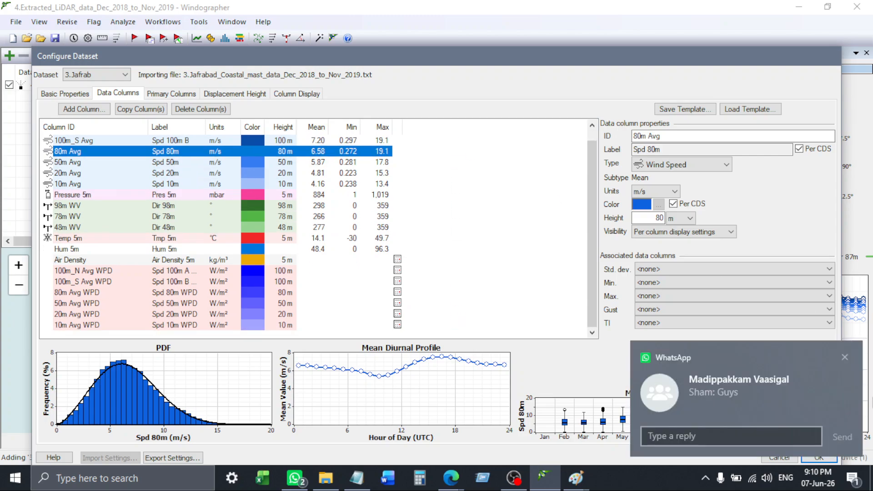
left_click(845, 368)
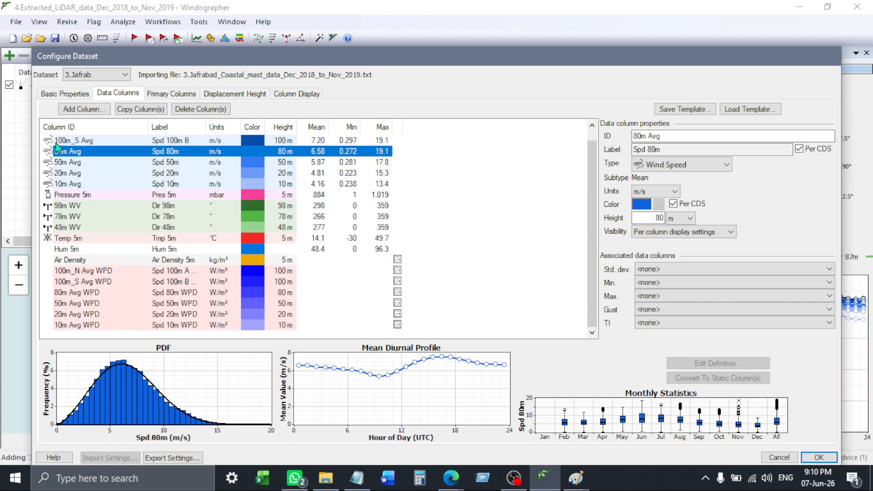
Compare the statistics and graphs of the 10m Avg, 100m_S Avg and 98m WV columns, and return to the dataset's basic properties
left_click(70, 183)
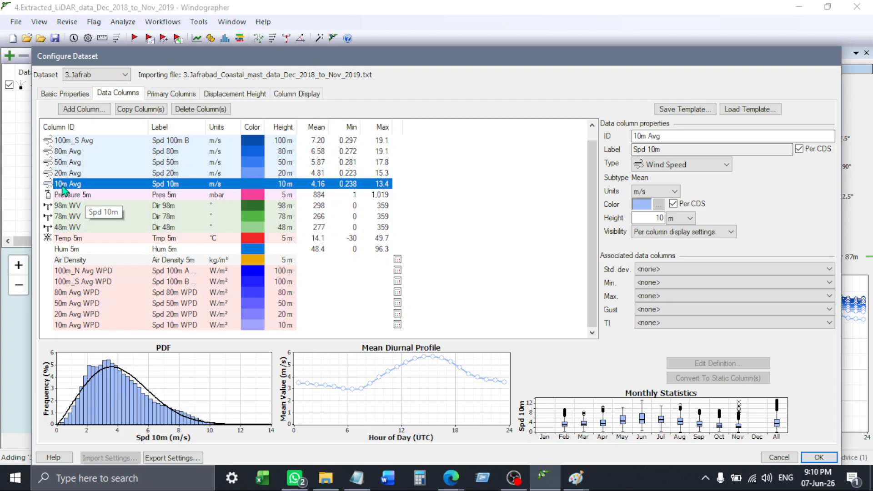
left_click(82, 140)
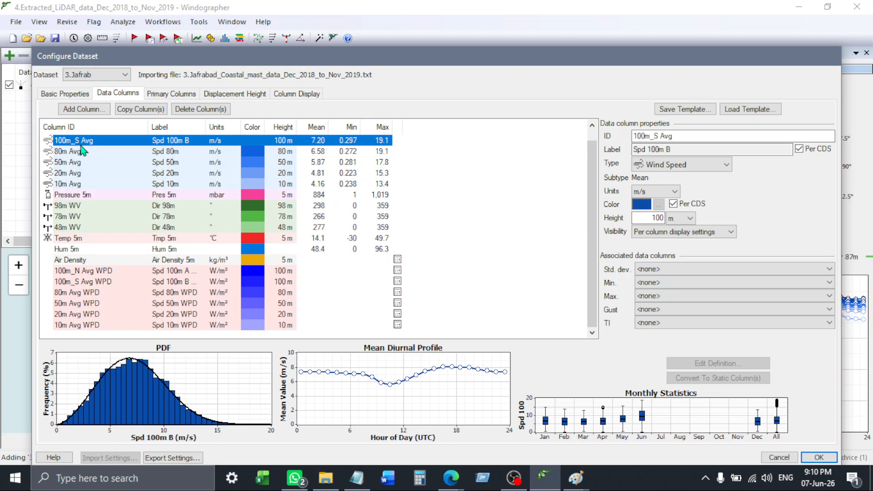
left_click(57, 184)
left_click(66, 140)
left_click(64, 205)
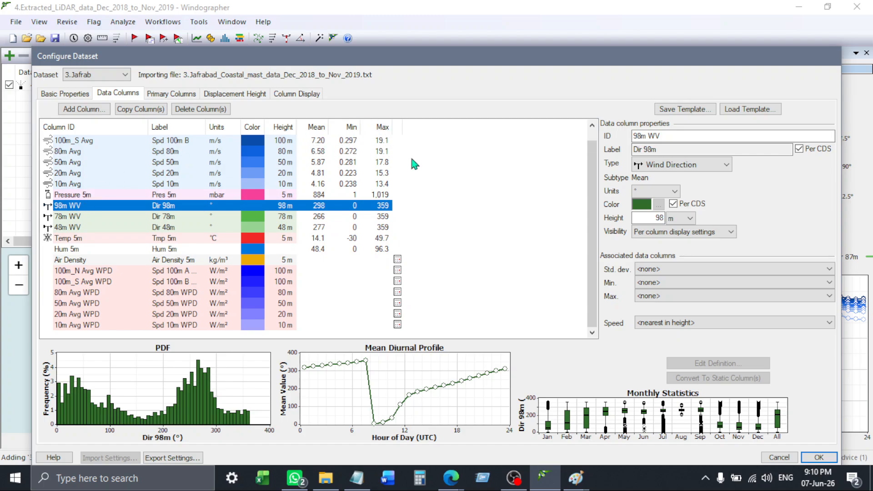
left_click(385, 142)
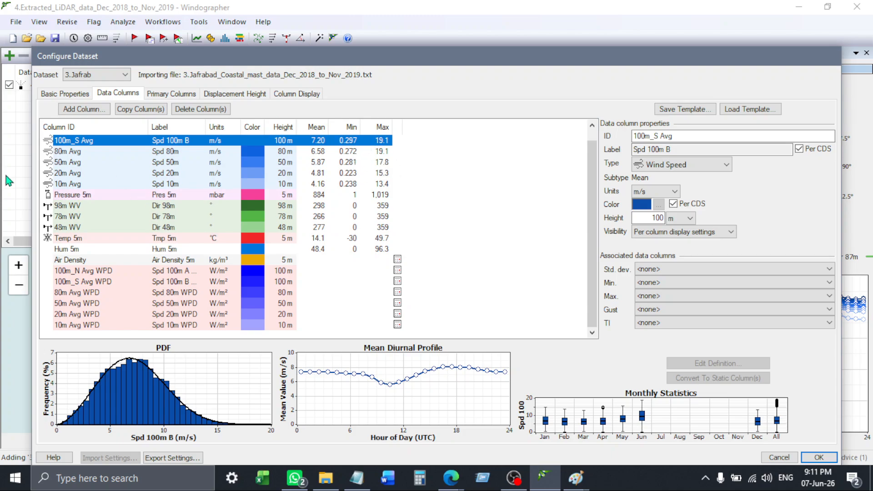
left_click(73, 94)
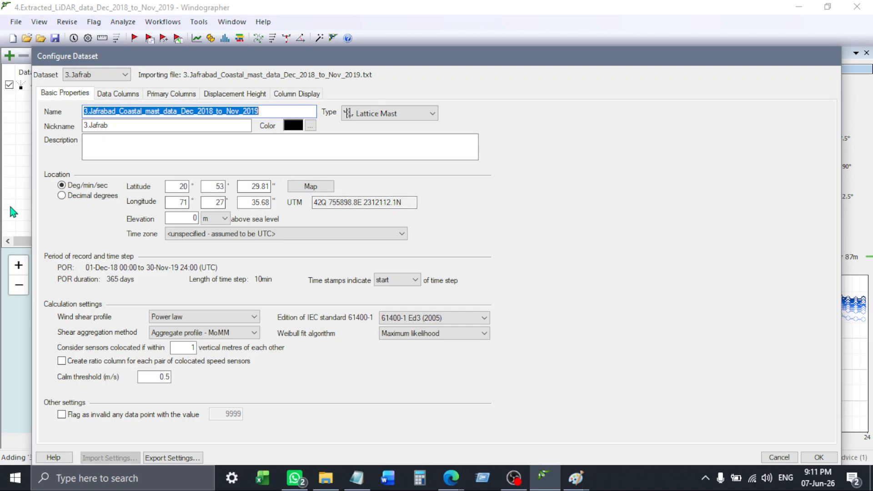
Open the Jafrabad mast's data columns, switch to Paint, and draw a rough freehand circle with the Pencil tool
mouse_move(552, 466)
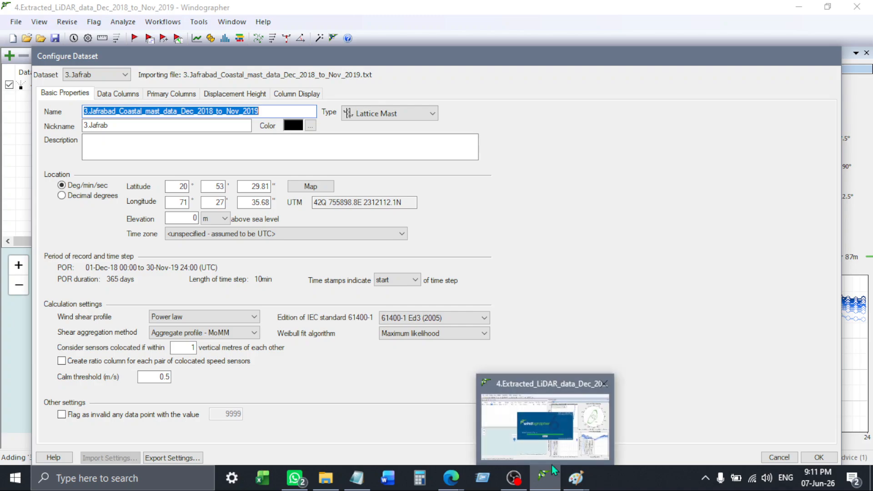
left_click(118, 93)
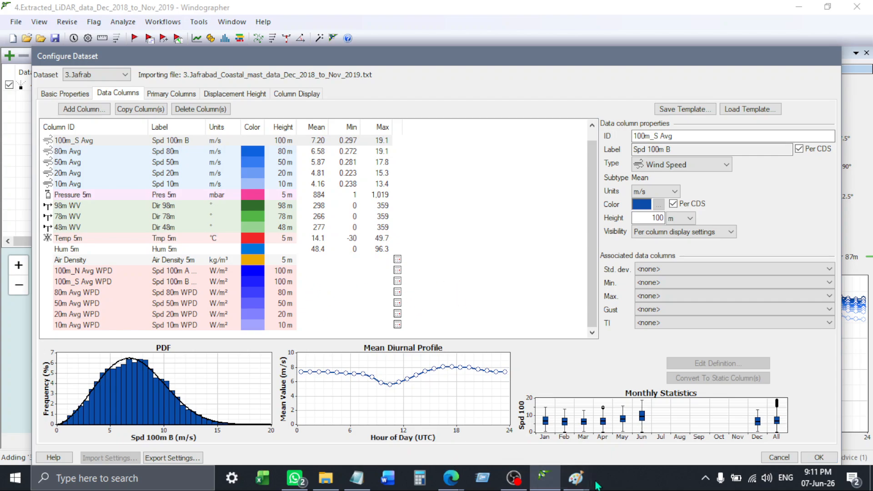
mouse_move(583, 486)
left_click(536, 439)
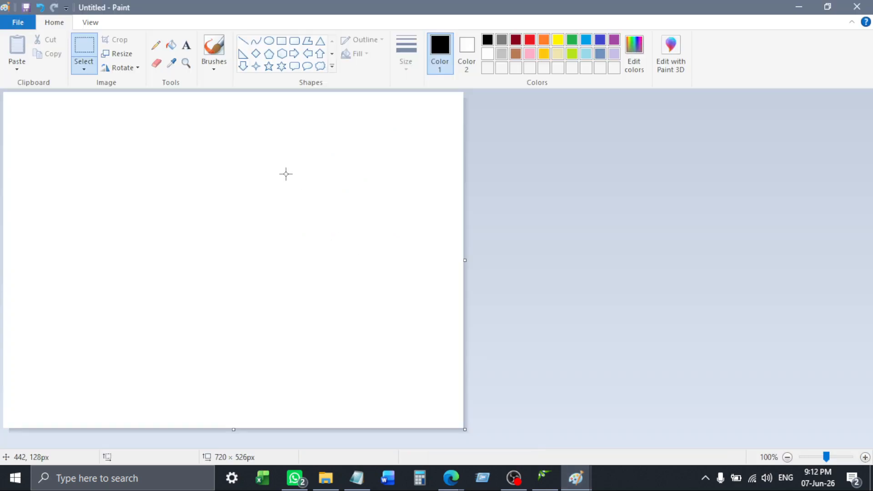
left_click_drag(277, 172, 317, 215)
left_click(156, 44)
mouse_move(164, 168)
left_mouse_down()
mouse_move(132, 200)
mouse_move(179, 177)
mouse_move(164, 168)
left_mouse_up()
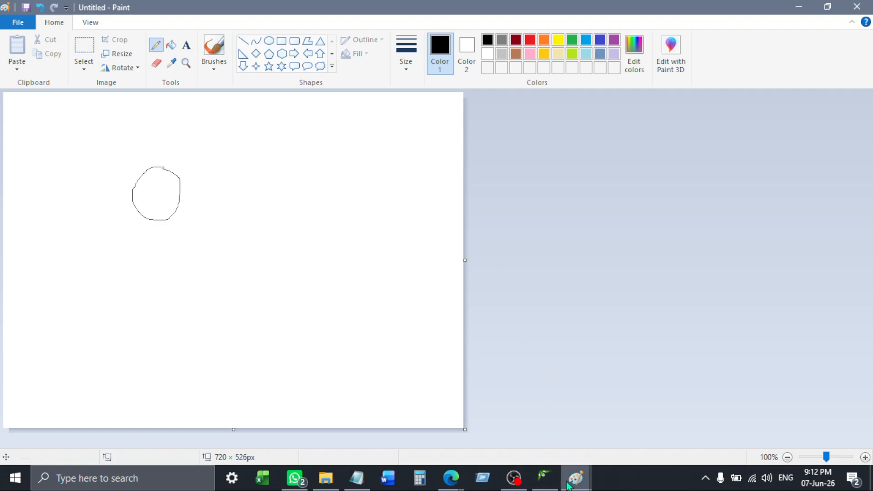
Return to Windographer and compare the maximum values of the 98m WV, 78m WV and 48m WV wind direction columns
left_click(545, 478)
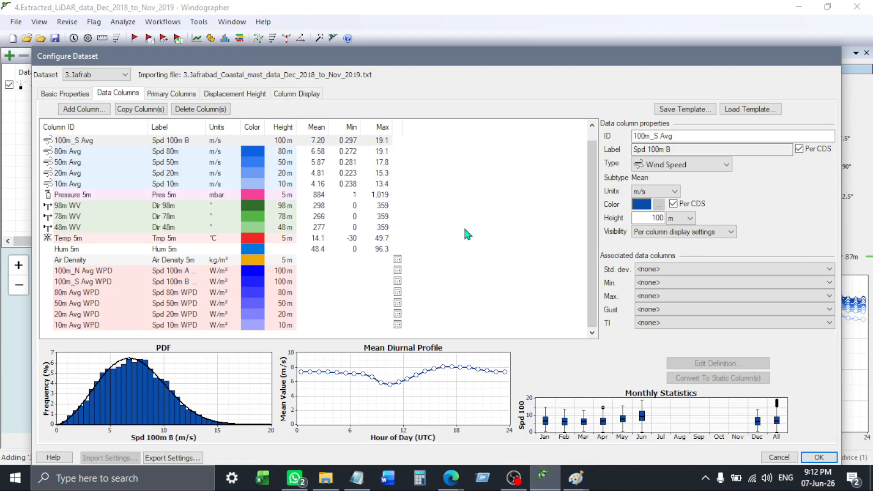
left_click(385, 173)
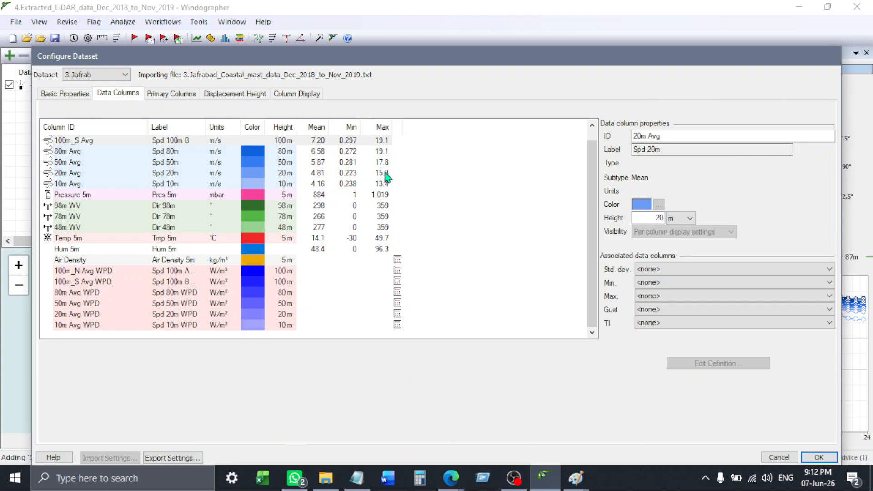
left_click(387, 206)
left_click(389, 217)
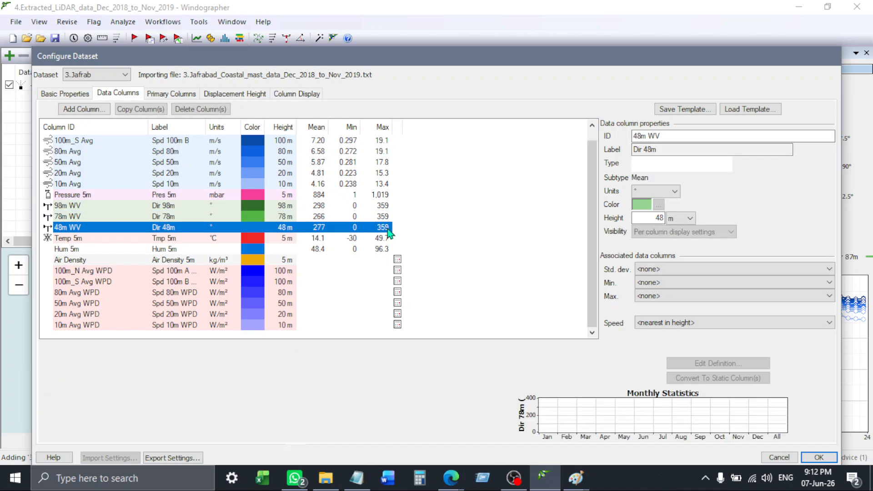
left_click(385, 207)
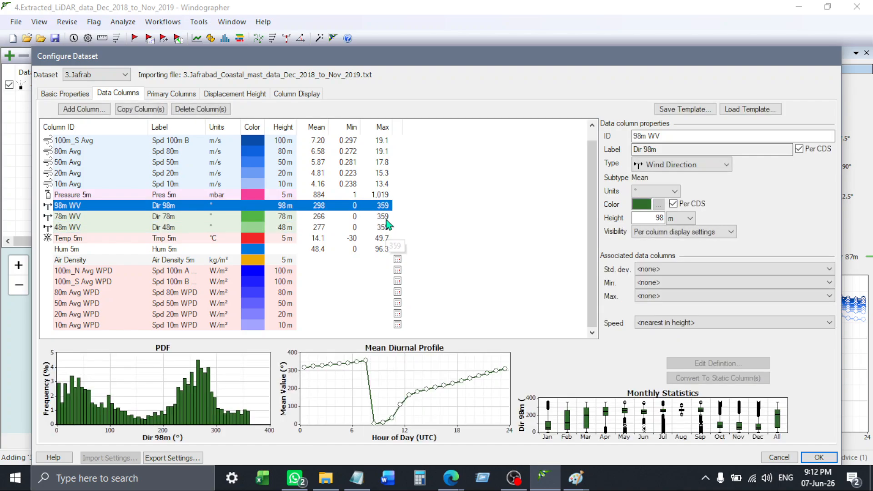
left_click(386, 218)
left_click(389, 227)
left_click(387, 205)
Review the maximum wind speeds of the columns from 100m_S Avg down to 10m Avg
left_click(391, 136)
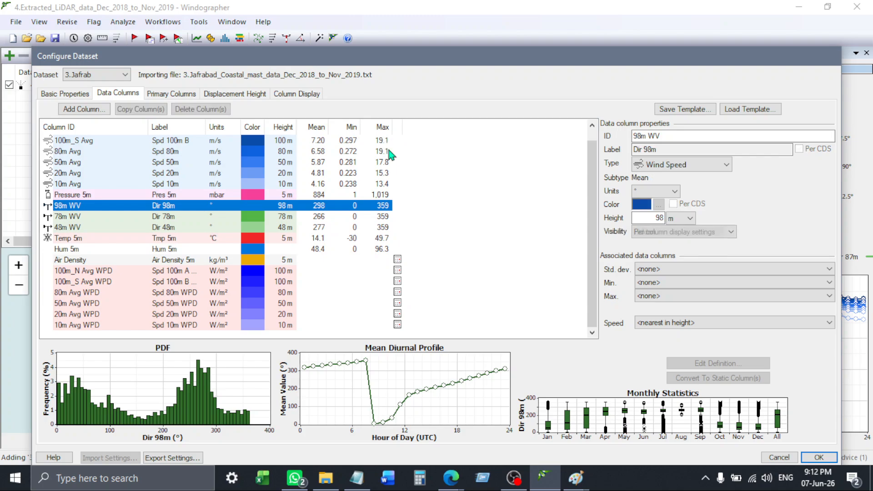
left_click(388, 152)
left_click(384, 164)
left_click(382, 175)
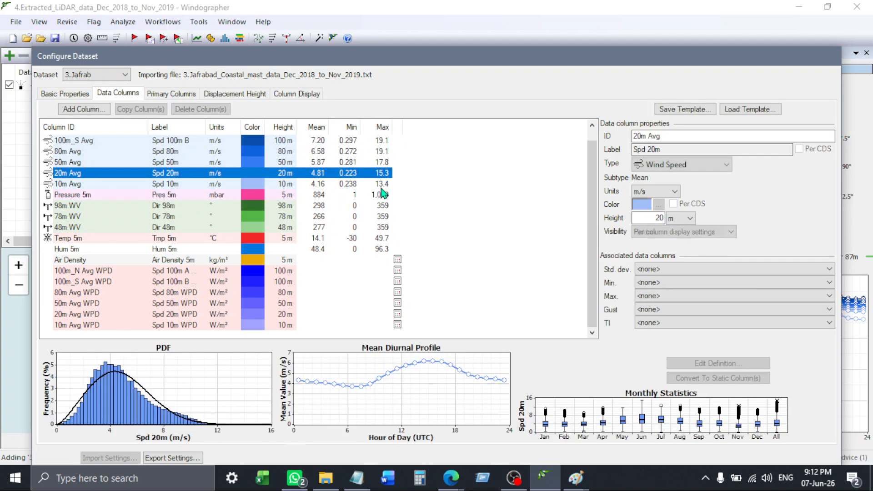
left_click(381, 187)
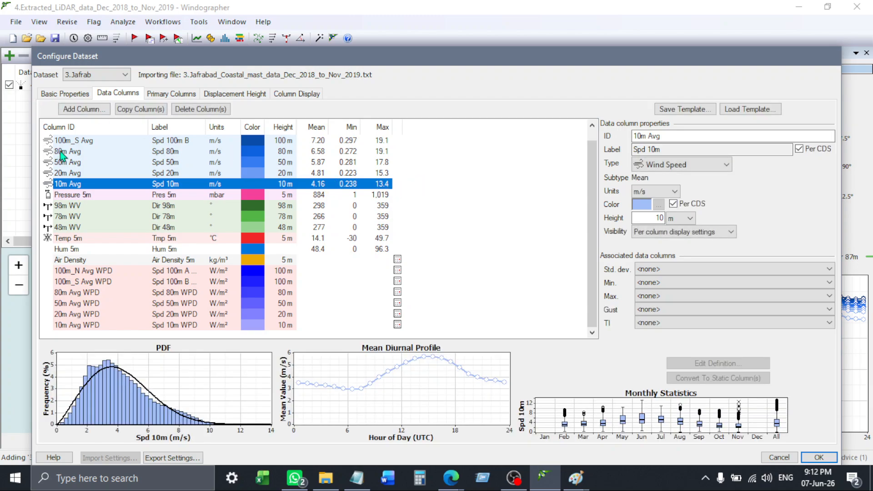
Compare the 100m_S Avg and 10m Avg statistics again, along with the 80m Avg and 20m Avg columns
left_click(71, 142)
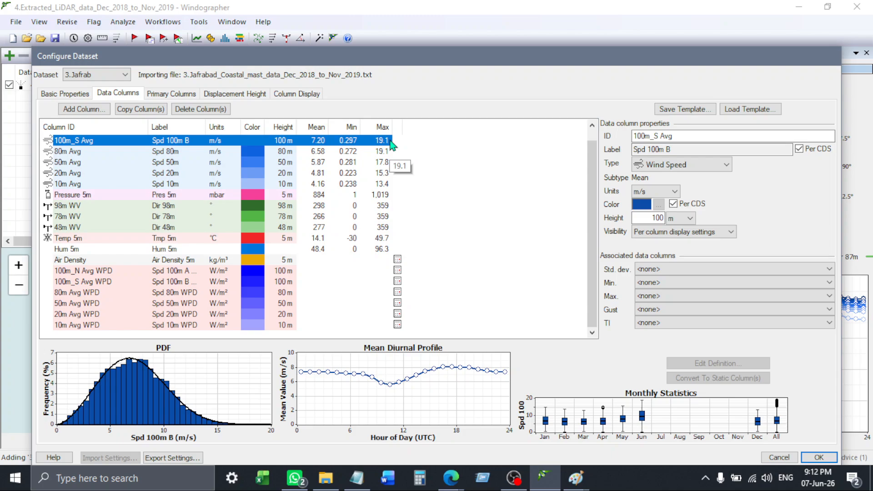
left_click(108, 184)
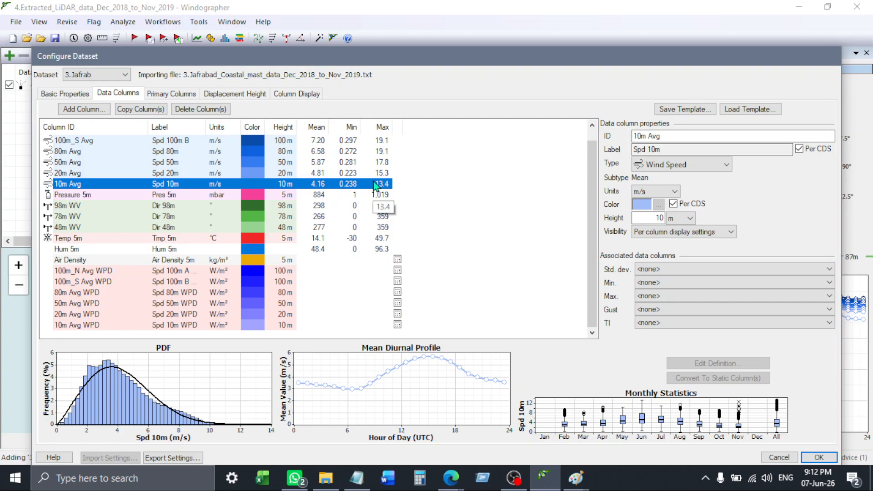
left_click(378, 141)
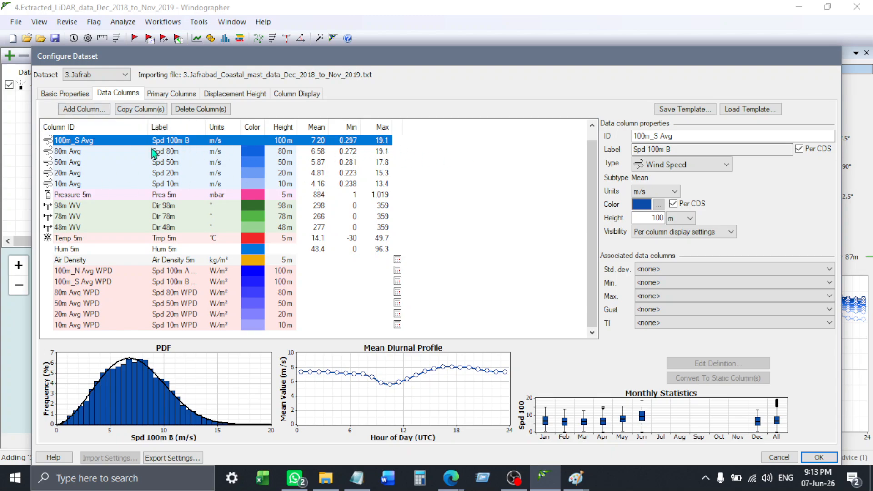
left_click(89, 152)
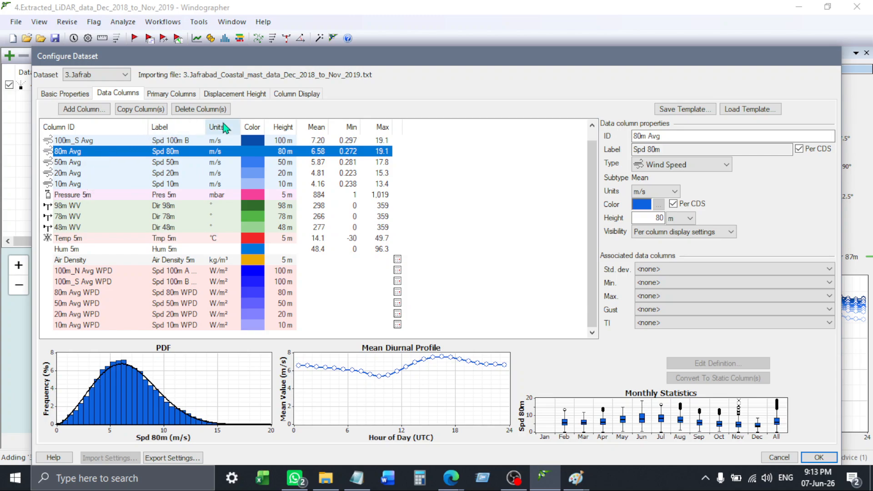
left_click(380, 173)
left_click(380, 184)
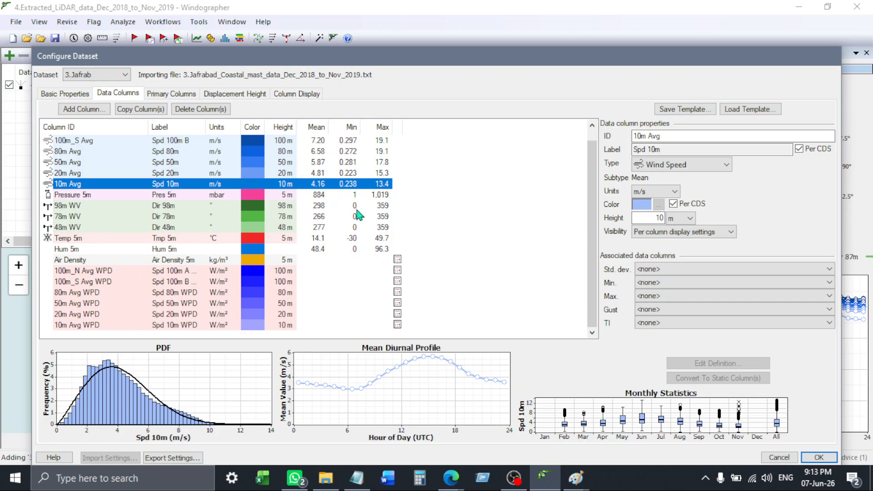
Examine the statistics and graphs of the Pressure 5m, 98m WV, 78m WV and Temp 5m columns
left_click(370, 198)
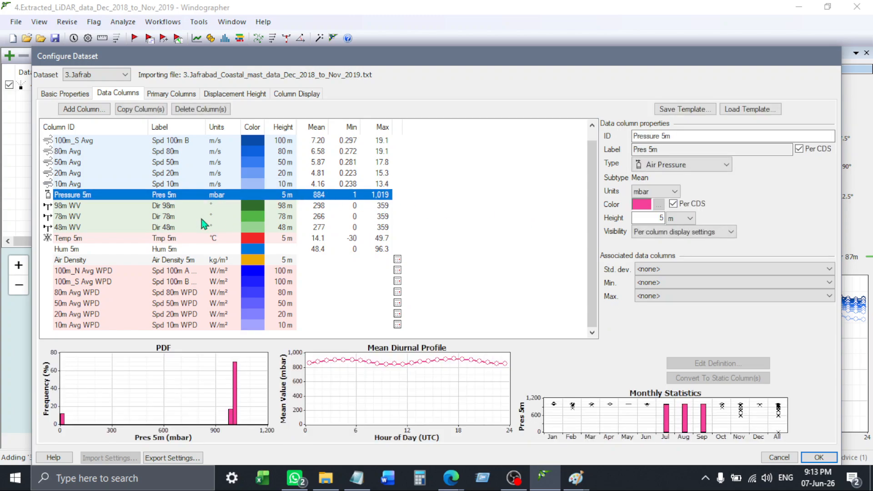
key("Down")
key("Down")
key("Down")
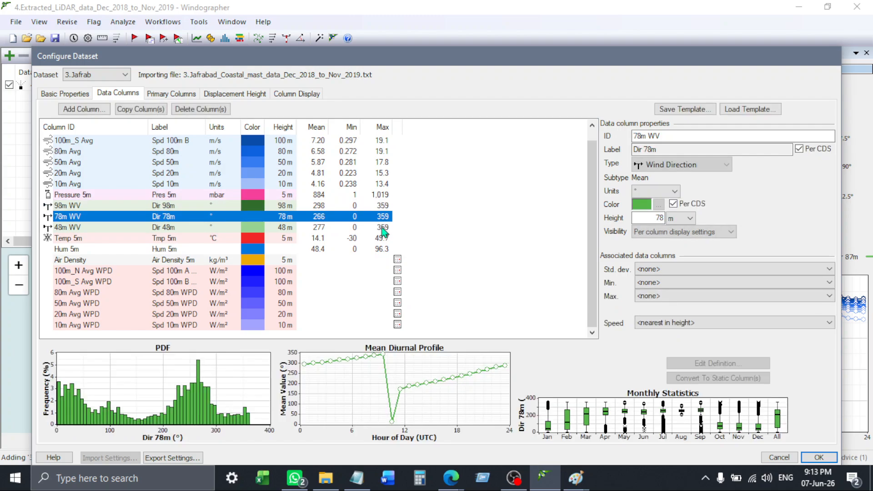
key("Up")
key("Up")
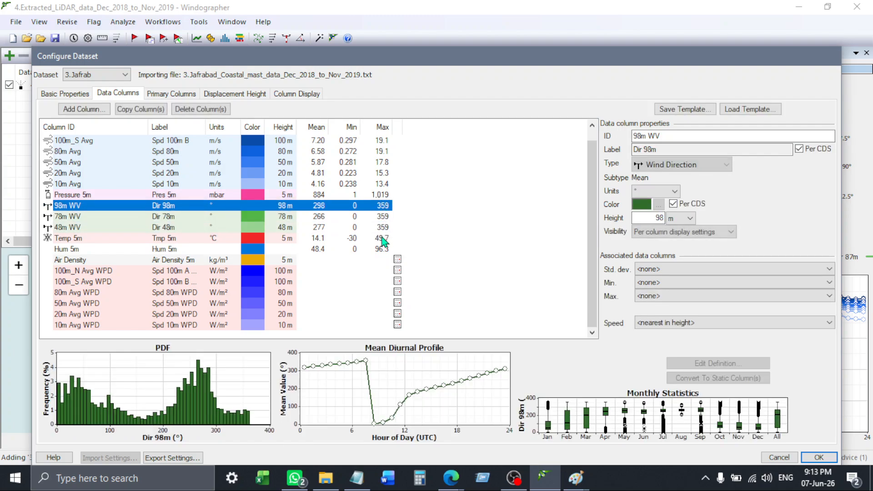
left_click(345, 238)
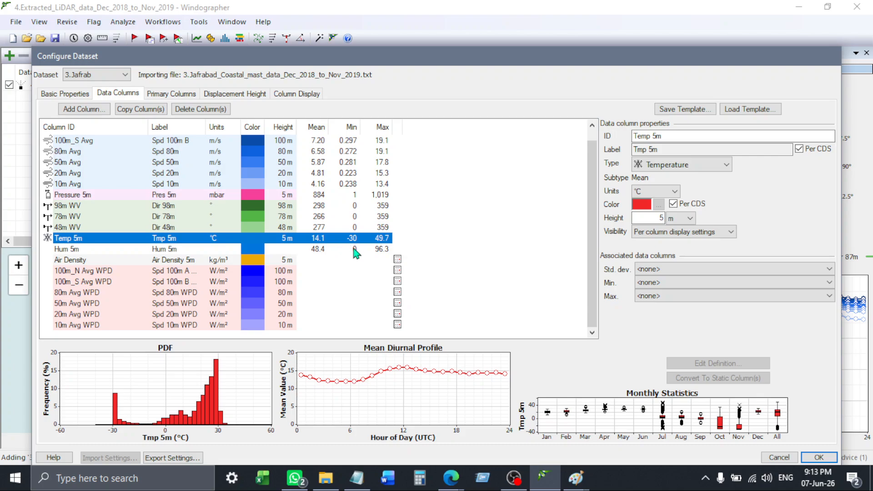
Change the column type of 100m_S Avg to Other
left_click(846, 332)
left_click(104, 151)
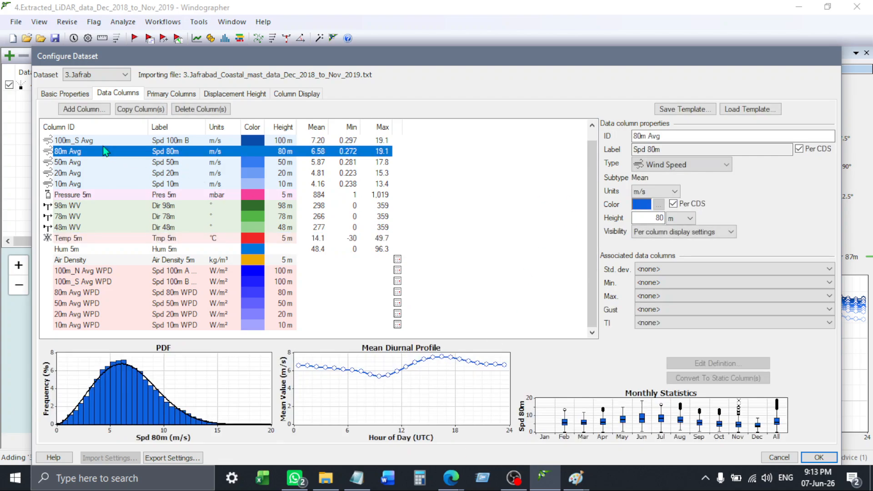
left_click(103, 143)
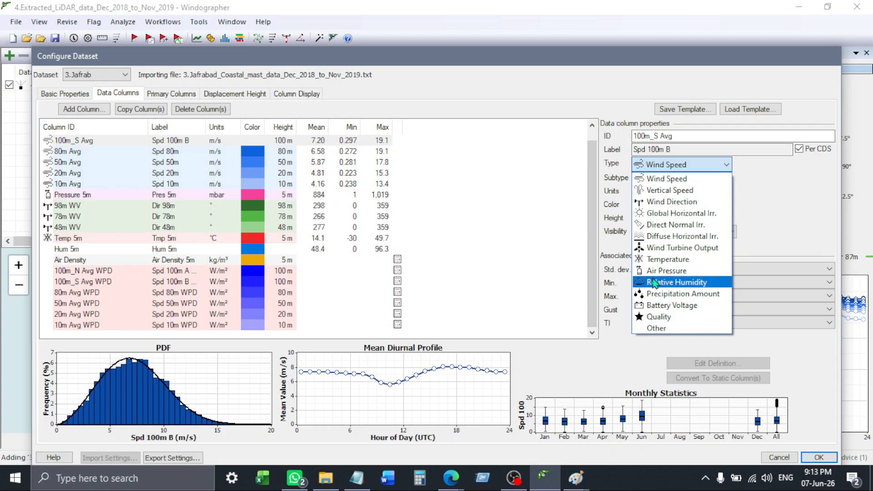
left_click(672, 328)
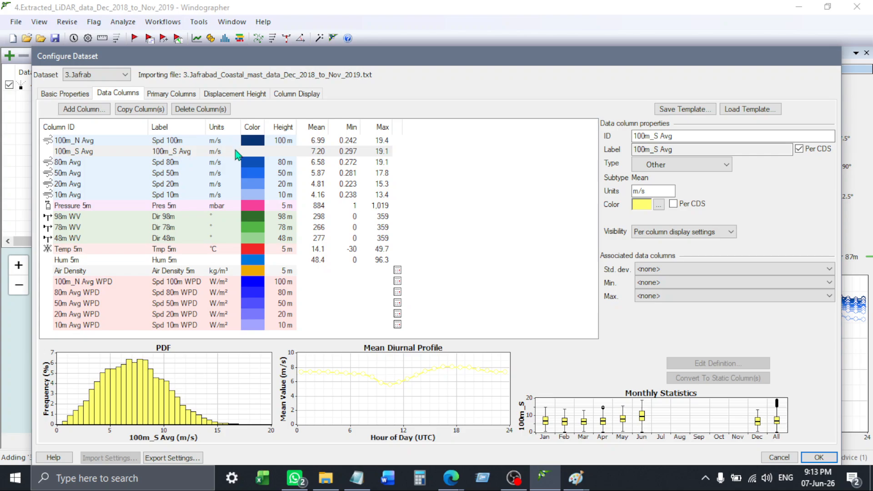
Set the 100m_S Avg column's type back to Wind Speed and its color to Per CDS
left_click(238, 152)
left_click(709, 168)
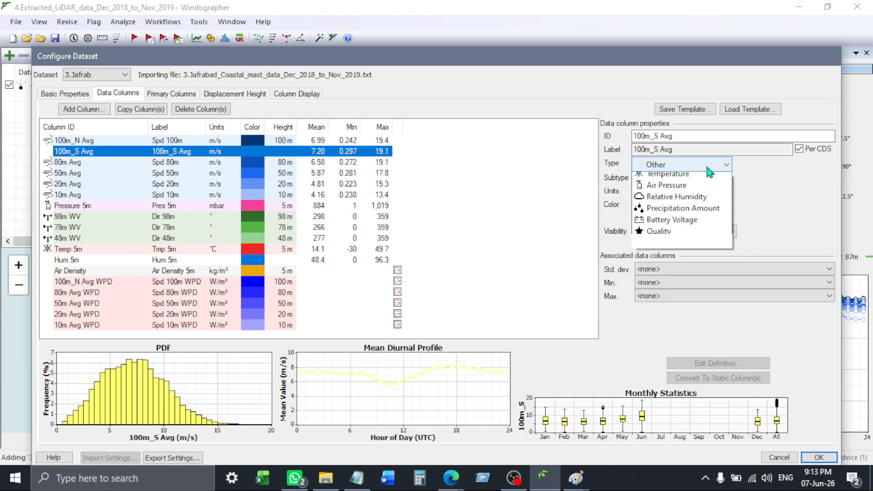
left_click(704, 178)
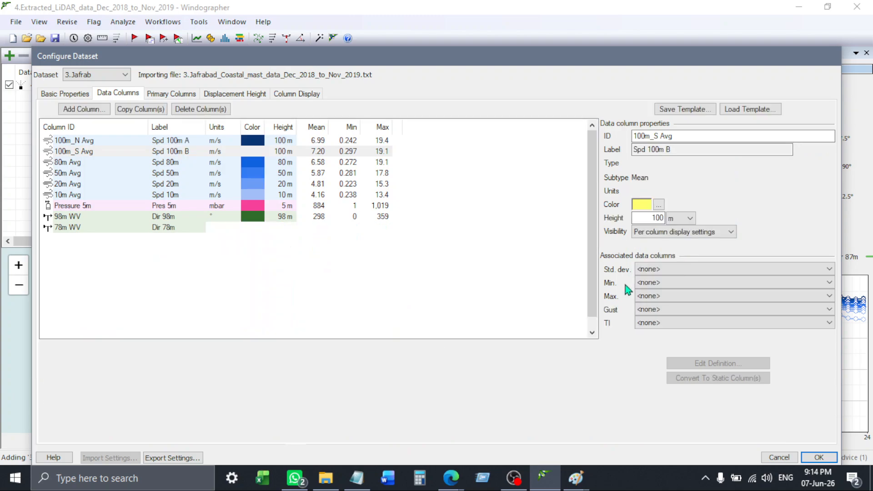
left_click(682, 149)
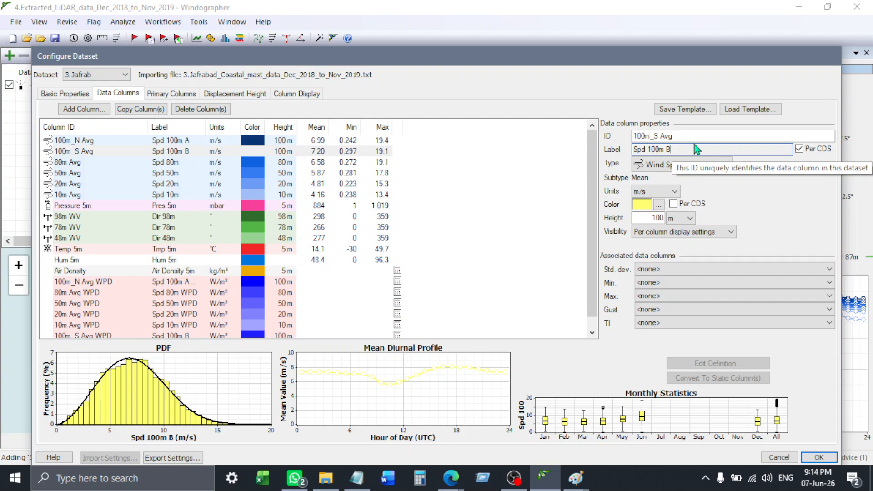
left_click(556, 177)
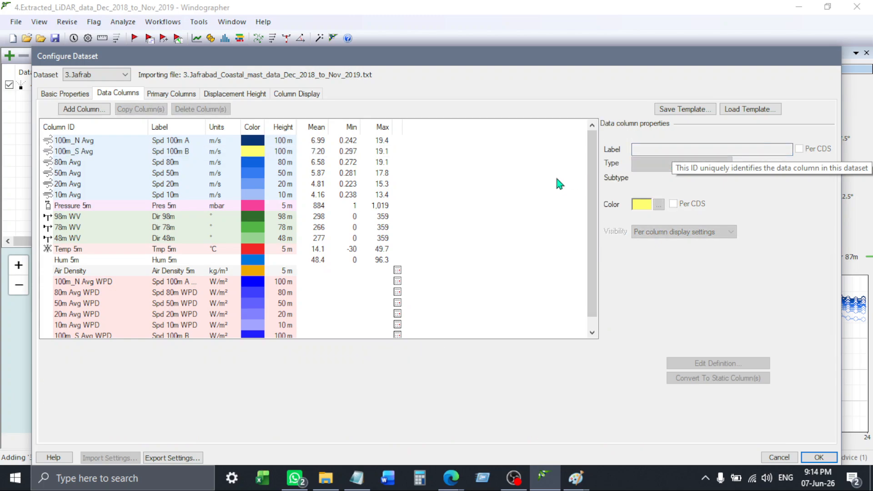
left_click(231, 150)
left_click(675, 204)
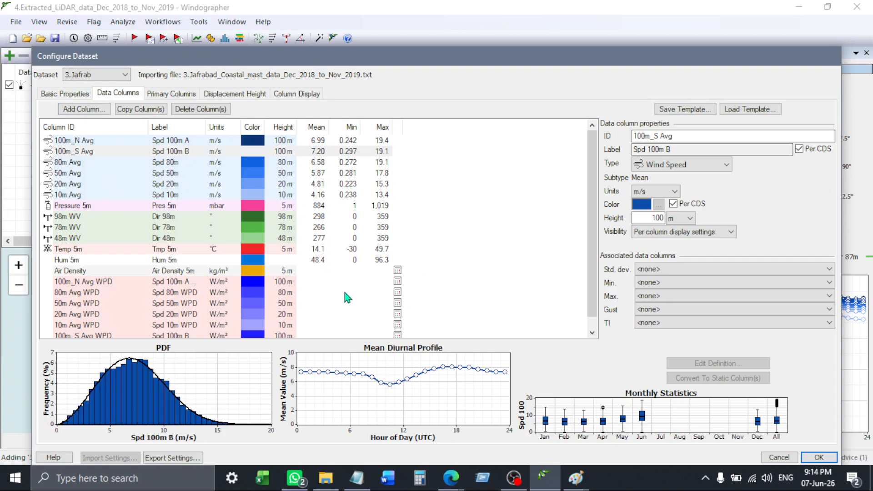
Accept the Jafrabad mast configuration, and reopen the dataset configuration to check the LiDAR data columns, including 60m Wind Direction
left_click(819, 458)
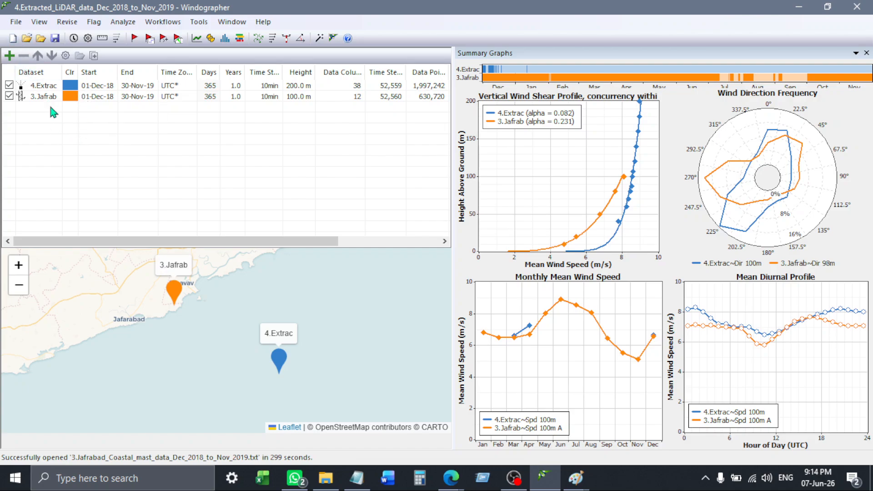
left_click(157, 97)
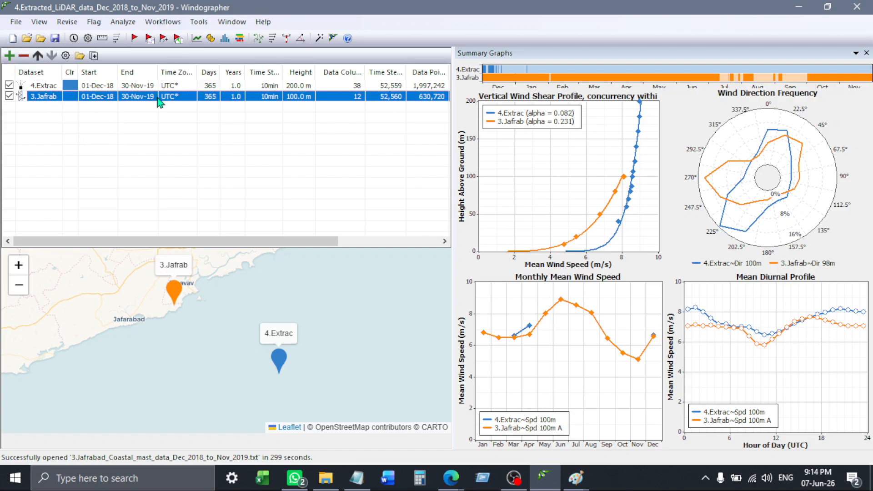
left_click(88, 38)
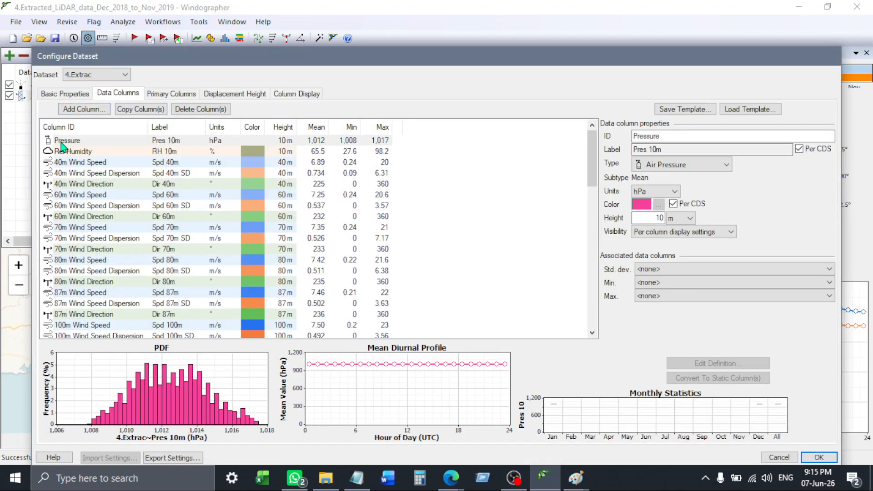
left_click(73, 216)
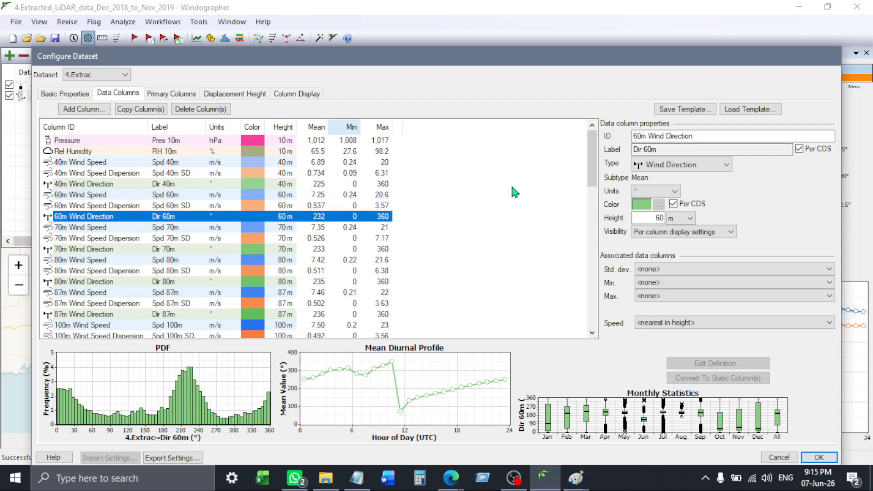
left_click(819, 457)
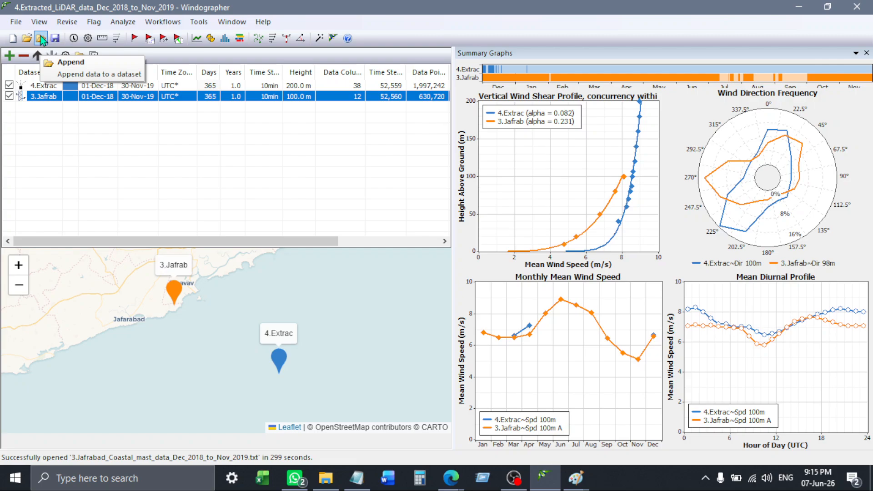
Start appending both the 3.Jafrabad coastal mast file and the 4.Extracted LiDAR file to the 4.Extrac dataset
left_click(40, 38)
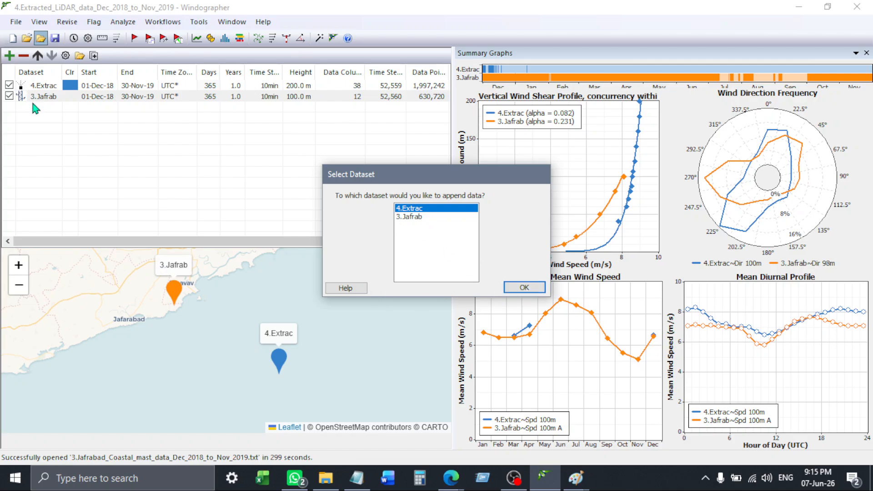
left_click(543, 287)
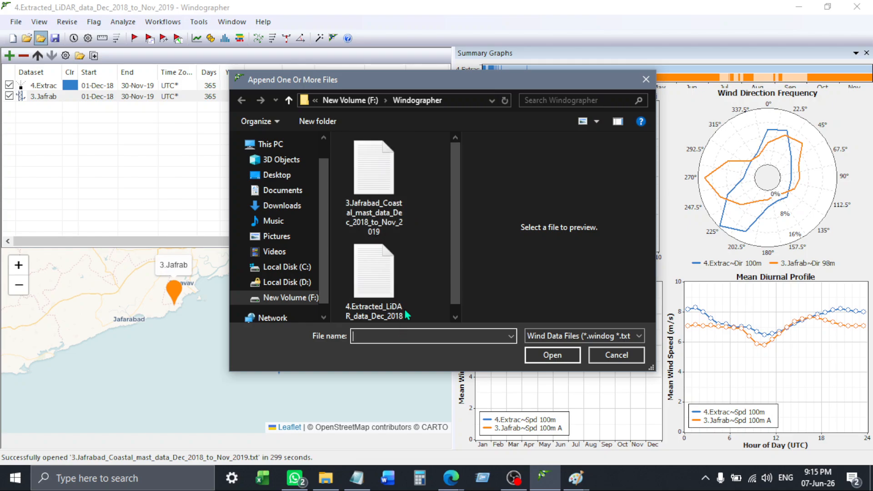
scroll(458, 249, "down", 1)
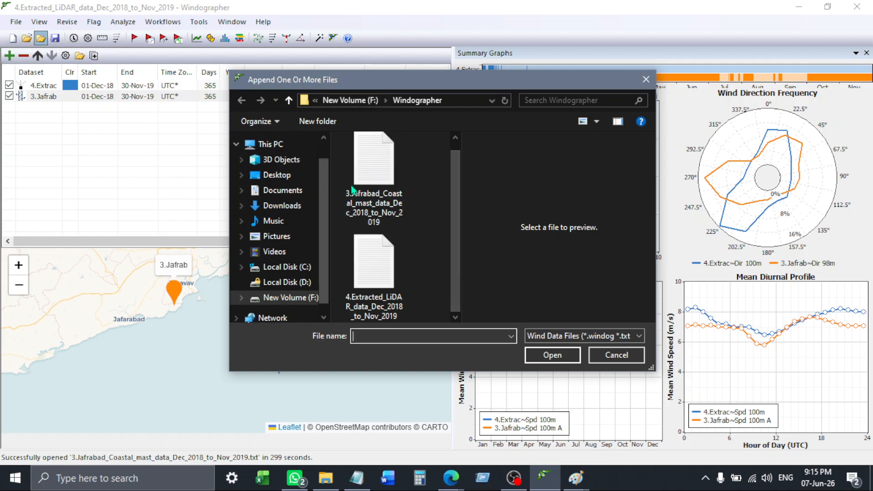
left_click(422, 176)
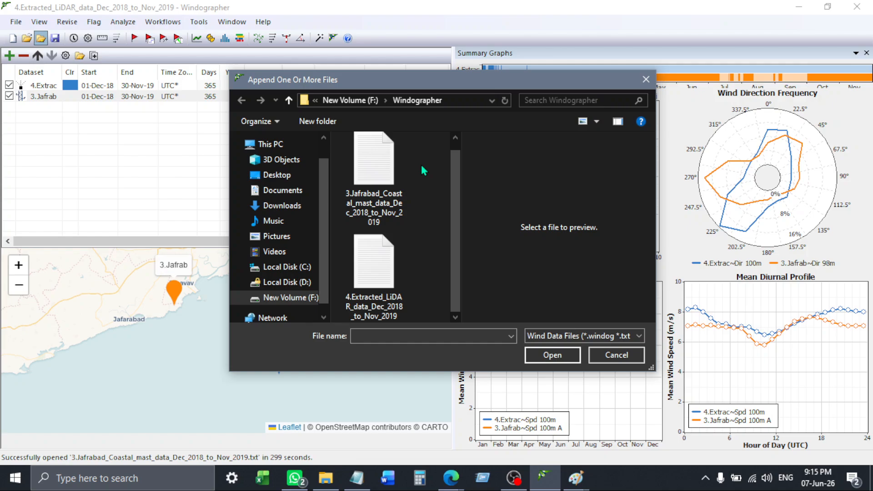
left_click(393, 162)
key("ctrl+a")
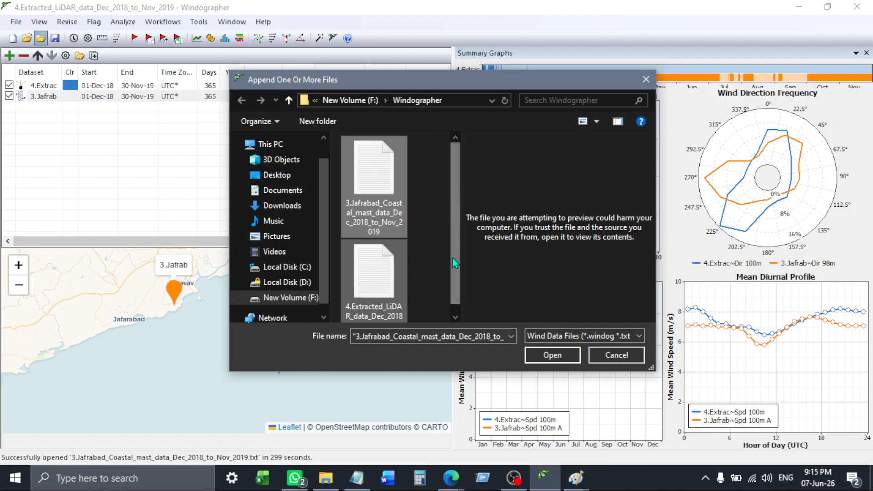
scroll(453, 258, "down", 1)
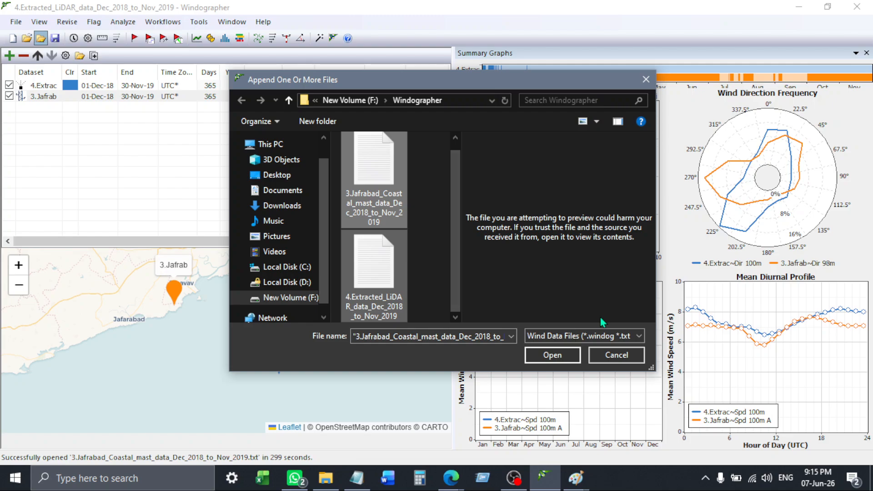
left_click(562, 358)
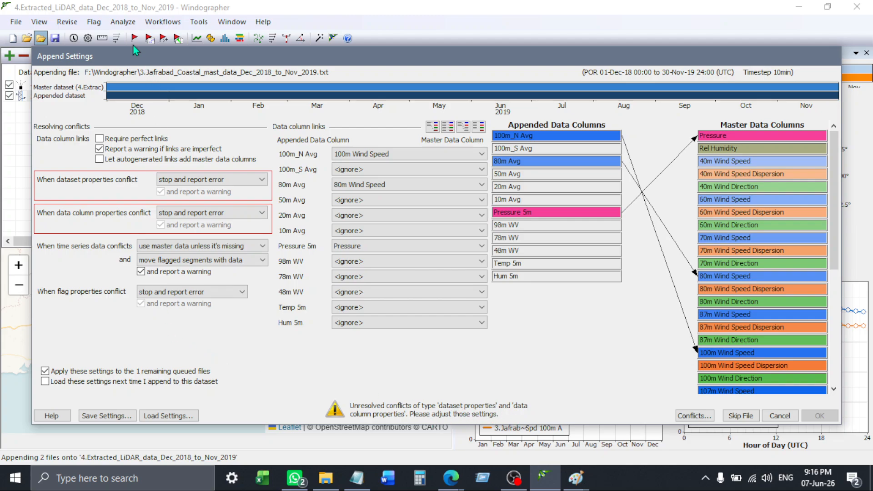
Set dataset and data column property conflicts to use master properties, and cancel the append
left_click_drag(127, 56, 136, 113)
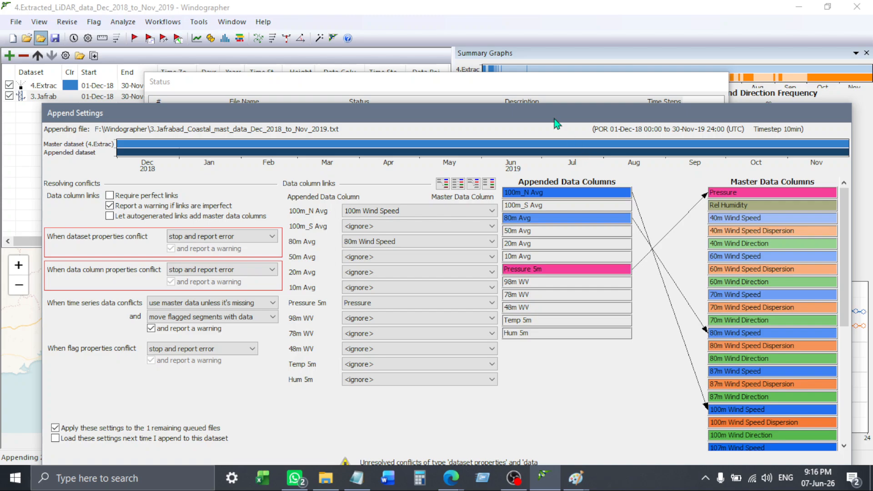
left_click_drag(555, 119, 534, 59)
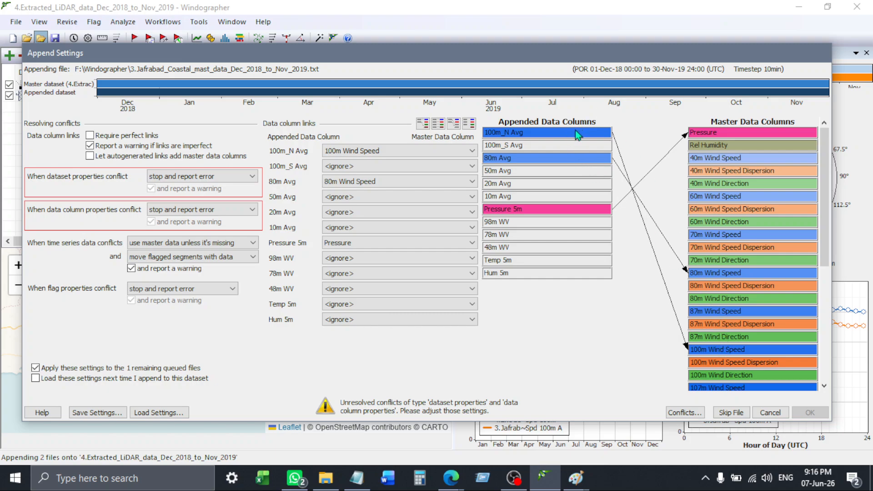
left_click_drag(825, 187, 800, 185)
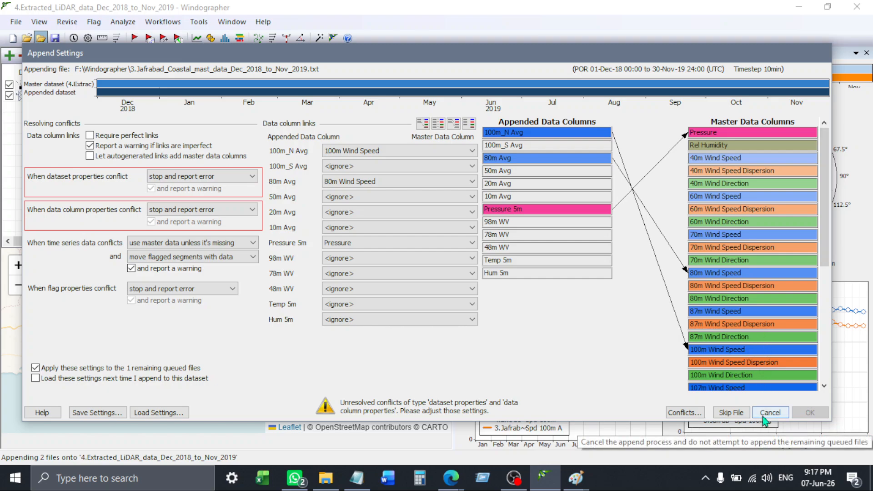
left_click(226, 177)
left_click(226, 196)
left_click(227, 209)
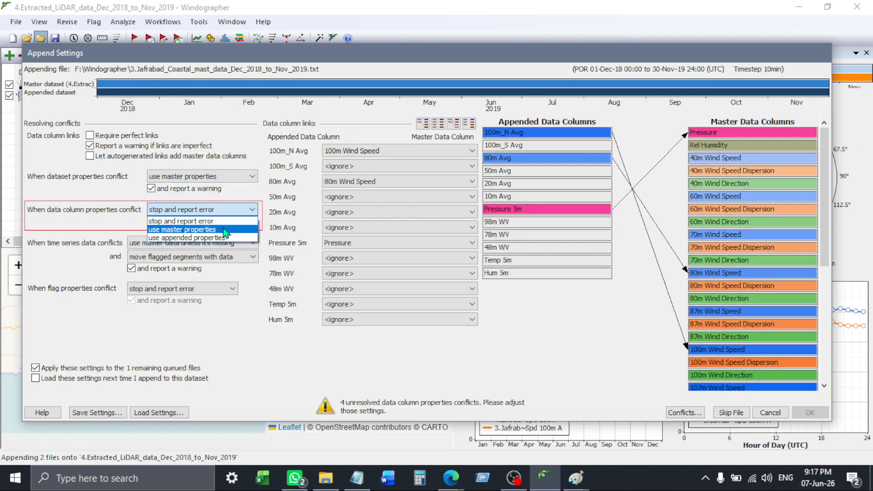
left_click(223, 230)
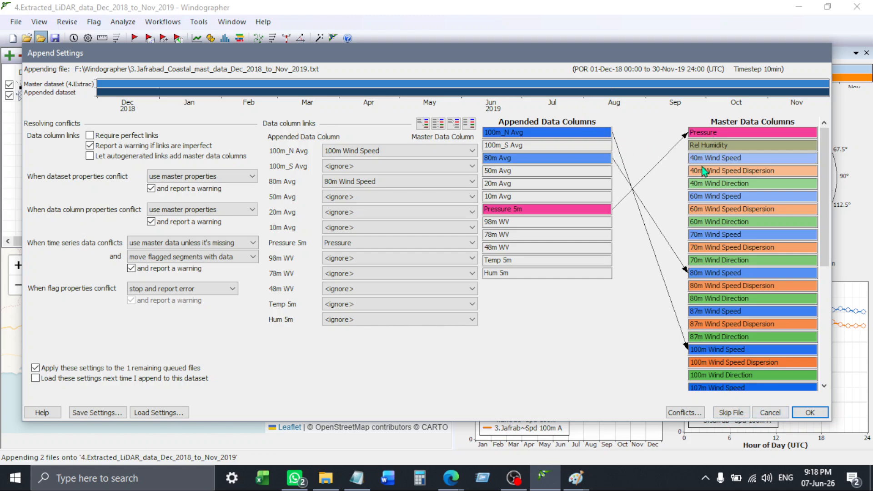
left_click(770, 412)
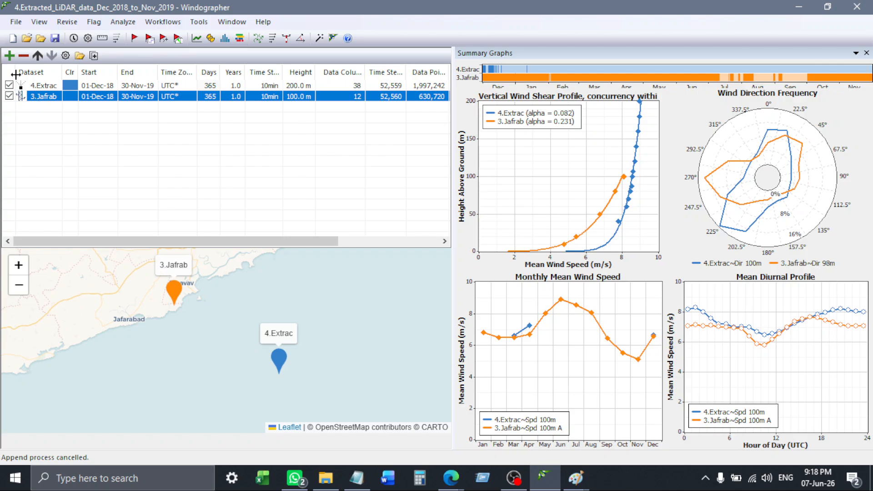
Remove the 3.Jafrab dataset from the workbook and widen the summary graphs area
left_click(23, 56)
left_click(434, 263)
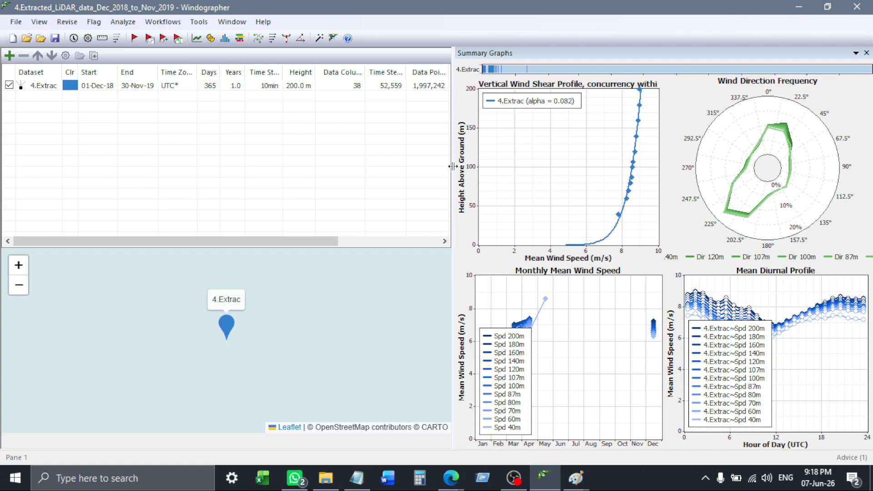
left_click_drag(454, 167, 365, 152)
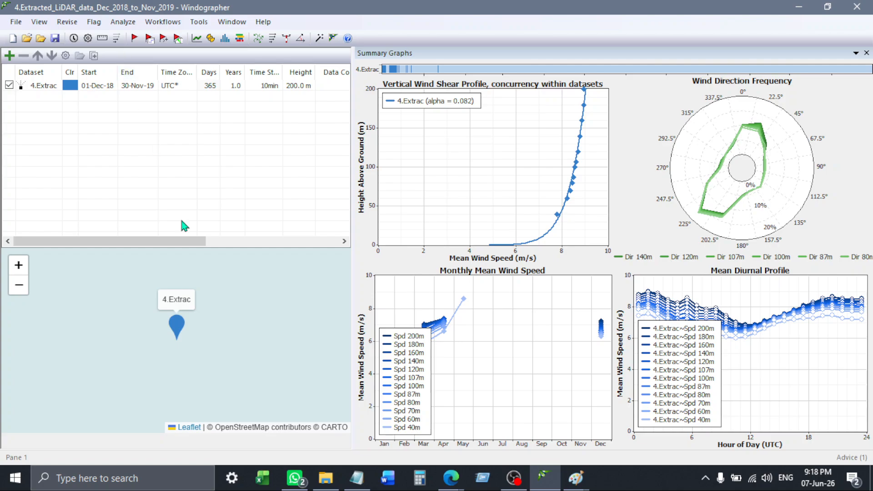
left_click_drag(355, 153, 396, 158)
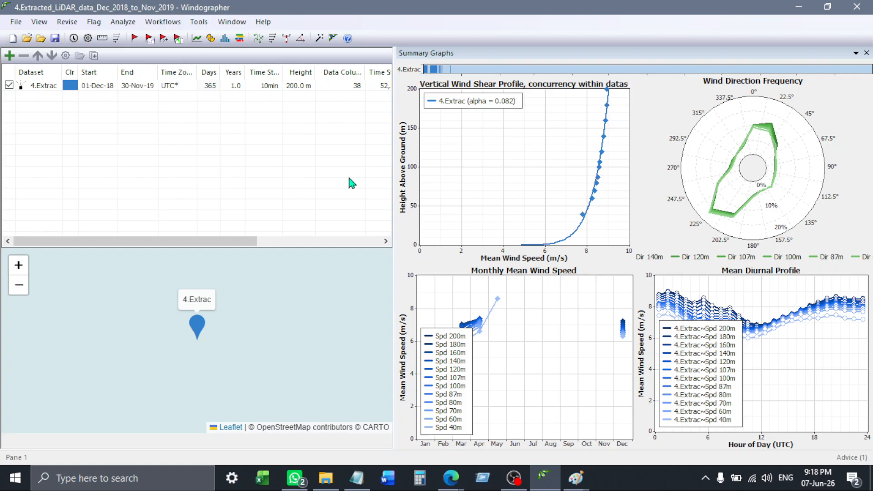
left_click(88, 38)
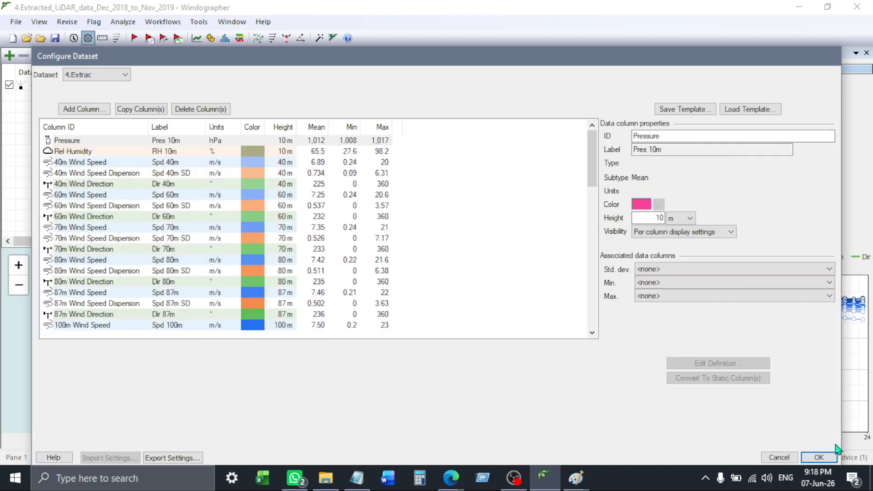
left_click(779, 457)
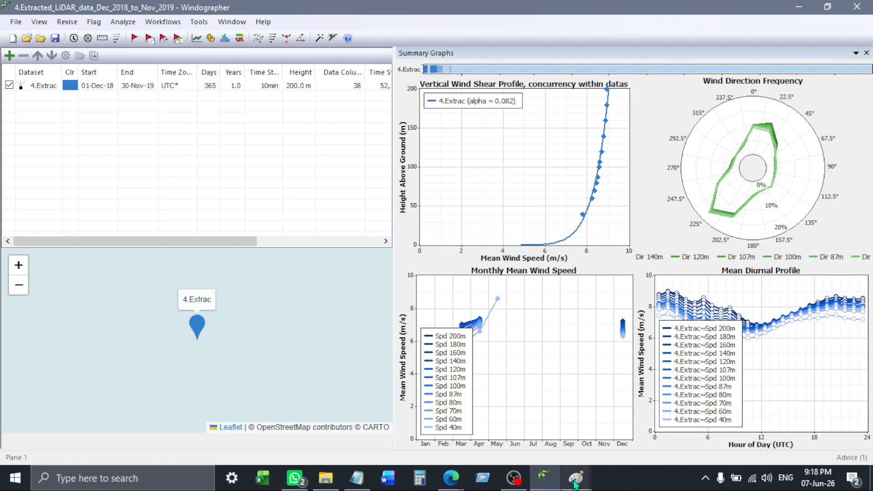
Switch to Paint and sketch a rising curve with small tick marks, a falling curve and a nearly horizontal line below it
mouse_move(576, 483)
left_click(507, 439)
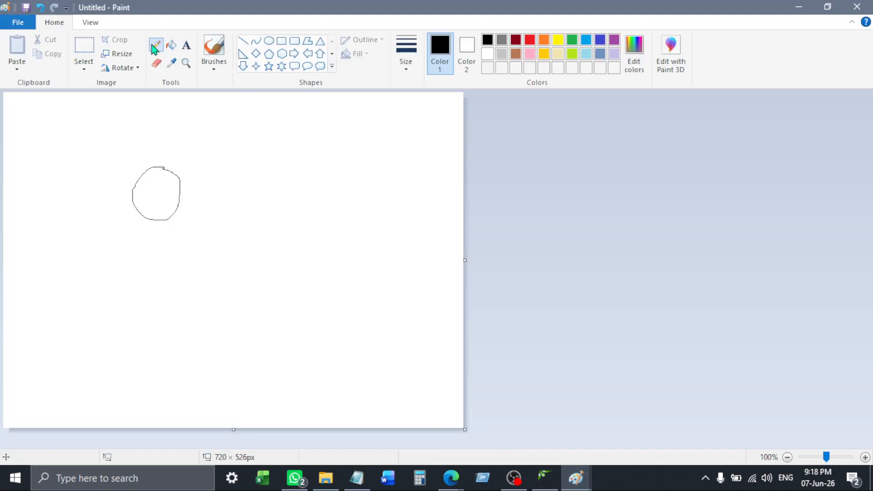
mouse_move(101, 337)
left_mouse_down()
mouse_move(119, 335)
mouse_move(244, 217)
mouse_move(277, 145)
left_mouse_up()
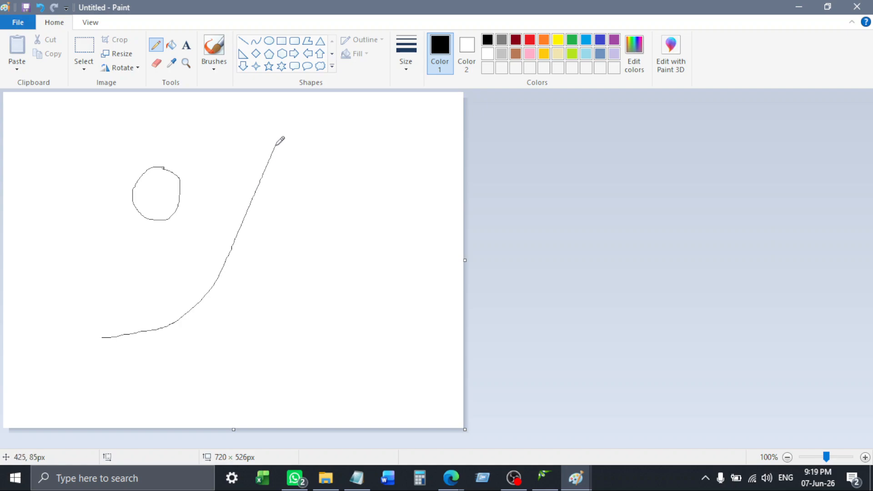
left_click_drag(165, 322, 173, 322)
left_click_drag(215, 272, 221, 272)
mouse_move(303, 172)
left_mouse_down()
mouse_move(394, 286)
mouse_move(460, 292)
left_mouse_up()
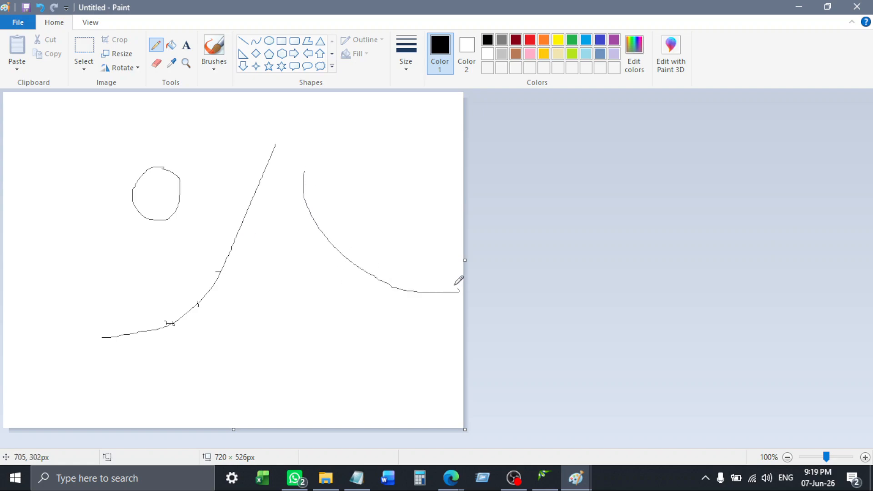
left_click_drag(241, 309, 454, 300)
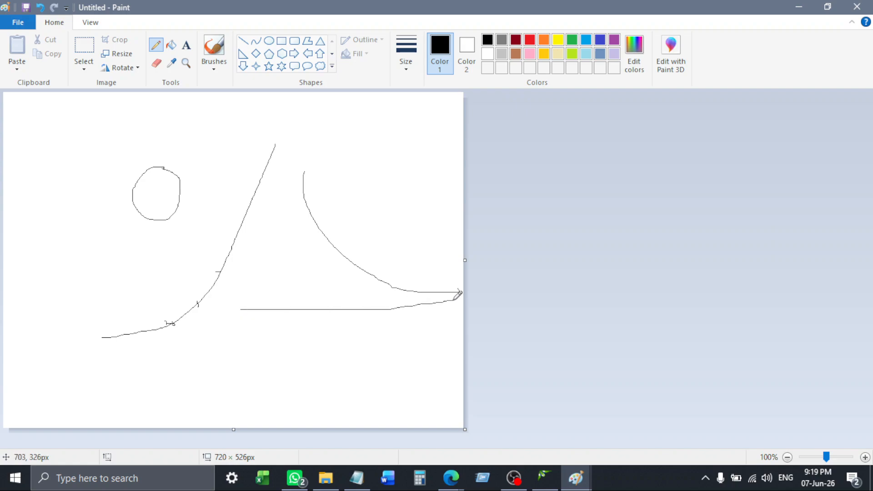
Close the Paint sketch without saving it, and pin Paint to the taskbar
left_click(585, 488)
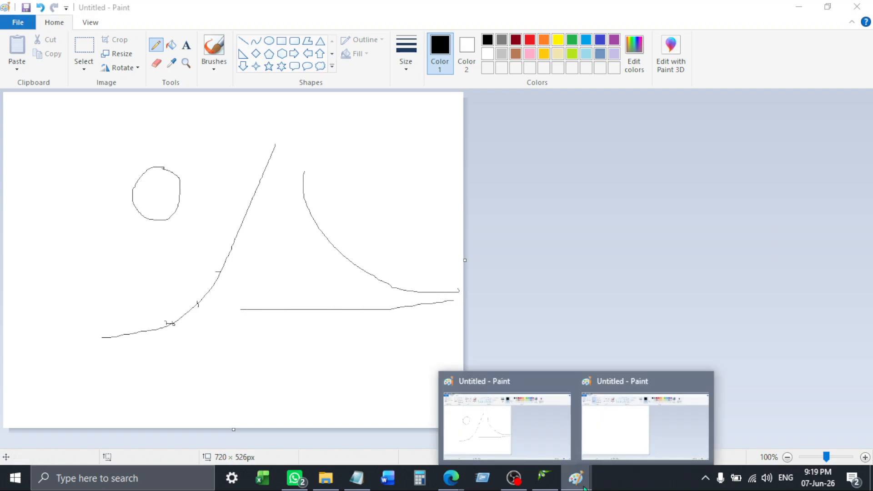
left_click(466, 435)
left_click(858, 7)
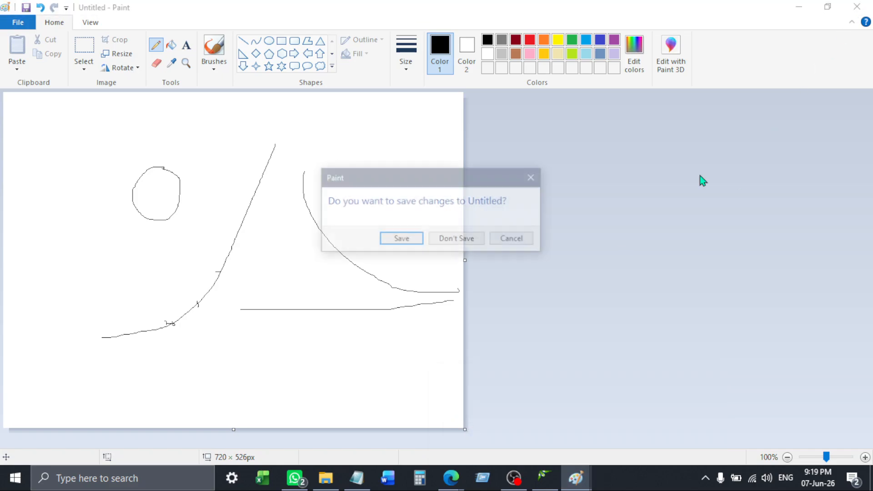
left_click(449, 241)
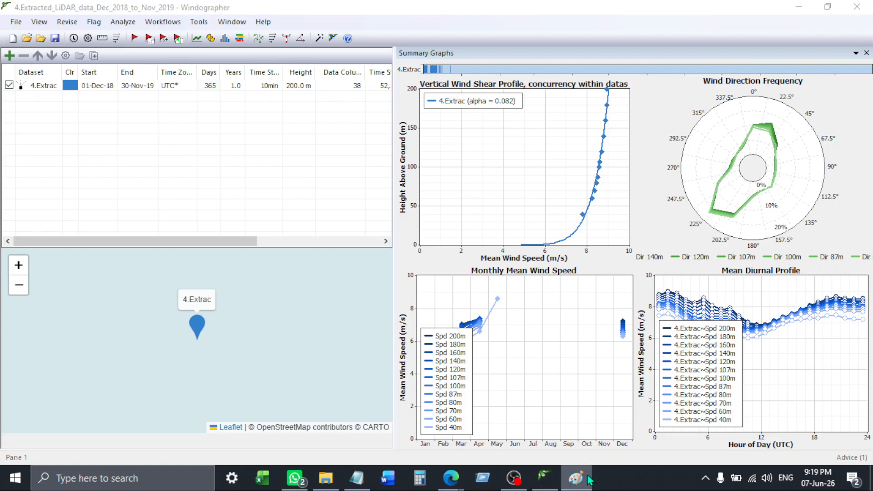
right_click(575, 478)
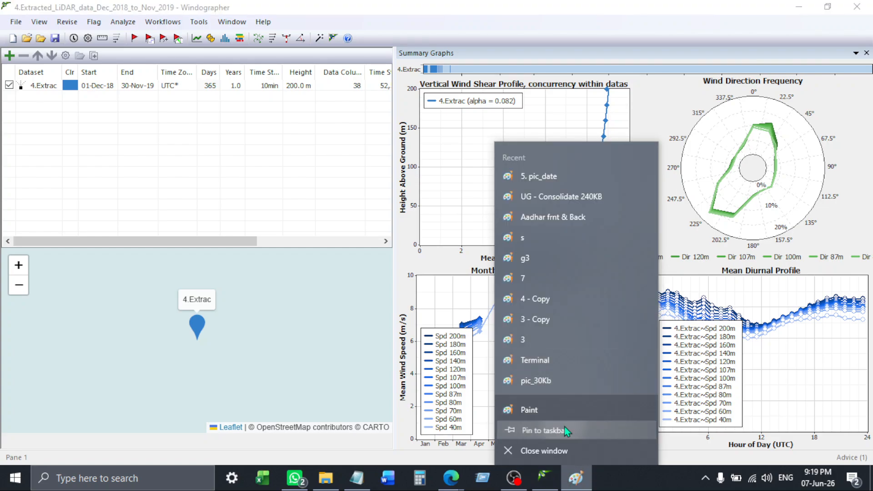
left_click(564, 427)
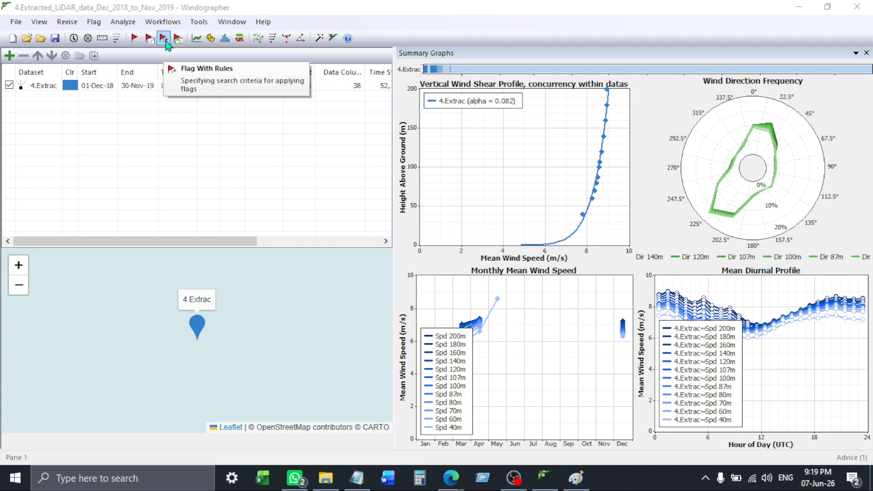
left_click(136, 43)
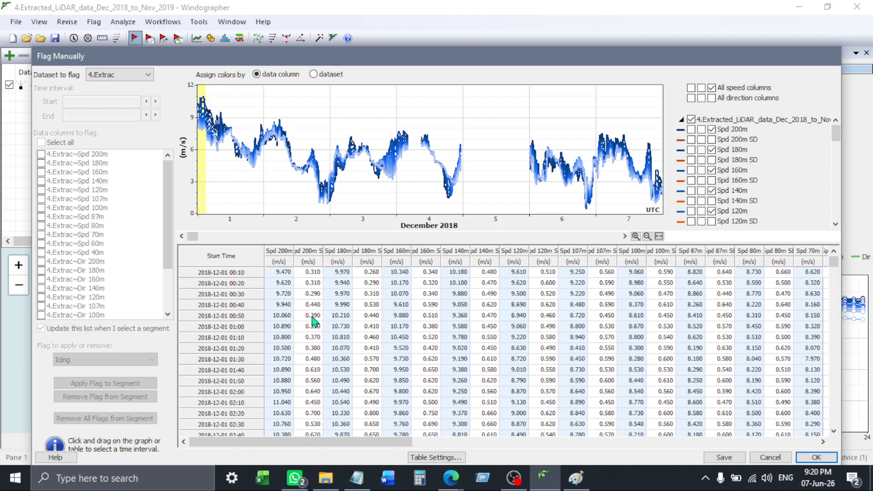
left_click(775, 458)
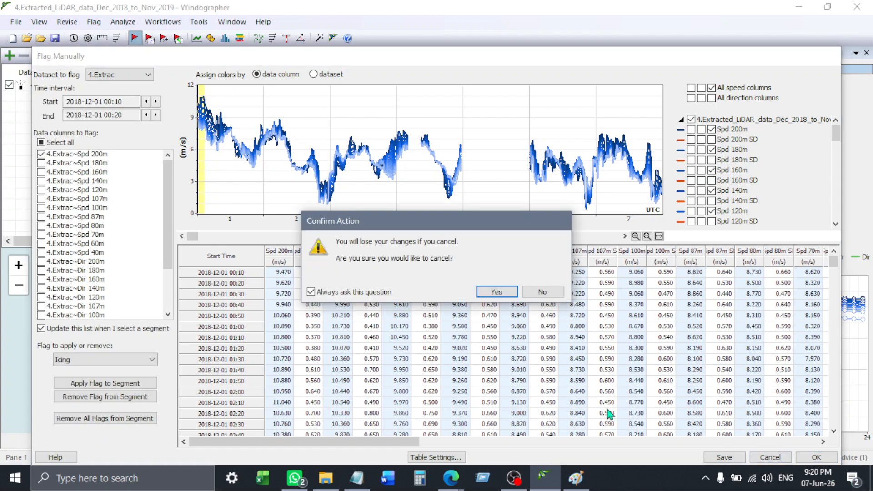
left_click(490, 295)
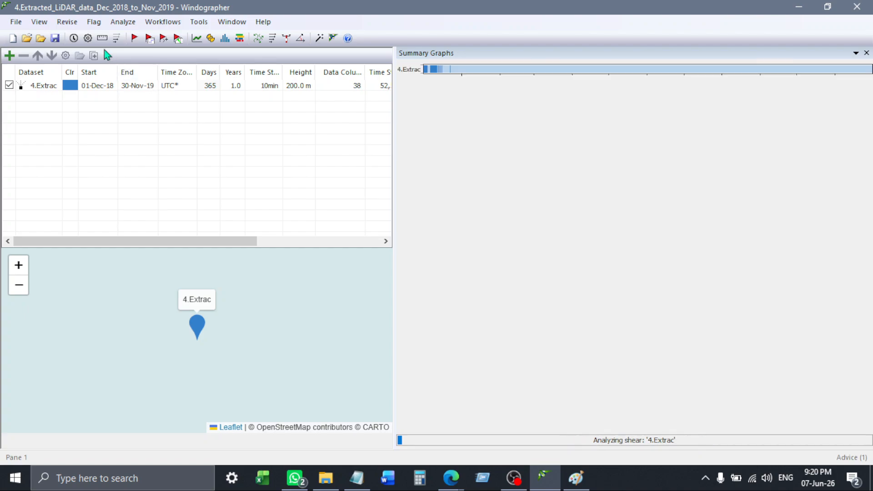
Set the 4.Extrac dataset's Weibull fit algorithm to WAsP, accept the configuration and widen the summary graphs area
left_click(88, 38)
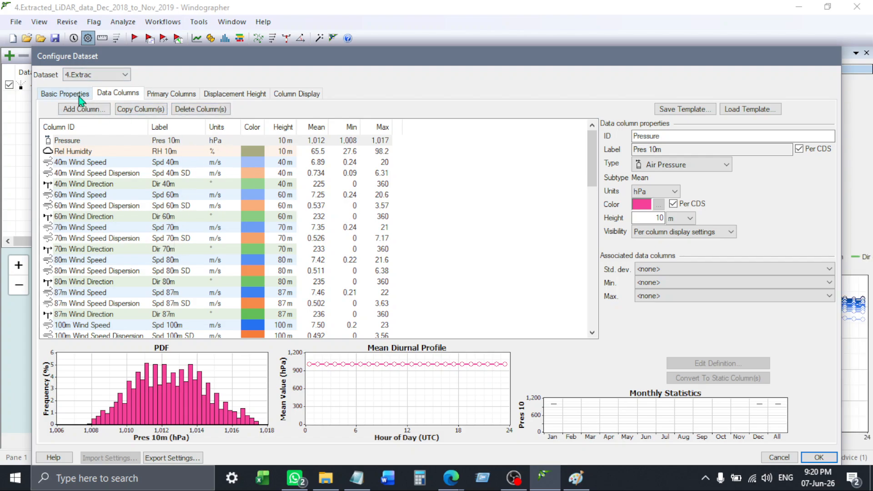
left_click(79, 96)
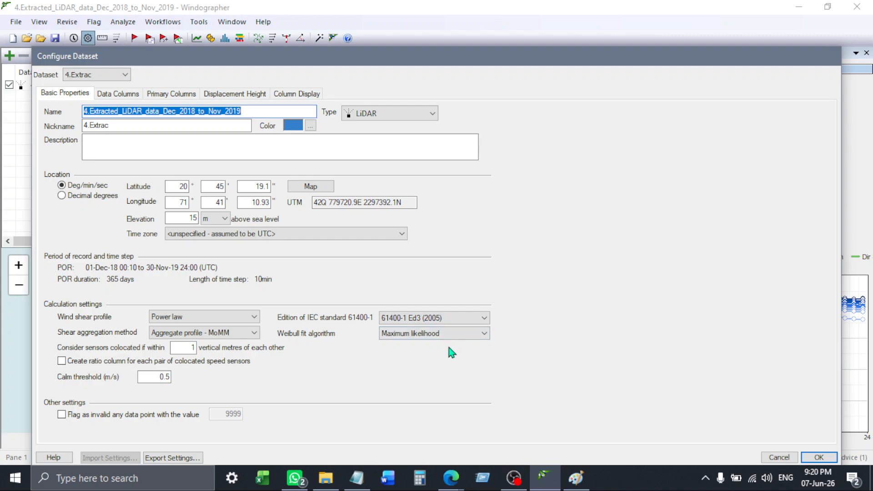
left_click(416, 334)
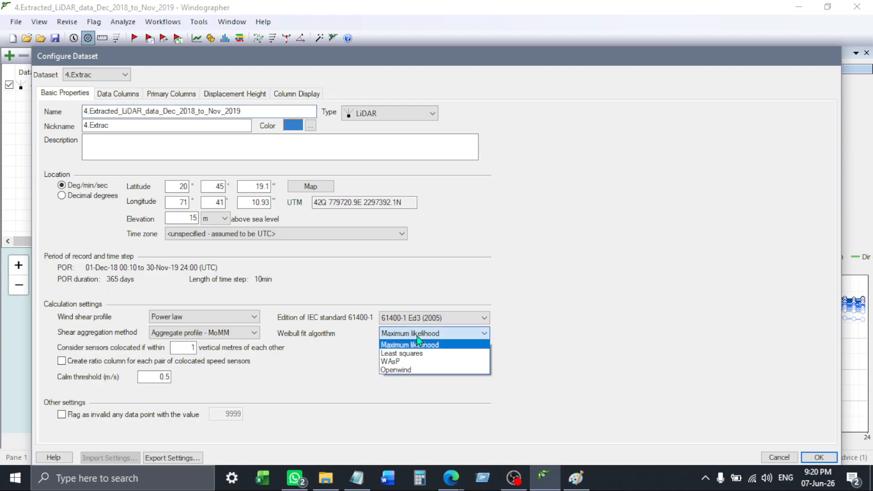
left_click(394, 363)
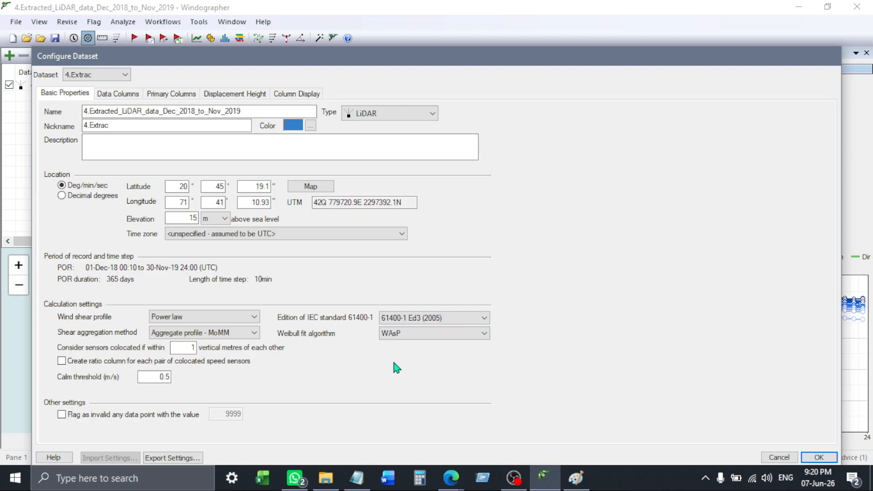
double_click(157, 377)
left_click(820, 458)
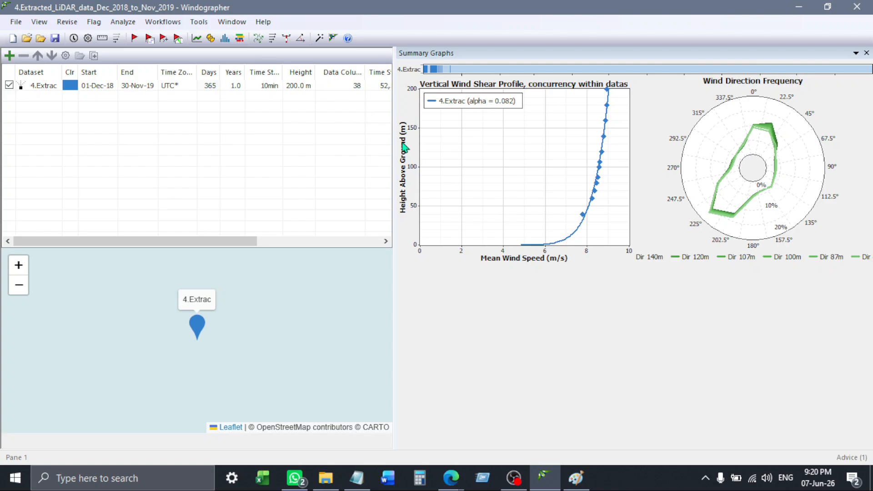
left_click_drag(394, 146, 346, 237)
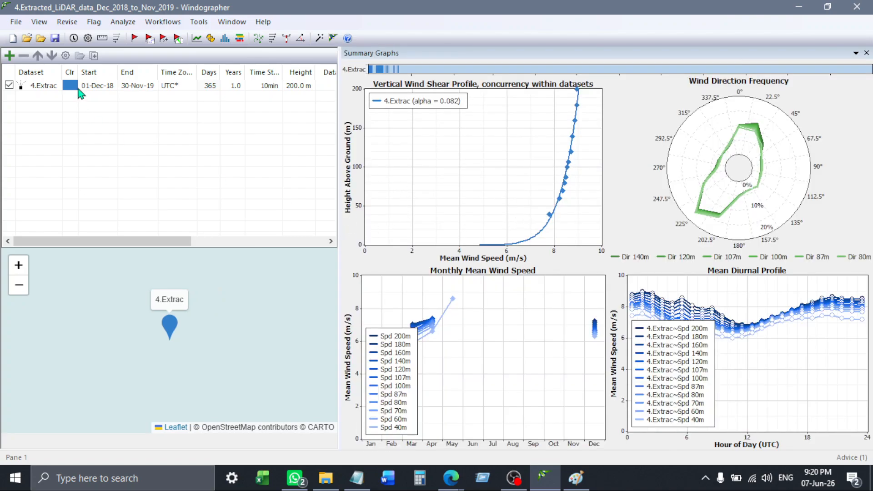
left_click(134, 38)
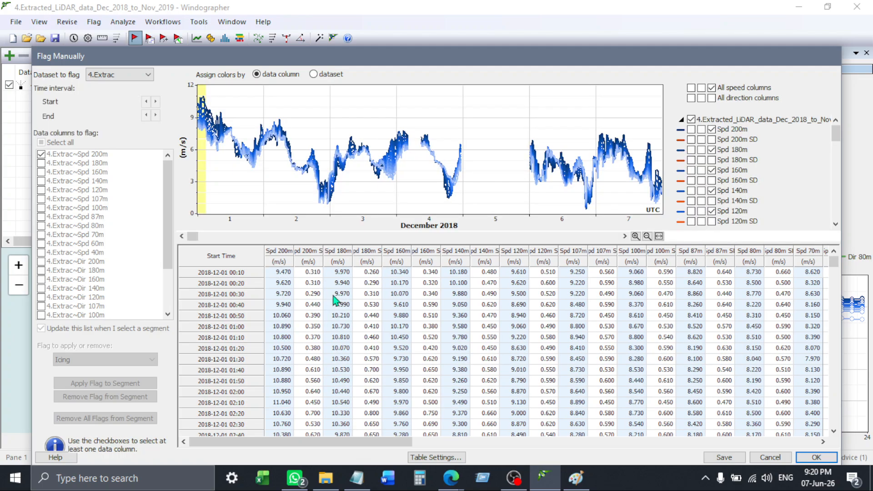
left_click(330, 295)
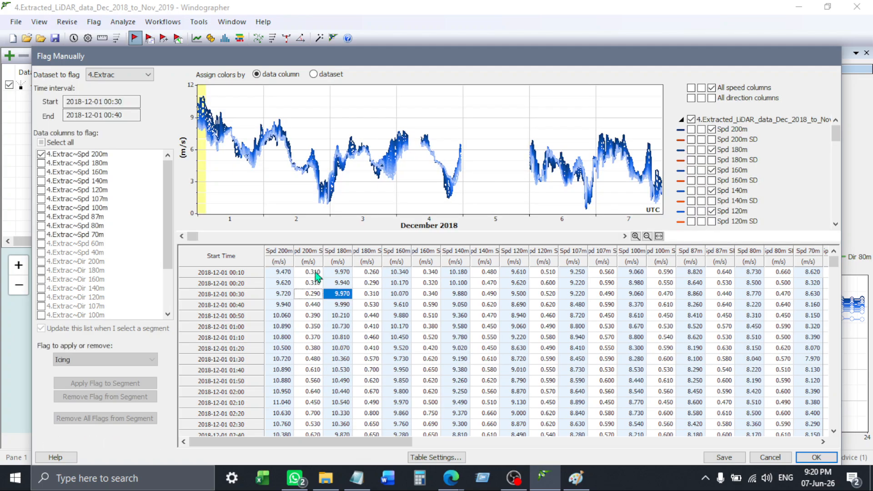
left_click(313, 296)
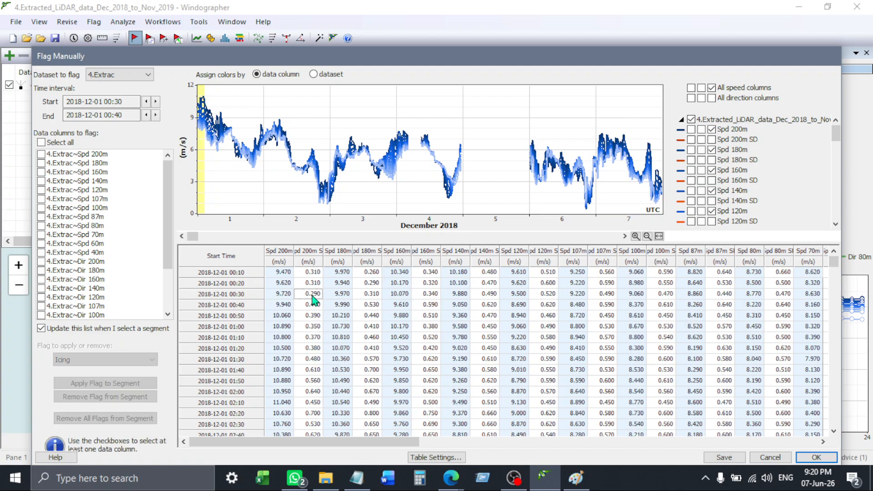
left_click(313, 272)
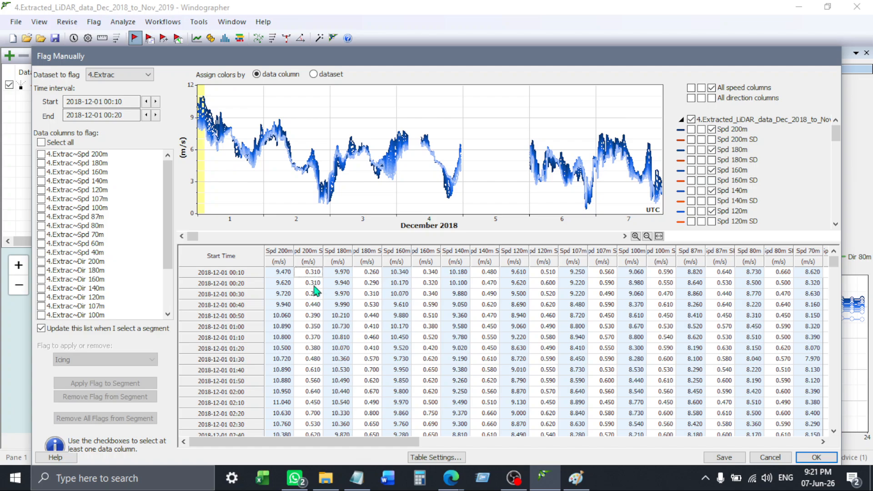
left_click(275, 276)
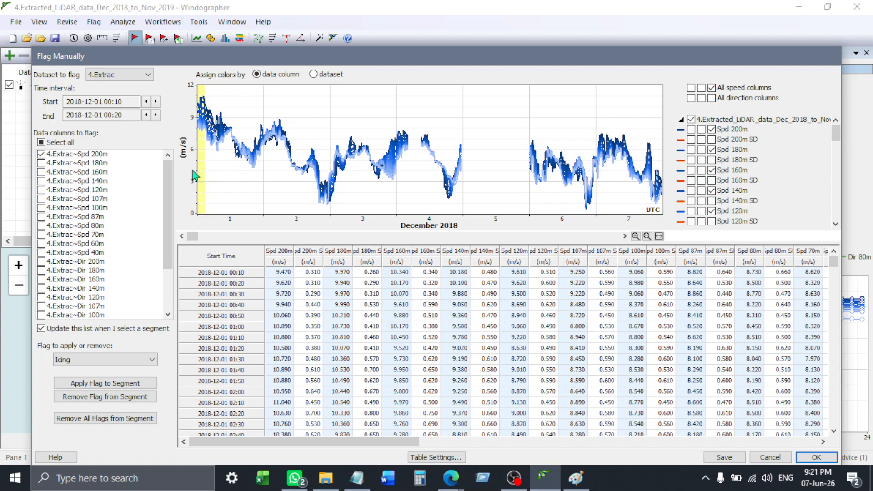
scroll(229, 144, "up", 1)
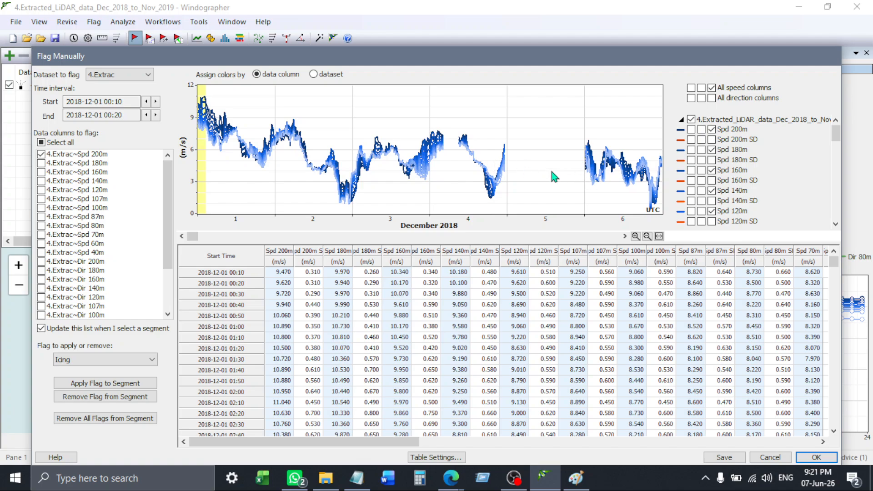
scroll(419, 163, "down", 1)
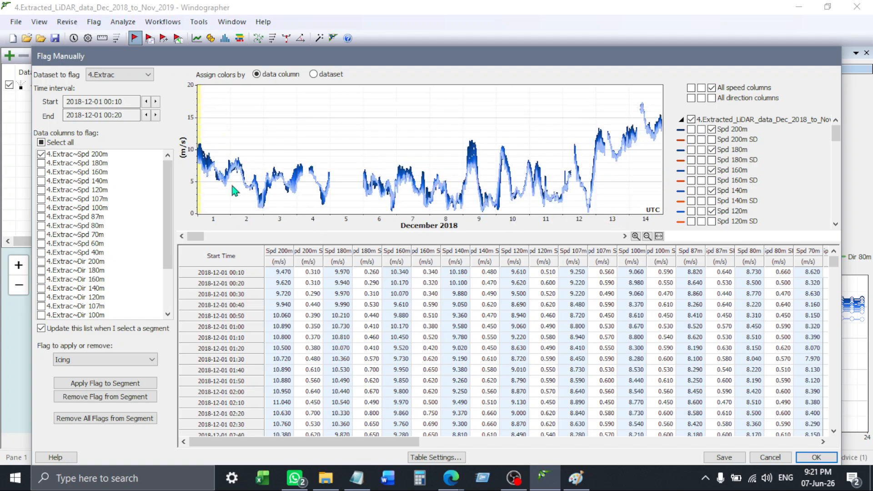
scroll(328, 165, "down", 1)
scroll(339, 172, "down", 1)
scroll(377, 173, "down", 1)
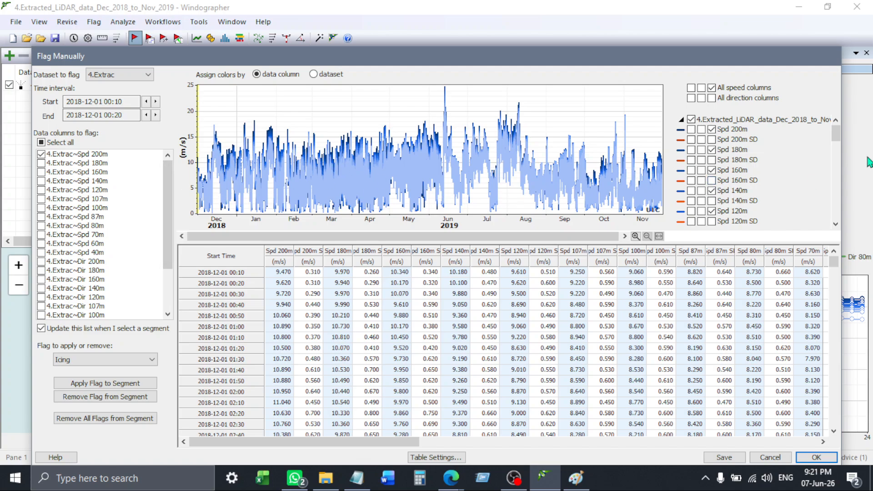
scroll(214, 182, "up", 4)
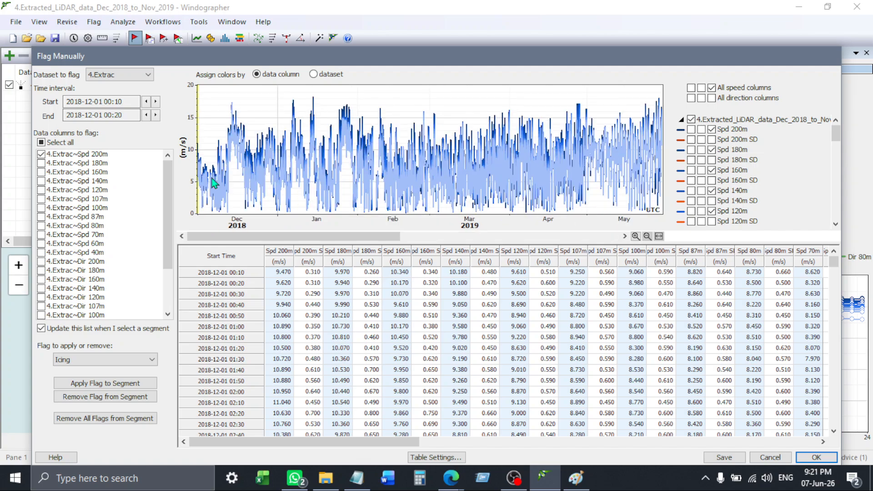
scroll(214, 184, "up", 3)
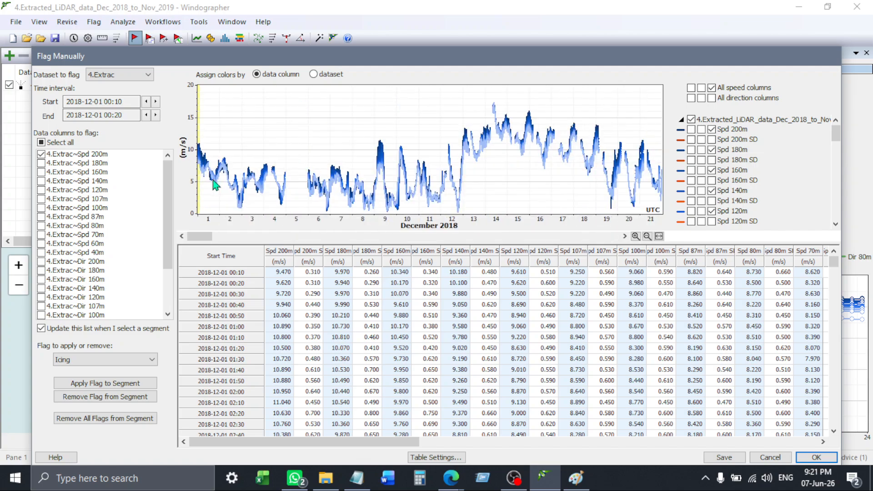
left_click_drag(200, 138, 208, 139)
scroll(208, 139, "up", 1)
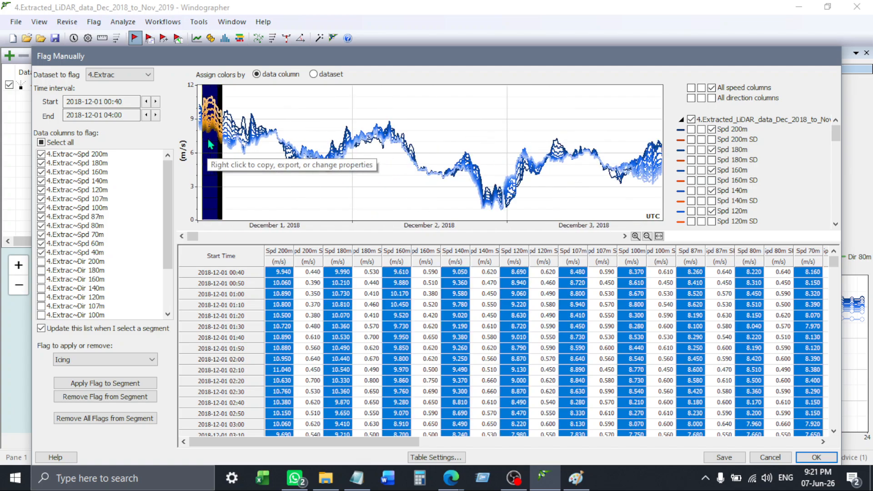
scroll(211, 143, "up", 3)
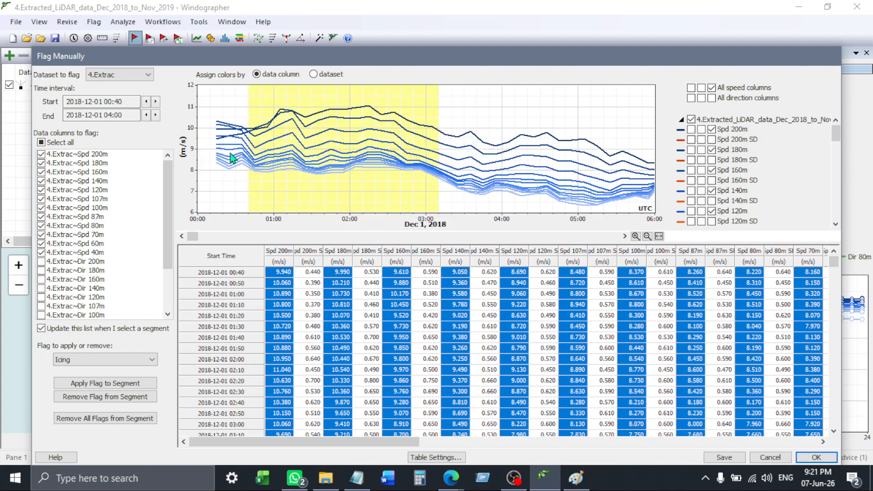
left_click_drag(220, 130, 289, 163)
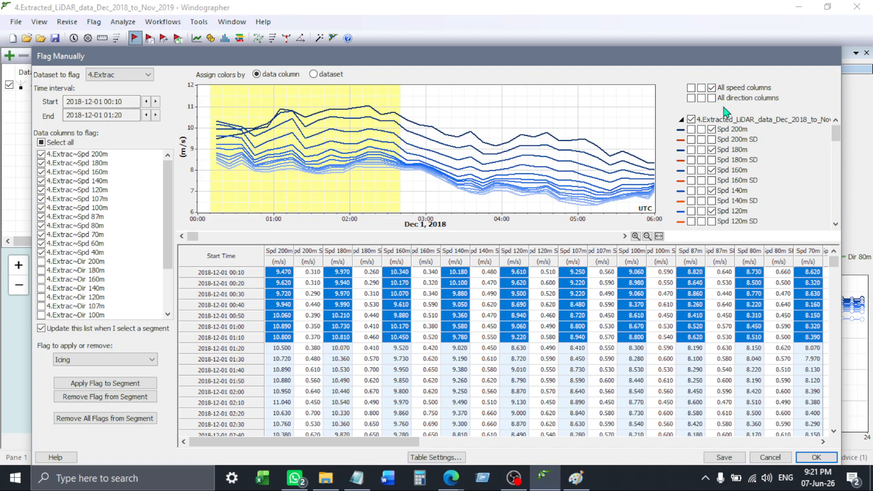
scroll(739, 157, "down", 1)
scroll(739, 157, "up", 1)
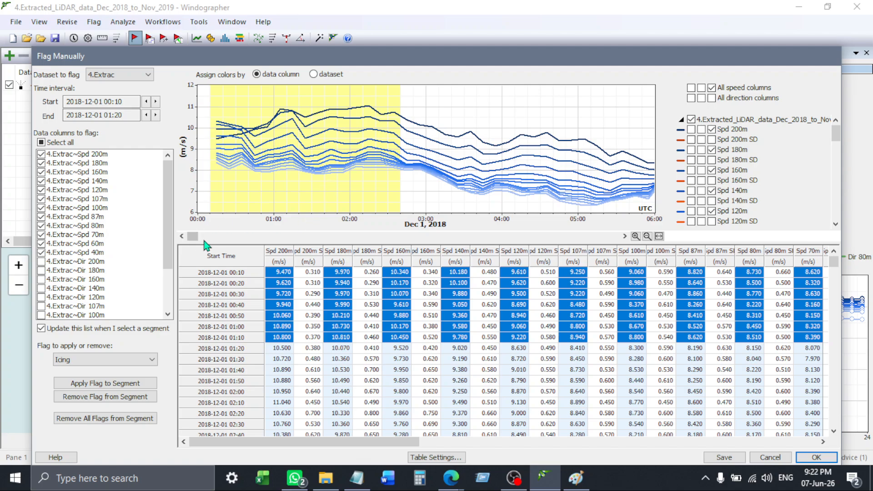
left_click_drag(195, 238, 206, 240)
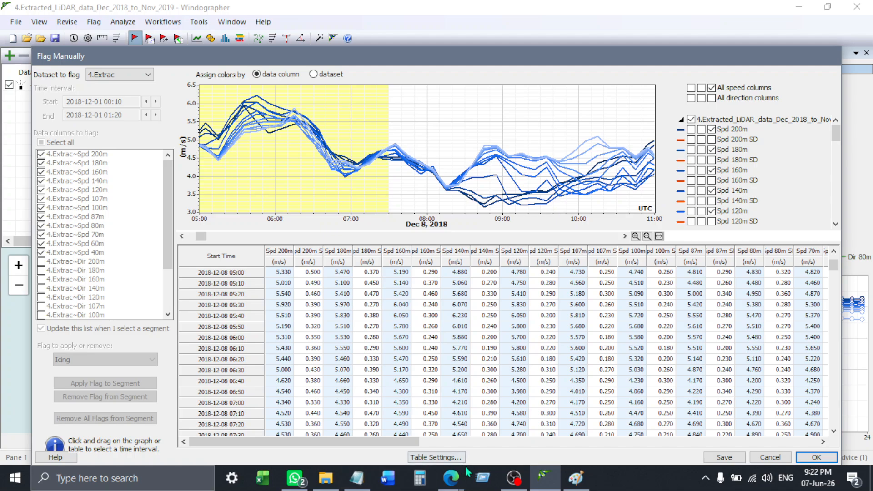
Switch to Paint and pencil three stacked wavy lines above a fourth curve rising to a tall peak, with a loop around the peak
left_click(575, 479)
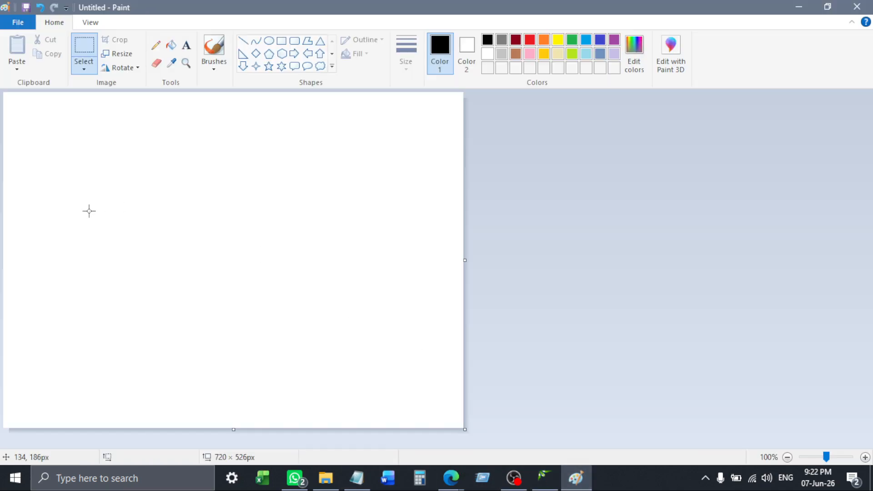
left_click_drag(40, 247, 97, 254)
left_click(156, 45)
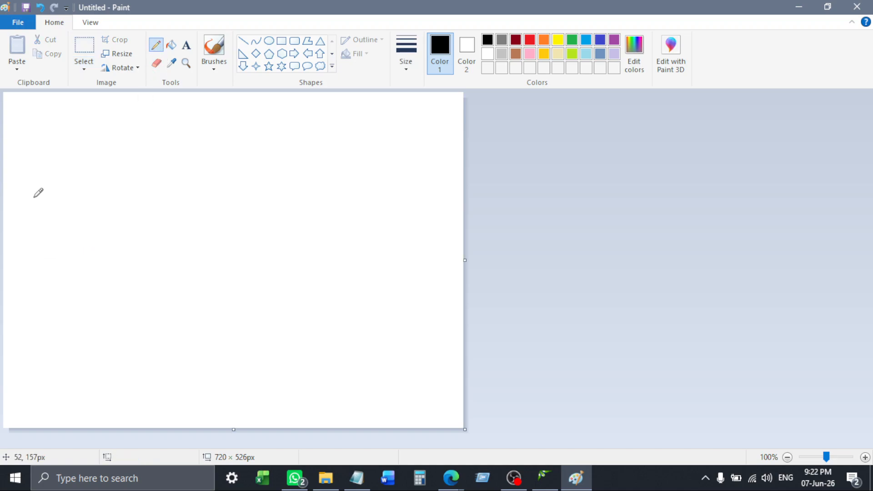
mouse_move(34, 204)
left_mouse_down()
mouse_move(94, 180)
mouse_move(240, 183)
left_mouse_up()
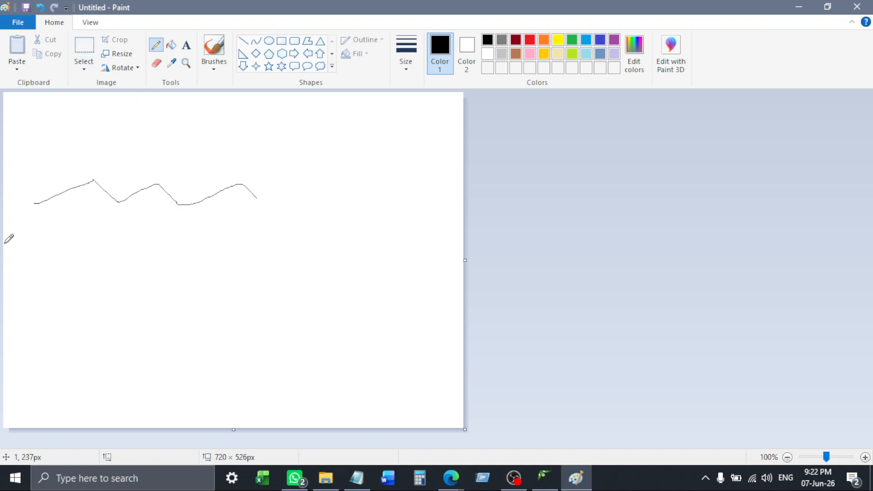
mouse_move(39, 236)
left_mouse_down()
mouse_move(111, 222)
mouse_move(262, 239)
left_mouse_up()
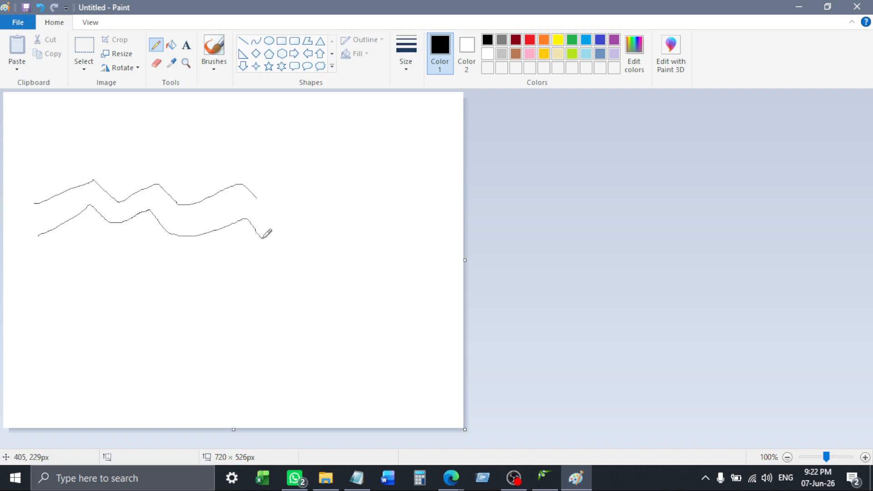
mouse_move(53, 266)
left_mouse_down()
mouse_move(88, 242)
mouse_move(277, 250)
left_mouse_up()
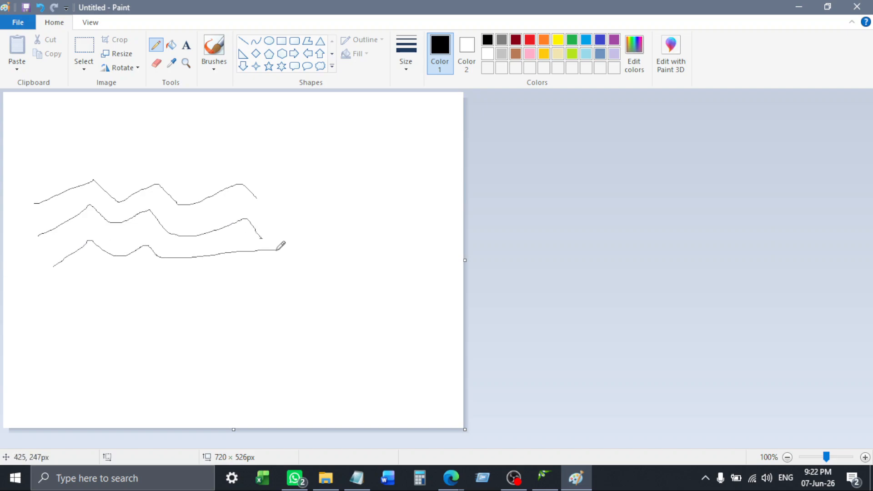
mouse_move(30, 297)
left_mouse_down()
mouse_move(114, 292)
mouse_move(168, 303)
mouse_move(296, 159)
mouse_move(382, 227)
mouse_move(434, 292)
mouse_move(456, 300)
left_mouse_up()
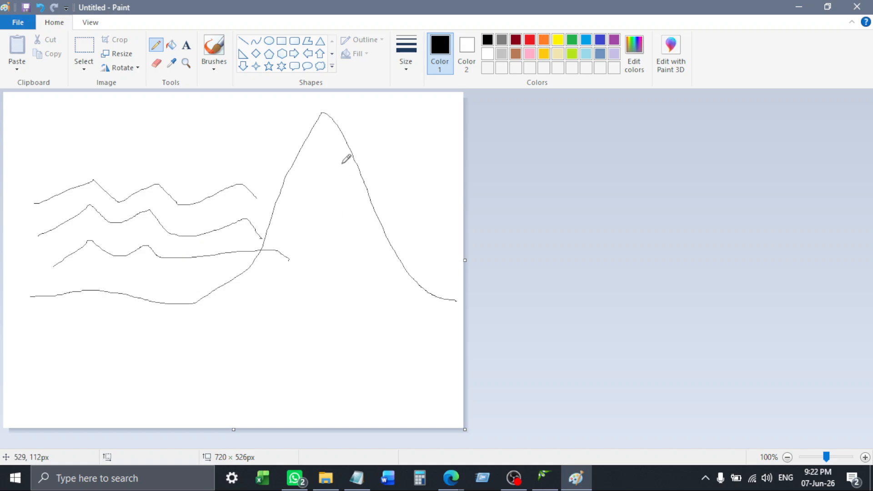
mouse_move(312, 102)
left_mouse_down()
mouse_move(223, 296)
mouse_move(411, 209)
mouse_move(327, 101)
left_mouse_up()
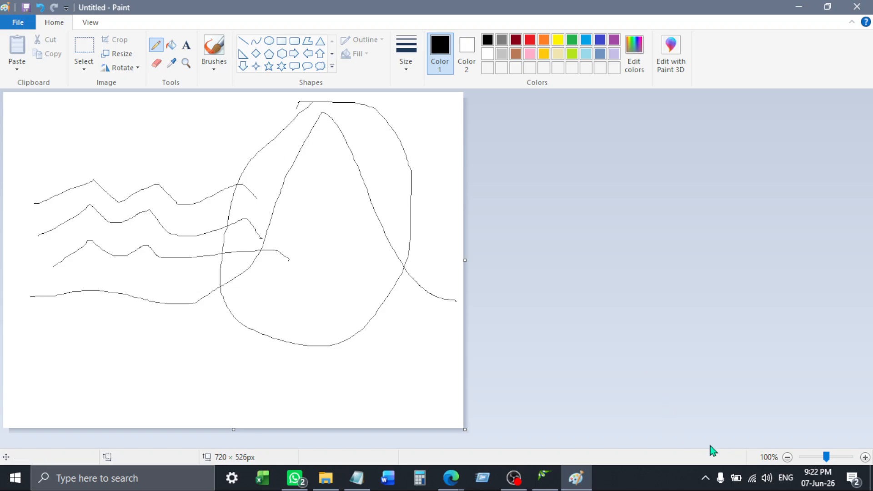
left_click(545, 477)
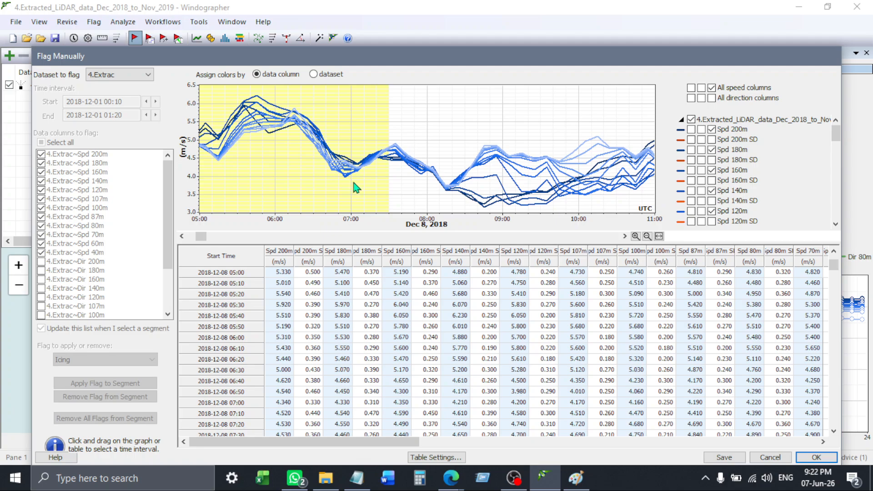
left_click(300, 294)
left_click(283, 296)
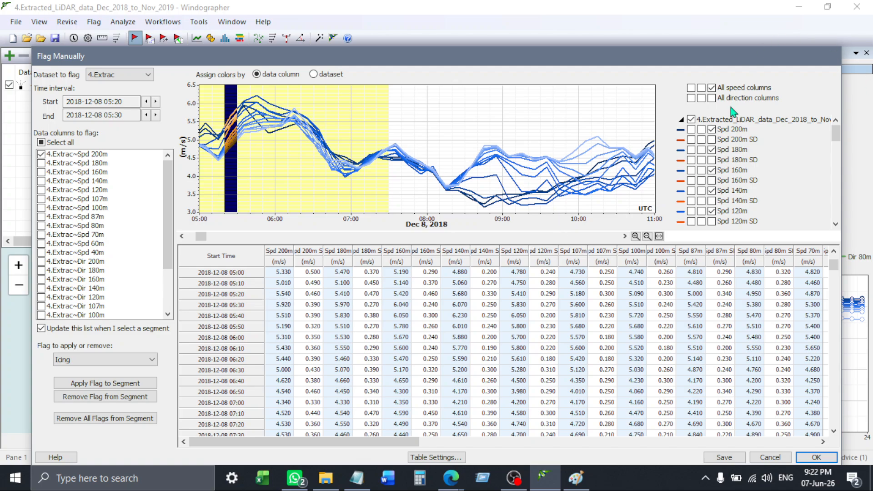
left_click(702, 132)
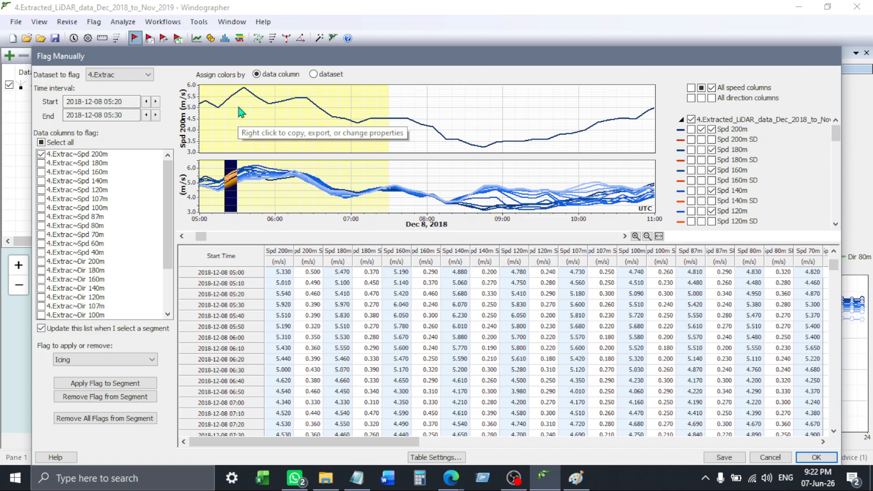
left_click(118, 361)
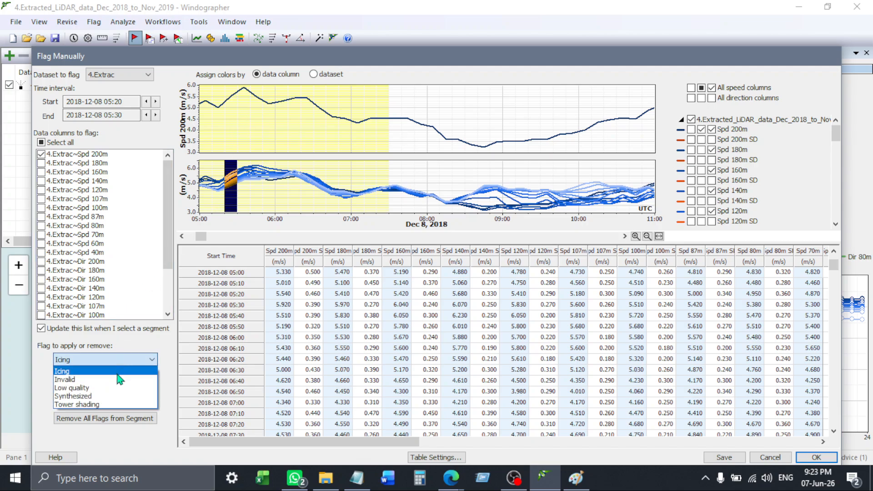
left_click(115, 388)
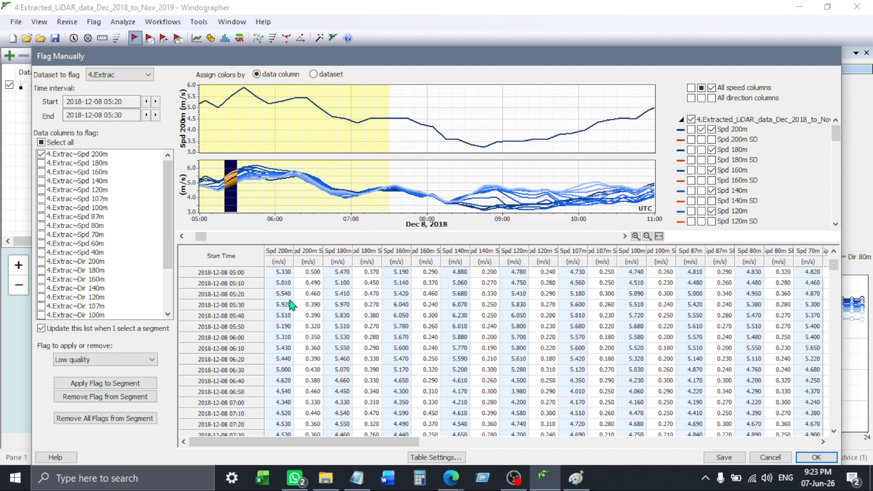
left_click(106, 359)
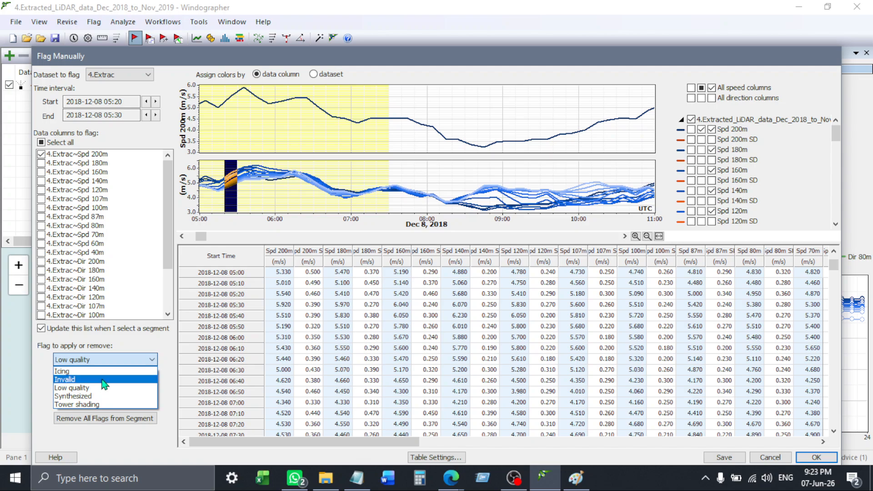
left_click(97, 380)
left_click(139, 360)
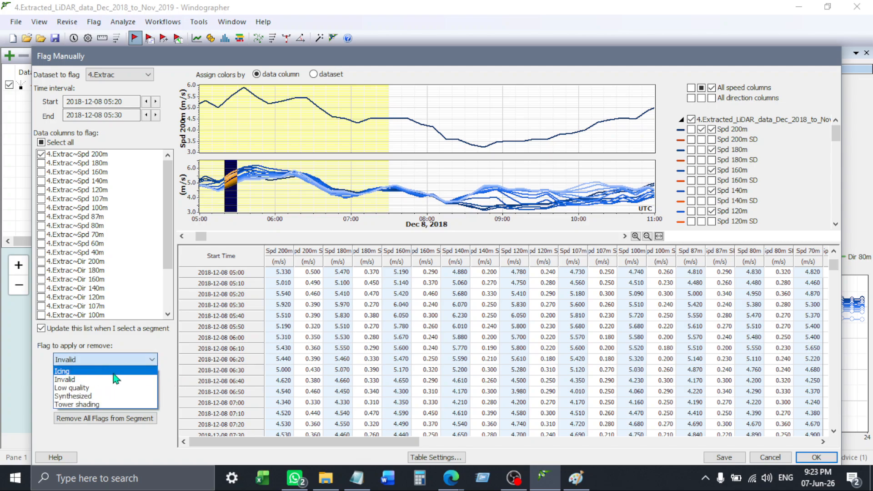
left_click(77, 379)
left_click(84, 360)
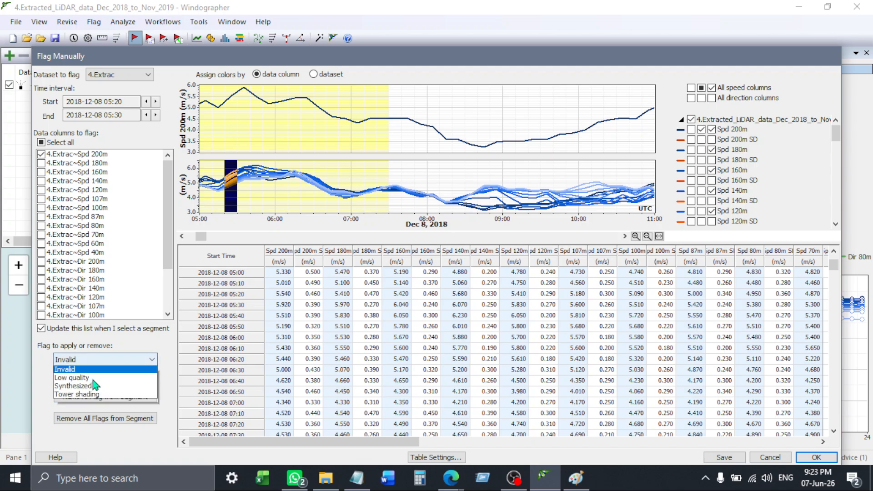
left_click(85, 389)
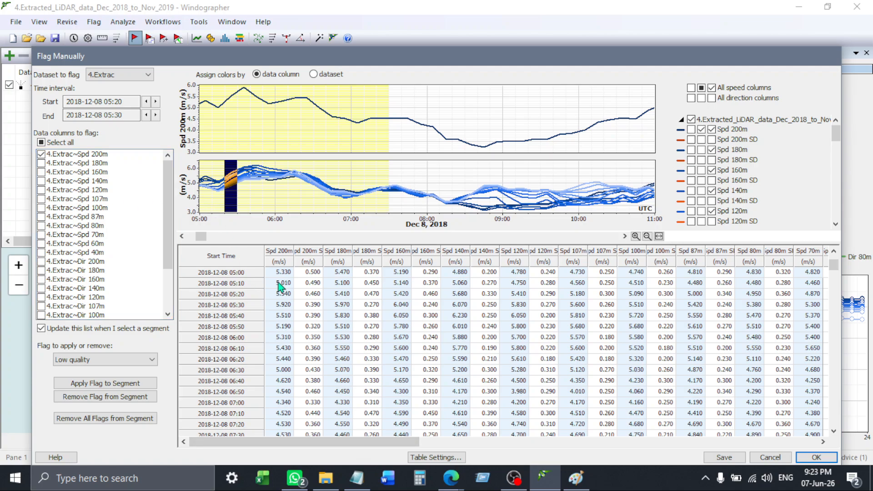
left_click_drag(278, 285, 290, 436)
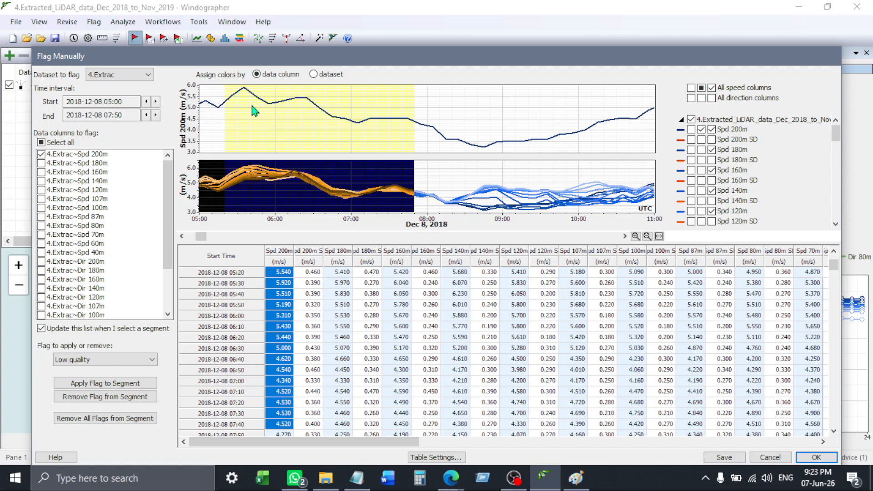
Switch to Paint, pencil strokes across the first bumps and the peak, loop around the whole sketch, and add a mark below it
left_click(575, 478)
left_click_drag(59, 187, 133, 193)
left_click_drag(76, 208, 133, 207)
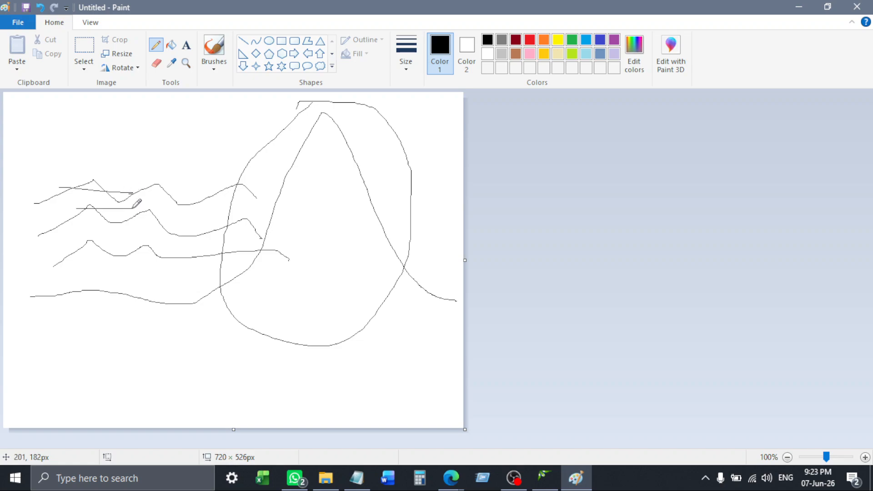
left_click_drag(76, 242, 140, 253)
left_click_drag(286, 118, 370, 111)
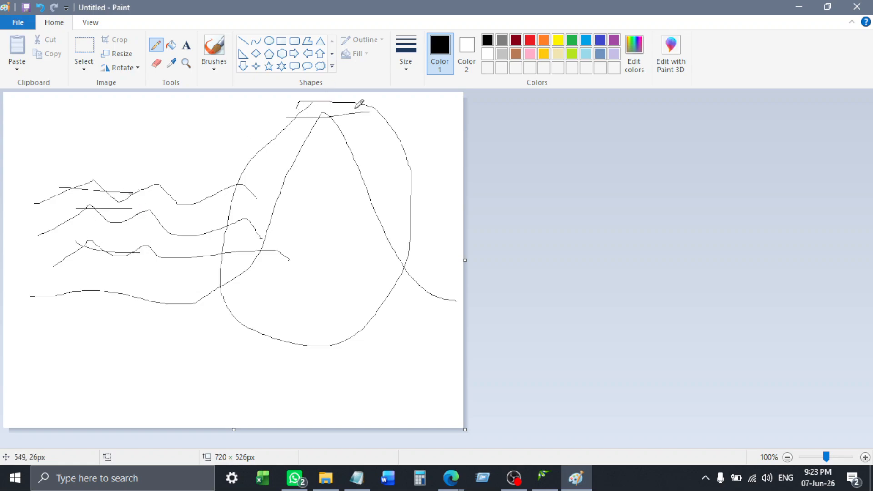
mouse_move(296, 112)
left_mouse_down()
mouse_move(121, 306)
mouse_move(353, 91)
mouse_move(298, 146)
left_mouse_up()
mouse_move(164, 359)
left_mouse_down()
mouse_move(204, 389)
mouse_move(142, 396)
left_mouse_up()
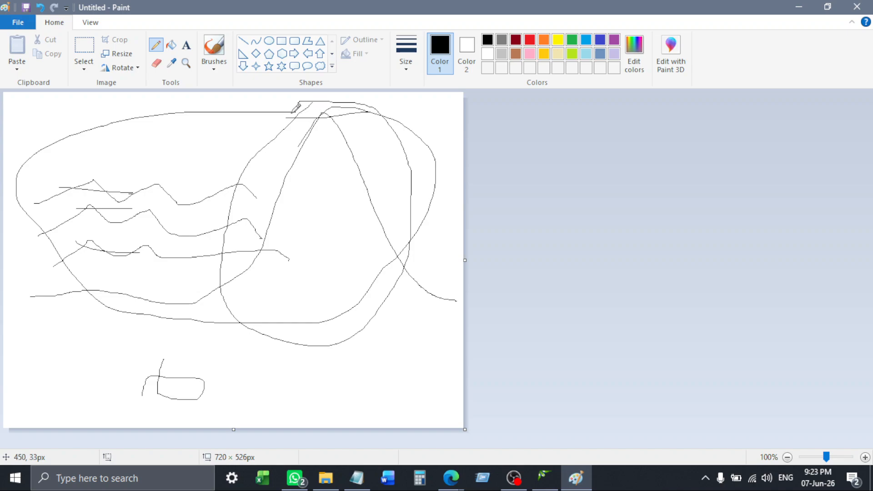
mouse_move(292, 113)
left_mouse_down()
mouse_move(361, 117)
mouse_move(300, 103)
mouse_move(330, 123)
left_mouse_up()
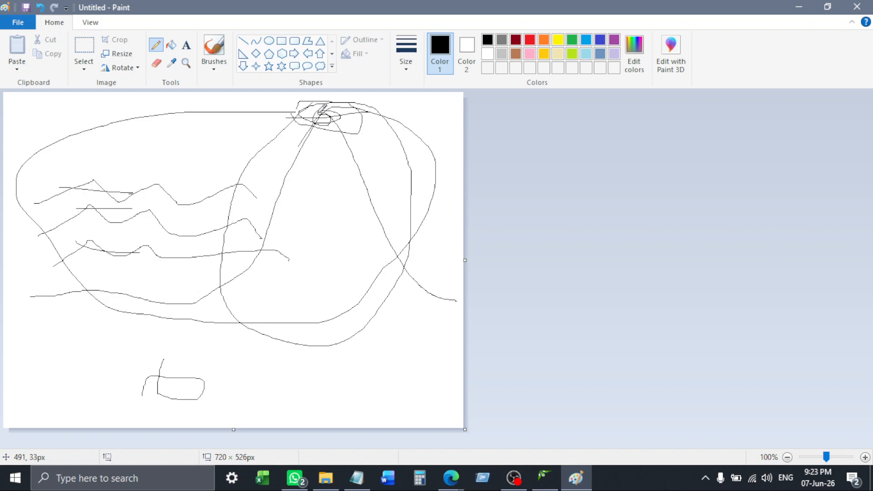
Mark and encircle the first bumps of the stacked curves, and draw two marks separated by a vertical line below the sketch
mouse_move(77, 189)
left_mouse_down()
mouse_move(108, 212)
mouse_move(117, 241)
left_mouse_up()
mouse_move(69, 281)
left_mouse_down()
mouse_move(104, 285)
mouse_move(90, 286)
left_mouse_up()
mouse_move(90, 168)
left_mouse_down()
mouse_move(89, 321)
mouse_move(74, 189)
left_mouse_up()
mouse_move(101, 350)
left_mouse_down()
mouse_move(106, 377)
mouse_move(90, 361)
left_mouse_up()
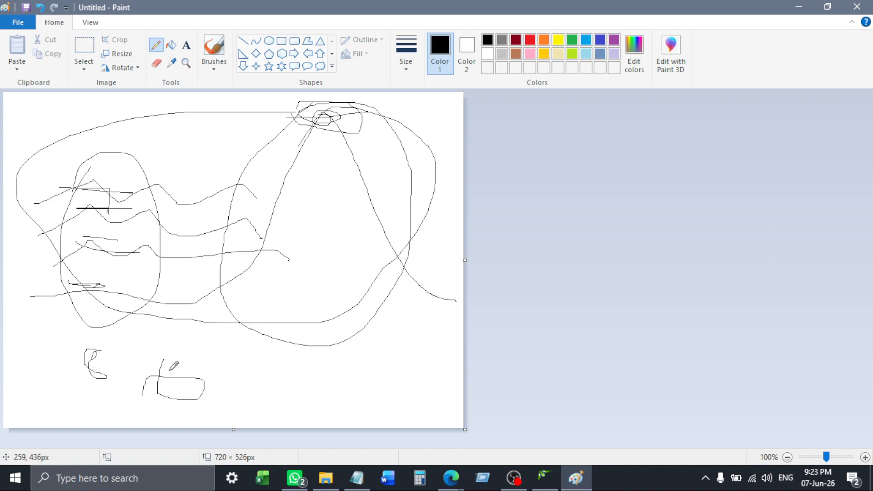
left_click_drag(158, 390, 192, 368)
left_click_drag(137, 342, 135, 415)
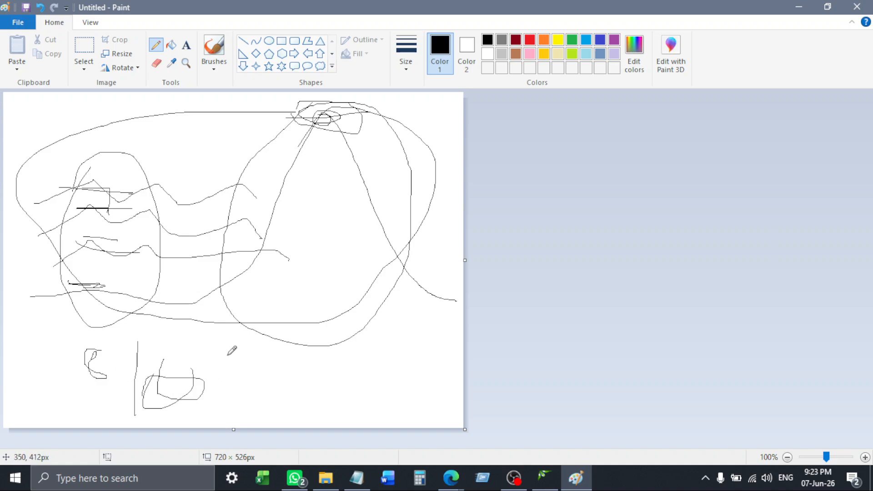
Write the numbers 6.015 and 5.8 by hand beneath the sketch, beside the existing marks
mouse_move(227, 355)
left_mouse_down()
mouse_move(229, 367)
mouse_move(262, 362)
mouse_move(254, 359)
mouse_move(269, 366)
mouse_move(279, 354)
mouse_move(289, 361)
mouse_move(229, 387)
mouse_move(245, 400)
mouse_move(234, 403)
left_mouse_up()
left_click(244, 362)
left_click(248, 393)
mouse_move(274, 378)
left_mouse_down()
mouse_move(269, 407)
mouse_move(275, 376)
left_mouse_up()
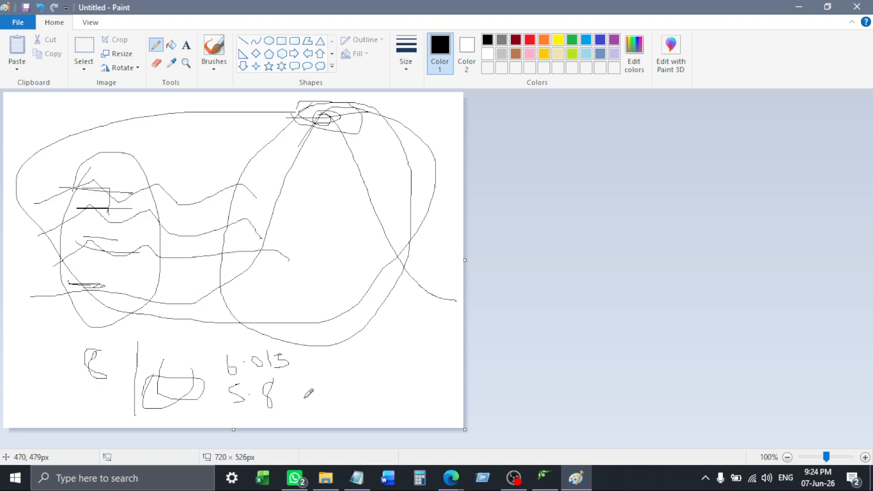
Switch to Windographer and select Spd 200m segments on 2018-12-08, from 05:20 to 05:50 and from 15:40 to 19:40
left_click(542, 479)
scroll(324, 173, "down", 2)
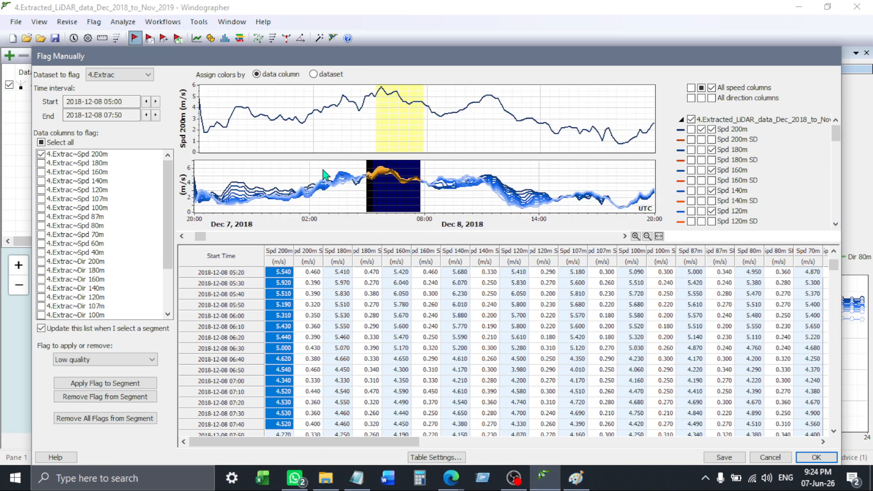
scroll(323, 171, "up", 2)
scroll(323, 170, "down", 3)
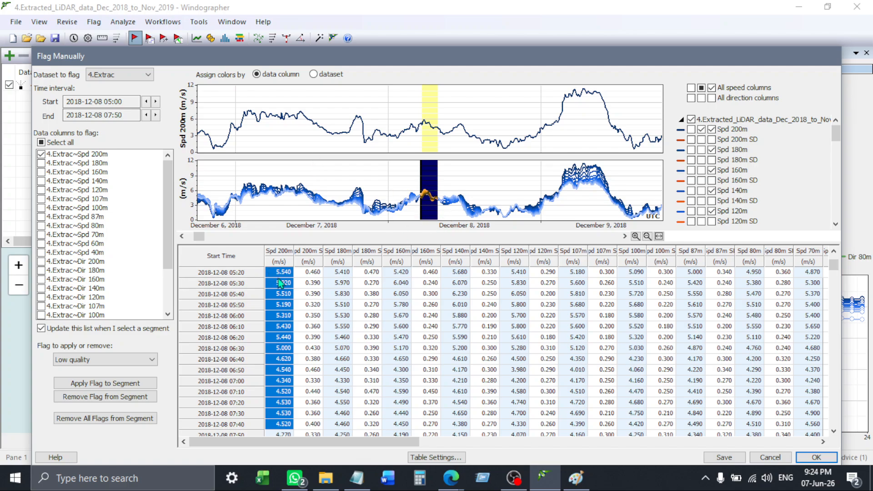
left_click_drag(281, 283, 283, 293)
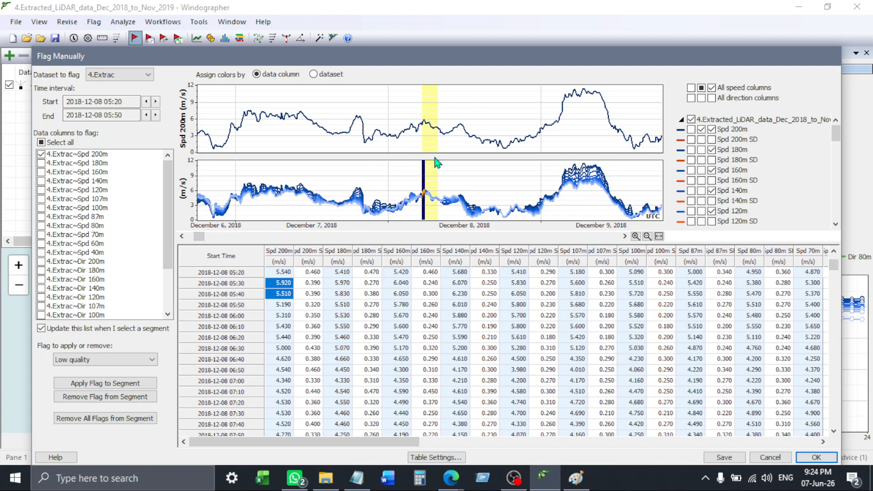
left_click_drag(490, 148, 512, 148)
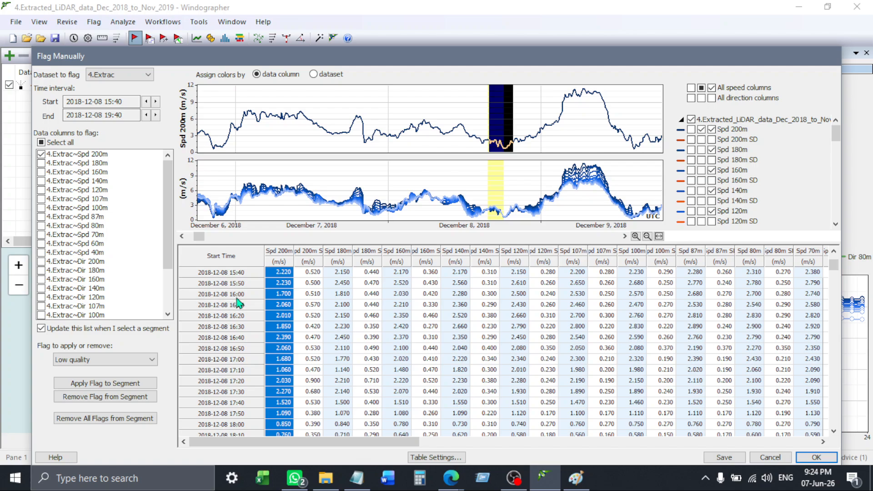
left_click_drag(567, 88, 601, 101)
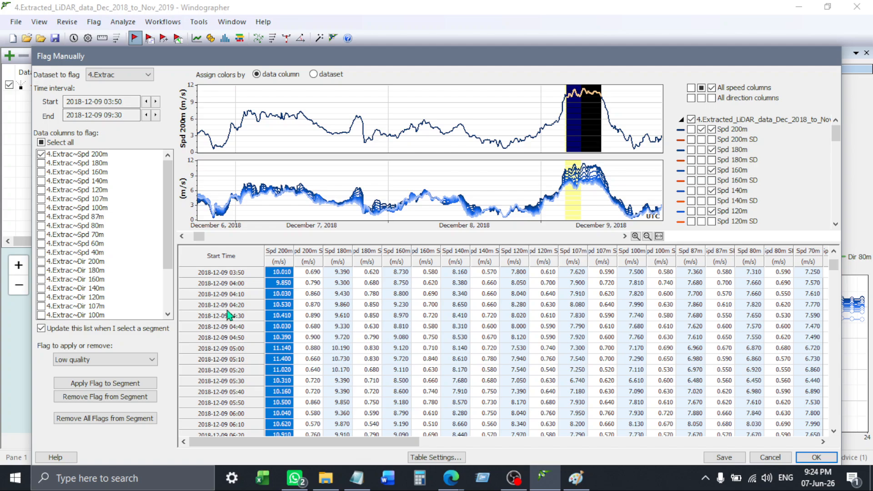
left_click(279, 294)
key("Up")
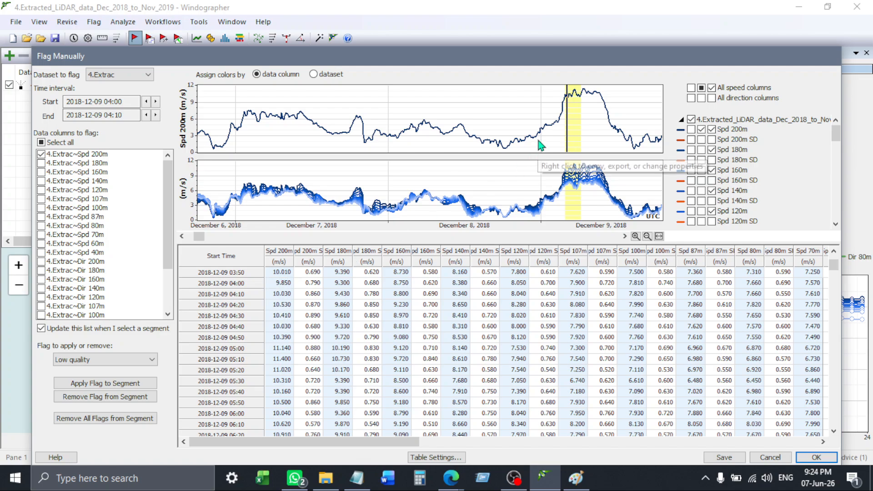
scroll(541, 146, "down", 5)
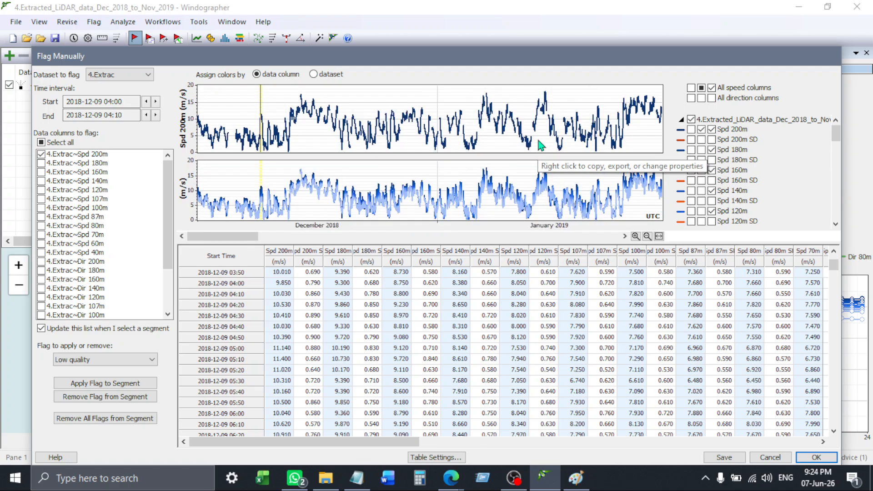
scroll(541, 145, "down", 3)
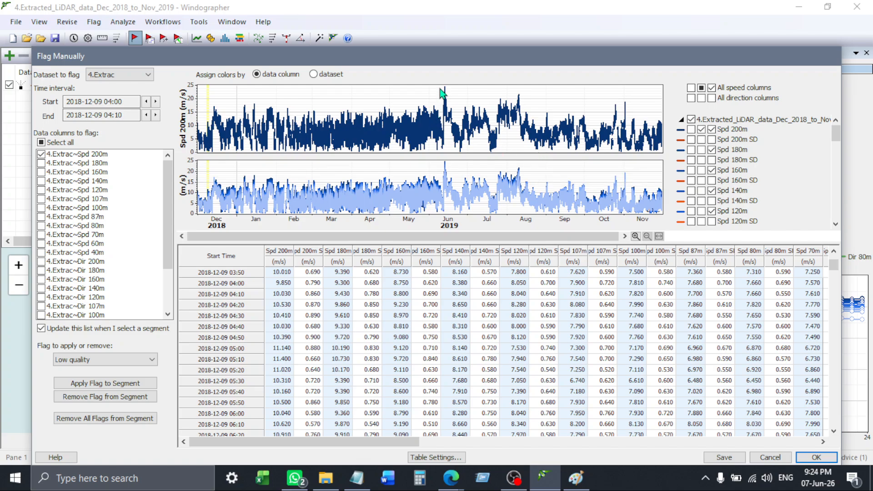
left_click_drag(451, 96, 439, 98)
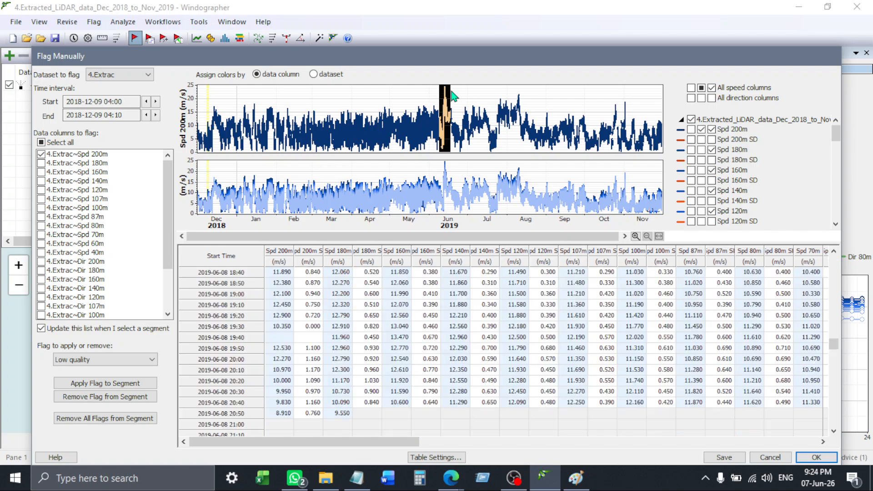
scroll(455, 139, "up", 3)
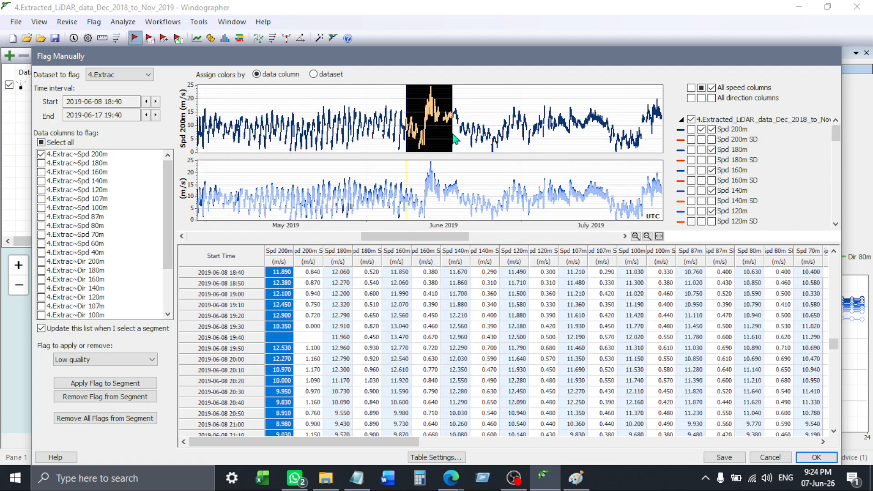
scroll(454, 138, "down", 3)
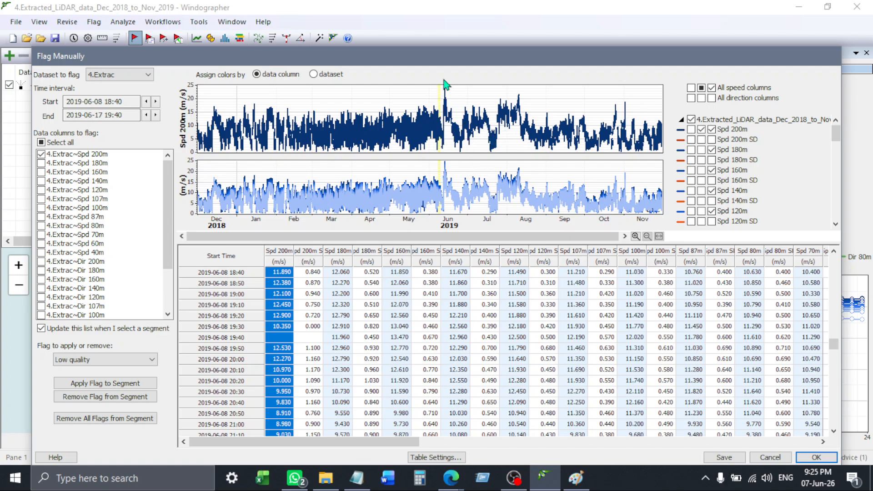
left_click(702, 129)
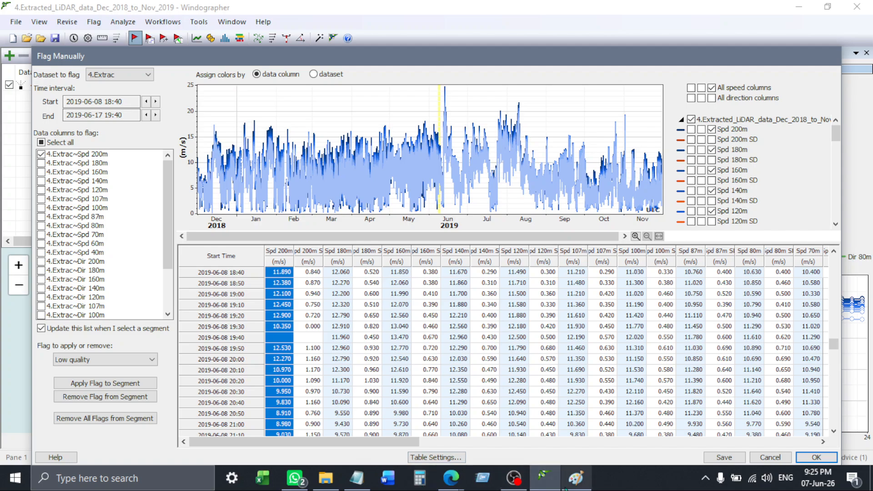
Switch to Paint, clear the whole canvas and draw a long horizontal pencil line across its upper half
left_click(576, 478)
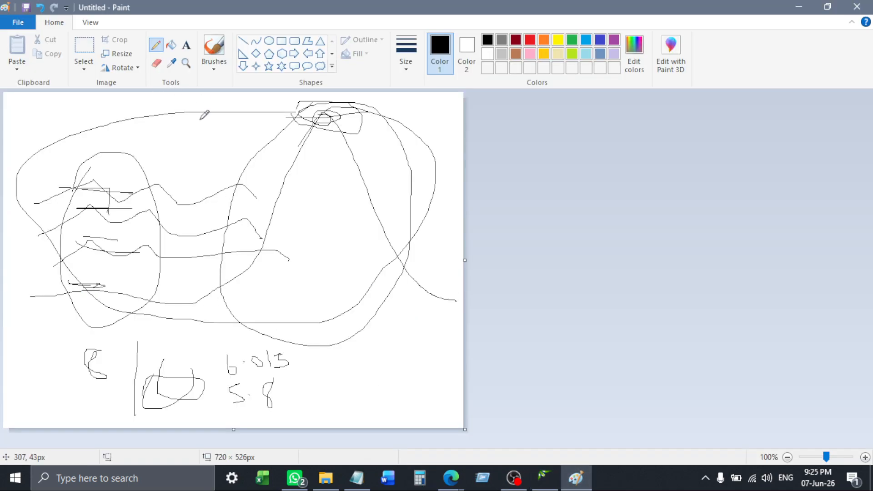
key("ctrl+a")
key("Delete")
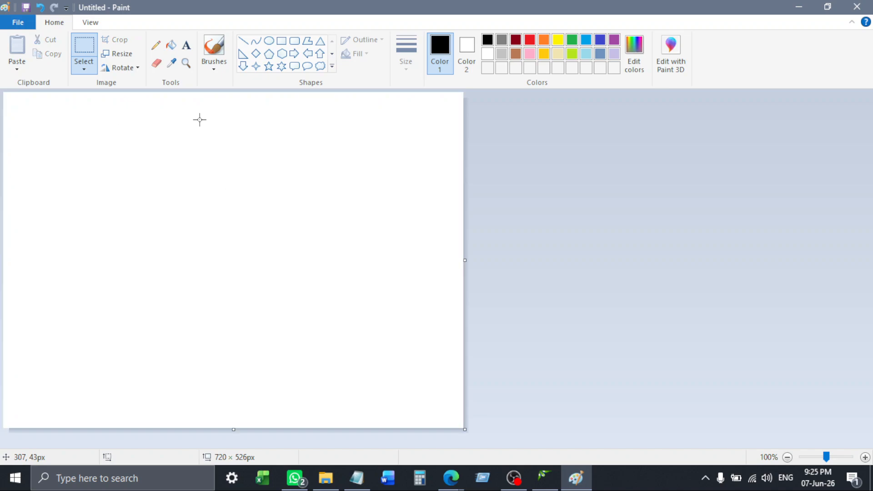
left_click(164, 49)
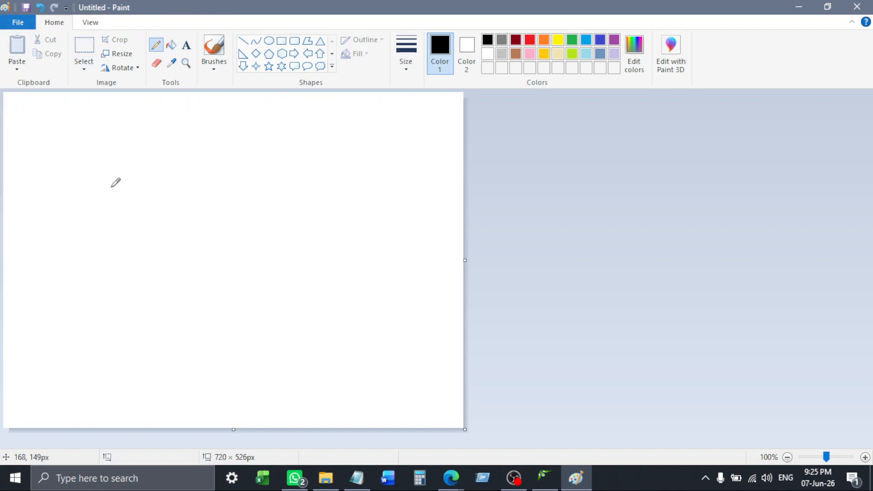
left_click_drag(106, 191, 320, 190)
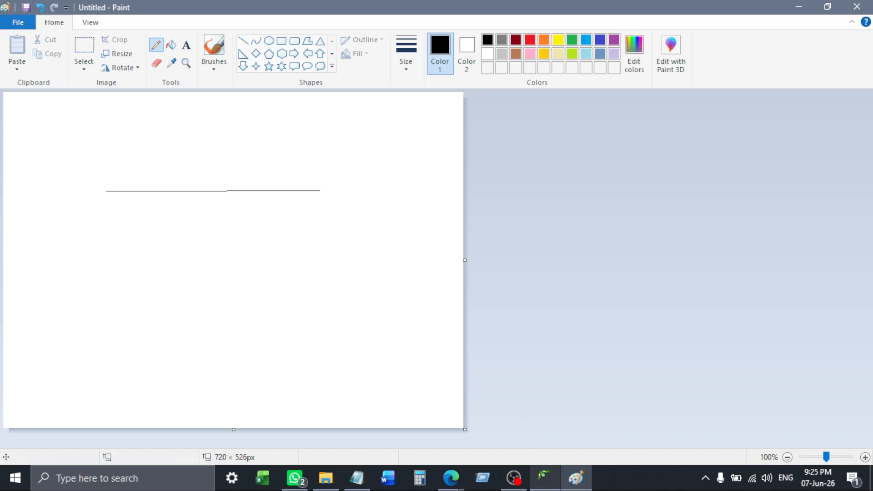
Switch to Windographer and inspect single Spd 200m values on 2019-06-08 up to 20:00, plus the Spd 200m SD value at 19:30
left_click(544, 477)
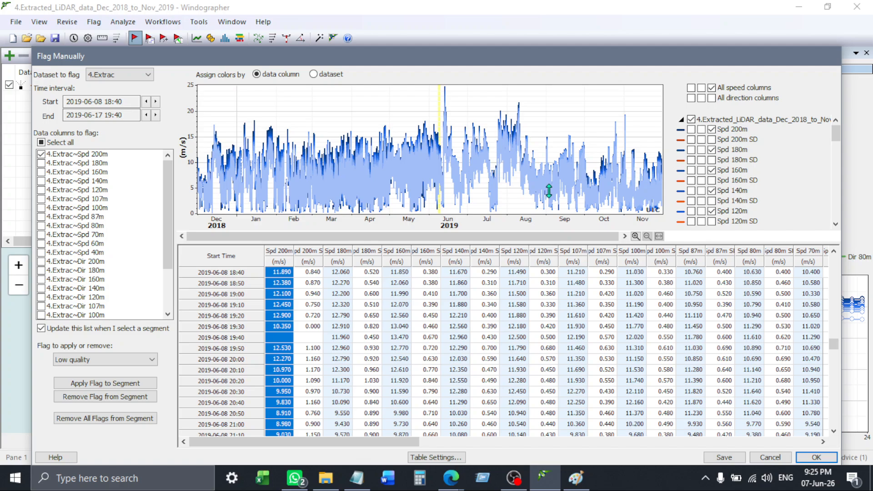
left_click(274, 286)
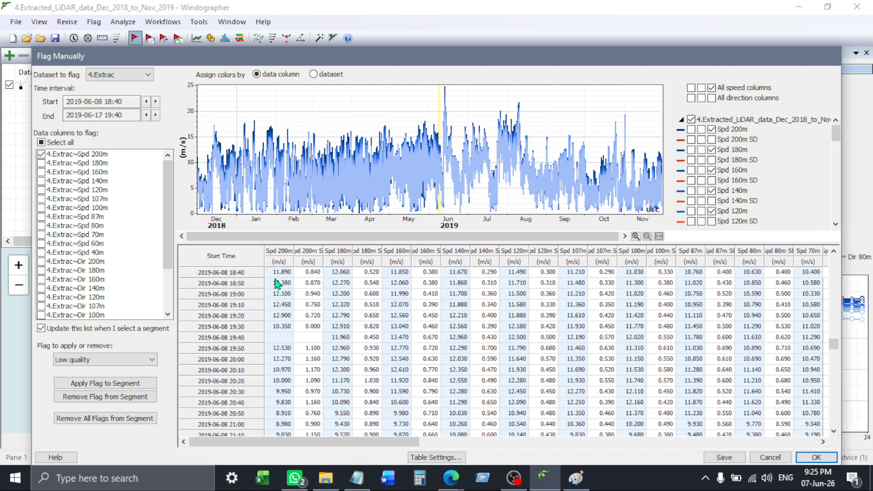
left_click(283, 315)
left_click(279, 359)
scroll(272, 321, "down", 1)
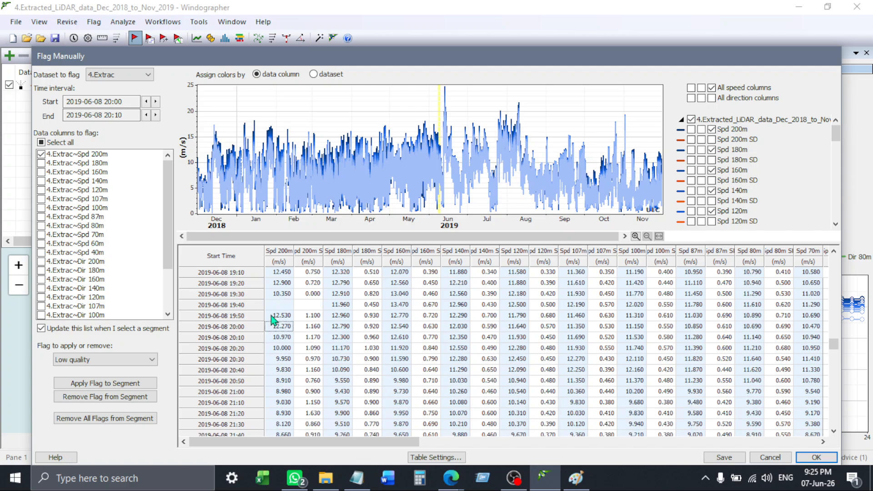
left_click(314, 294)
scroll(305, 302, "up", 3)
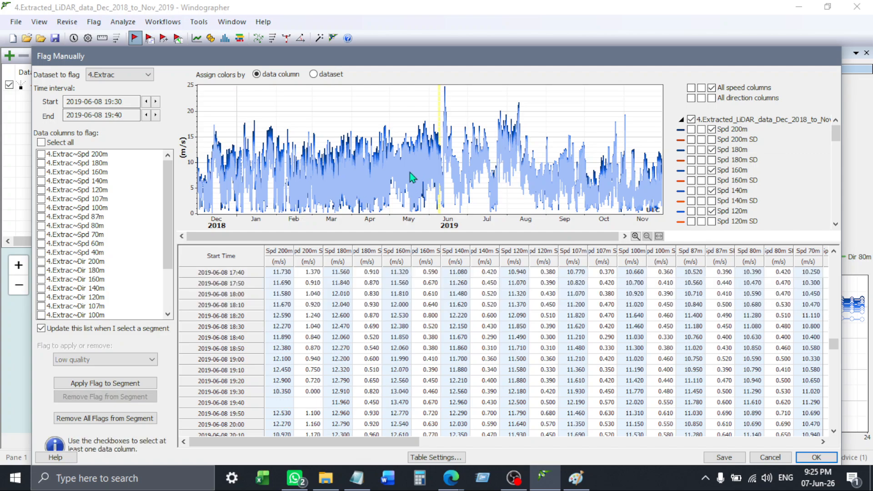
left_click_drag(220, 205, 583, 198)
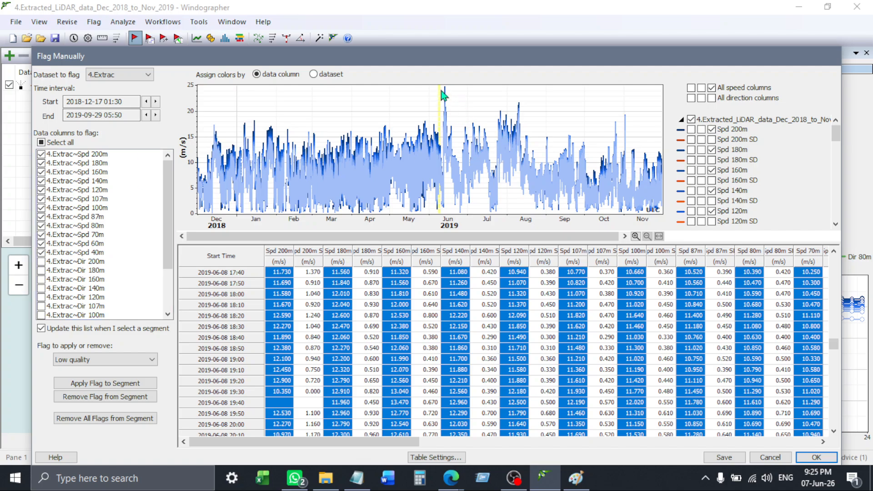
left_click_drag(440, 89, 451, 91)
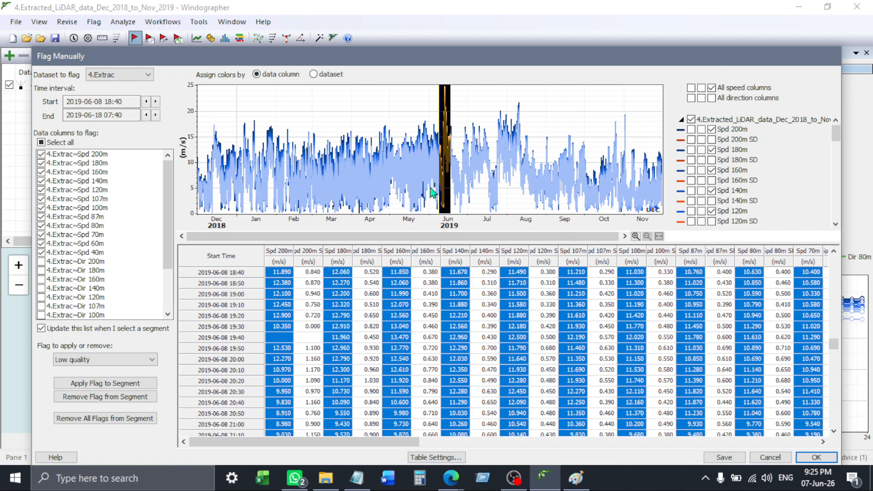
left_click(419, 121)
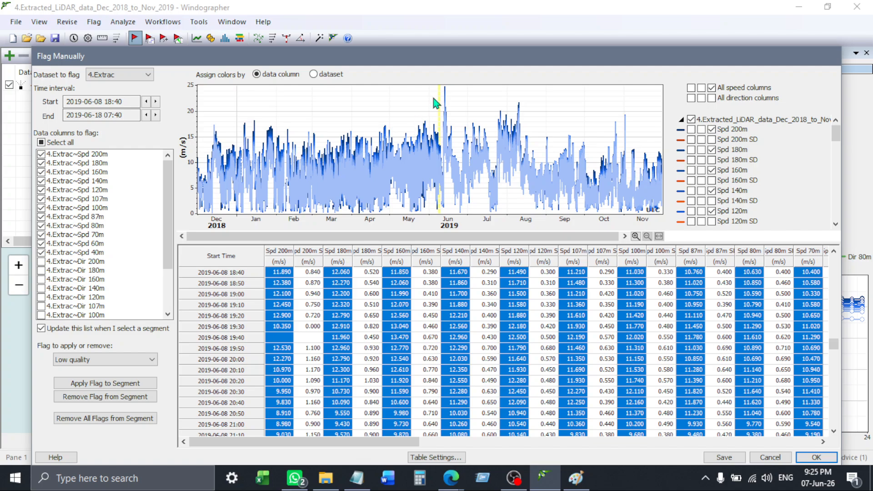
left_click_drag(442, 96, 453, 104)
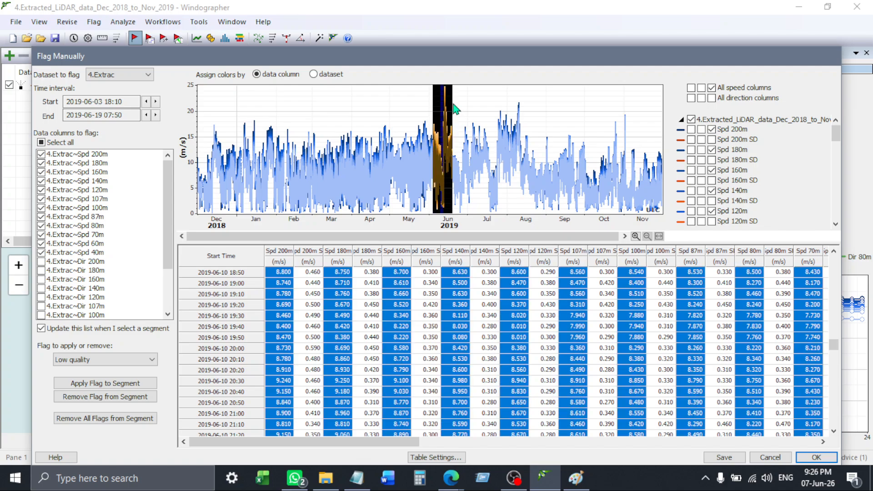
scroll(448, 107, "up", 2)
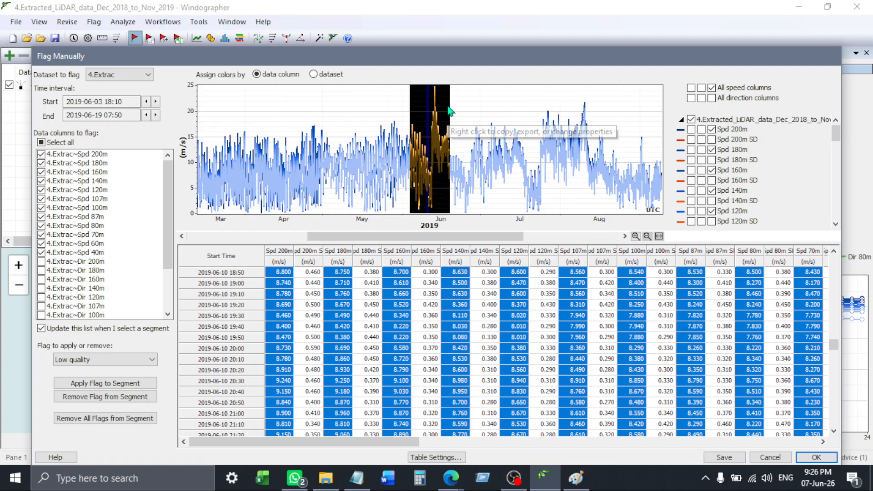
scroll(427, 99, "up", 2)
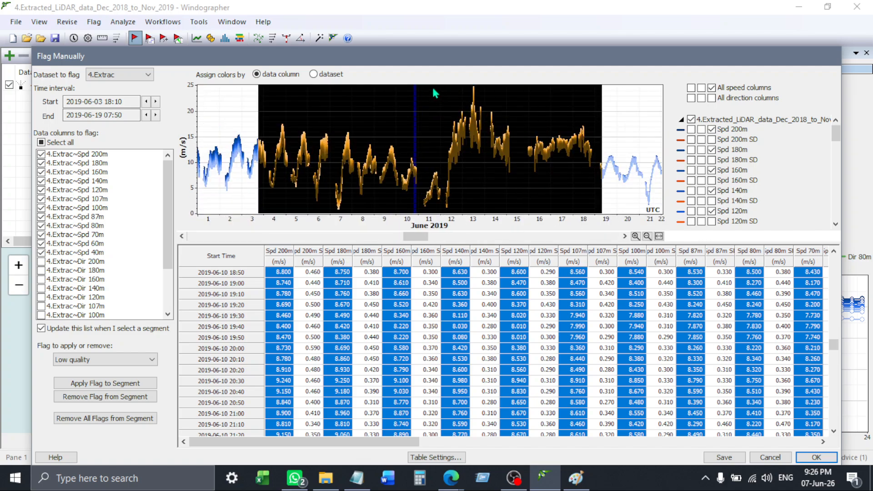
left_click(530, 163)
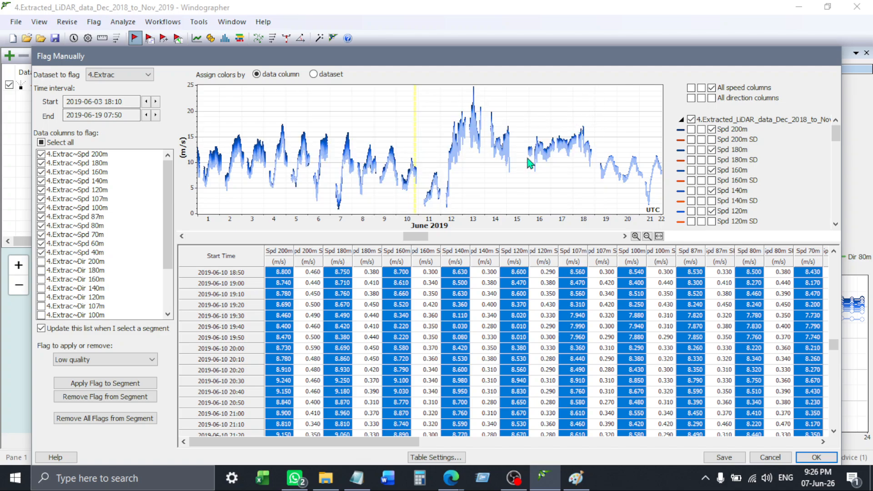
scroll(530, 163, "up", 3)
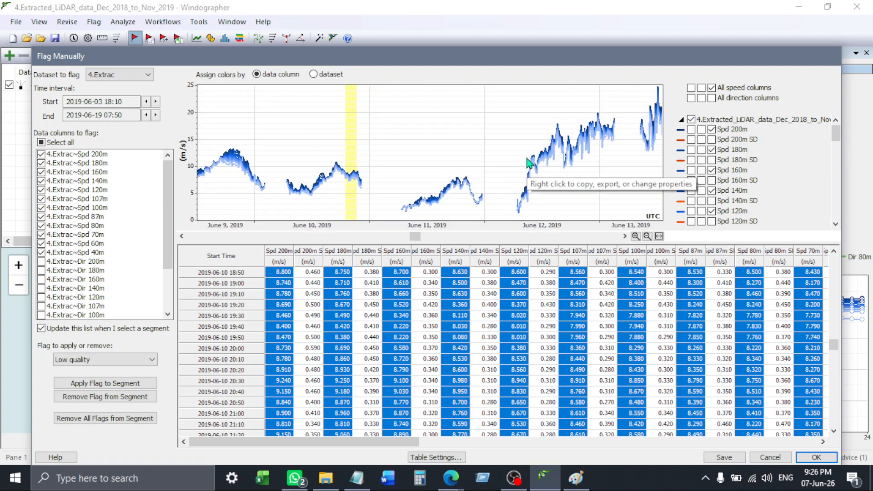
scroll(527, 166, "down", 5)
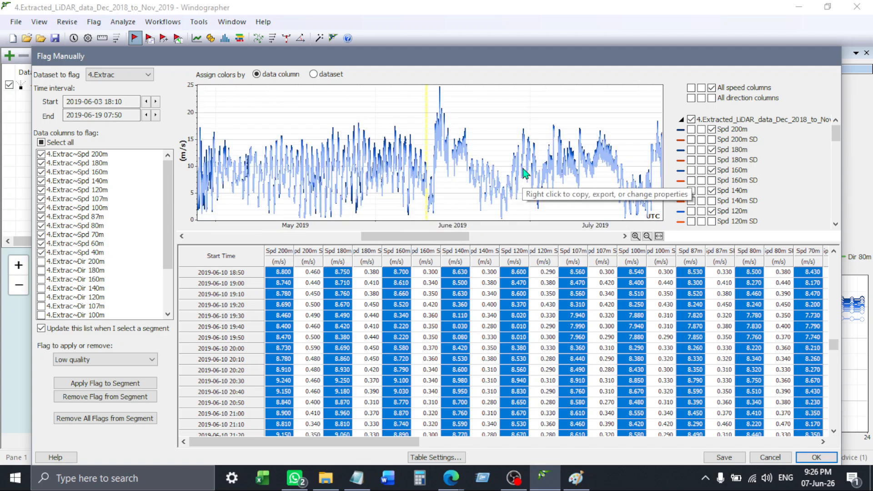
left_click(440, 90)
scroll(439, 93, "up", 5)
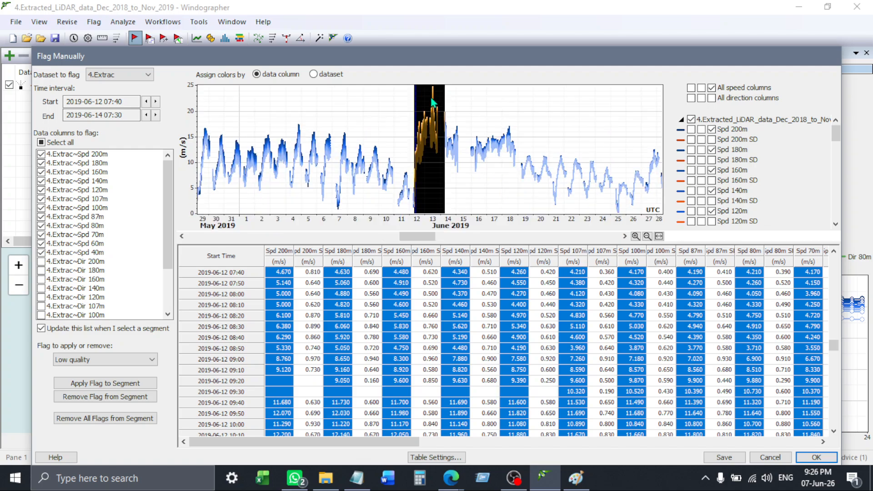
left_click(442, 91)
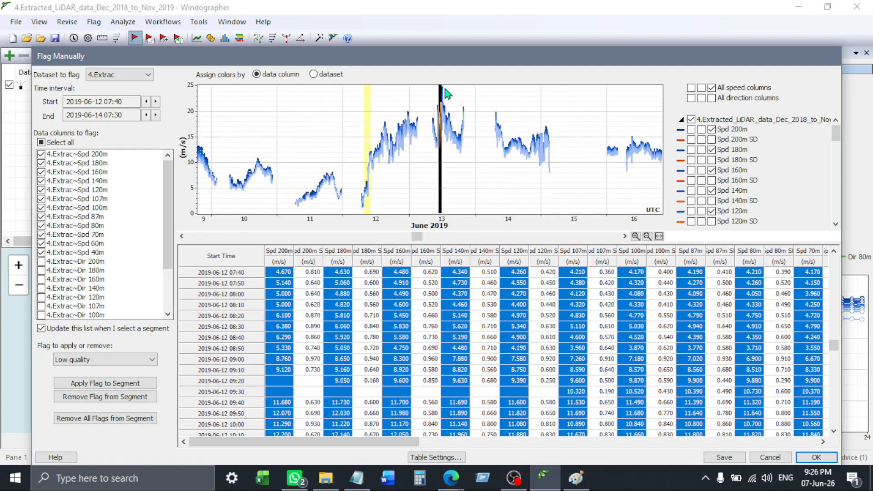
scroll(444, 96, "up", 2)
scroll(444, 103, "up", 5)
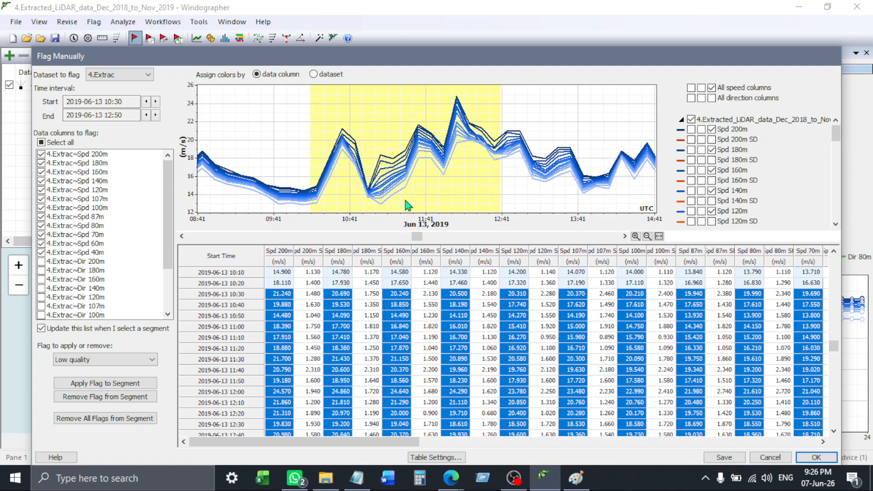
Switch to Paint and sketch a baseline with small bumps and a tall narrow peak below the horizontal line
left_click(576, 478)
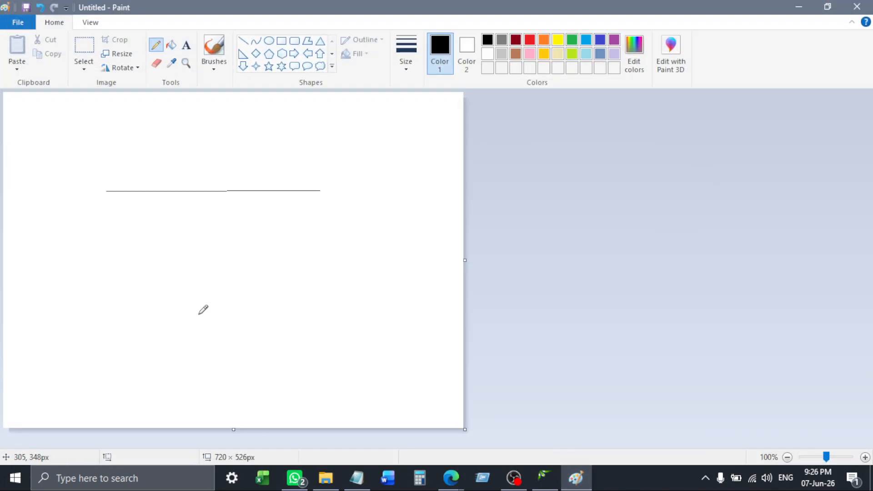
mouse_move(62, 306)
left_mouse_down()
mouse_move(106, 307)
mouse_move(145, 207)
mouse_move(166, 306)
mouse_move(145, 209)
mouse_move(141, 296)
mouse_move(132, 235)
mouse_move(153, 298)
mouse_move(227, 301)
left_mouse_up()
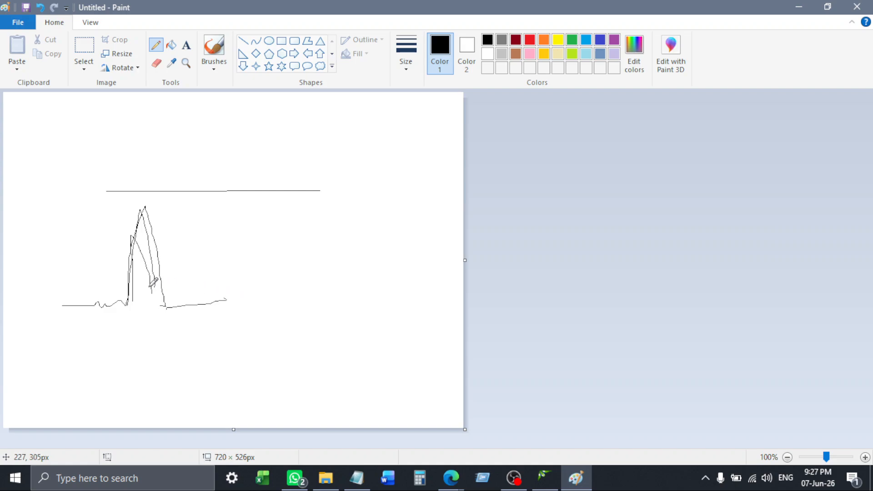
Extend the peak's falling curves into two flat tails and sketch a horizontal line across the peak's top
left_click_drag(150, 286, 210, 294)
left_click_drag(154, 288, 210, 293)
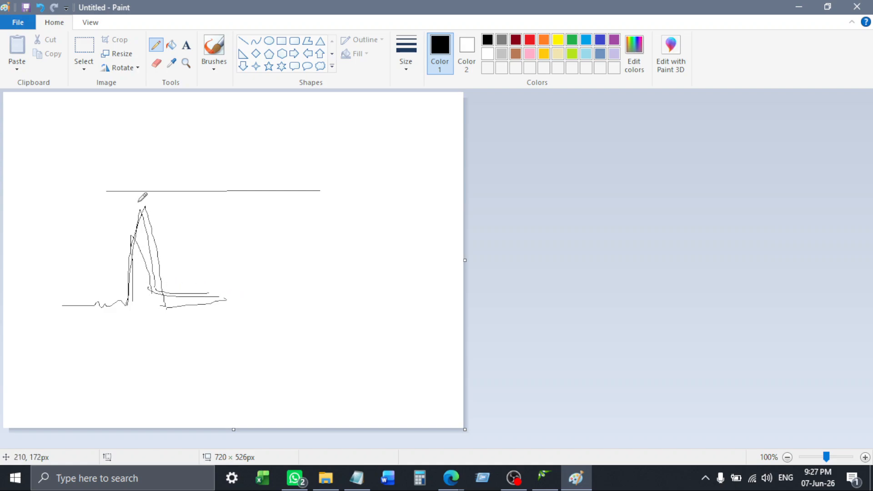
left_click_drag(28, 216, 238, 214)
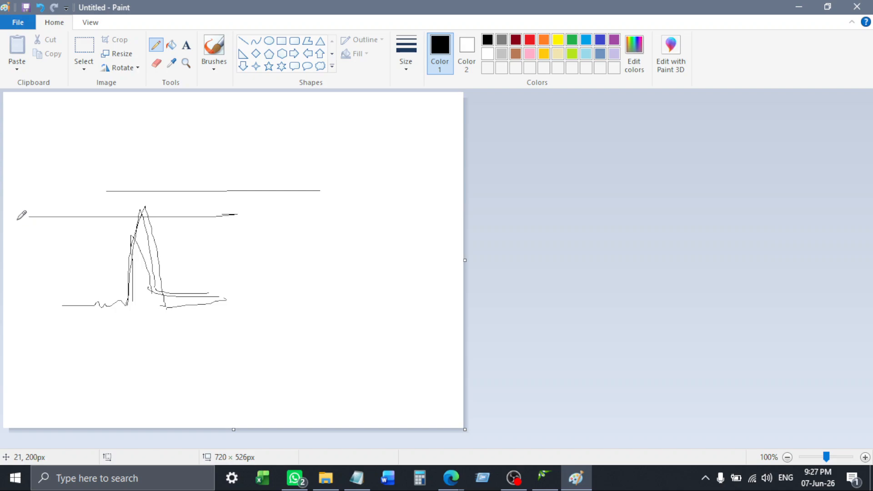
Mark the left ends of the baseline and the line across the peak with handwritten labels
left_click_drag(32, 301, 30, 308)
mouse_move(21, 207)
left_mouse_down()
mouse_move(20, 222)
mouse_move(26, 213)
mouse_move(32, 221)
left_mouse_up()
mouse_move(35, 303)
left_mouse_down()
mouse_move(49, 325)
mouse_move(16, 321)
left_mouse_up()
mouse_move(21, 225)
left_mouse_down()
mouse_move(30, 240)
mouse_move(41, 234)
left_mouse_up()
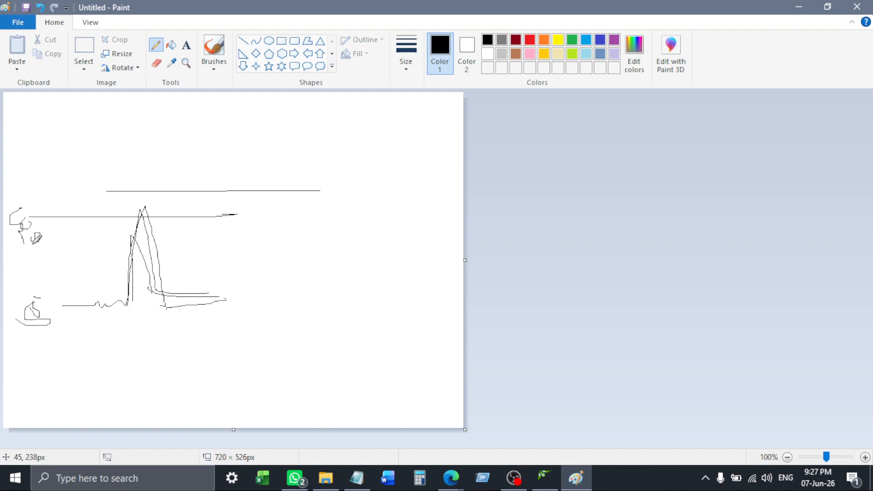
Switch to Edge and search the web for "global wind atlas" in a new tab
left_click(540, 477)
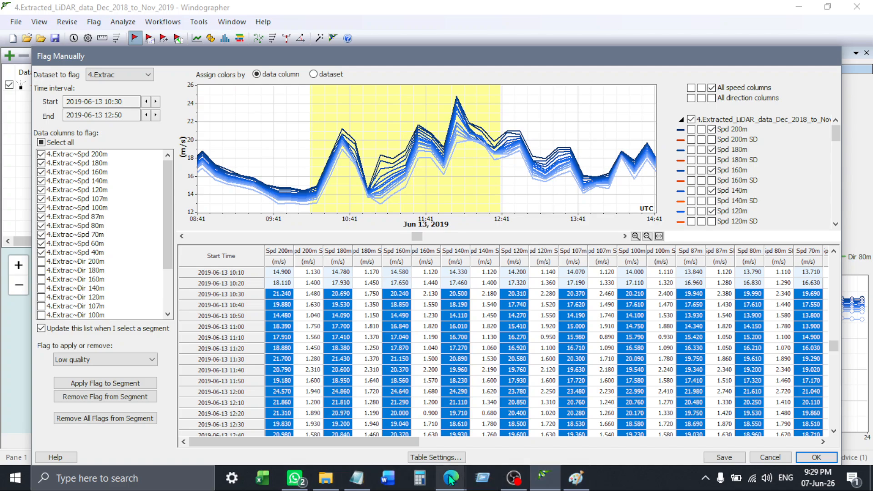
mouse_move(452, 478)
left_click(387, 419)
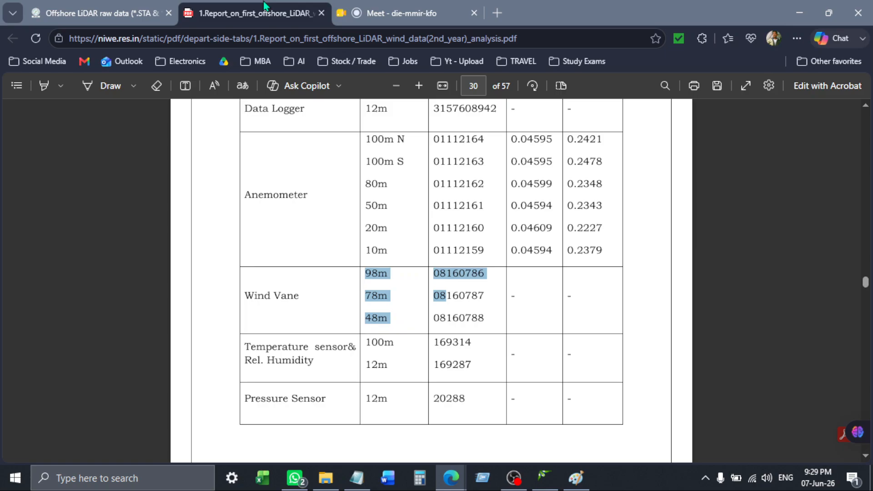
left_click(357, 7)
left_click(498, 11)
type("g")
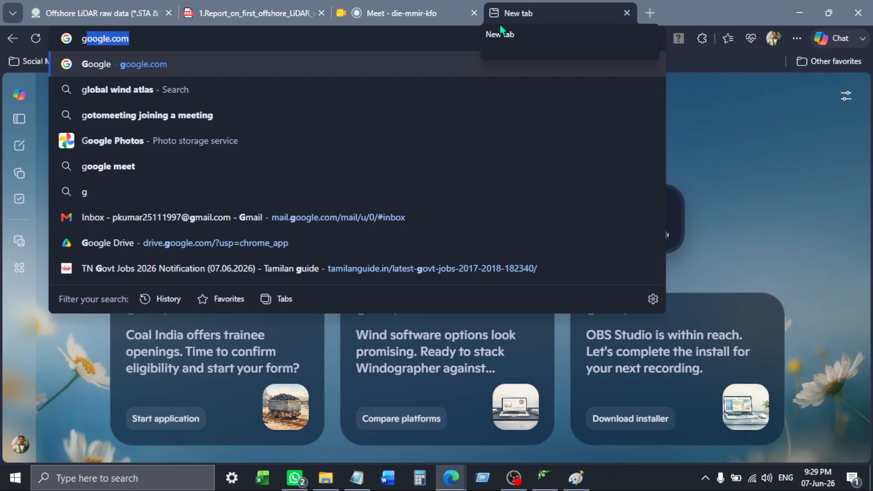
left_click(265, 100)
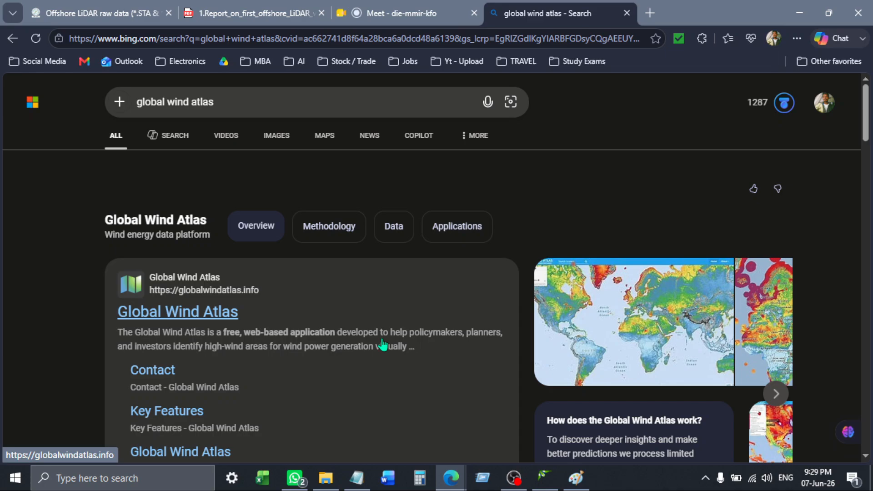
Switch to Paint and sketch two horizontal arrows pointing towards the peak from either side
left_click(576, 477)
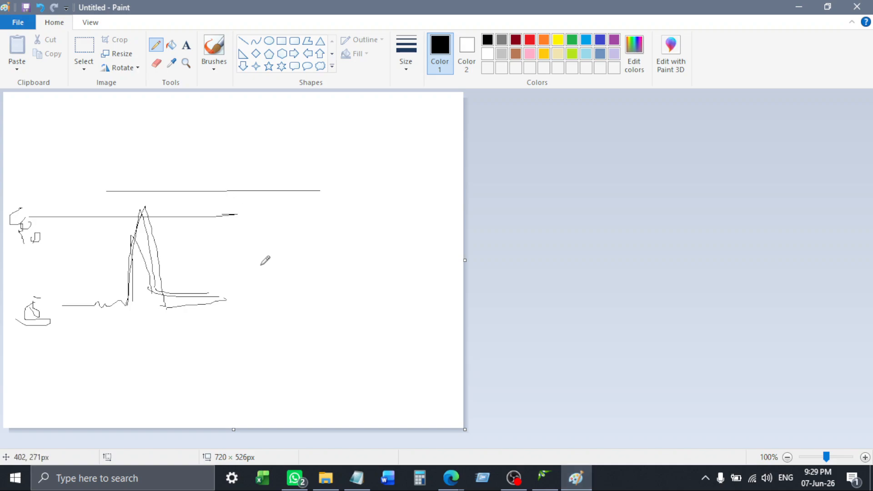
left_click_drag(28, 228, 81, 227)
mouse_move(243, 230)
left_mouse_down()
mouse_move(180, 229)
mouse_move(195, 245)
left_mouse_up()
left_click_drag(84, 223, 67, 238)
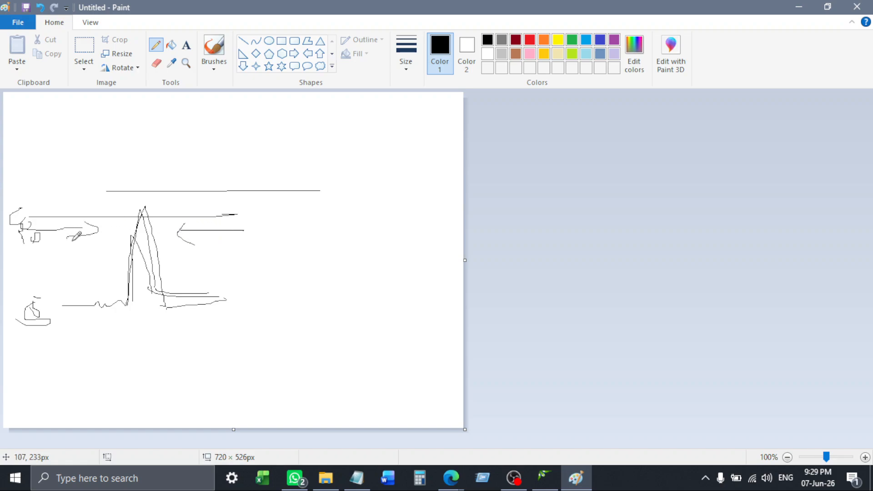
Draw small loops above and beside the peak, and retrace the peak's outline down to the baseline
mouse_move(159, 191)
left_mouse_down()
mouse_move(136, 187)
mouse_move(135, 204)
mouse_move(141, 182)
left_mouse_up()
left_click_drag(116, 217, 113, 246)
mouse_move(179, 209)
left_mouse_down()
mouse_move(124, 304)
mouse_move(144, 208)
mouse_move(173, 302)
mouse_move(128, 256)
mouse_move(141, 218)
mouse_move(170, 312)
mouse_move(137, 306)
mouse_move(168, 305)
left_mouse_up()
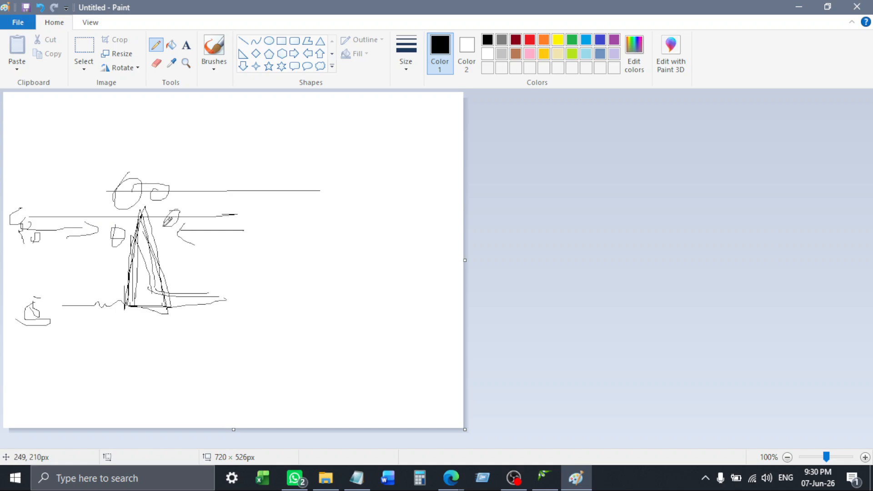
mouse_move(132, 314)
left_mouse_down()
mouse_move(145, 232)
mouse_move(150, 299)
left_mouse_up()
mouse_move(108, 209)
left_mouse_down()
mouse_move(116, 283)
mouse_move(128, 284)
left_mouse_up()
left_click_drag(142, 212, 97, 230)
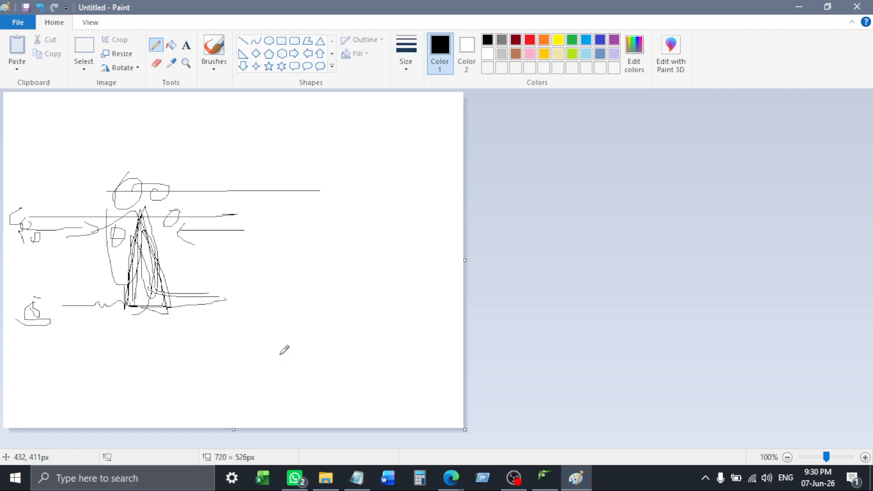
left_click(545, 478)
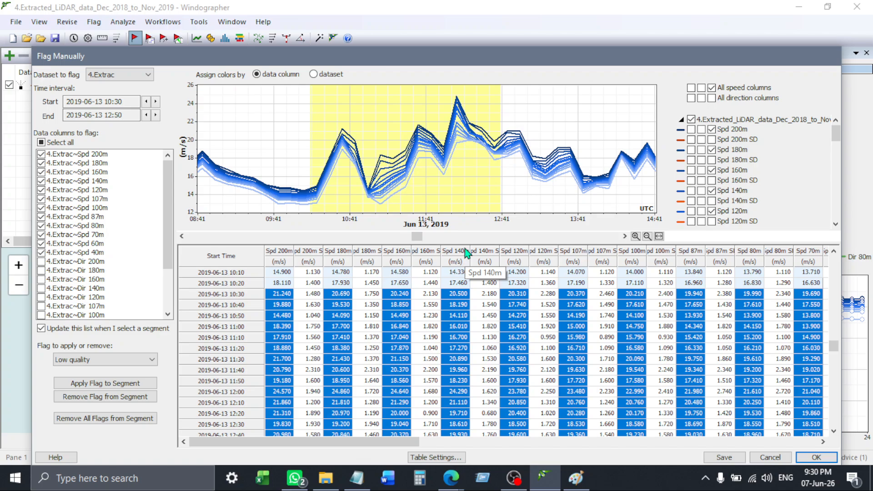
scroll(469, 314, "up", 7)
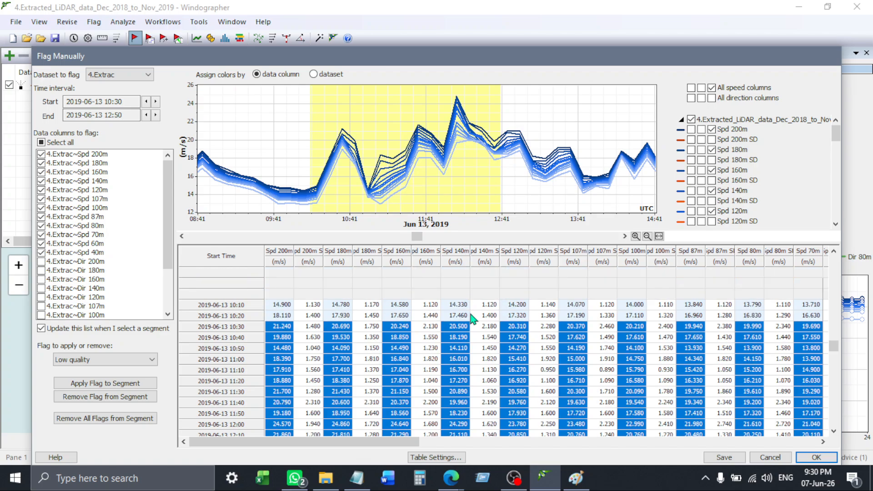
scroll(469, 314, "down", 13)
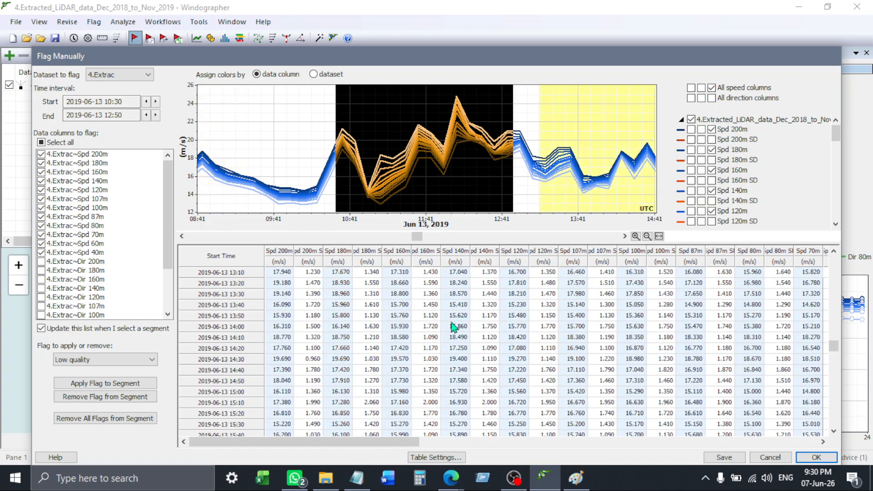
scroll(462, 304, "down", 2)
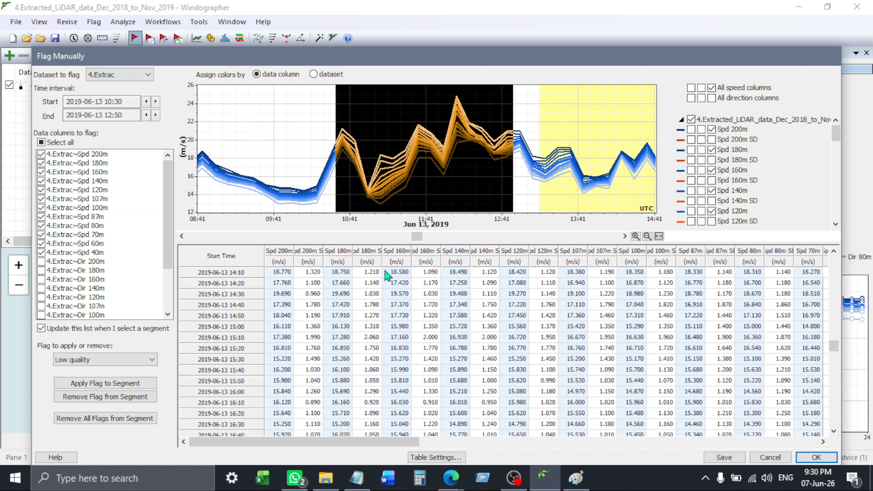
scroll(456, 185, "down", 3)
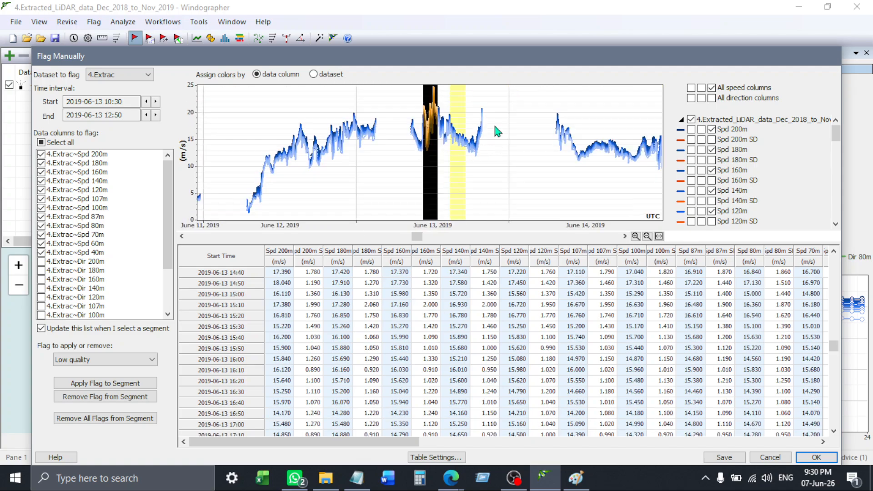
left_click_drag(495, 126, 541, 148)
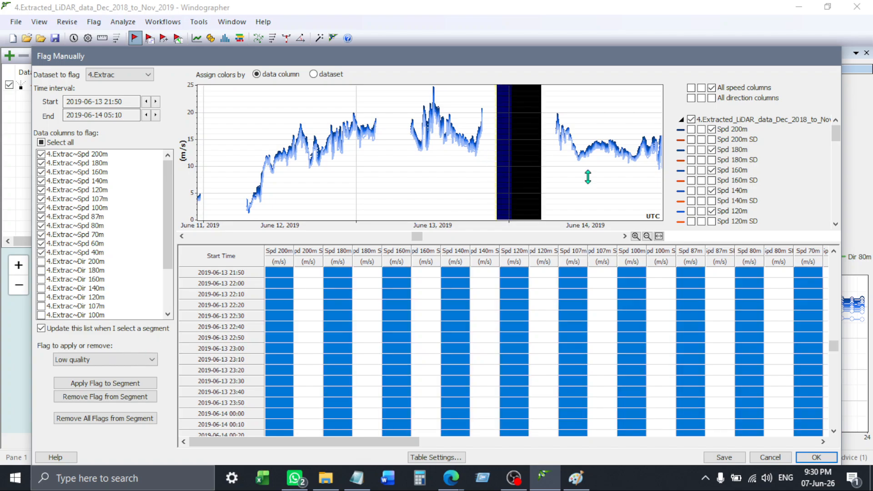
scroll(496, 179, "up", 4)
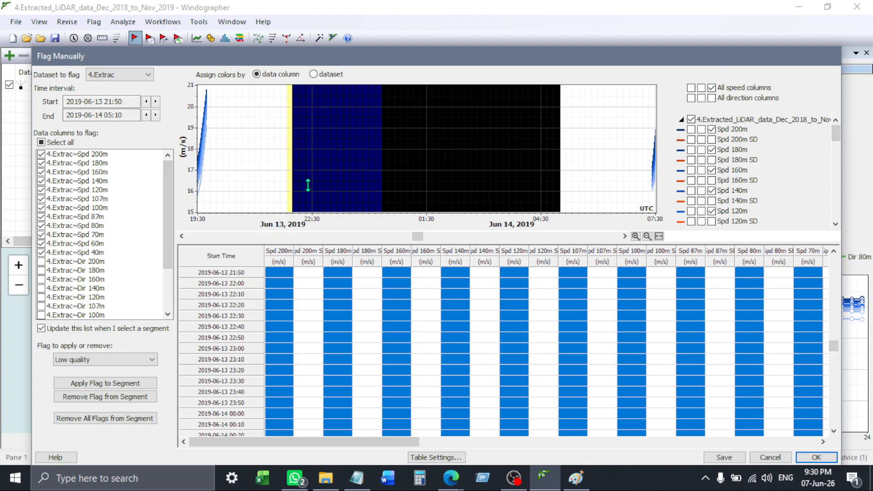
left_click_drag(294, 180, 418, 181)
Apply the Low quality flag to all speed columns in the selected gap segment
scroll(400, 172, "down", 5)
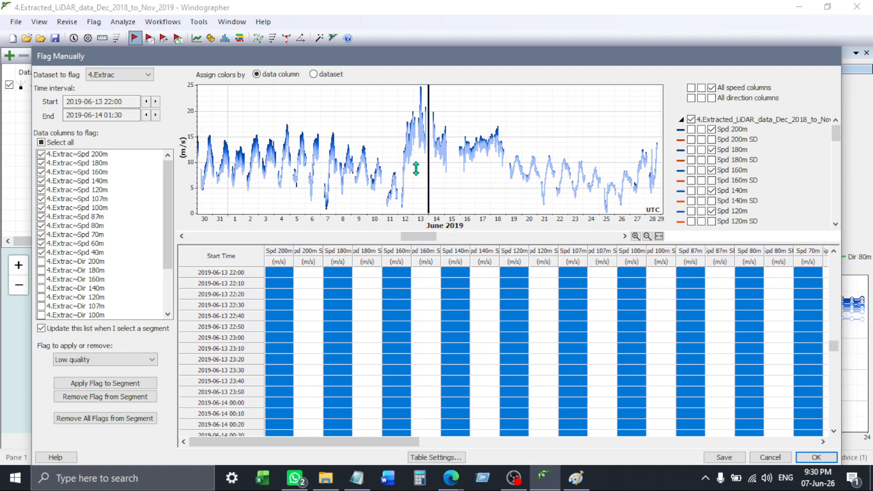
scroll(431, 172, "up", 3)
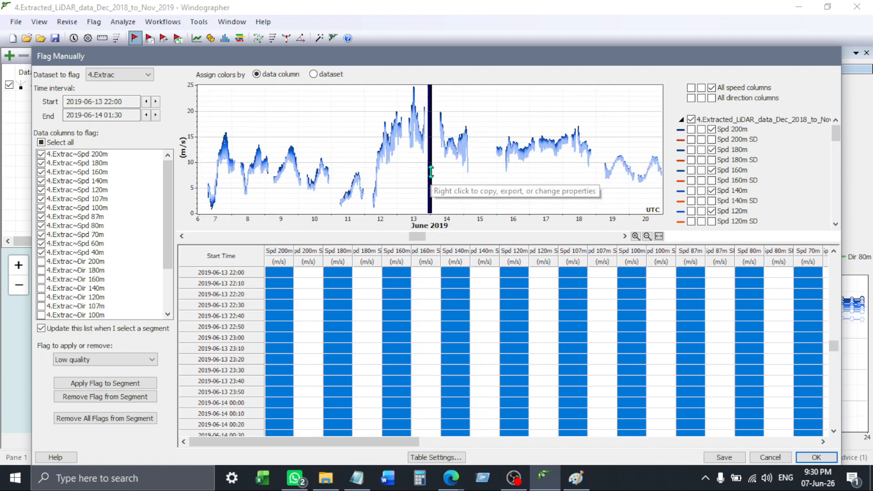
left_click(138, 360)
left_click(156, 340)
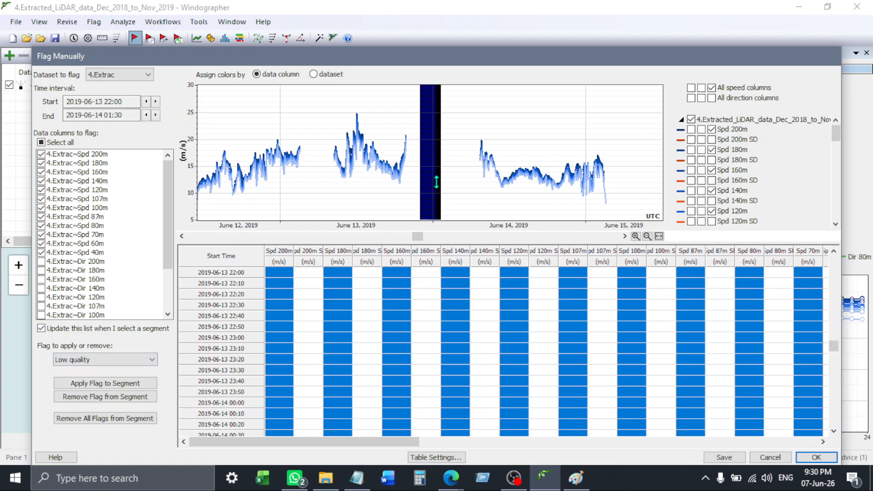
left_click(118, 385)
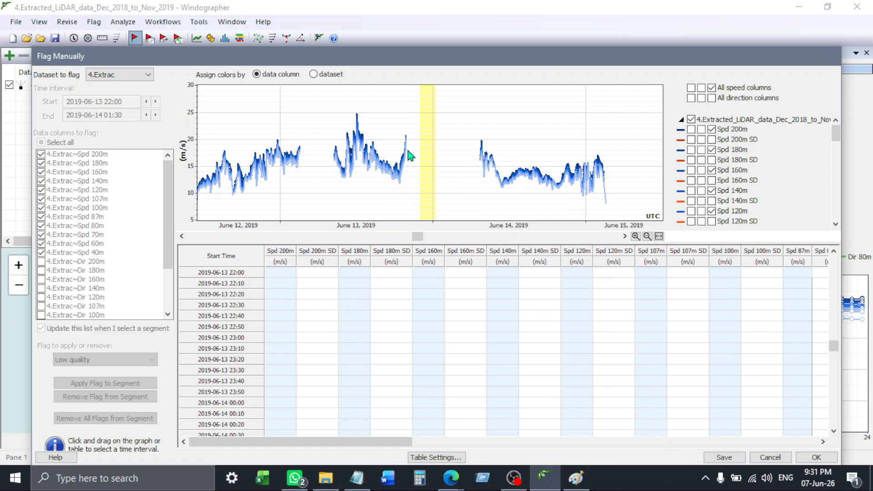
left_click_drag(409, 152, 405, 153)
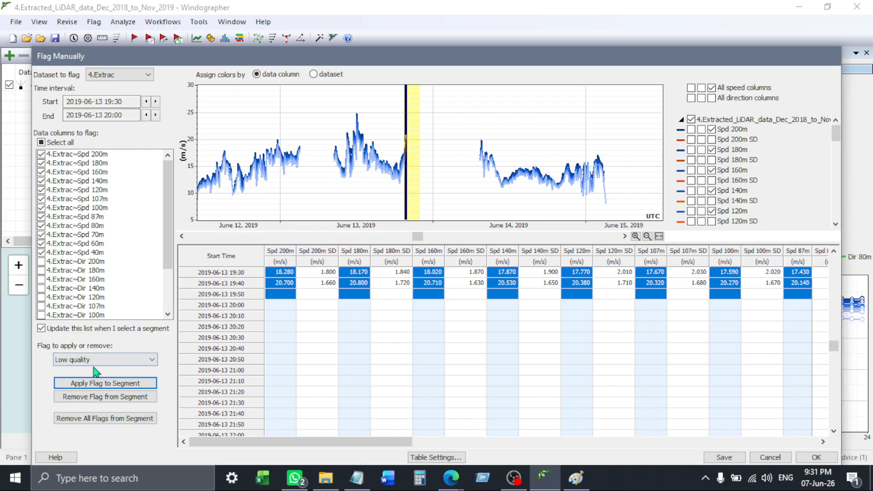
left_click(107, 382)
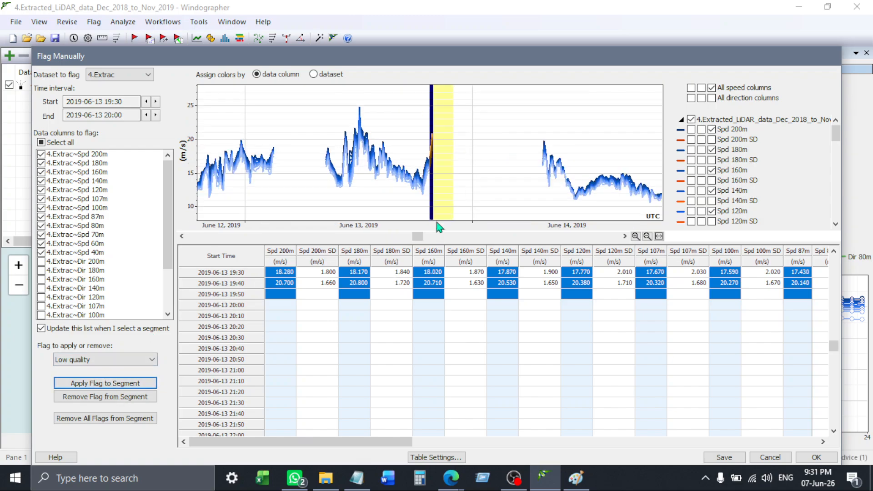
scroll(429, 124, "up", 3)
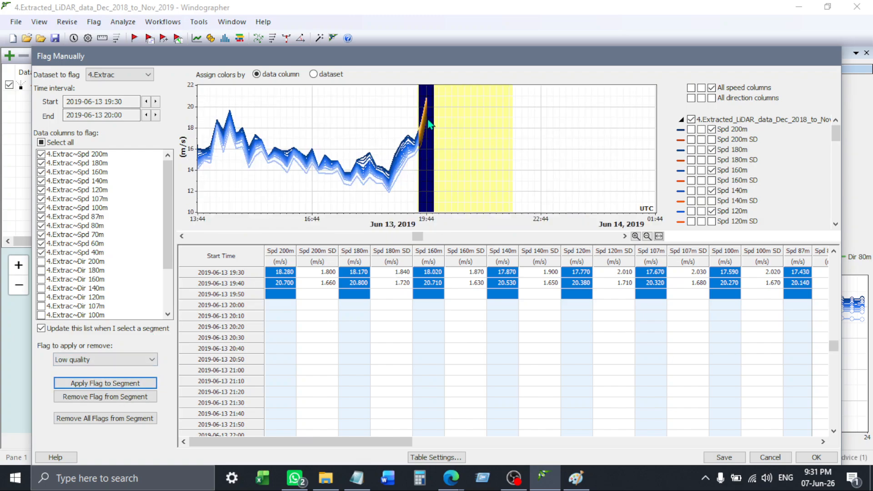
left_click(124, 384)
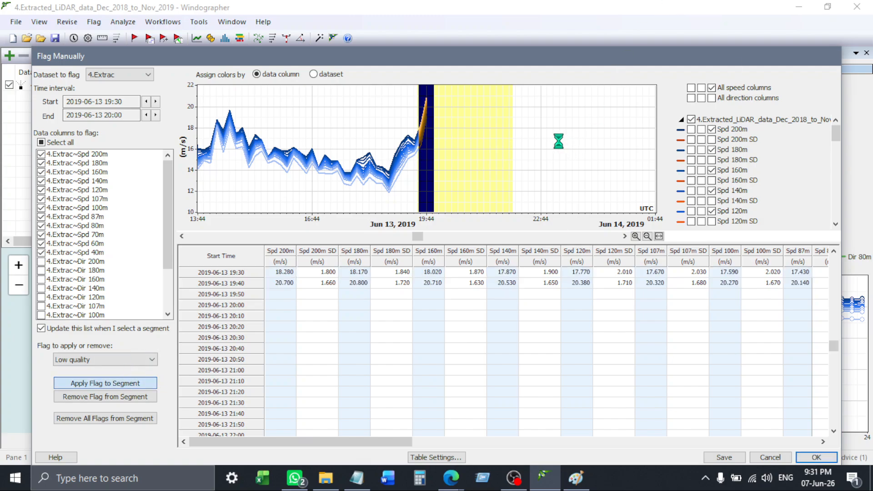
scroll(520, 132, "up", 4)
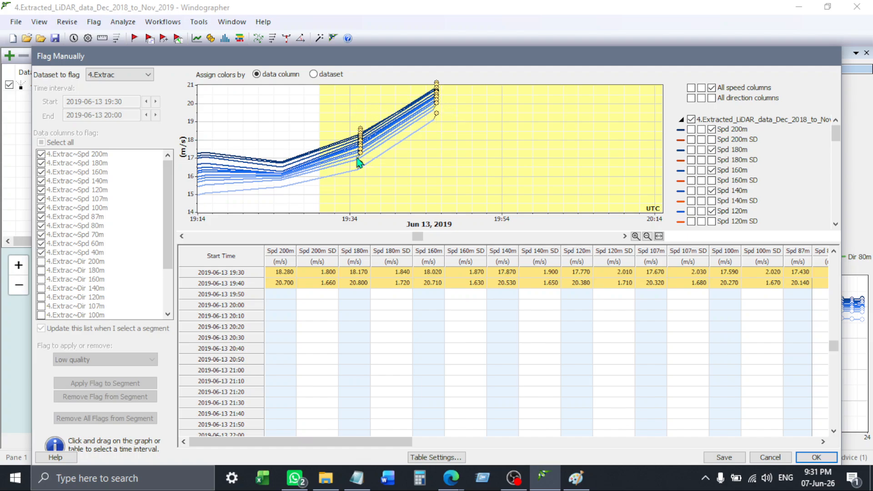
left_click_drag(357, 162, 449, 180)
scroll(460, 175, "down", 5)
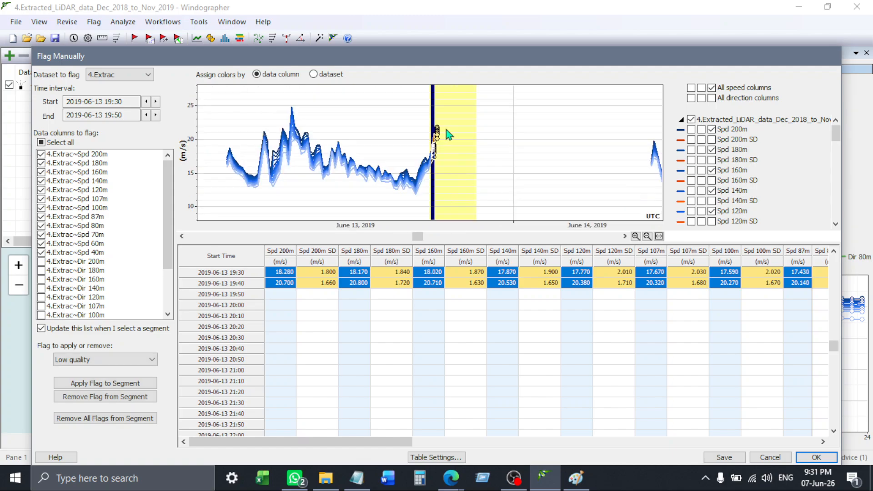
scroll(447, 129, "down", 3)
scroll(447, 132, "up", 8)
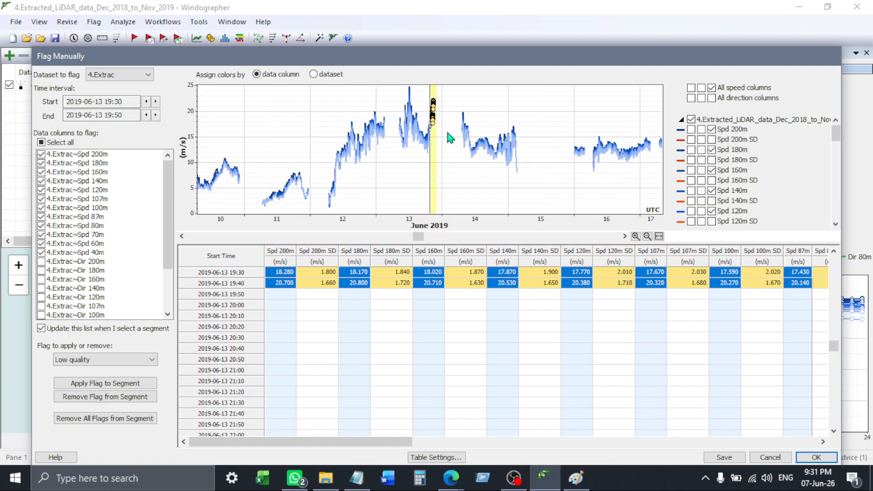
scroll(451, 138, "up", 2)
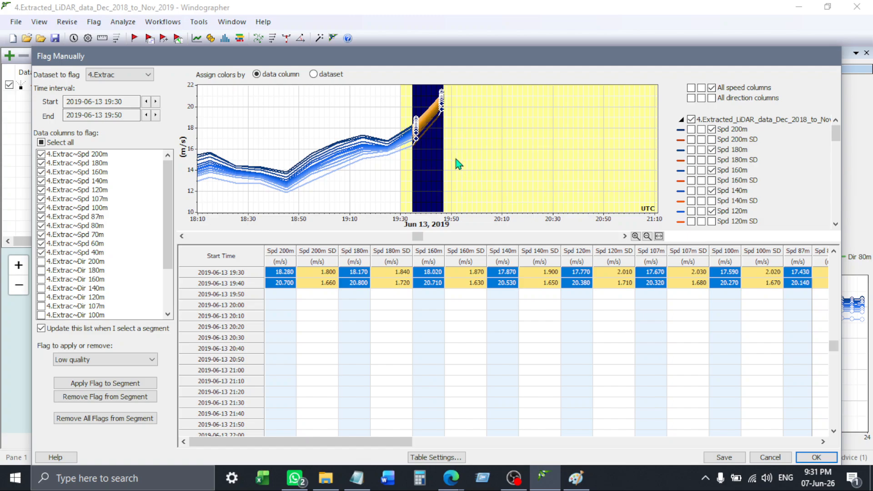
scroll(449, 151, "up", 4)
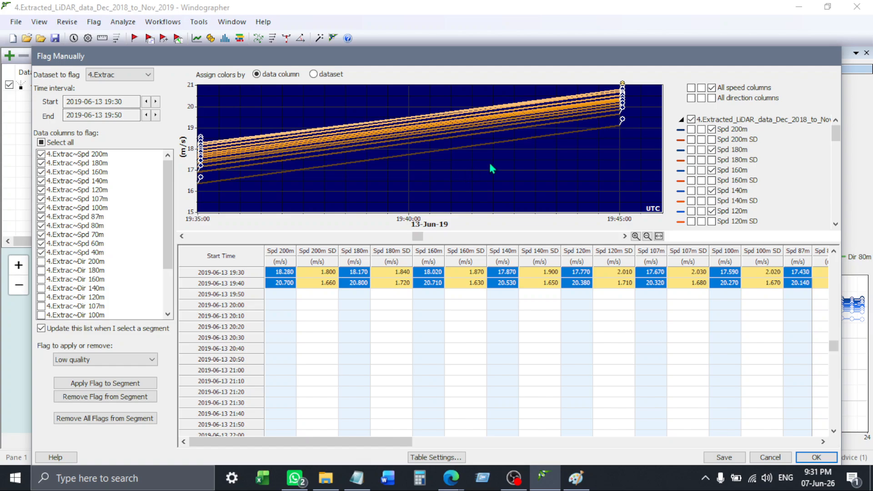
scroll(555, 143, "down", 8)
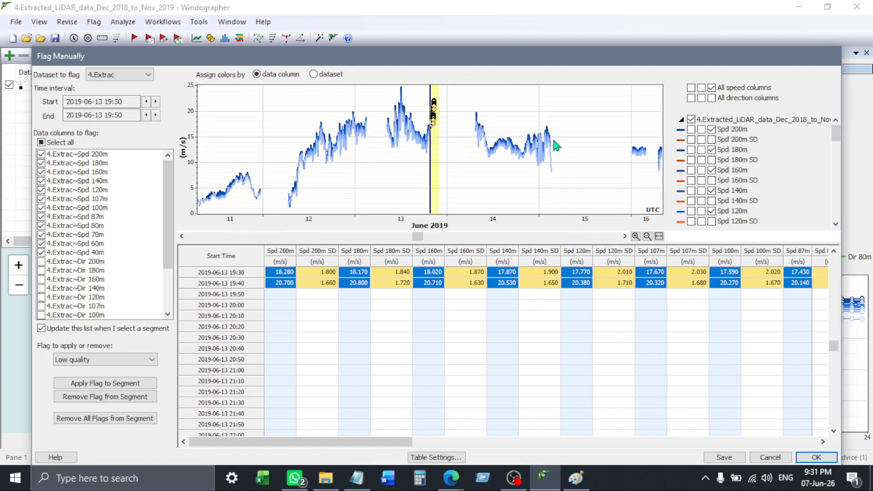
left_click(473, 120)
left_click_drag(475, 141, 566, 166)
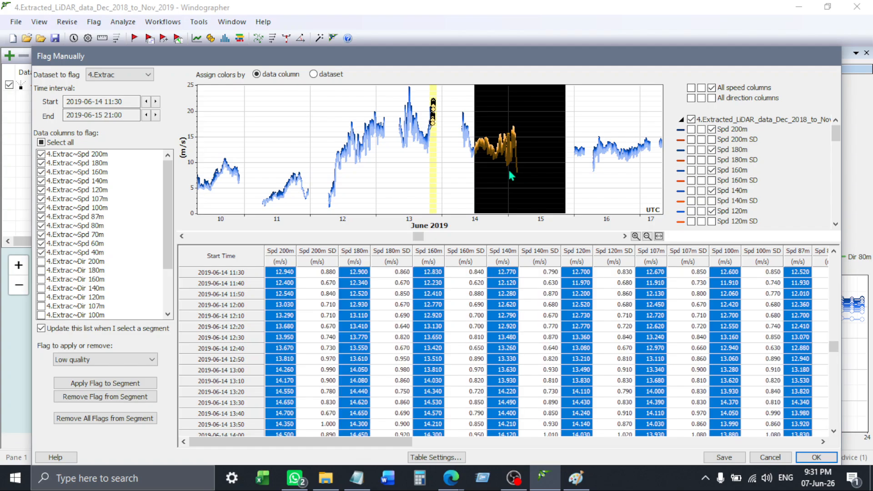
scroll(508, 171, "up", 4)
scroll(421, 200, "up", 2)
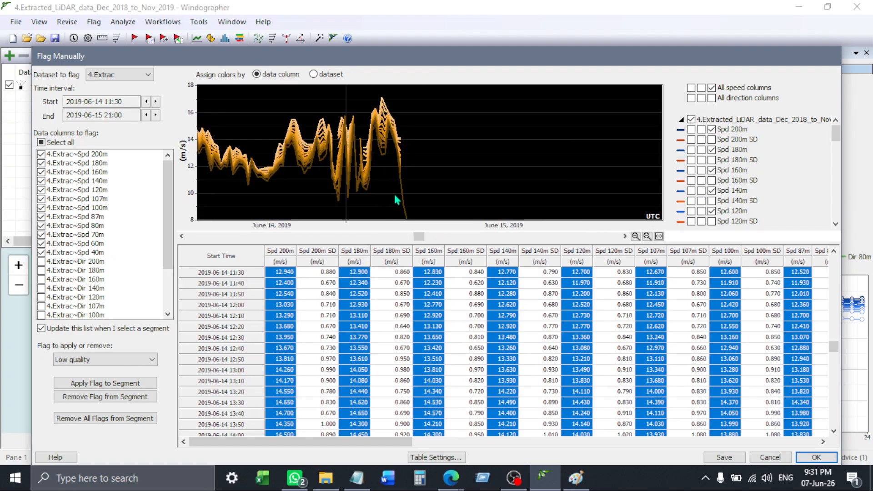
left_click_drag(397, 200, 414, 205)
scroll(412, 198, "up", 5)
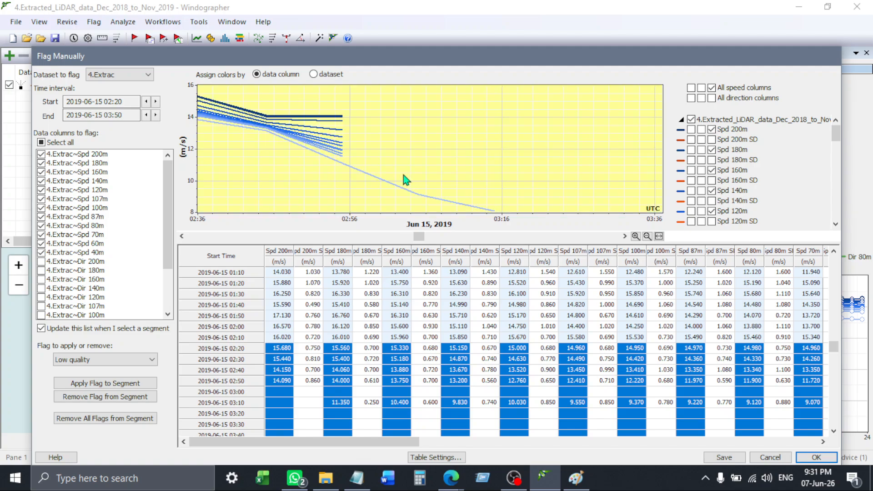
Inspect the sudden speed drop on 2019-06-15 between 02:50 and 03:20 by selecting it in parts and comparing the table values
scroll(402, 169, "down", 2)
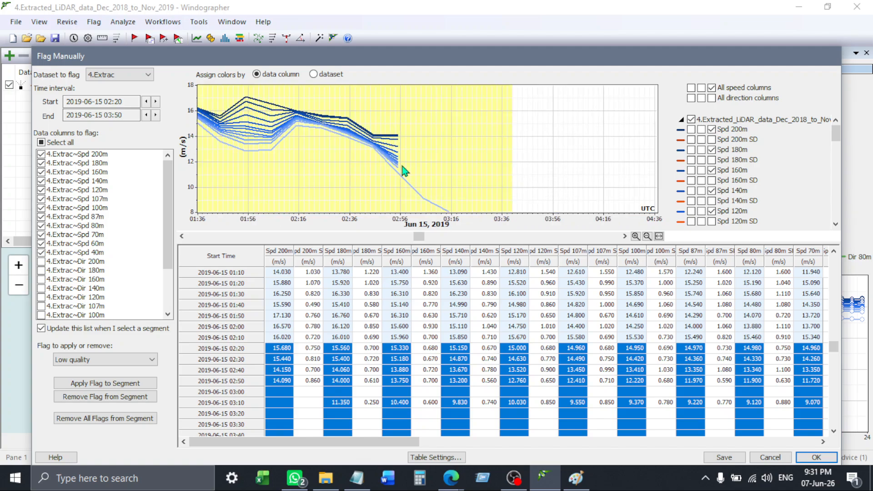
left_click_drag(400, 177, 450, 203)
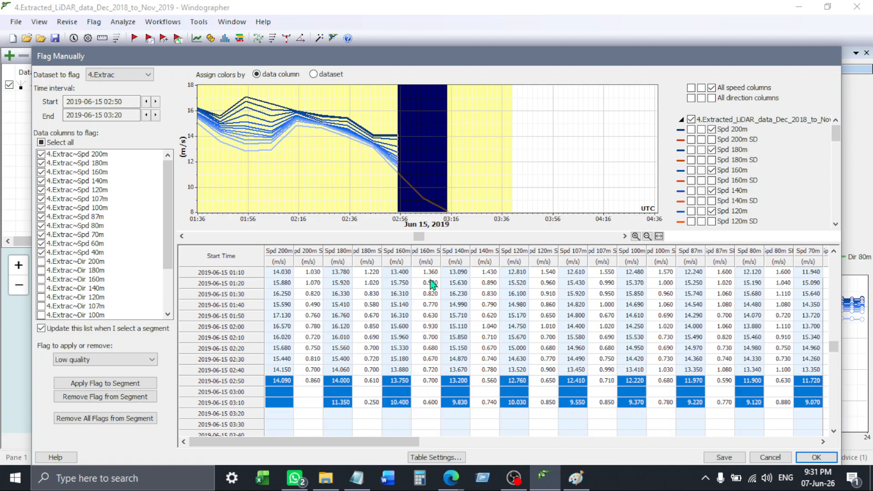
left_click(339, 403)
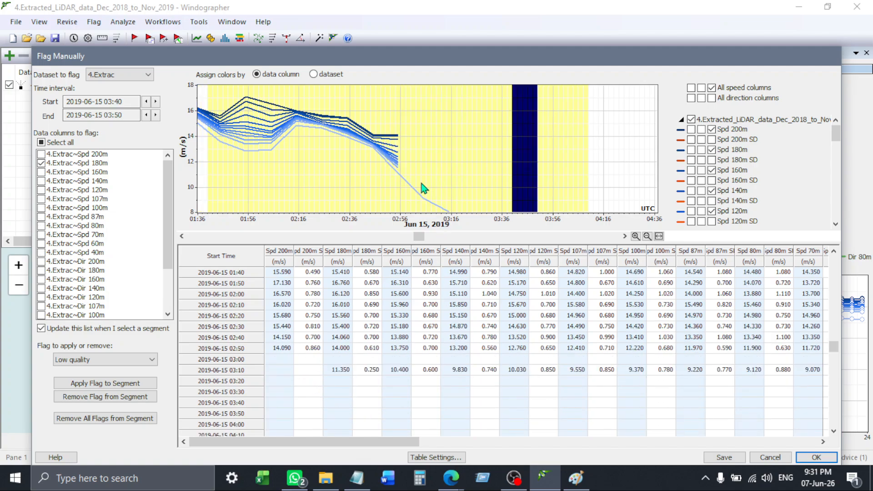
left_click_drag(417, 196, 433, 205)
left_click(423, 195)
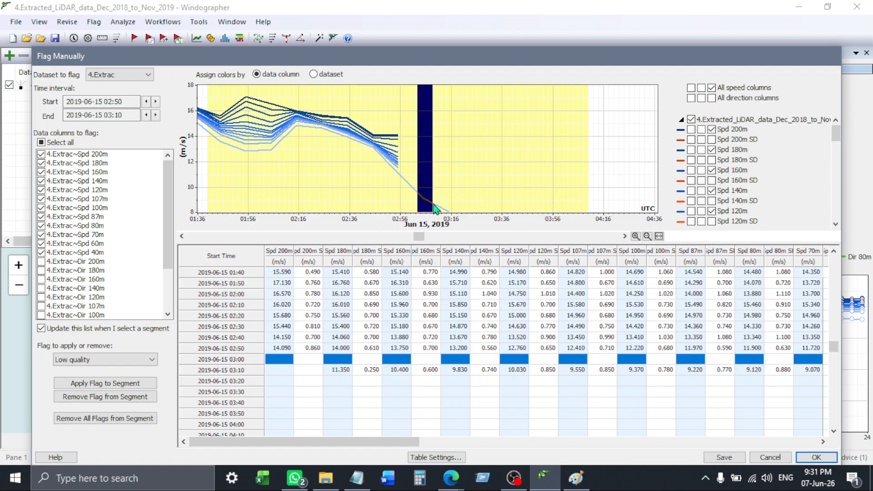
scroll(433, 216, "down", 2)
scroll(432, 215, "up", 1)
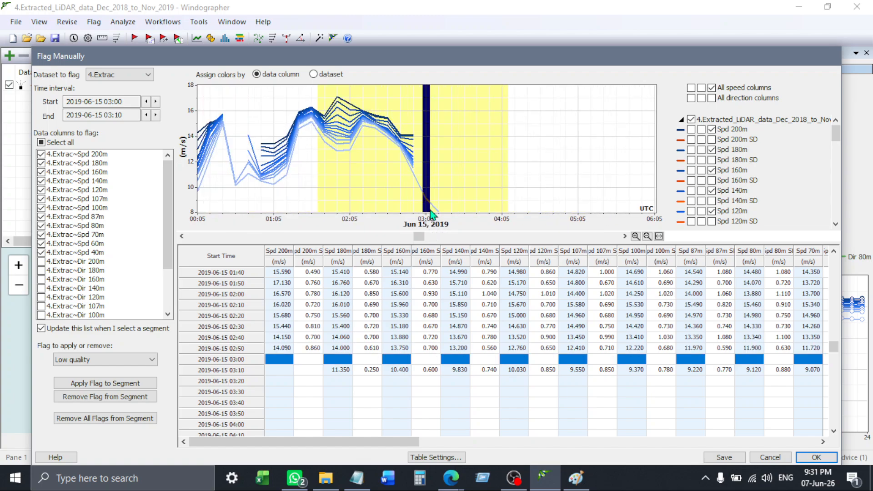
scroll(394, 215, "up", 3)
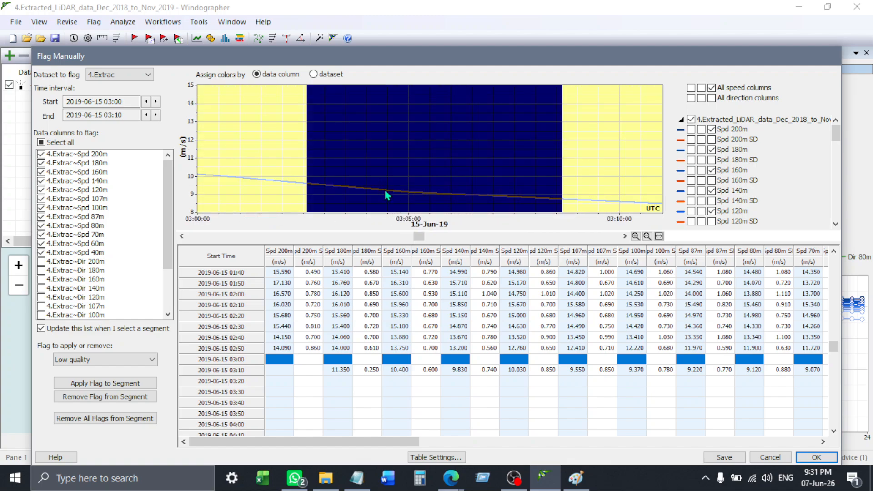
scroll(384, 188, "down", 3)
left_click_drag(446, 202, 449, 202)
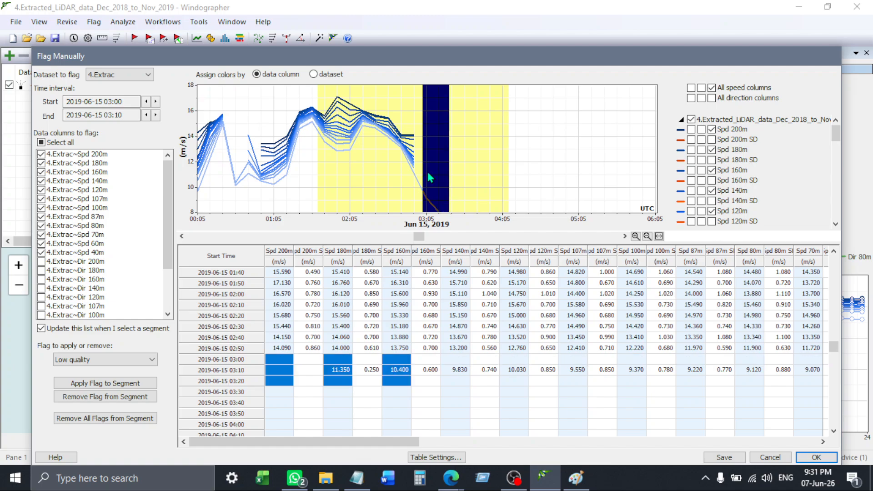
left_click_drag(414, 180, 444, 209)
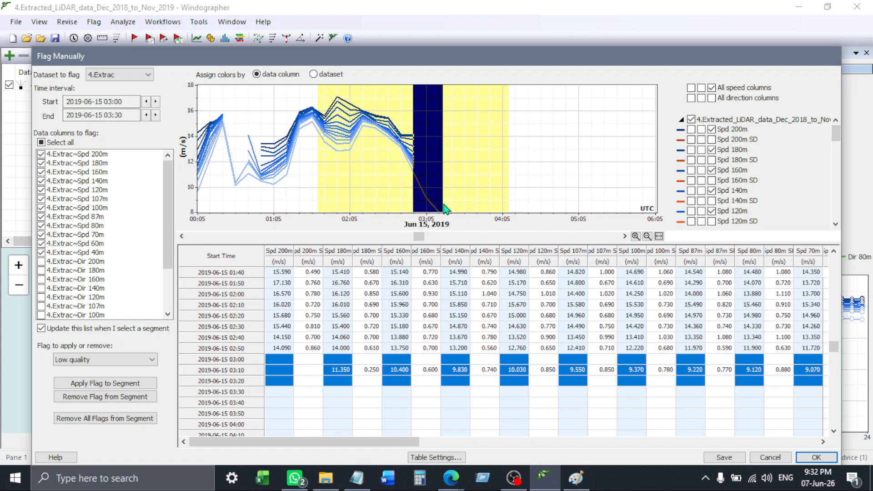
left_click(143, 384)
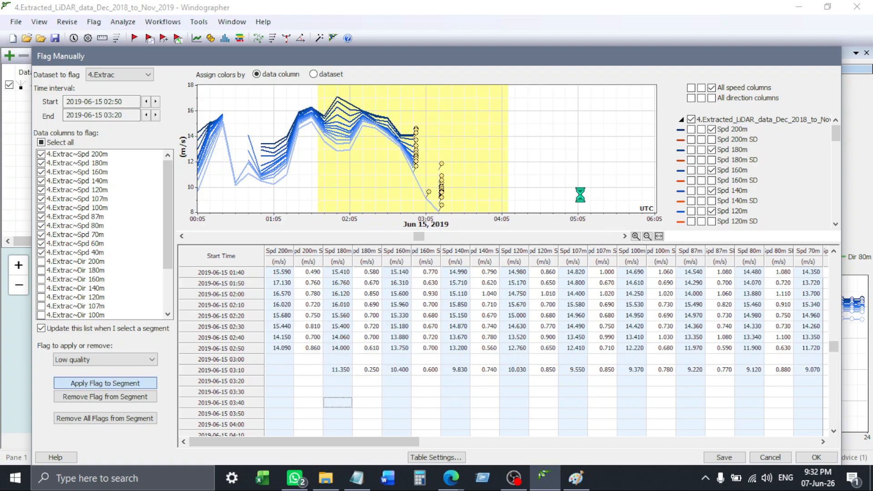
scroll(444, 186, "up", 2)
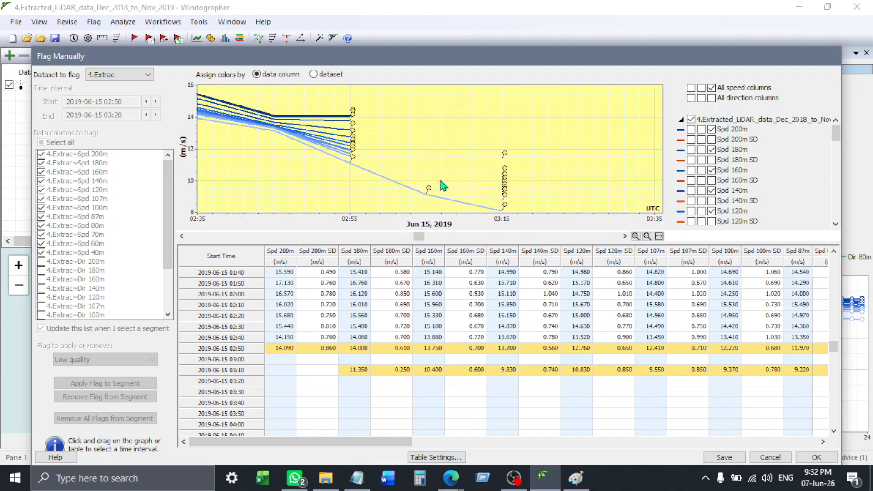
scroll(444, 185, "down", 4)
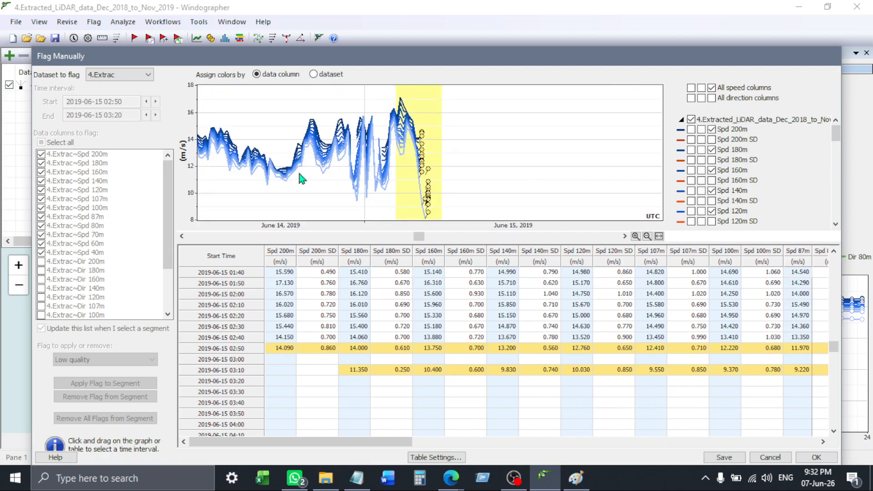
scroll(300, 174, "down", 2)
scroll(412, 171, "up", 3)
scroll(349, 170, "up", 2)
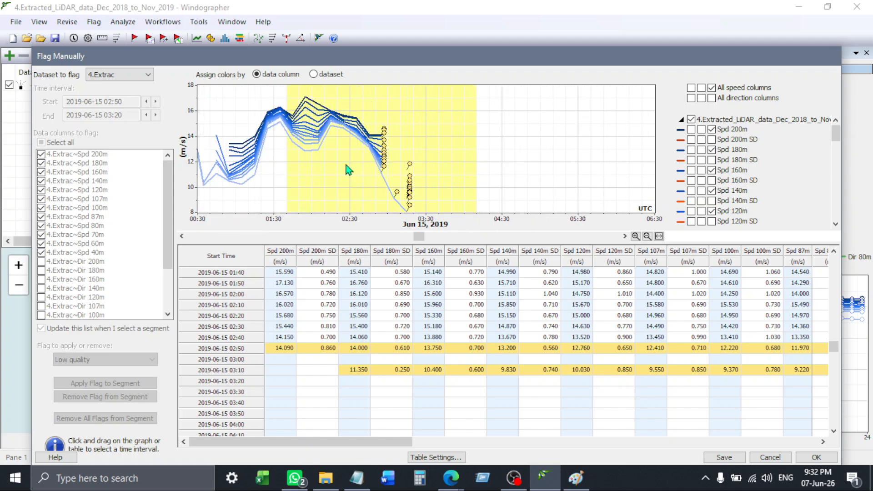
left_click_drag(210, 137, 227, 152)
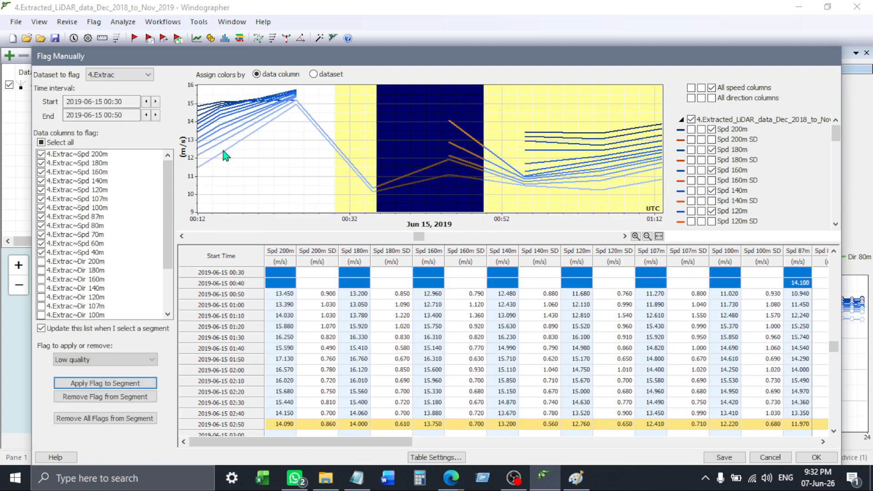
left_click(457, 137)
scroll(466, 318, "up", 4)
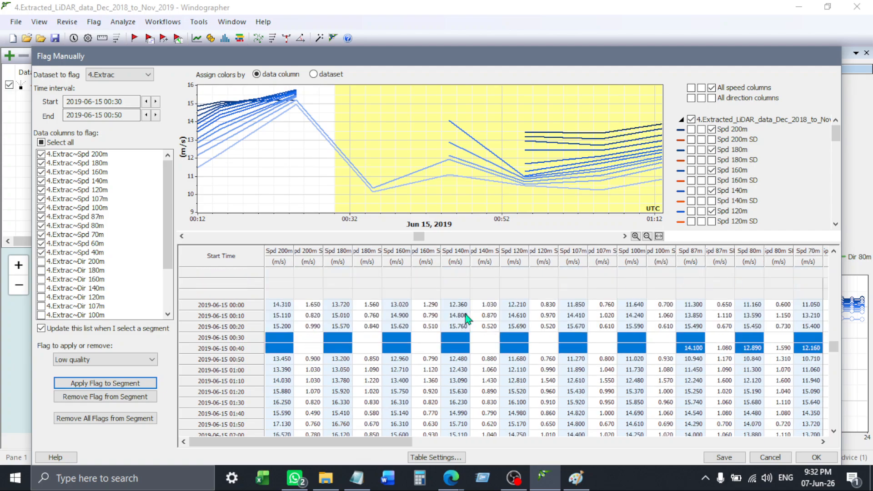
left_click(516, 348)
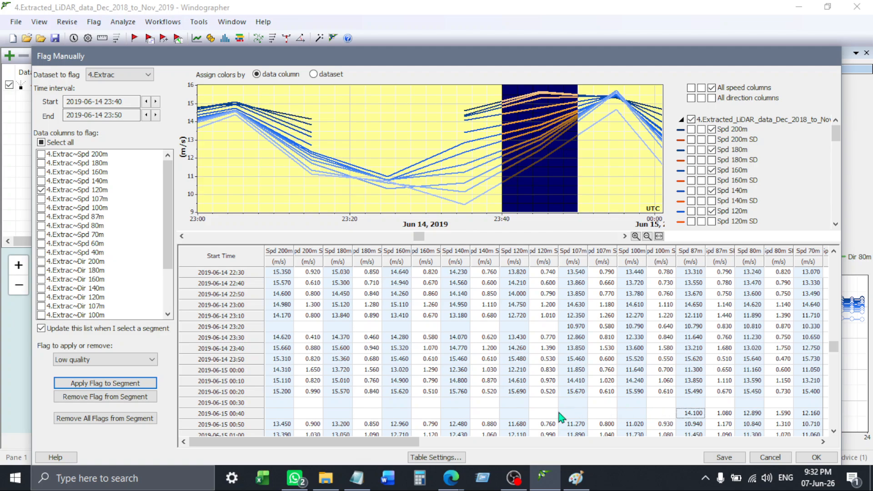
left_click_drag(562, 412, 691, 414)
left_click_drag(466, 414, 596, 414)
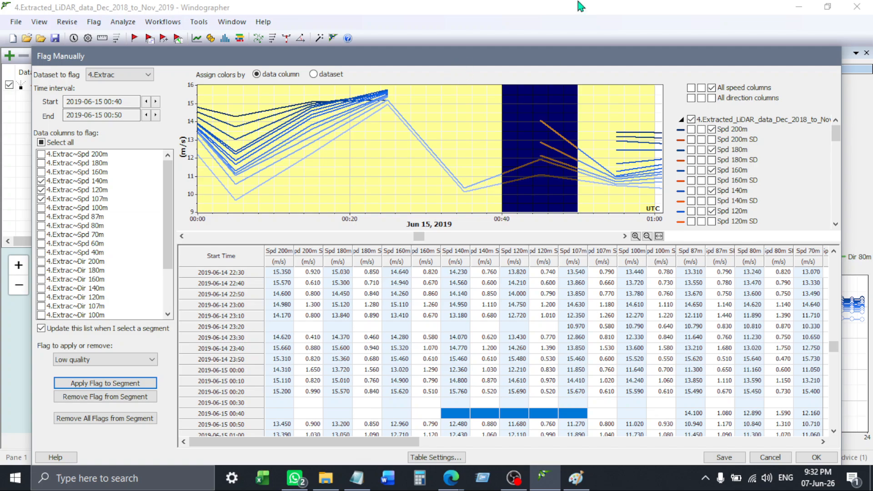
left_click_drag(527, 124, 593, 196)
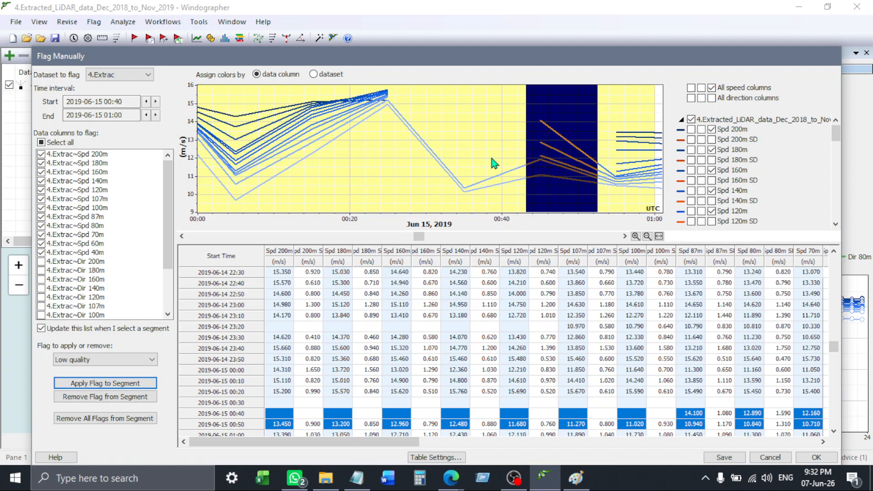
left_click_drag(510, 96, 584, 157)
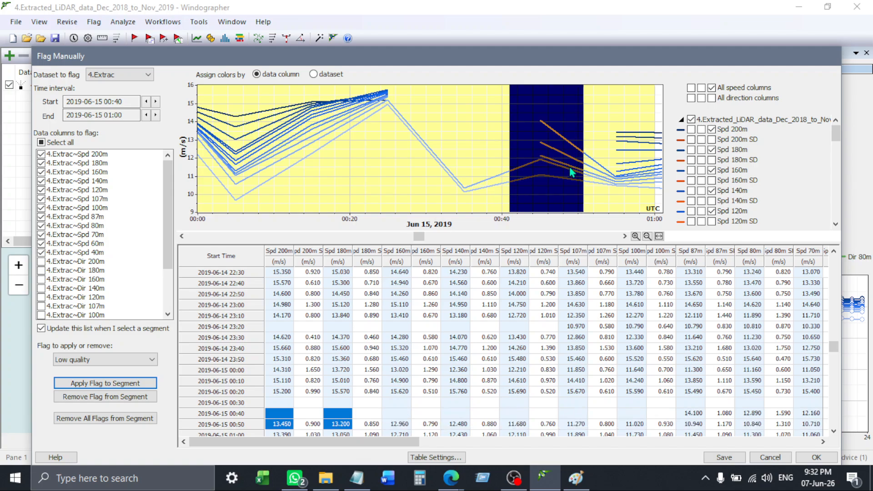
left_click_drag(532, 105, 579, 167)
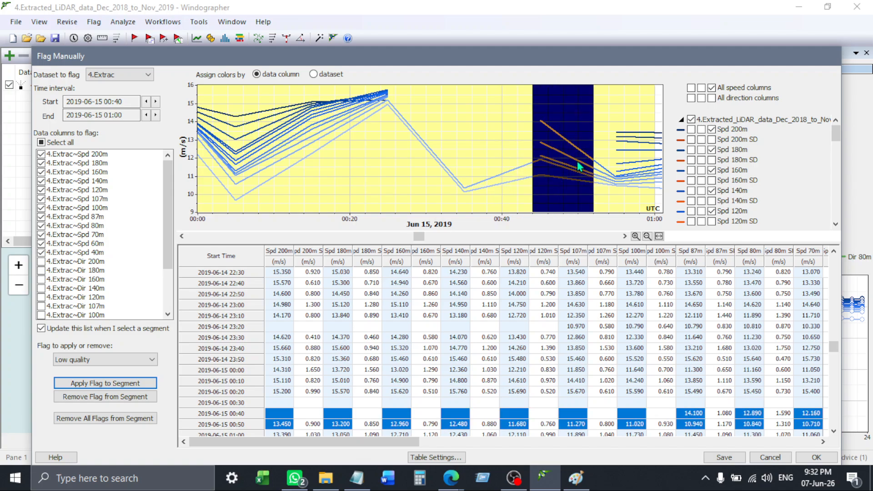
scroll(579, 166, "down", 5)
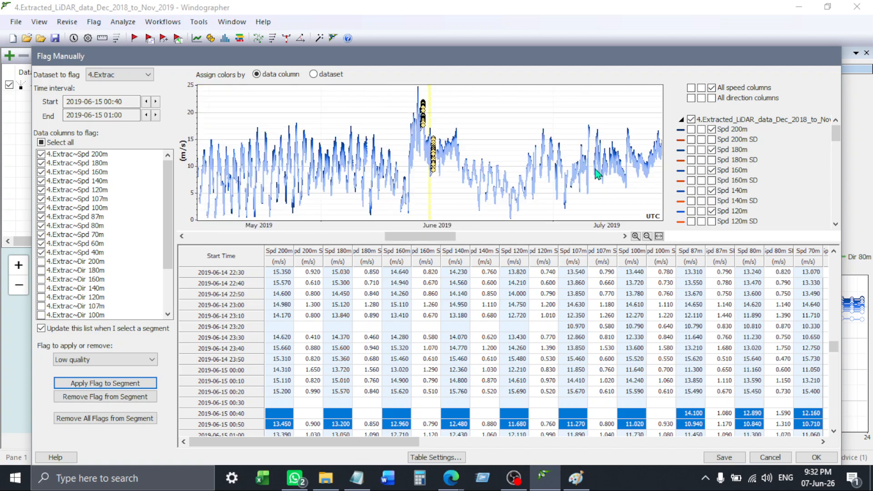
scroll(592, 168, "down", 2)
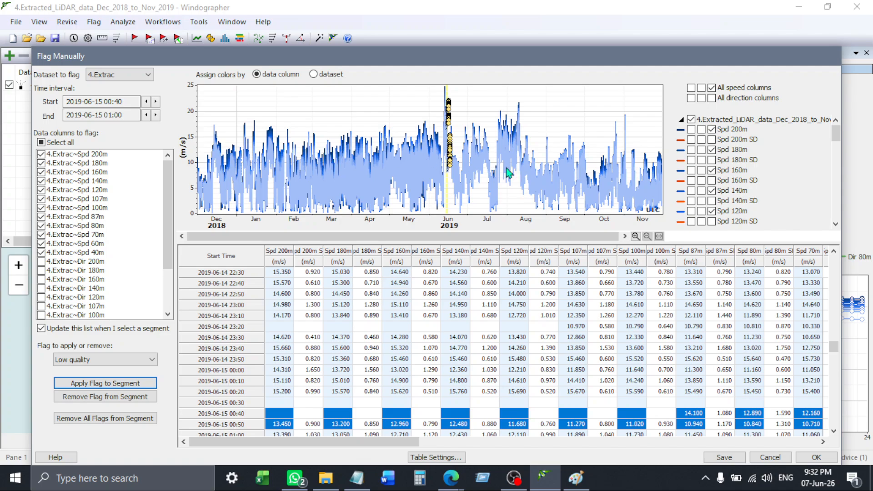
left_click_drag(546, 172, 616, 186)
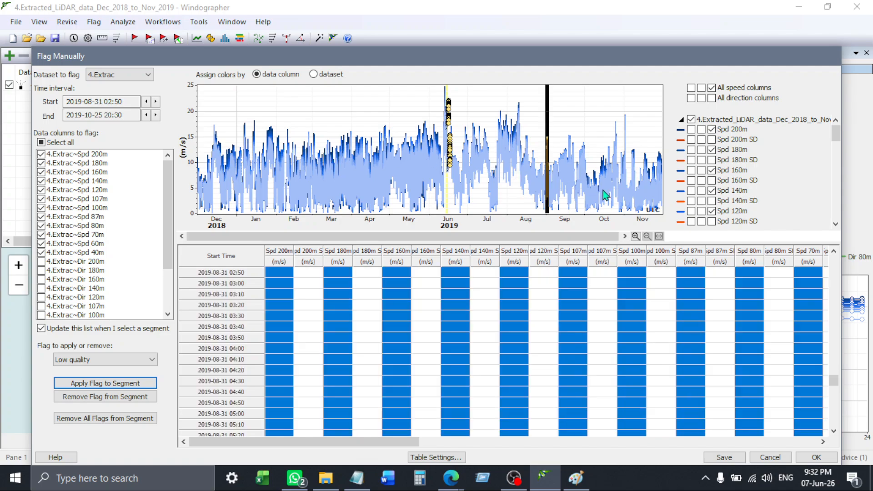
scroll(568, 218, "up", 2)
scroll(535, 227, "up", 4)
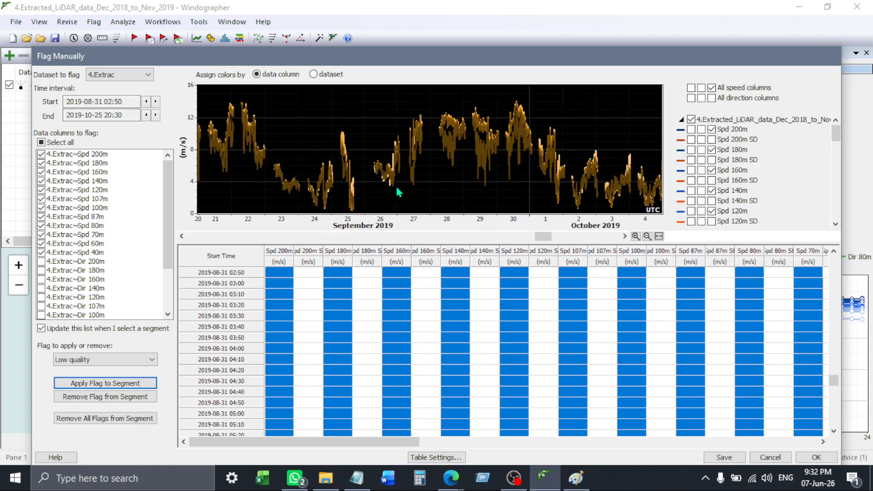
left_click(337, 198)
left_click_drag(357, 210, 344, 210)
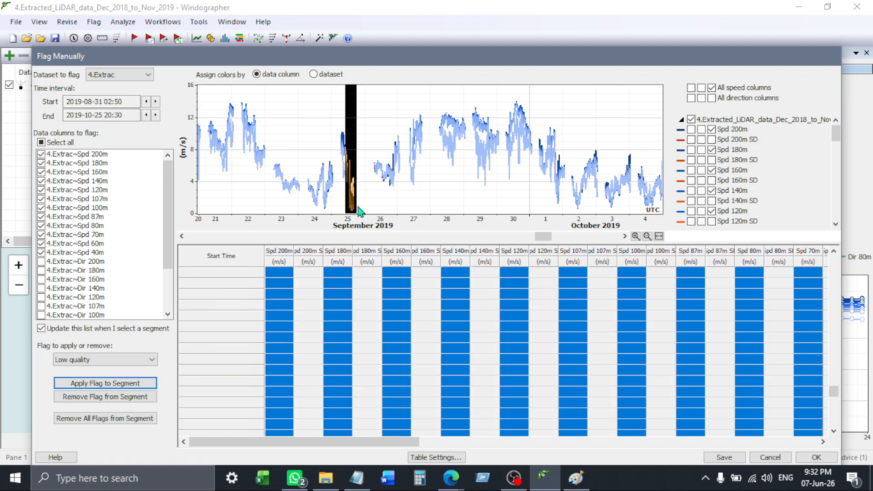
scroll(409, 210, "up", 2)
scroll(409, 209, "up", 3)
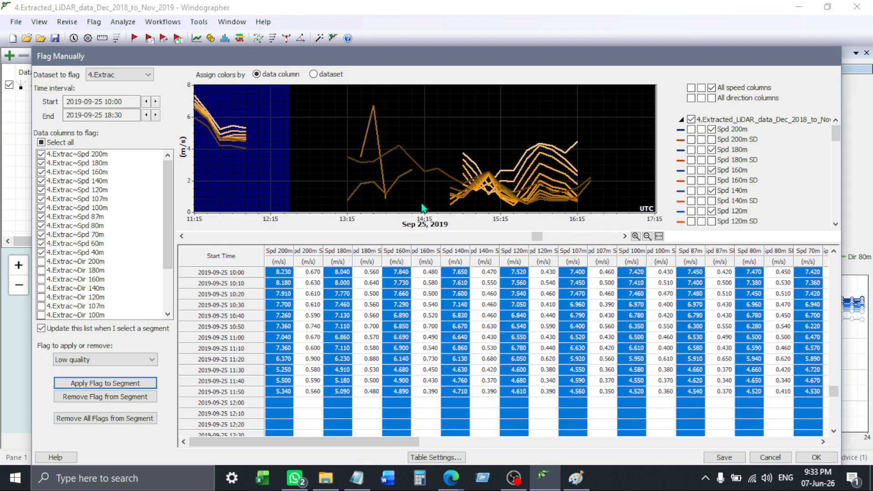
Select the segments 13:40 to 14:10 and 14:30 to 15:50 on 2019-09-25 and compare their speed curves
left_click_drag(386, 201, 412, 205)
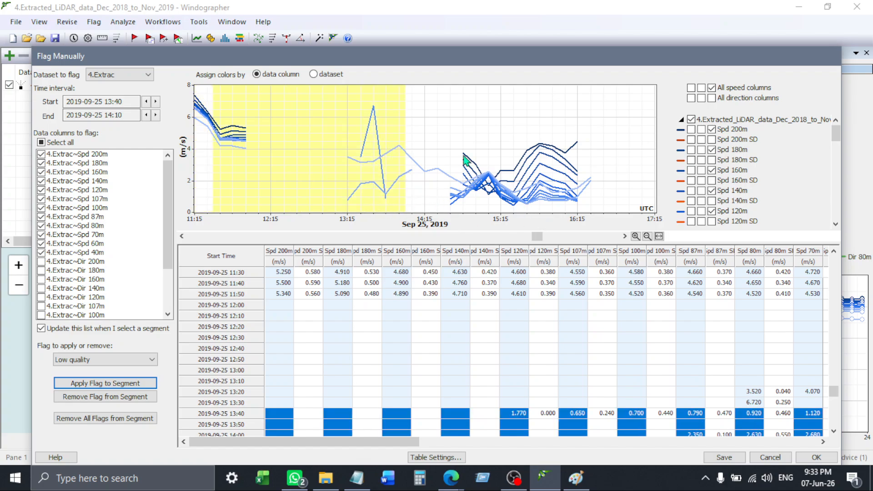
left_click_drag(449, 195, 535, 194)
scroll(481, 193, "up", 1)
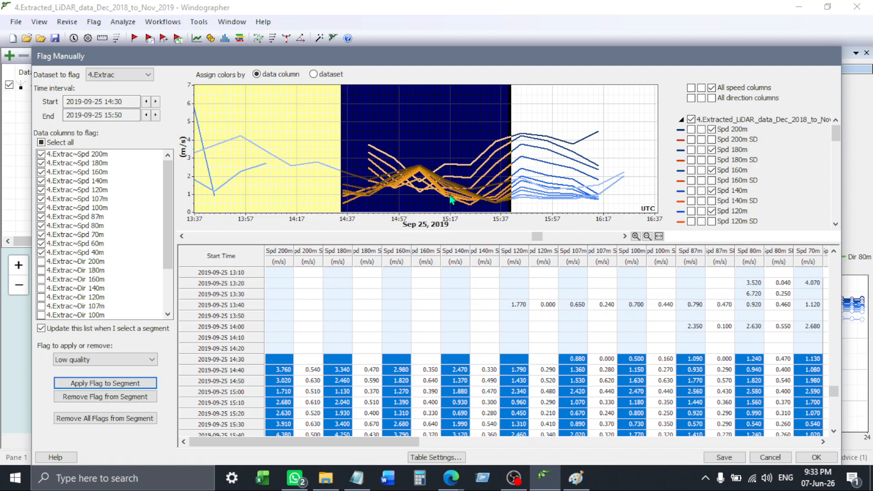
scroll(452, 200, "down", 2)
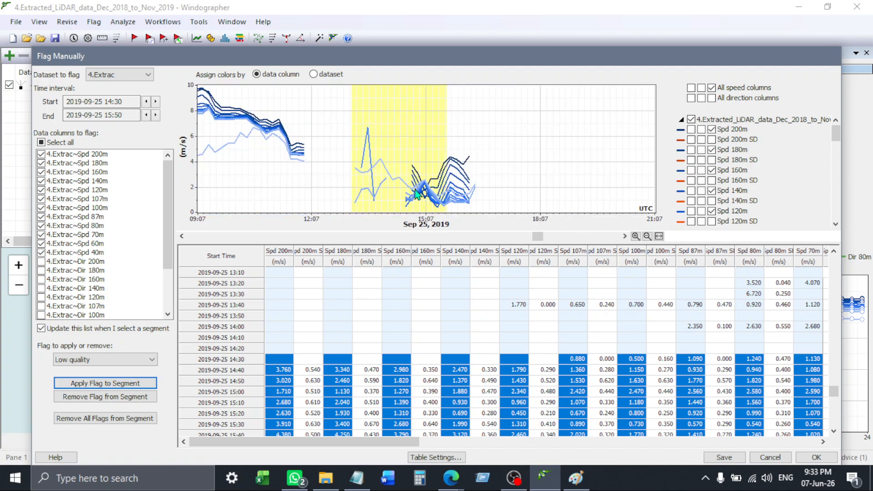
left_click_drag(401, 195, 425, 196)
scroll(426, 198, "up", 3)
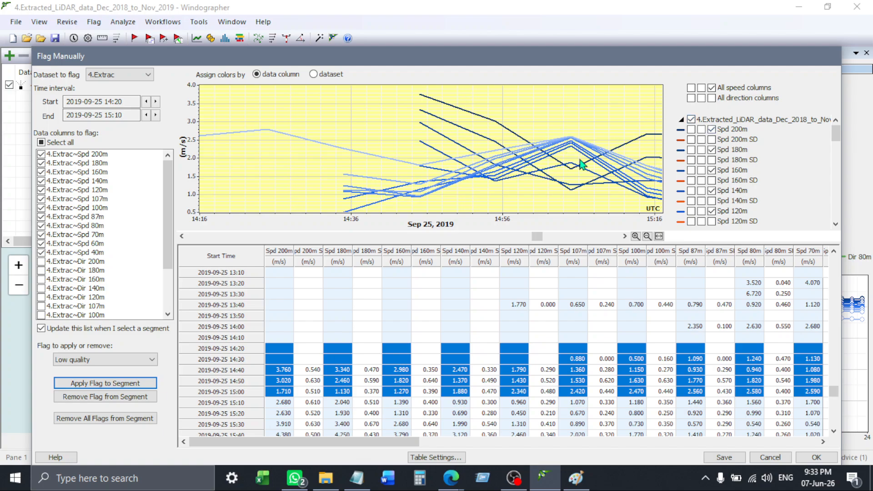
scroll(576, 163, "down", 3)
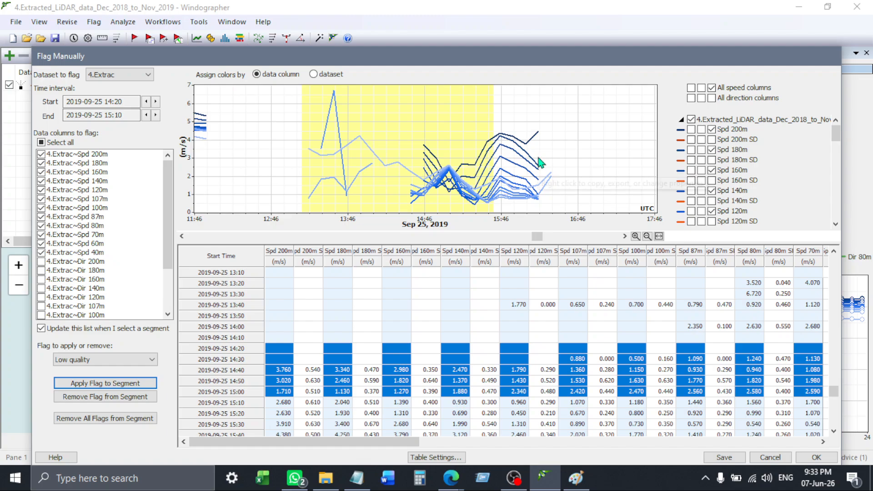
left_click(432, 167)
left_click_drag(459, 176, 459, 176)
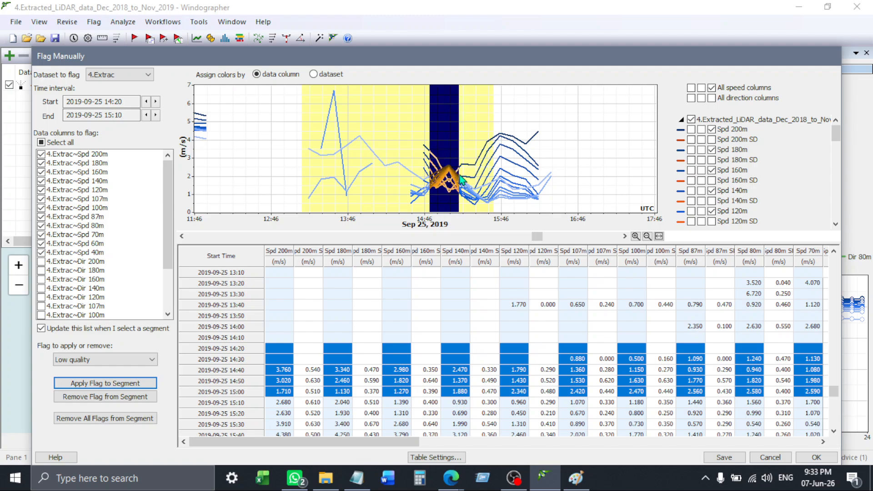
scroll(459, 176, "up", 4)
scroll(460, 175, "down", 5)
scroll(461, 185, "down", 2)
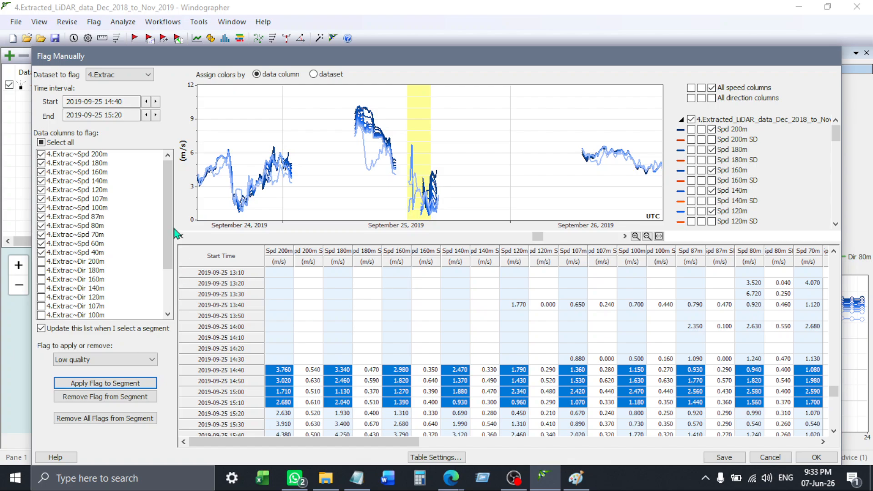
left_click(770, 457)
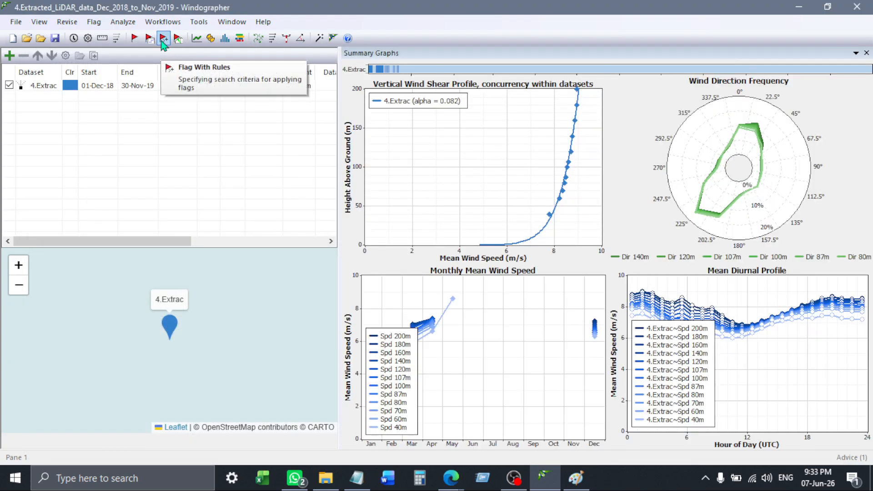
Add a flag rule for the 4.Extrac dataset that uses data column names and applies the Low quality flag
left_click(163, 39)
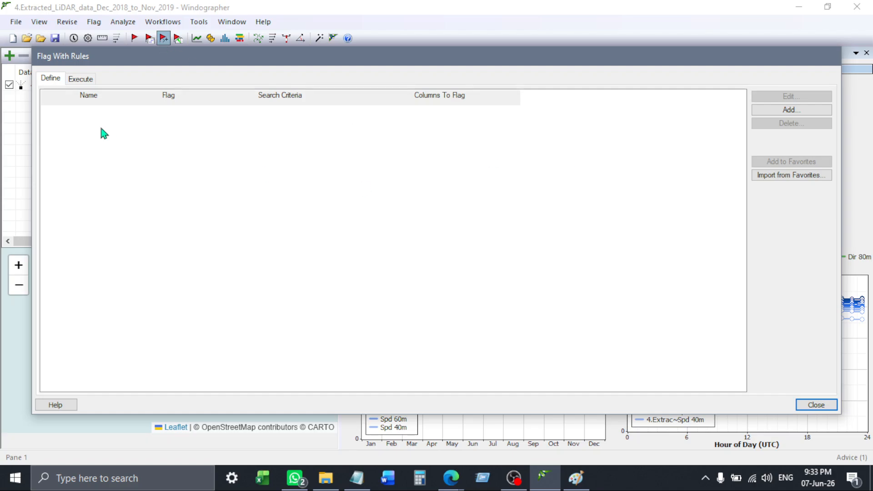
left_click(778, 111)
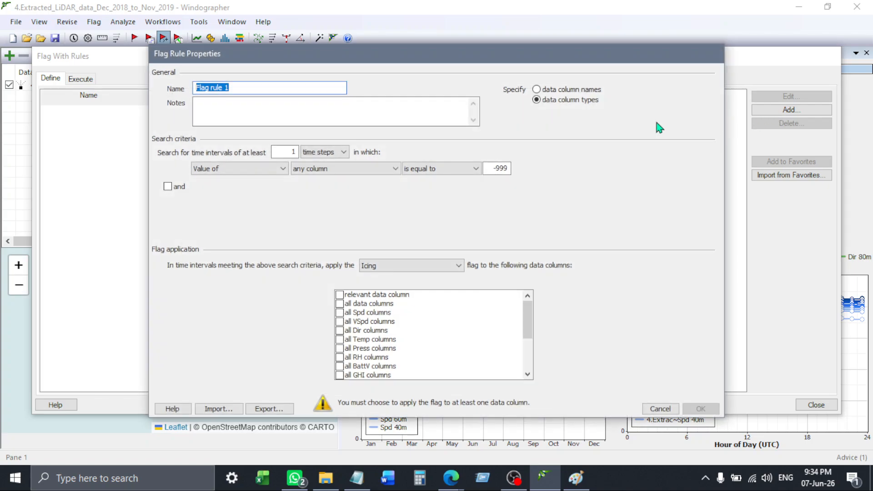
left_click(564, 89)
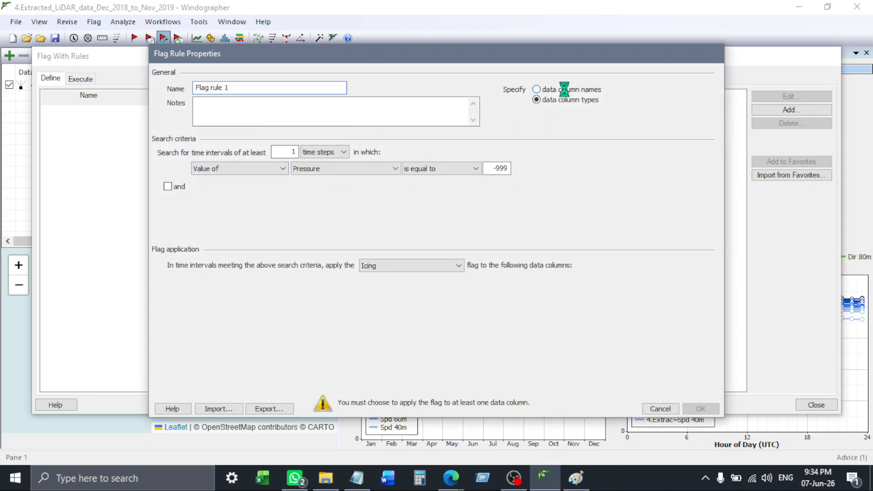
left_click(564, 89)
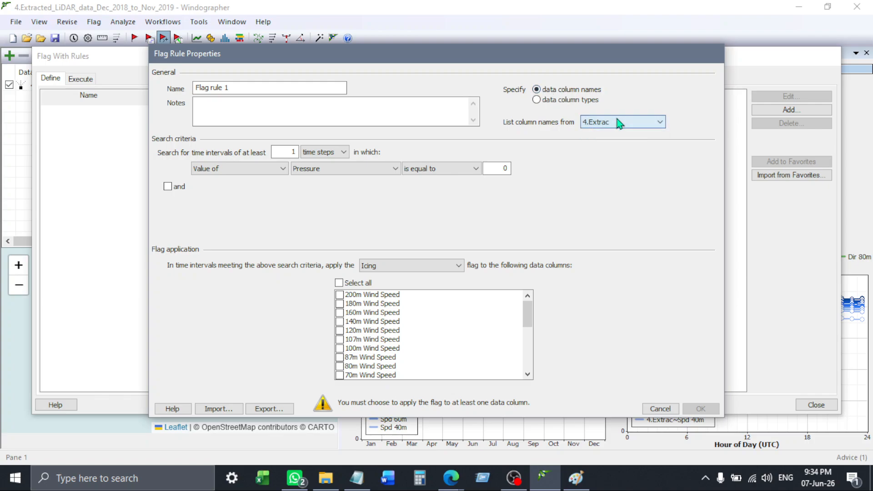
left_click(448, 265)
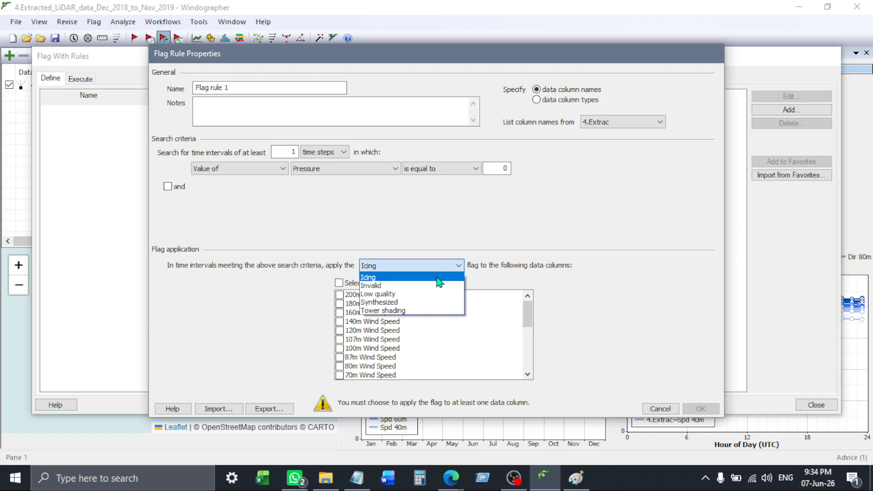
left_click(433, 297)
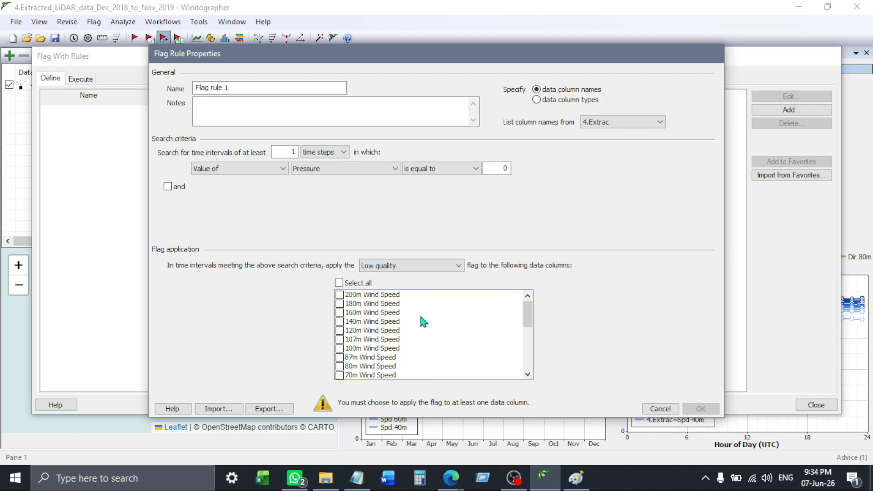
left_click(329, 168)
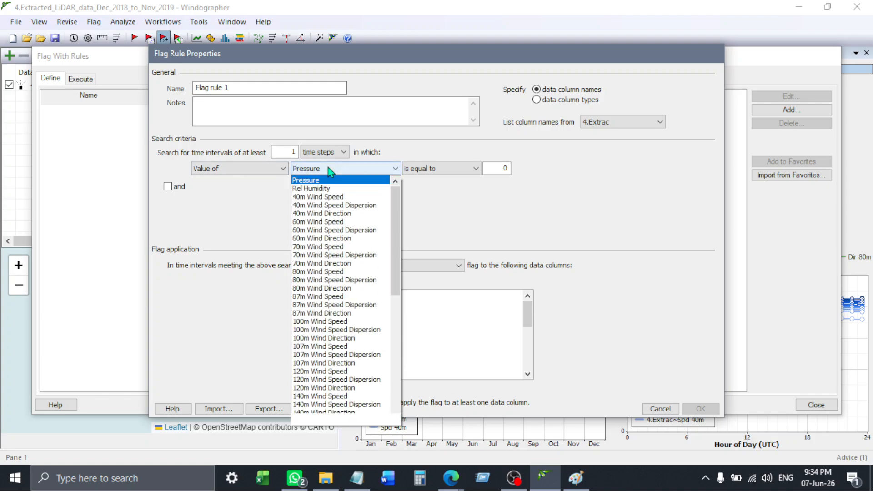
scroll(351, 355, "down", 2)
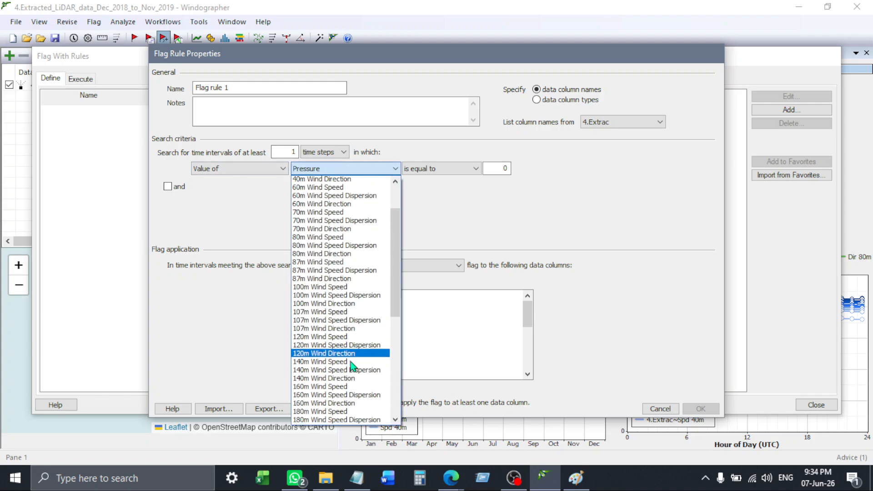
scroll(352, 364, "down", 4)
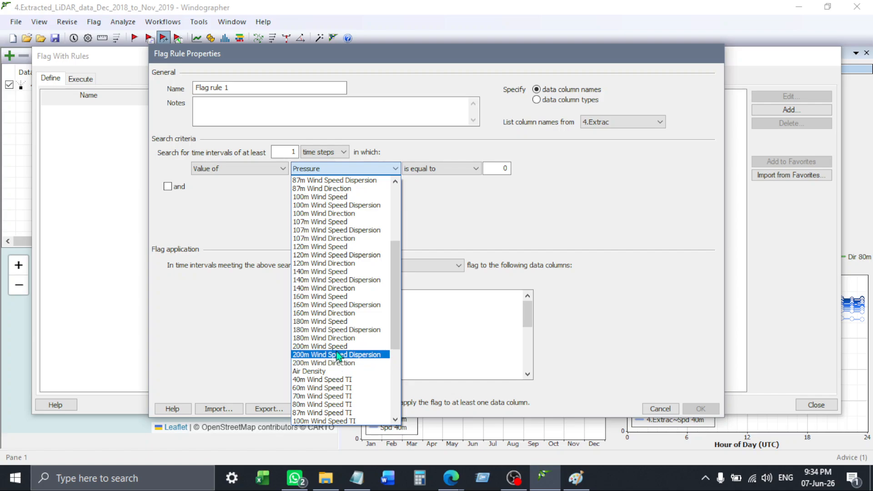
left_click(338, 347)
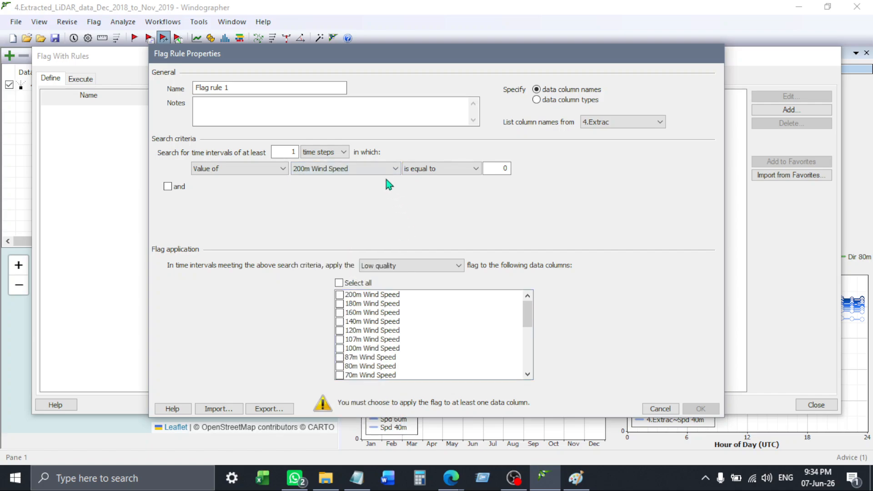
left_click(372, 169)
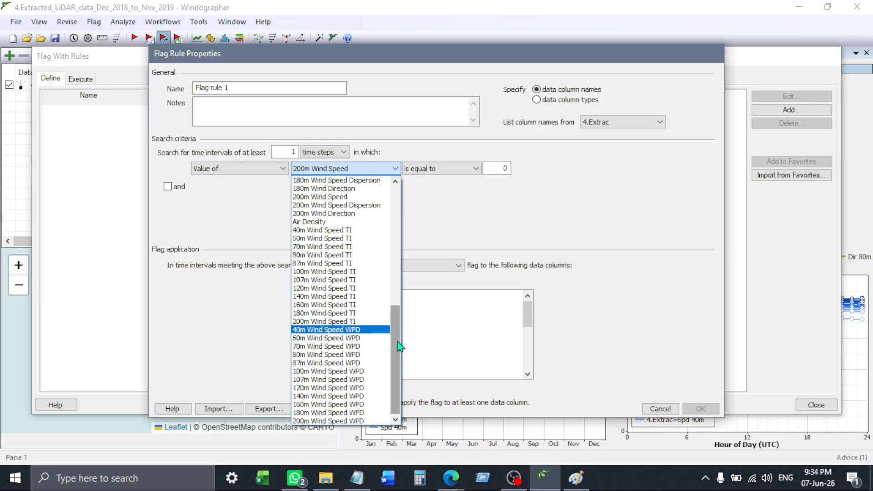
left_click(359, 371)
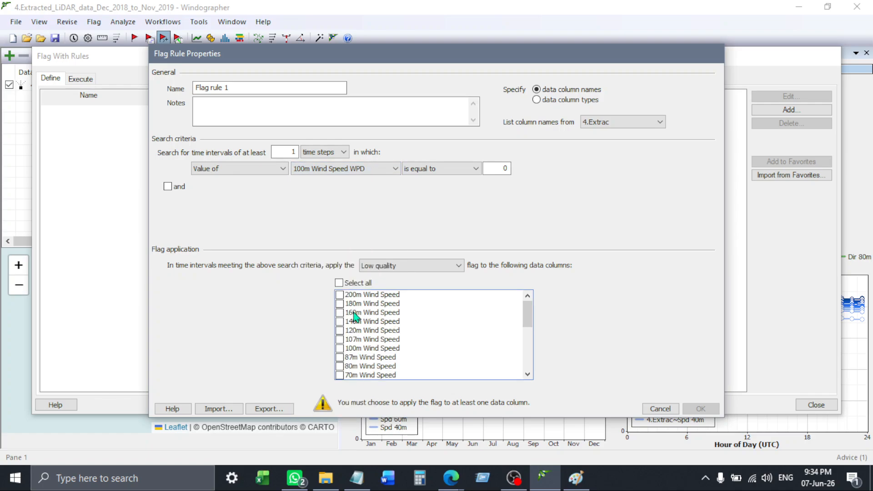
Set the column searched by the flag rule to 120m Wind Speed
left_click(336, 169)
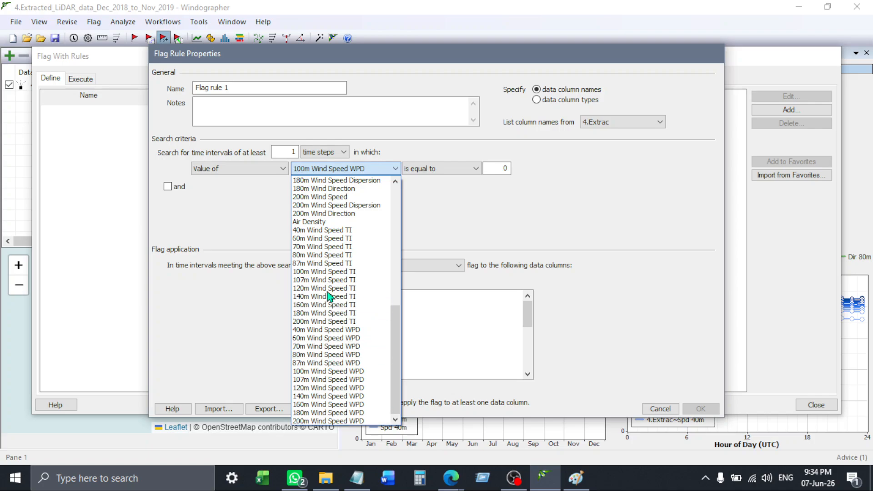
scroll(330, 250, "up", 10)
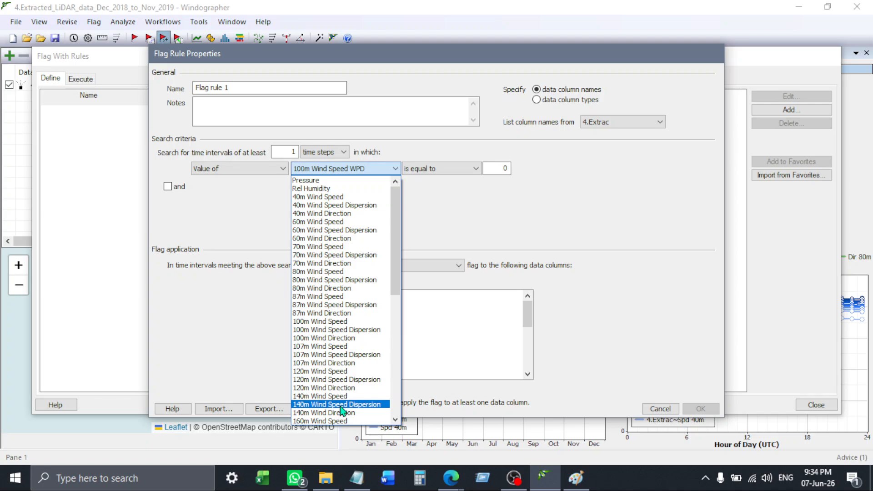
scroll(341, 405, "down", 1)
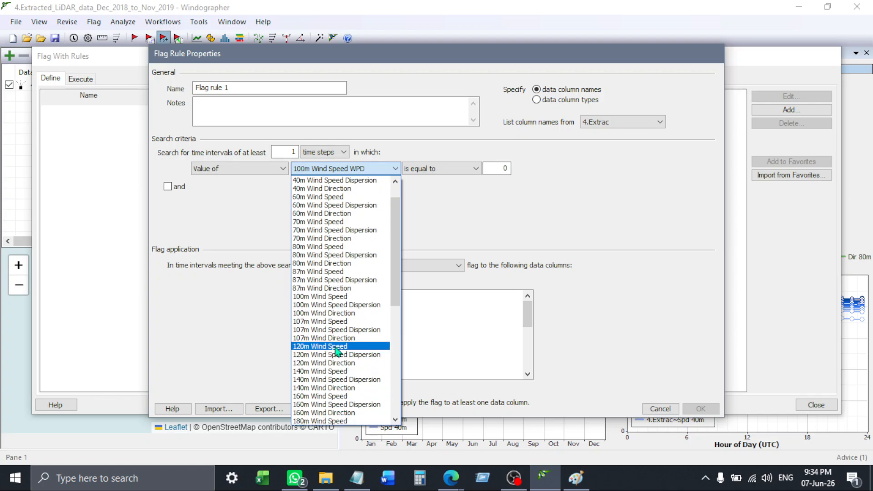
left_click(337, 348)
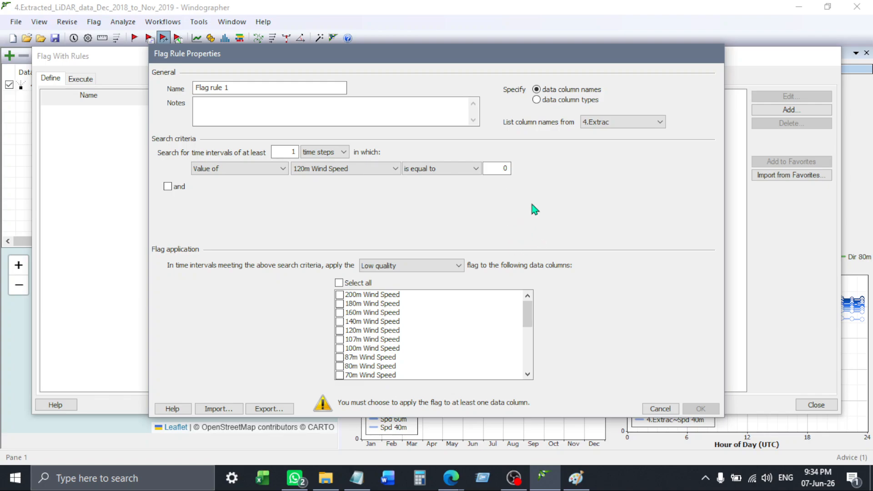
Switch to Paint and sketch a tall, narrow pointed shape beside the existing tower, with a small oval, short horizontal lines and a ground line
left_click(576, 479)
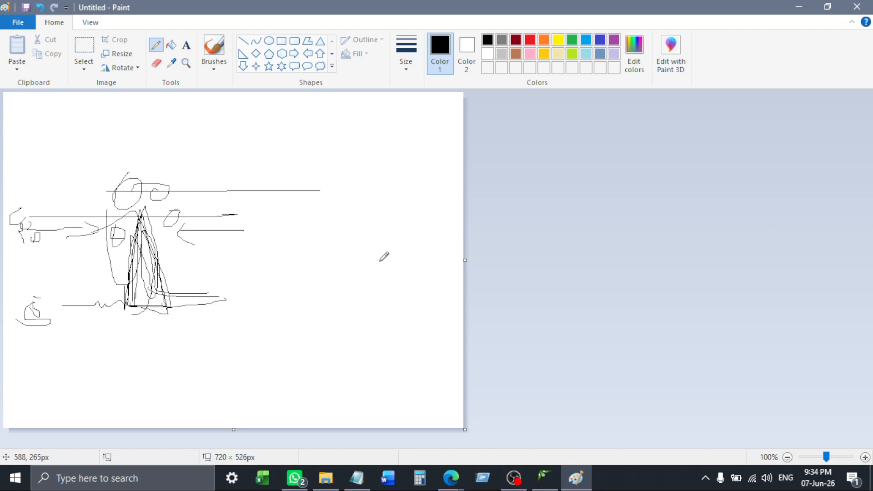
mouse_move(419, 254)
left_mouse_down()
mouse_move(407, 274)
mouse_move(416, 247)
left_mouse_up()
mouse_move(342, 371)
left_mouse_down()
mouse_move(362, 343)
mouse_move(351, 143)
mouse_move(334, 269)
mouse_move(348, 378)
left_mouse_up()
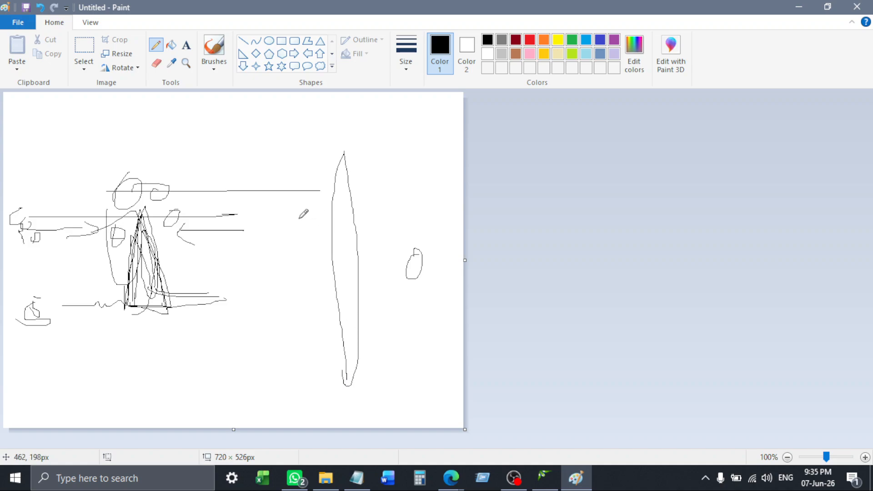
left_click_drag(270, 228, 317, 228)
mouse_move(274, 250)
left_mouse_down()
mouse_move(321, 249)
mouse_move(324, 233)
left_mouse_up()
left_click_drag(274, 265, 339, 256)
left_click_drag(362, 379, 347, 381)
mouse_move(408, 274)
left_mouse_down()
mouse_move(422, 253)
mouse_move(403, 263)
left_mouse_up()
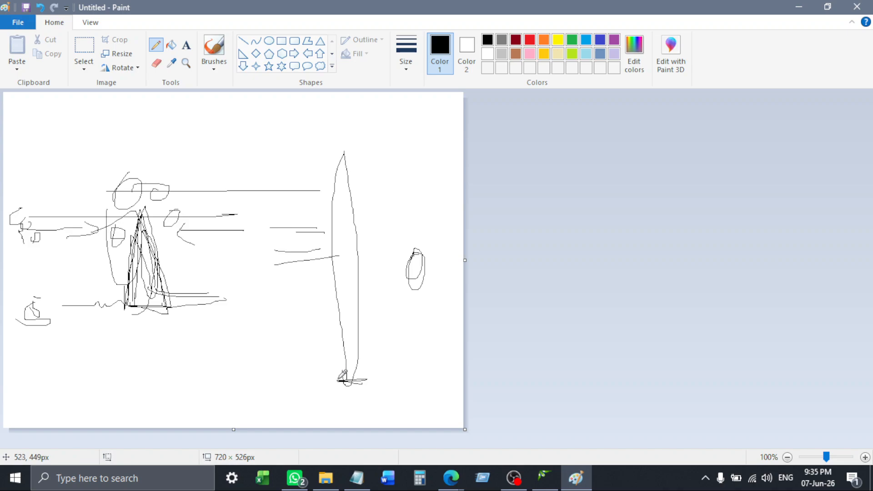
left_click_drag(339, 381, 371, 380)
mouse_move(344, 157)
left_mouse_down()
mouse_move(343, 337)
mouse_move(355, 330)
mouse_move(338, 162)
left_mouse_up()
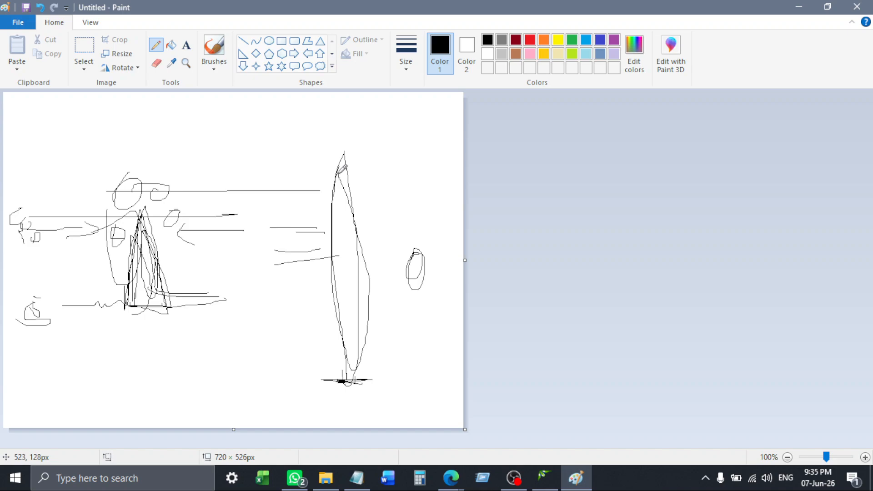
Darken the short horizontal lines running into the tall shape and draw large loops between it and the existing tower
mouse_move(289, 224)
left_mouse_down()
mouse_move(323, 232)
mouse_move(281, 228)
mouse_move(313, 259)
mouse_move(285, 230)
mouse_move(306, 234)
left_mouse_up()
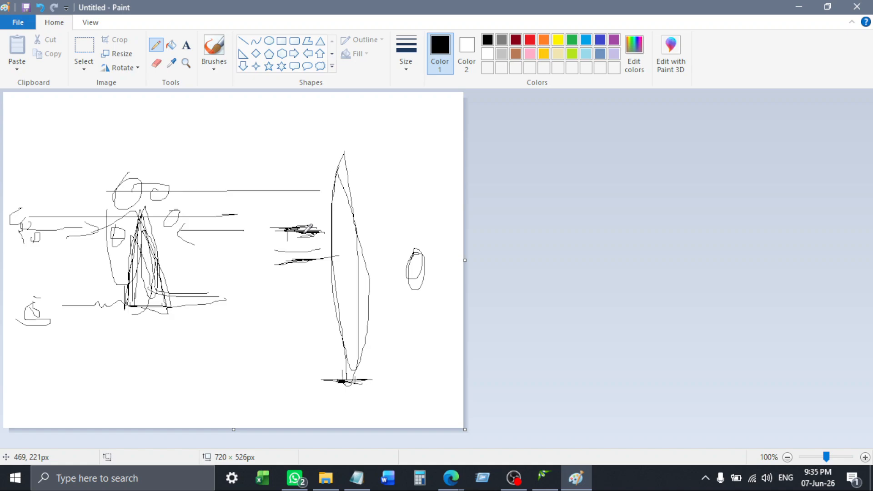
left_click_drag(303, 234, 337, 240)
left_click_drag(283, 232, 306, 237)
mouse_move(227, 186)
left_mouse_down()
mouse_move(287, 126)
mouse_move(285, 116)
mouse_move(233, 175)
left_mouse_up()
Draw and retrace two parallel diagonal lines beyond the tall shape, and add a second oval above the first one
left_click_drag(379, 241, 428, 291)
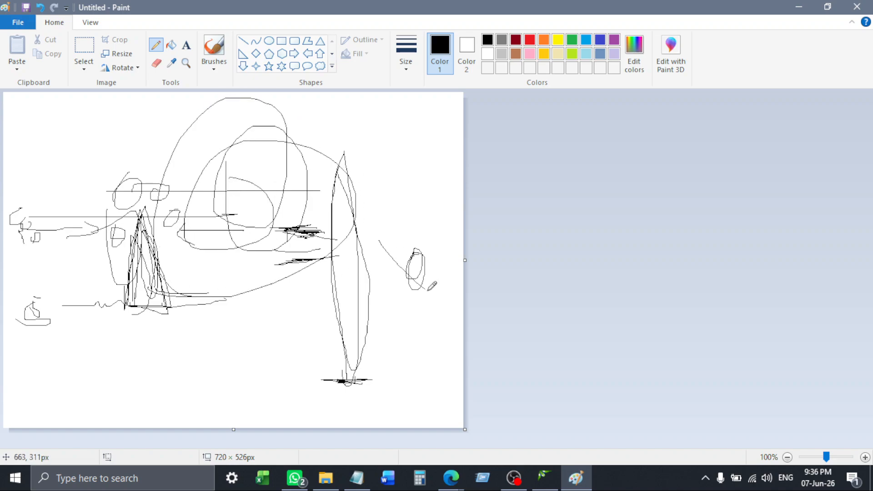
left_click_drag(355, 260, 389, 303)
left_click_drag(348, 253, 389, 301)
left_click_drag(375, 242, 401, 271)
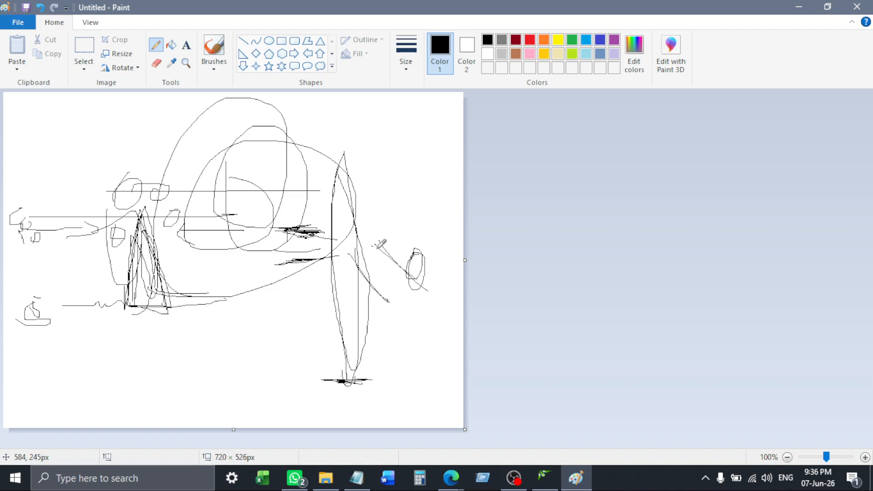
left_click_drag(376, 242, 428, 286)
left_click_drag(358, 264, 388, 300)
left_click_drag(380, 252, 409, 277)
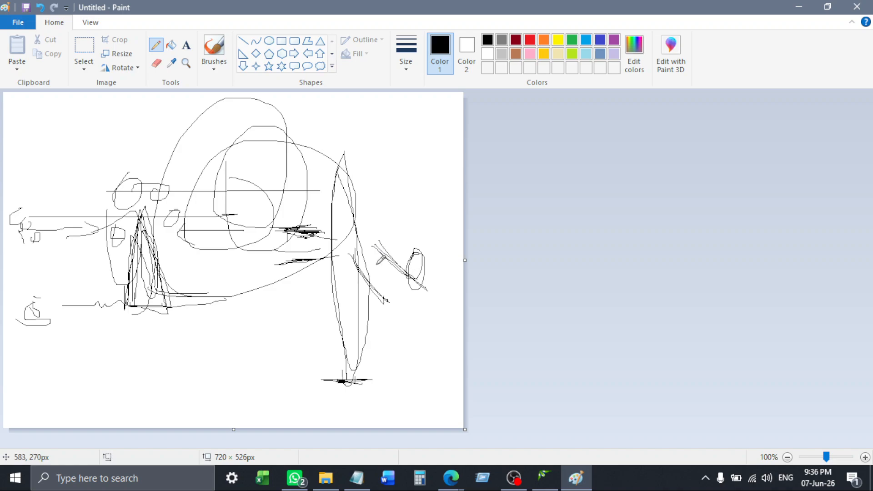
mouse_move(355, 261)
left_mouse_down()
mouse_move(390, 303)
mouse_move(383, 298)
left_mouse_up()
mouse_move(413, 183)
left_mouse_down()
mouse_move(401, 222)
mouse_move(423, 184)
mouse_move(407, 204)
left_mouse_up()
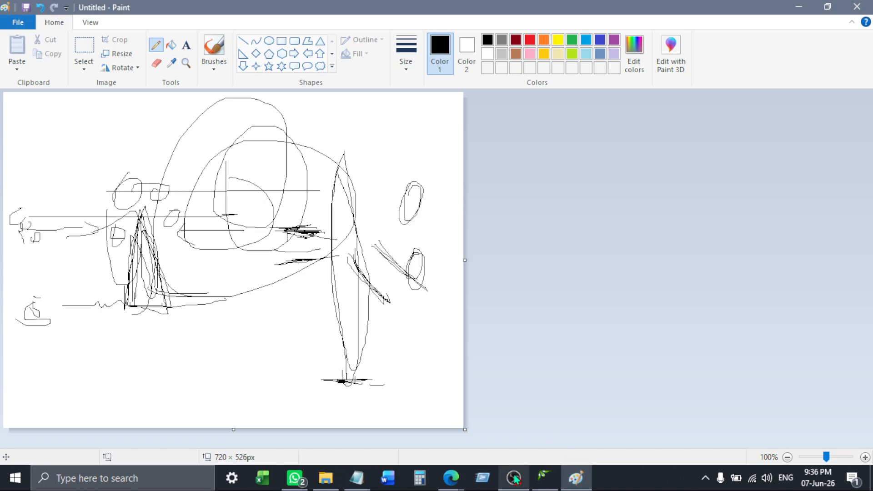
Return to Windographer, select 120m Wind Speed as the only column to flag, and save the rule
left_click(513, 478)
left_click(572, 479)
left_click(556, 480)
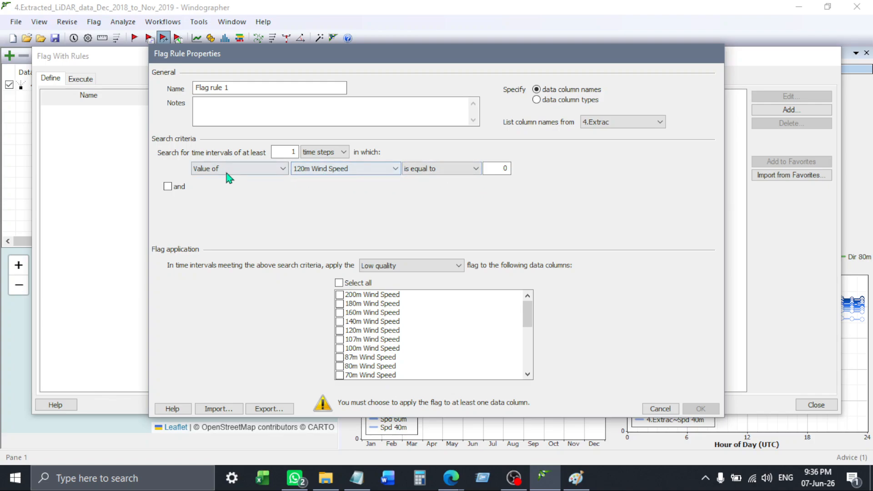
left_click(325, 169)
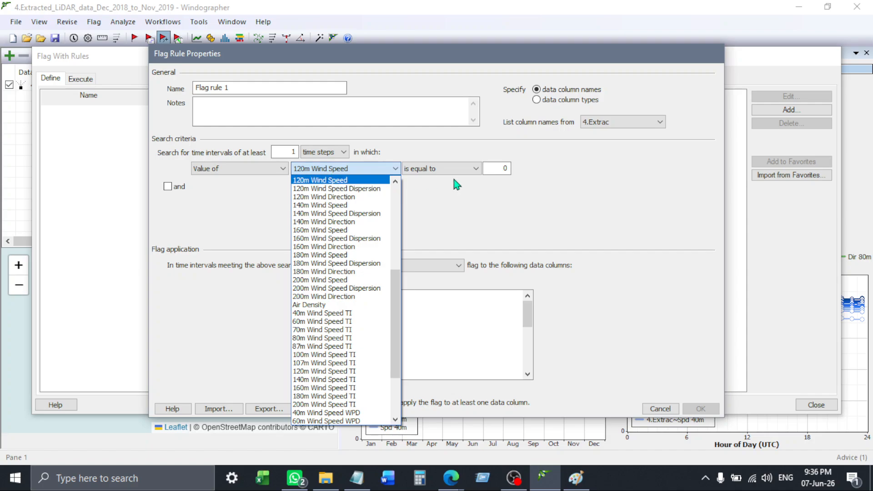
left_click(500, 169)
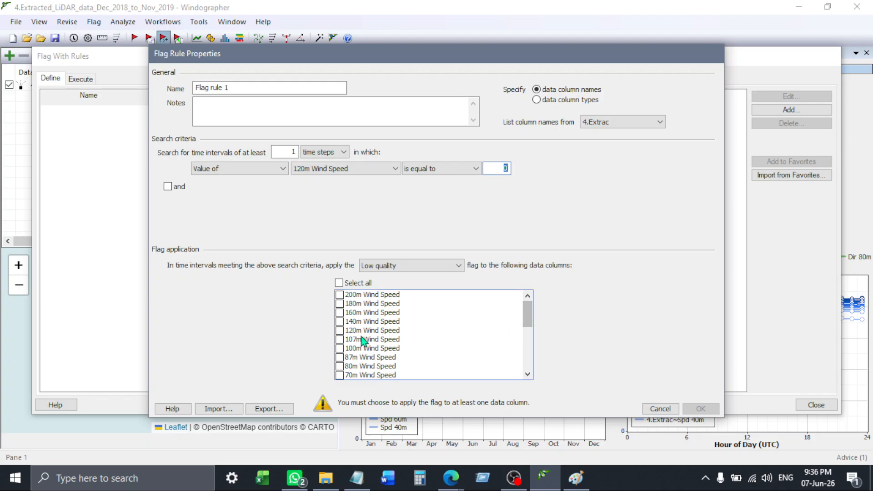
left_click(339, 331)
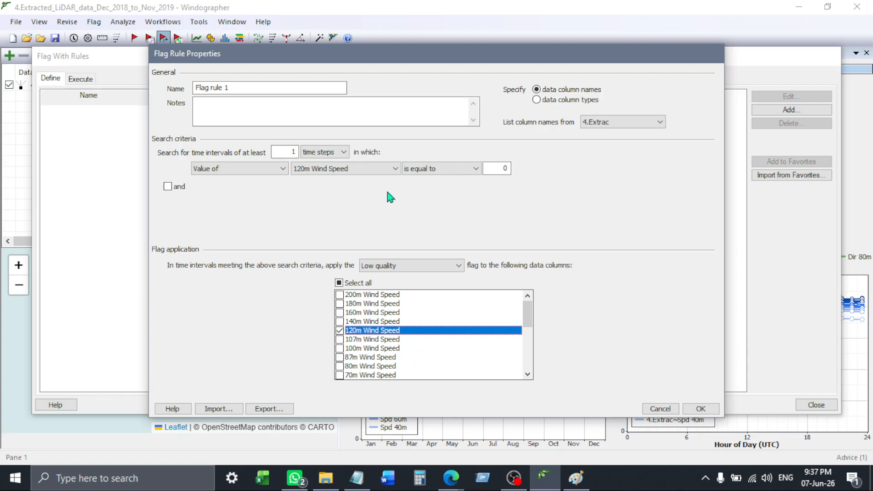
left_click(701, 409)
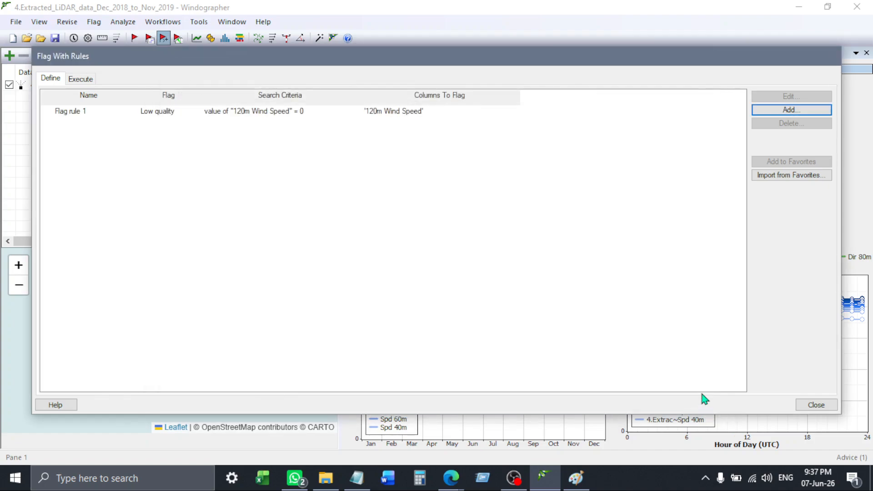
Review the defined rule, execute Flag rule 1 on the 4.Extrac dataset for all time steps, and close the rule window
left_click(84, 80)
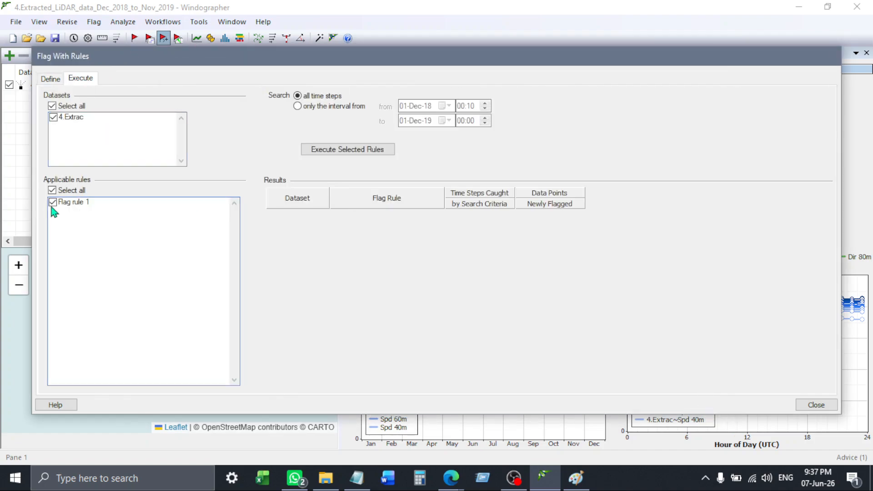
left_click(49, 82)
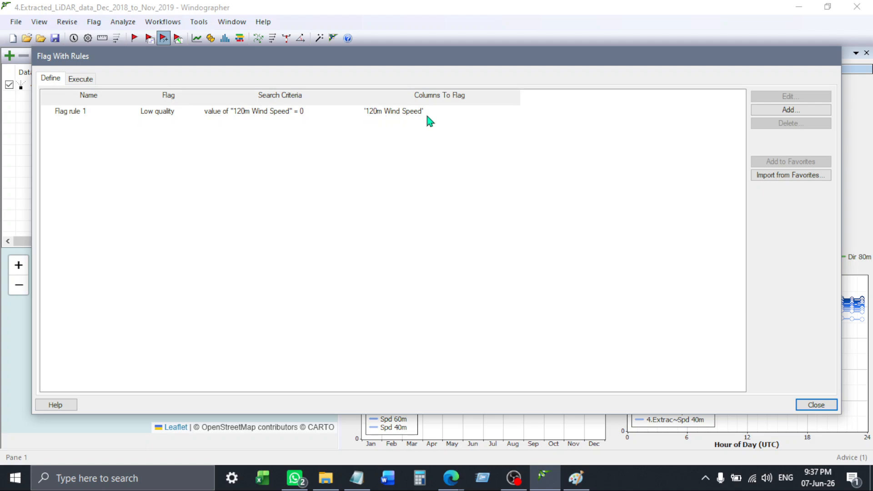
left_click(85, 82)
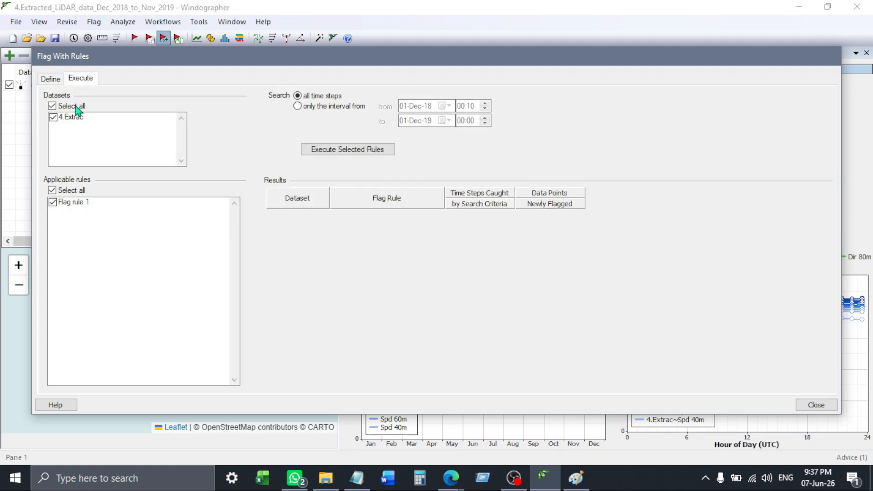
left_click(348, 153)
left_click(333, 144)
left_click(825, 406)
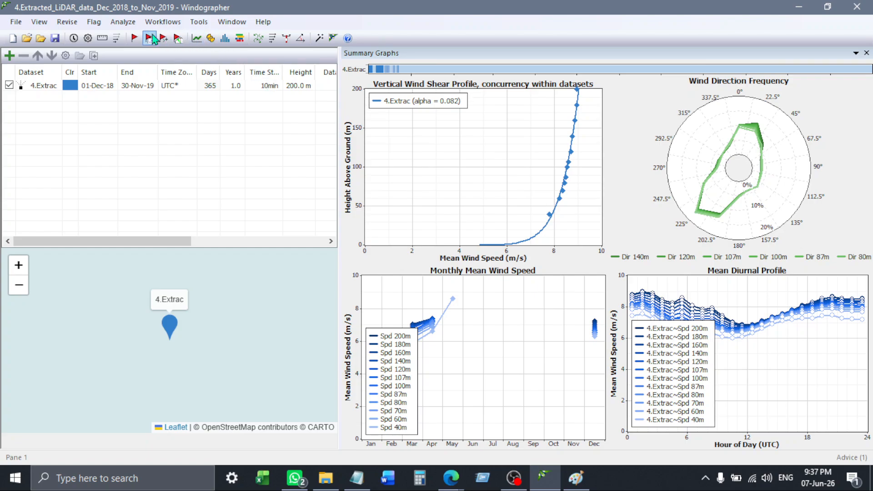
Open manual flagging, bring the December 1, 2018 speed data into view, and select the 11:40 to 12:30 segment in the graph
left_click(138, 43)
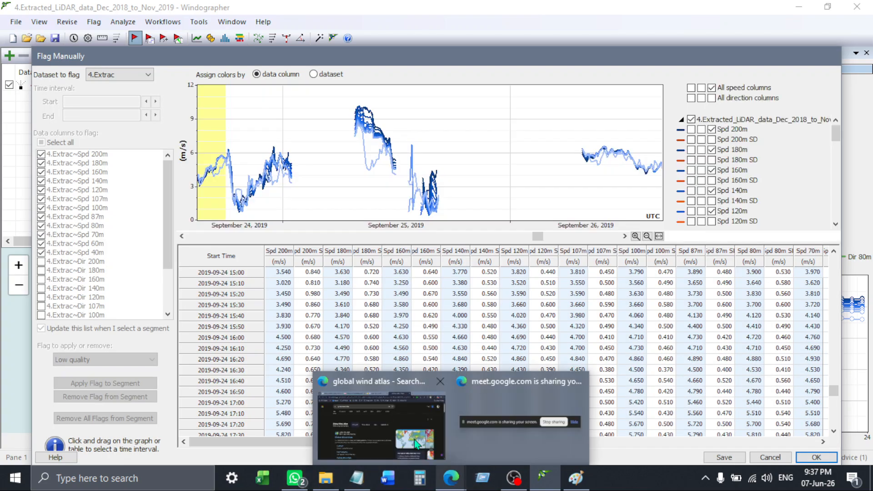
scroll(307, 322, "up", 2)
scroll(314, 323, "down", 1)
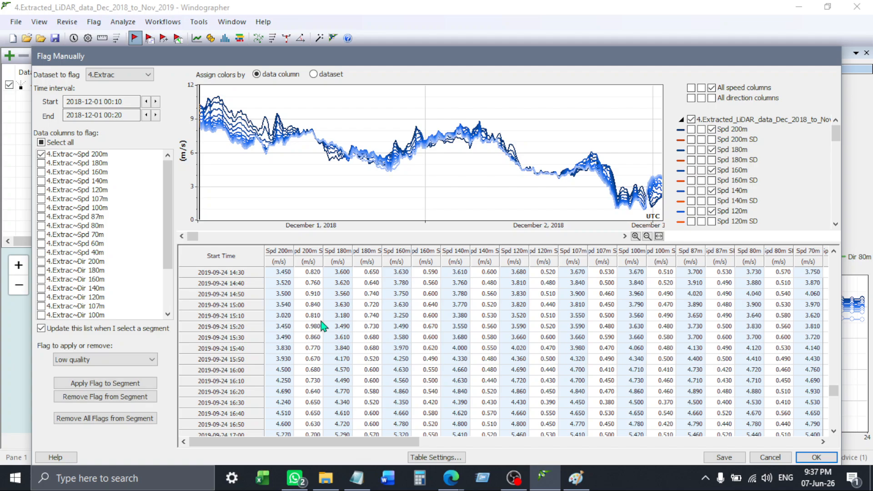
left_click_drag(317, 140, 324, 141)
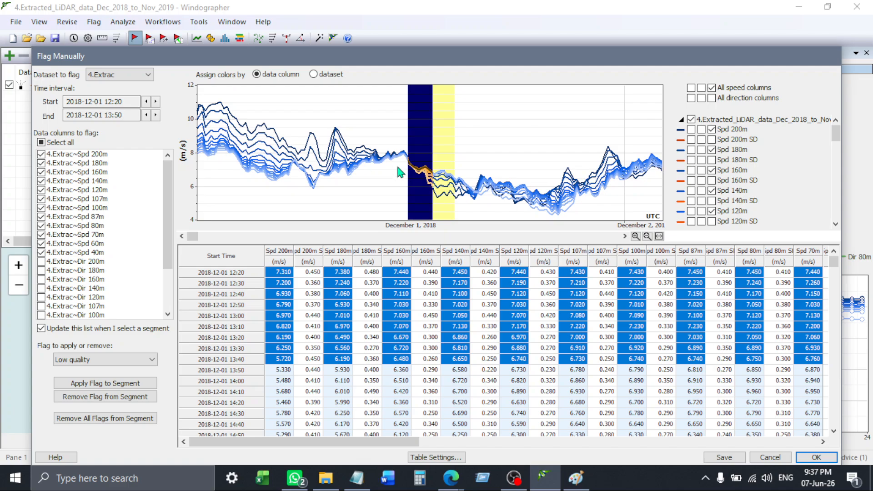
left_click_drag(399, 171, 411, 175)
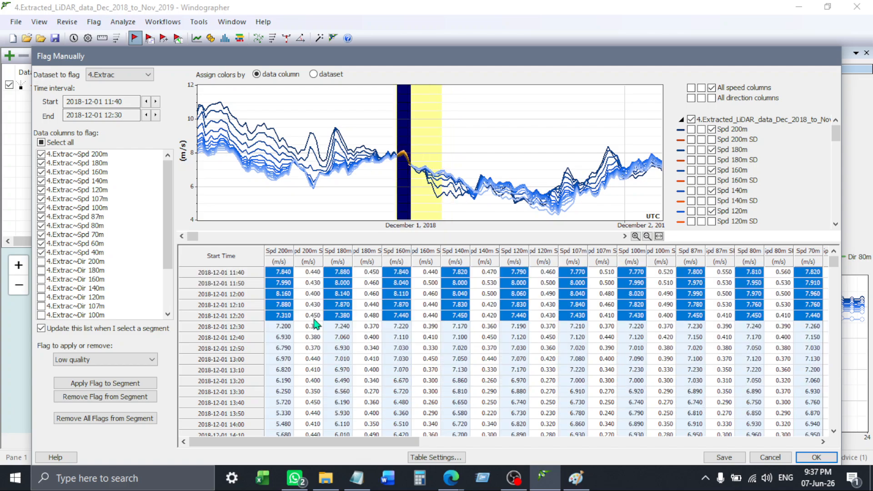
left_click(313, 327)
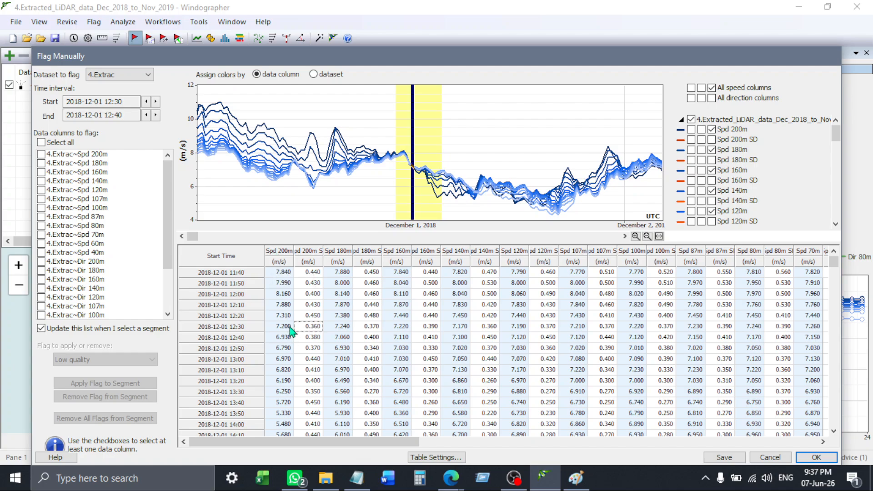
left_click(287, 331)
left_click(313, 329)
left_click(285, 327)
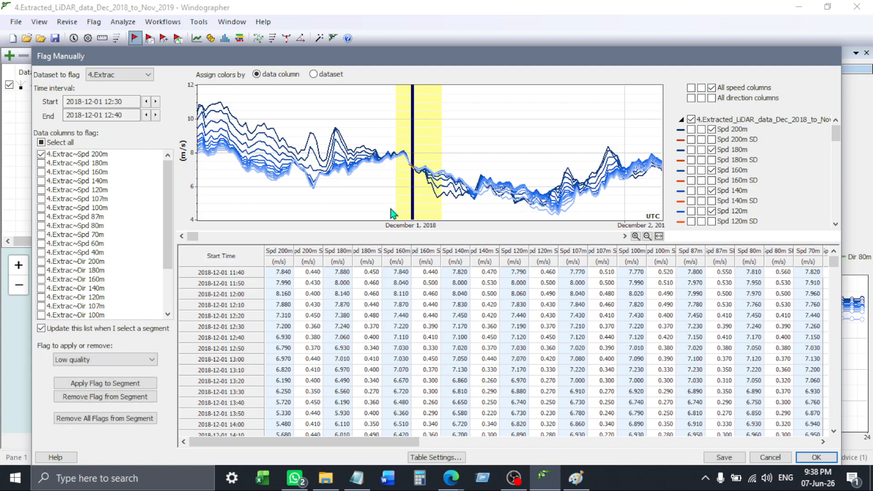
left_click_drag(421, 150, 409, 163)
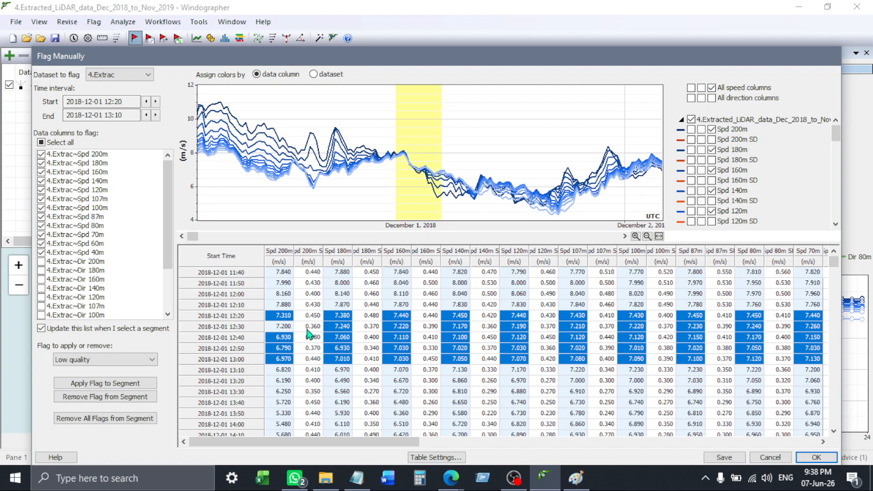
left_click(285, 327)
scroll(285, 325, "down", 3)
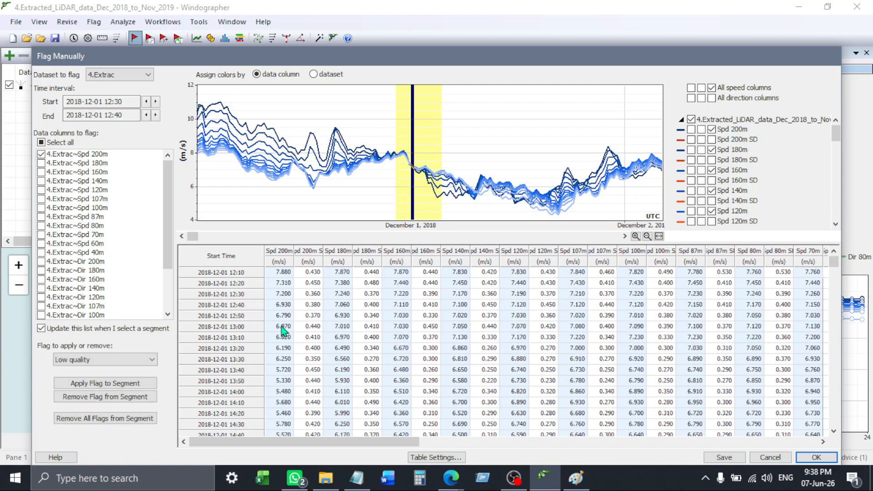
scroll(285, 327, "down", 5)
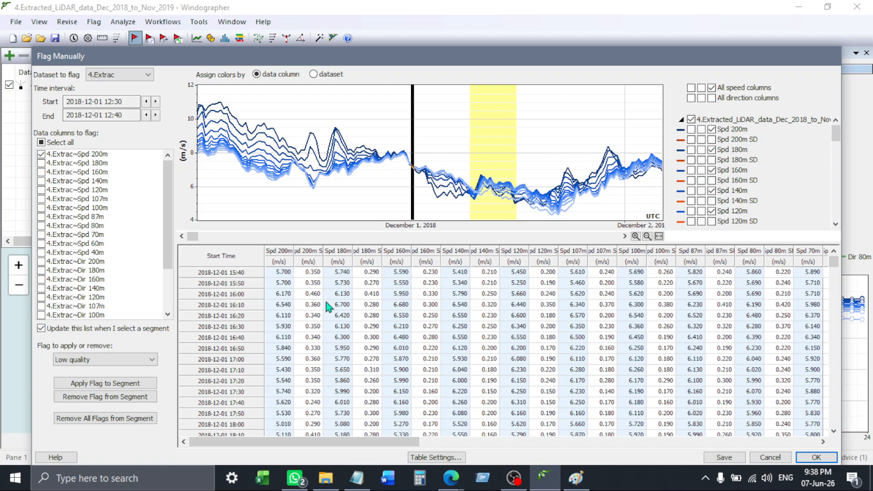
scroll(313, 285, "up", 18)
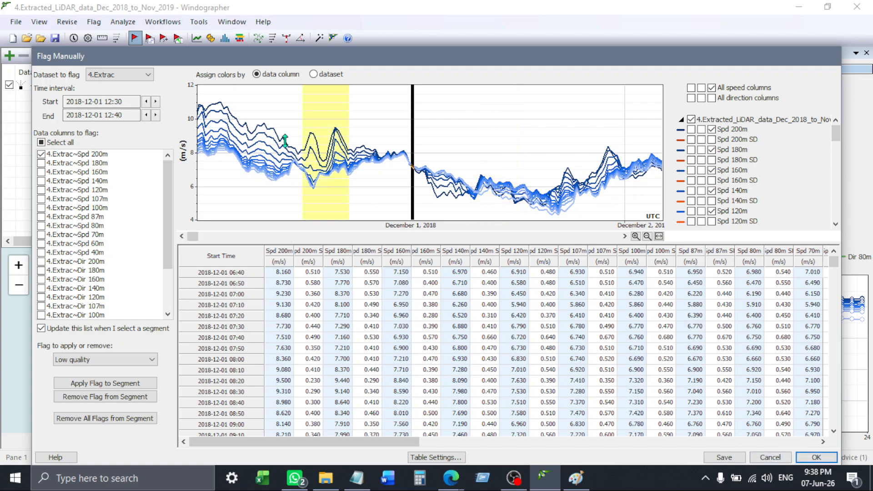
scroll(285, 141, "down", 5)
left_click_drag(200, 121, 625, 163)
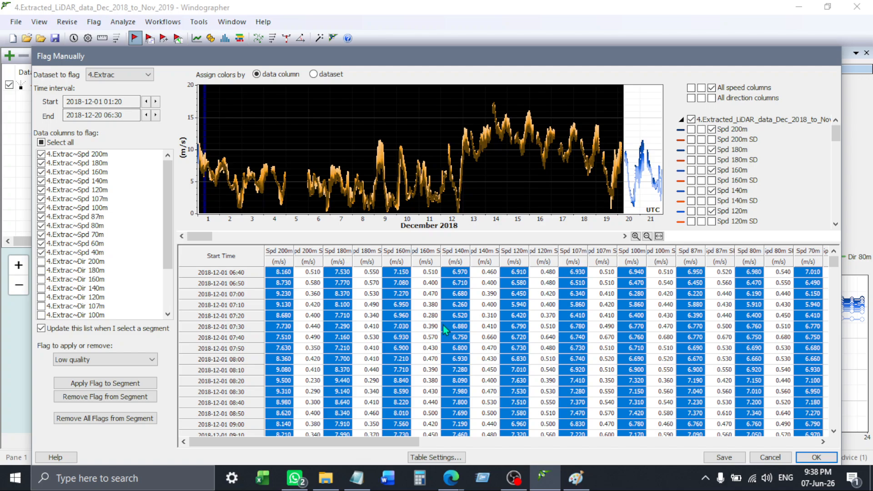
left_click(772, 458)
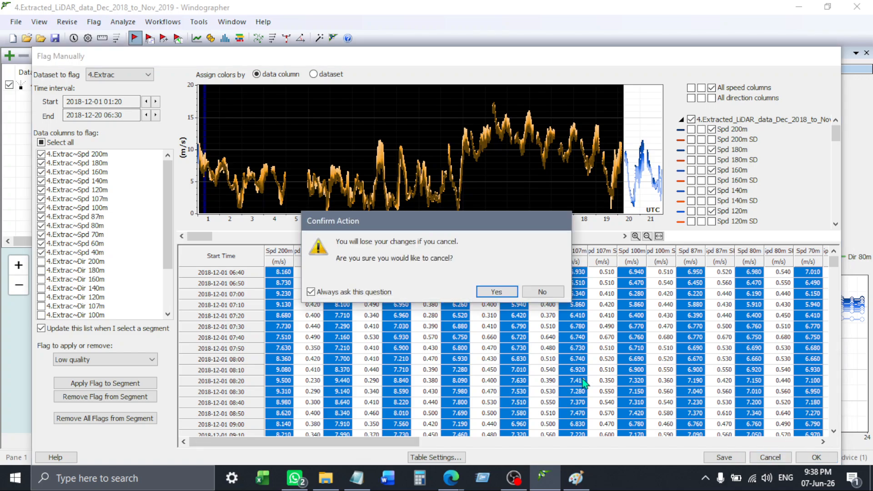
left_click(489, 290)
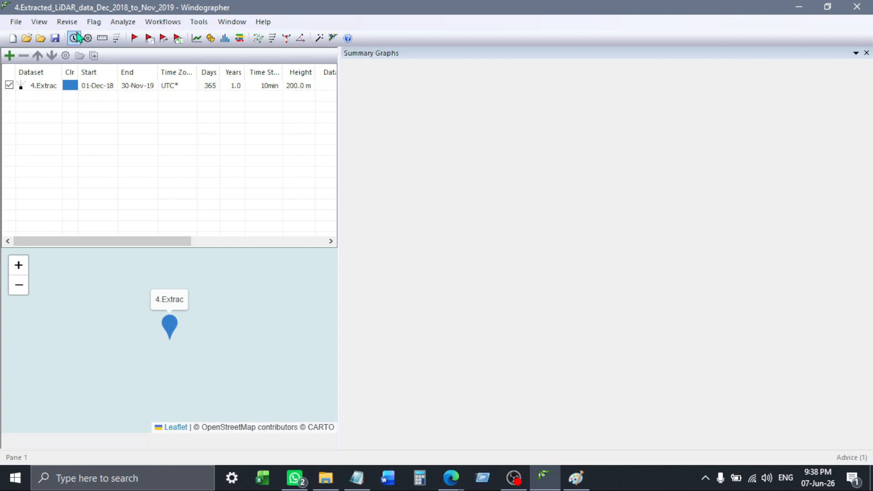
Review the defined flag rules, open and cancel a blank new rule, and return to manual flagging
left_click(164, 38)
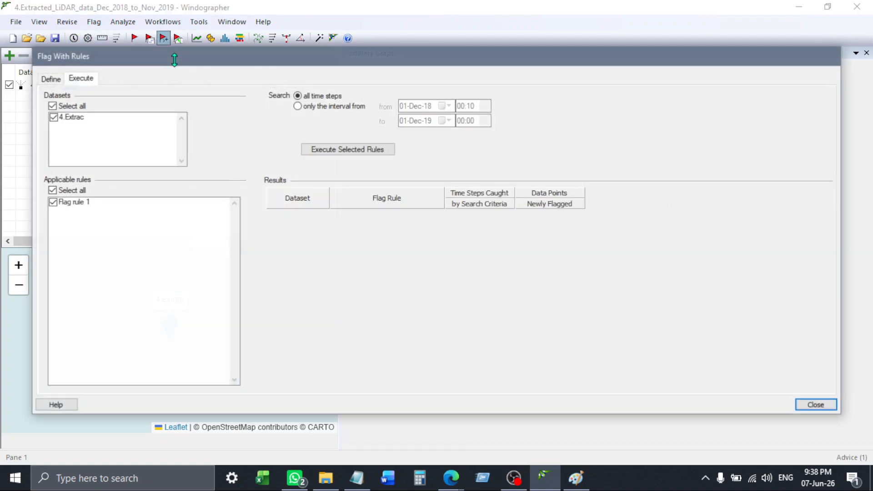
left_click(51, 79)
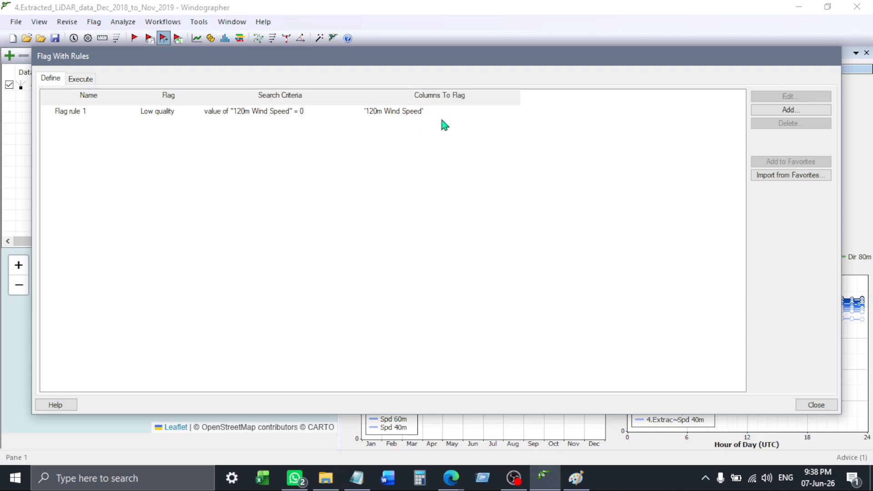
left_click(820, 110)
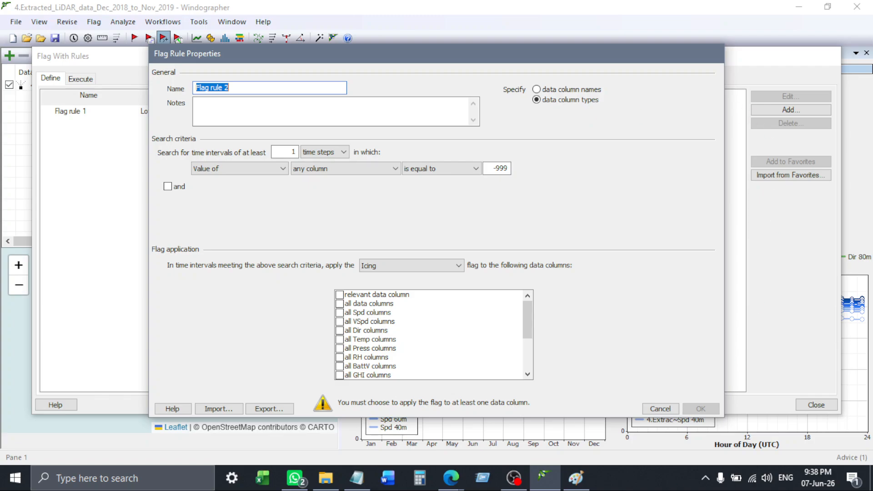
left_click(661, 409)
left_click(816, 405)
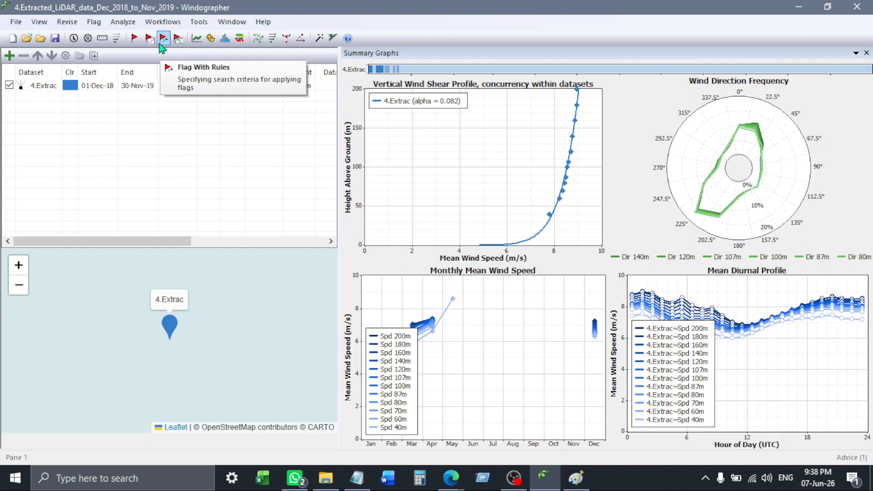
left_click(135, 39)
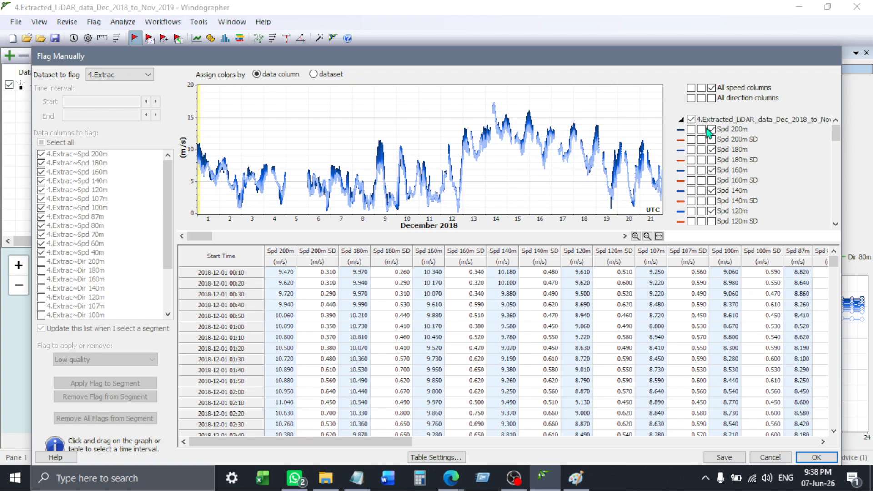
left_click(692, 119)
left_click_drag(834, 134, 834, 149)
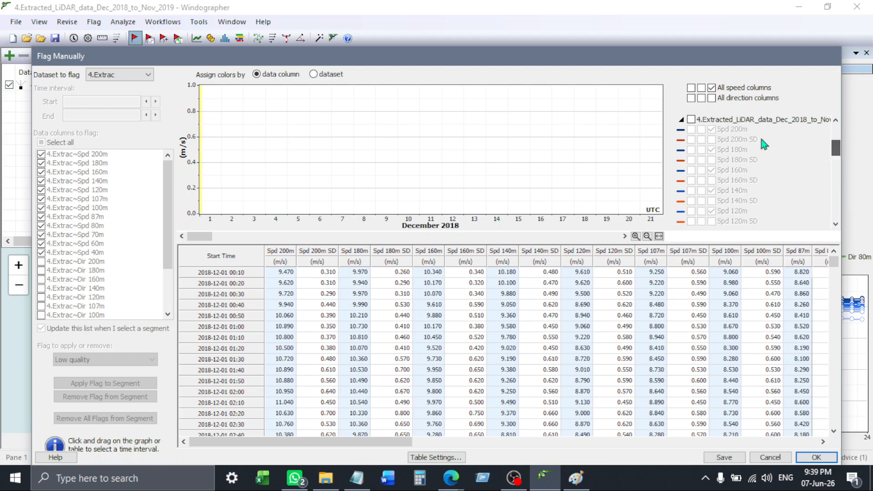
scroll(714, 115, "up", 2)
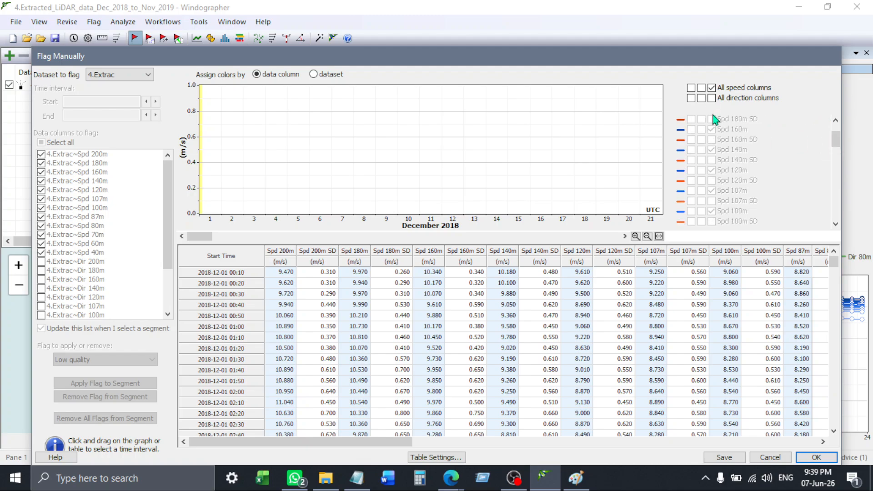
scroll(715, 119, "up", 2)
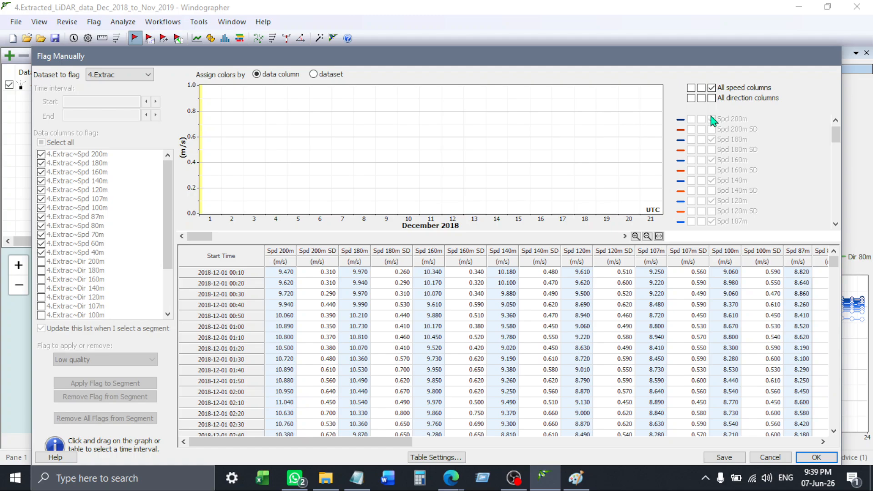
left_click(836, 121)
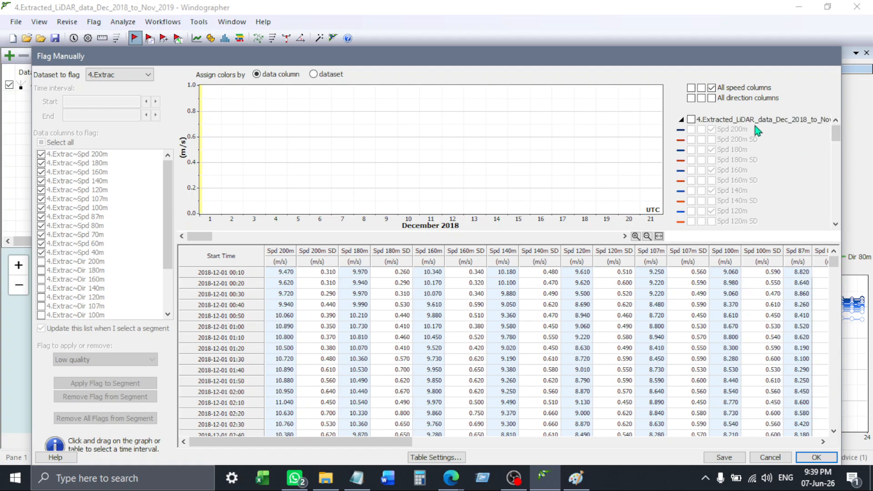
left_click(691, 119)
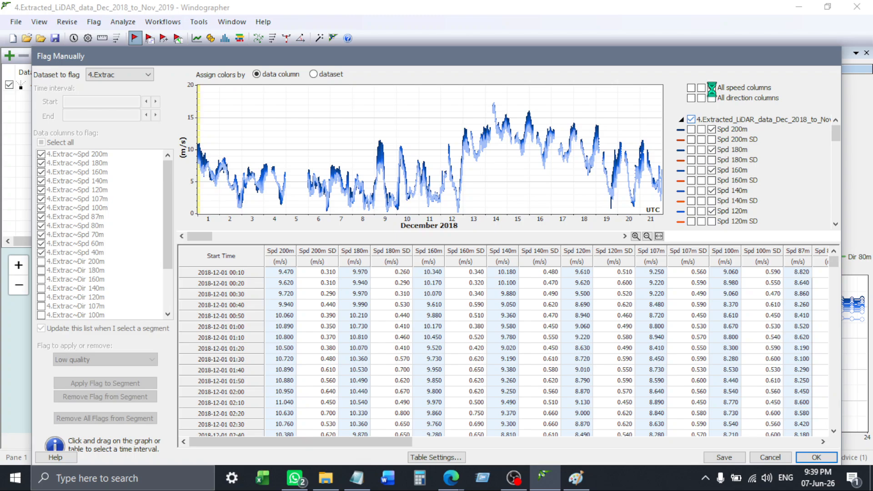
left_click(713, 87)
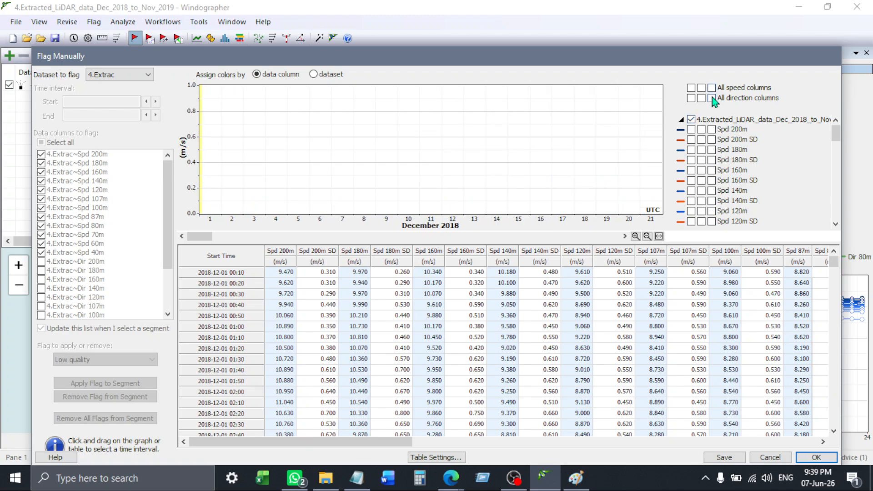
left_click(712, 97)
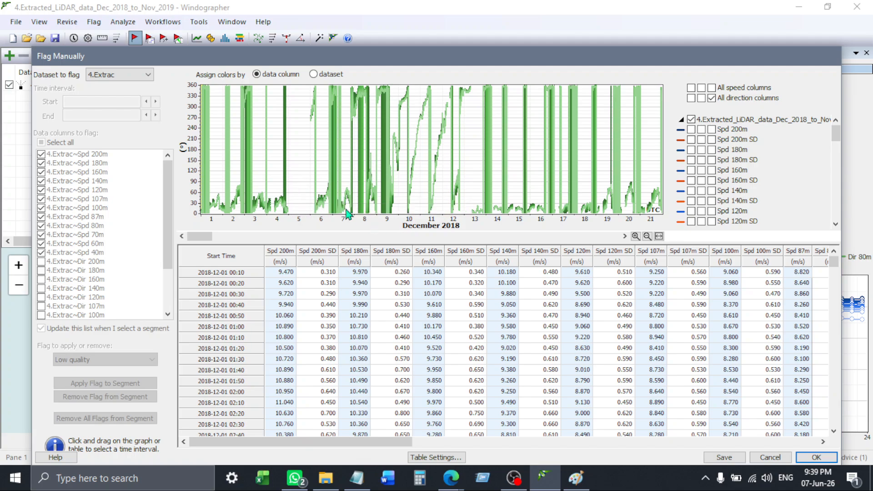
left_click(244, 168)
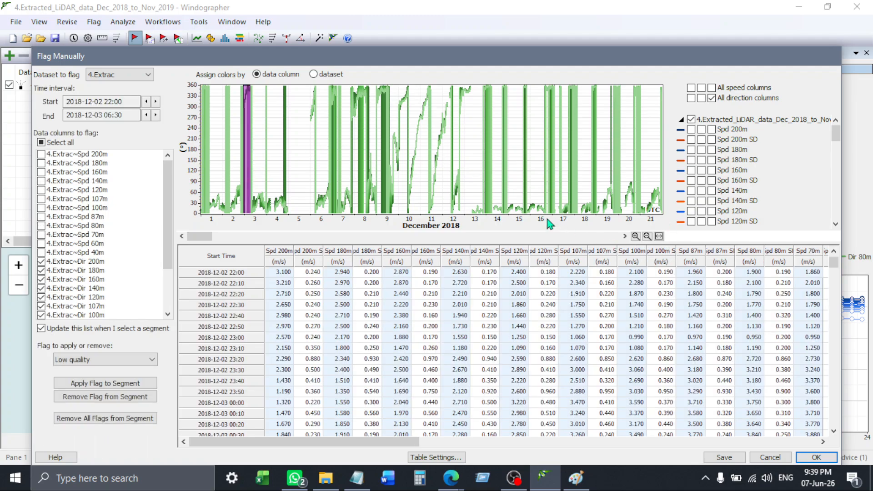
left_click(291, 164)
scroll(283, 182, "up", 1)
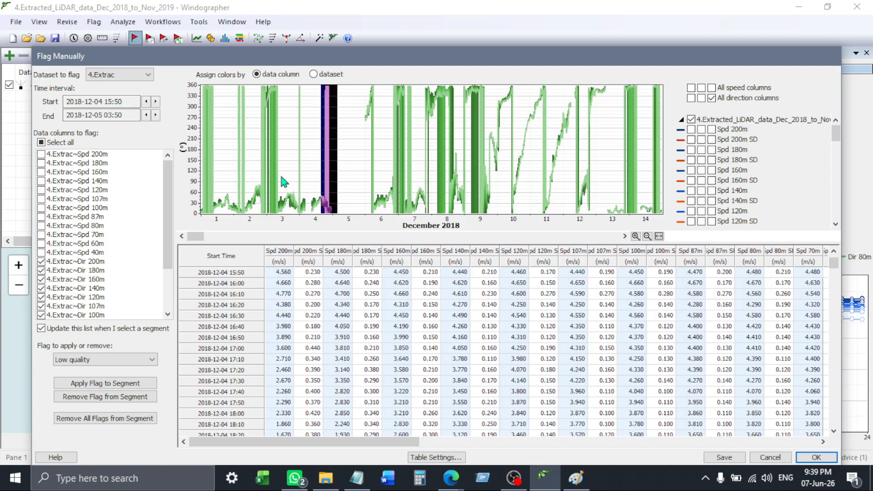
scroll(283, 178, "up", 2)
left_click_drag(389, 182, 441, 201)
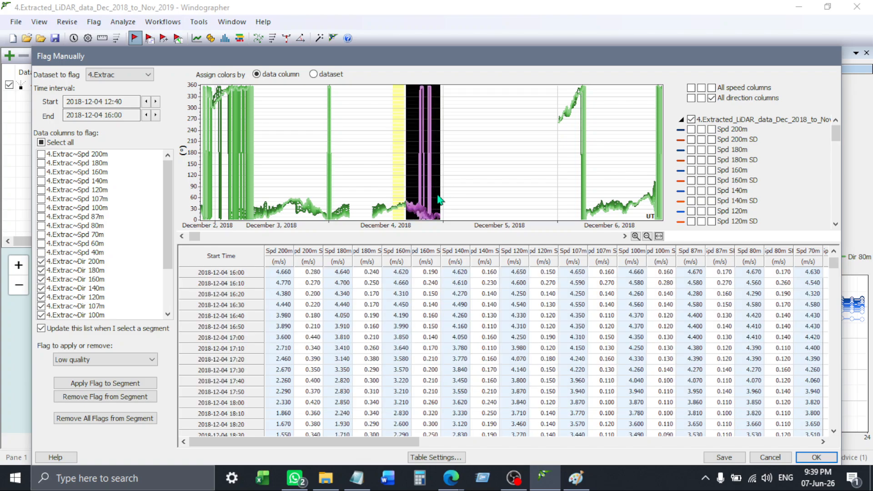
scroll(438, 196, "up", 3)
left_click(553, 173)
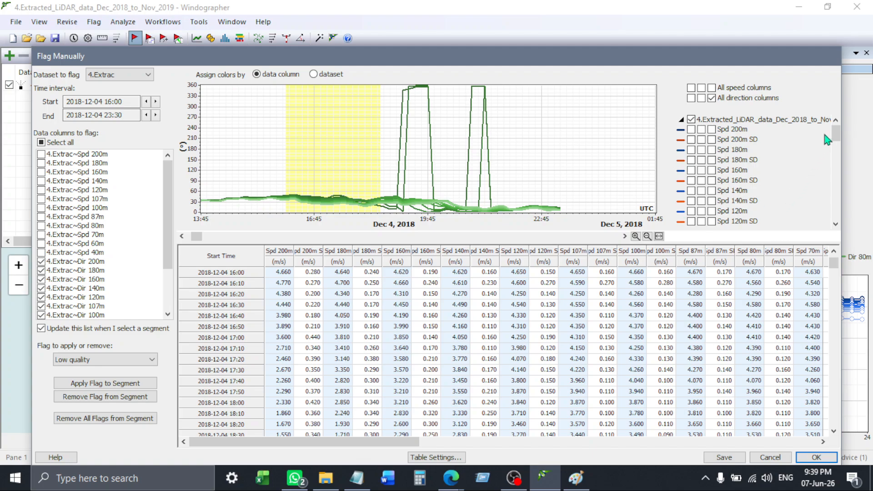
Graph Dir 80m, Dir 70m, Dir 60m and Dir 40m one at a time in a separate plot to compare them with all direction columns
left_click_drag(837, 136, 837, 227)
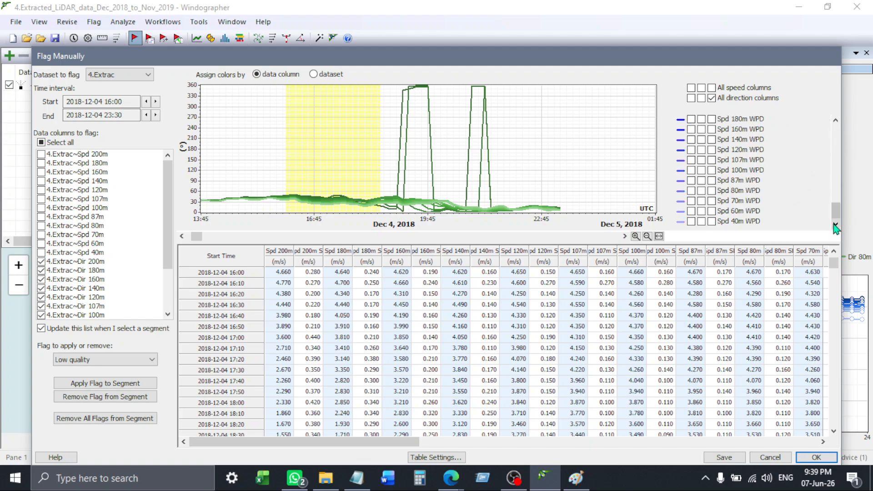
scroll(753, 185, "up", 8)
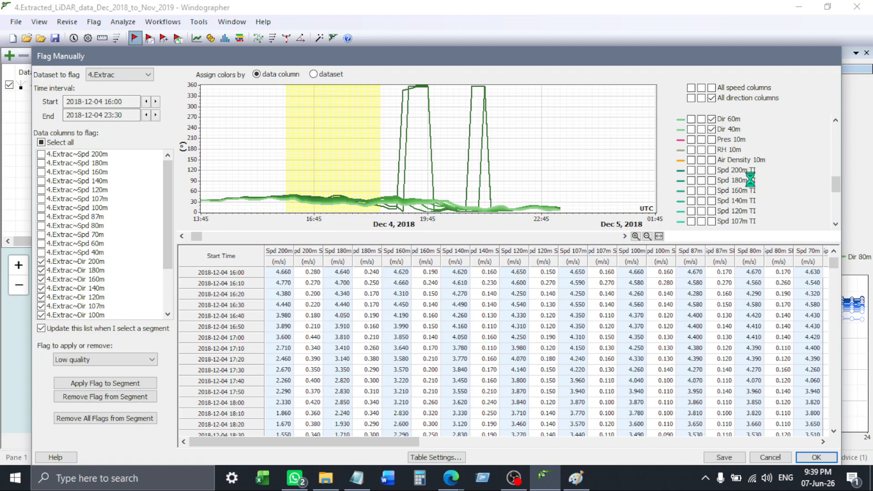
left_click(712, 129)
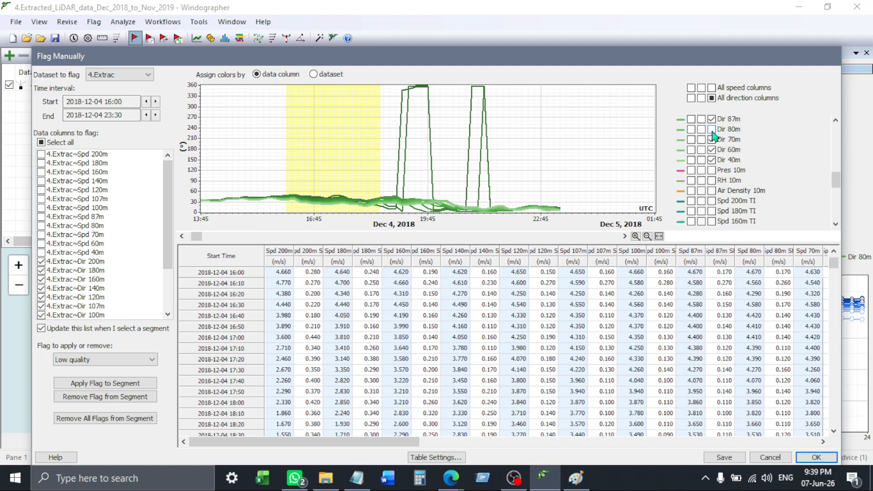
left_click(701, 130)
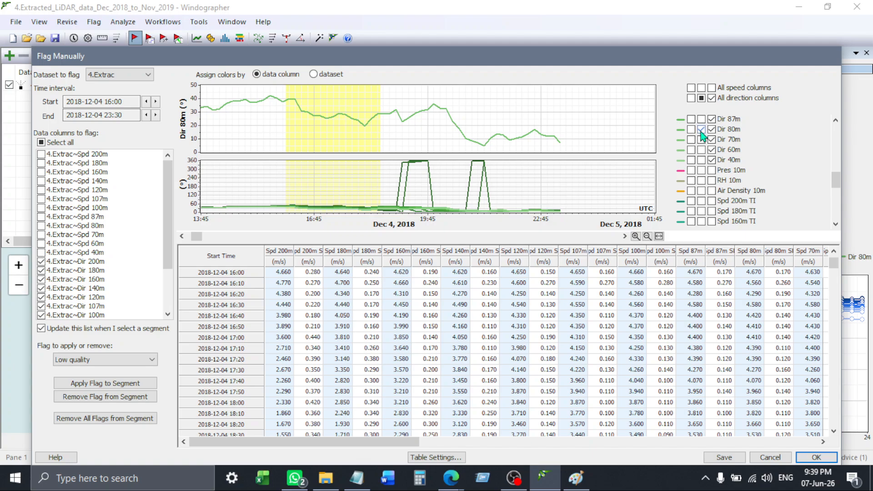
left_click(702, 129)
left_click(702, 139)
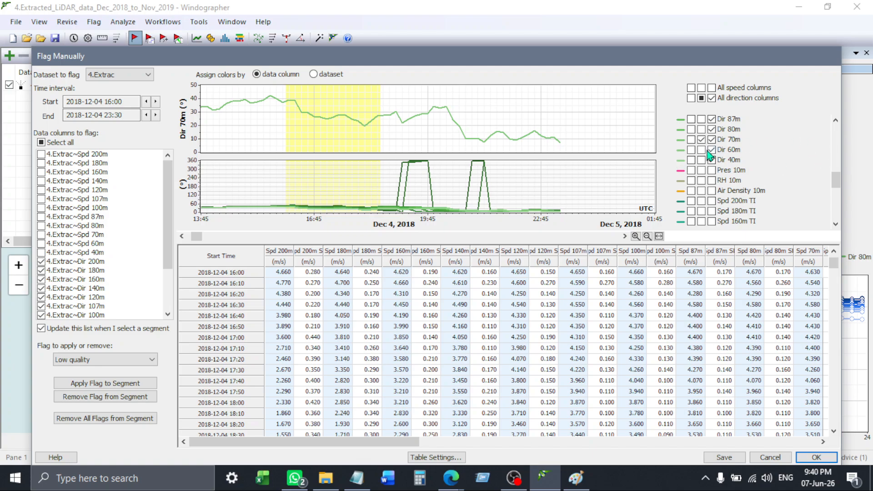
left_click(701, 140)
left_click(701, 150)
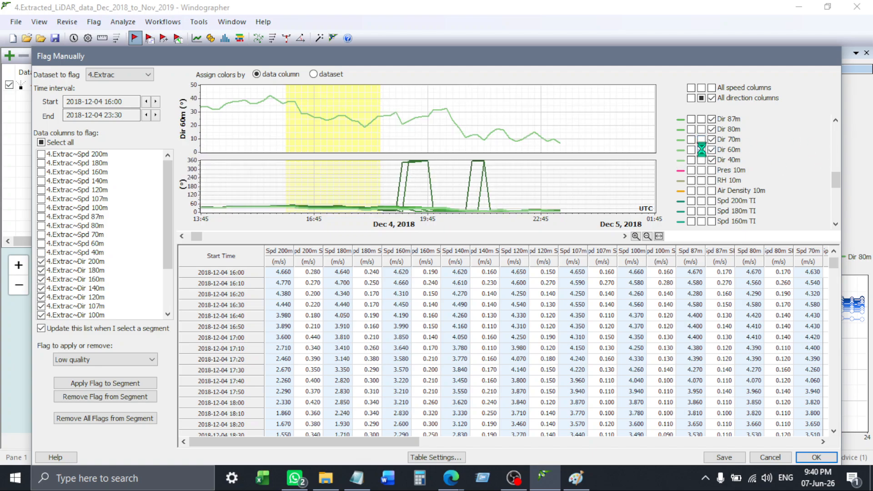
left_click(701, 149)
left_click(701, 160)
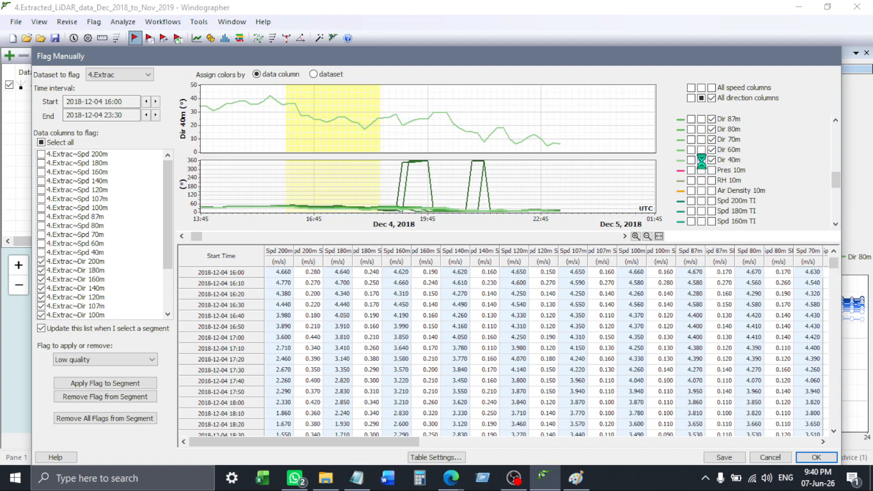
left_click(702, 161)
left_click(701, 119)
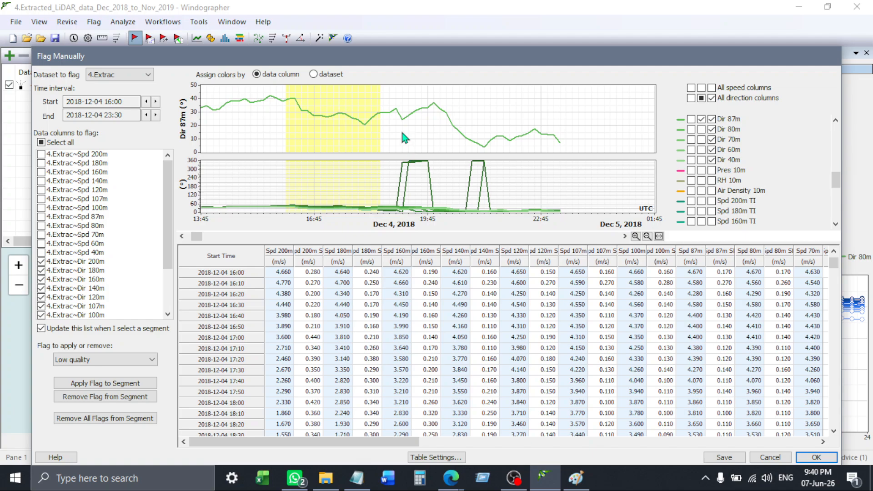
scroll(403, 116, "down", 2)
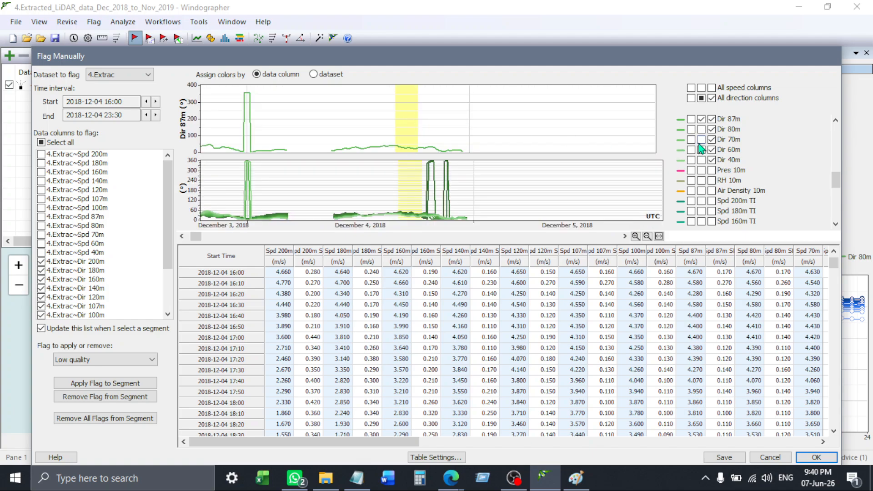
left_click(702, 119)
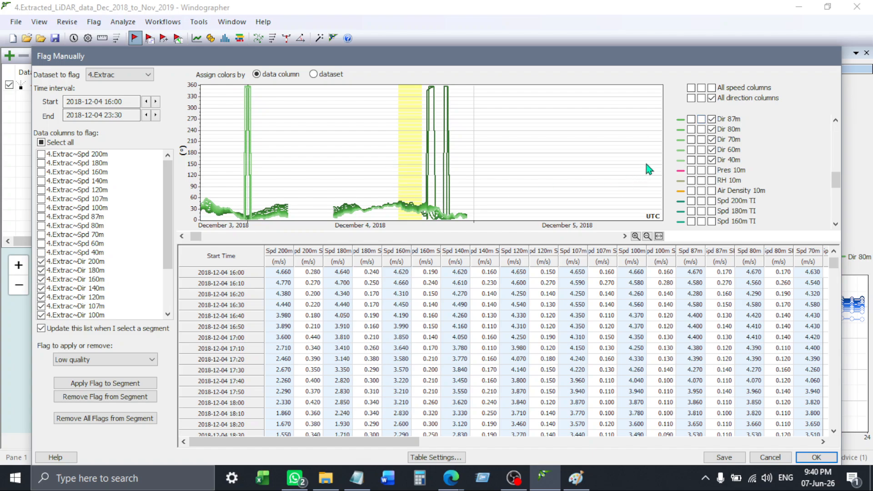
left_click(701, 129)
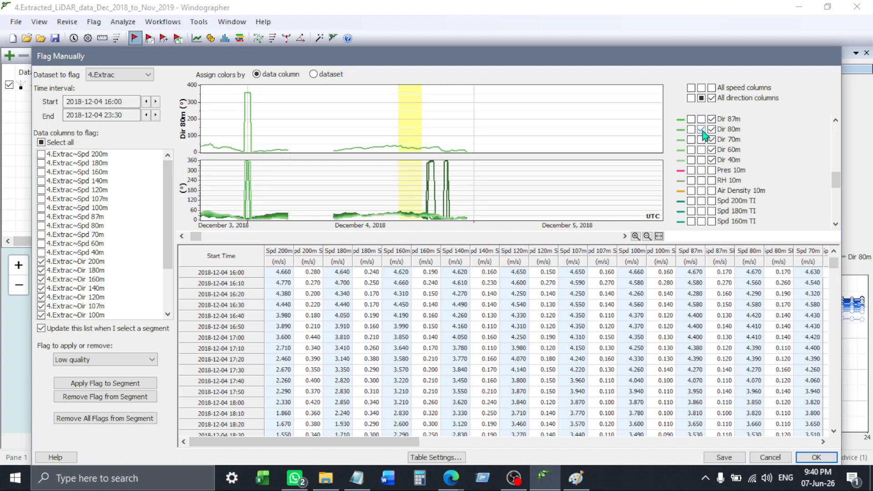
left_click_drag(422, 195, 435, 155)
scroll(436, 152, "up", 1)
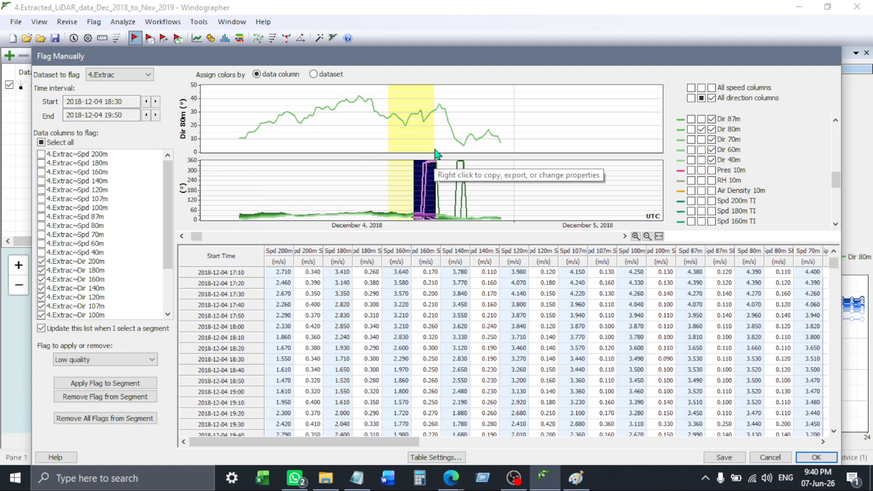
scroll(436, 152, "down", 2)
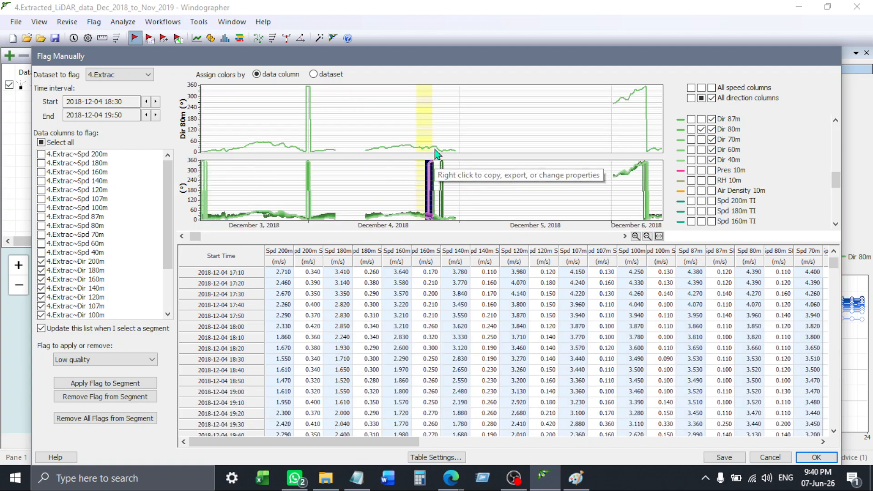
Check Dir 70m, Dir 60m and Dir 40m one at a time in the separate plot across December 3 to 6, 2018
left_click(701, 130)
left_click(701, 140)
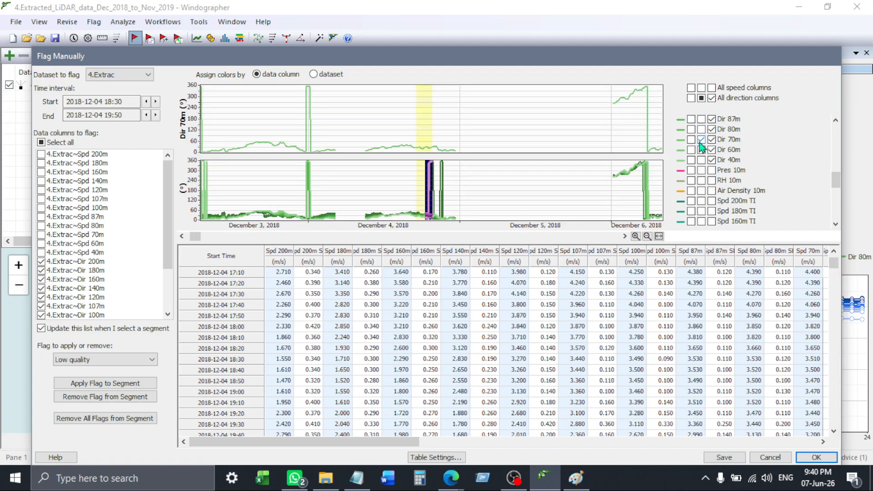
left_click(701, 141)
left_click(701, 149)
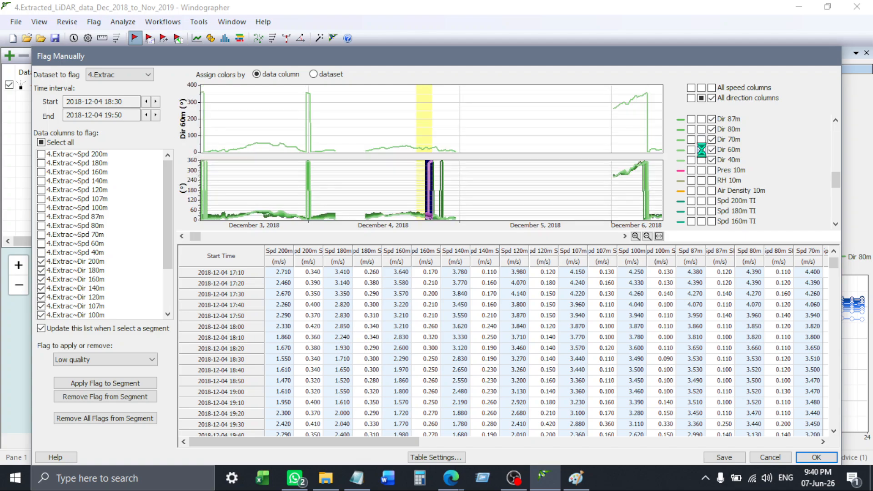
left_click(702, 150)
left_click(701, 160)
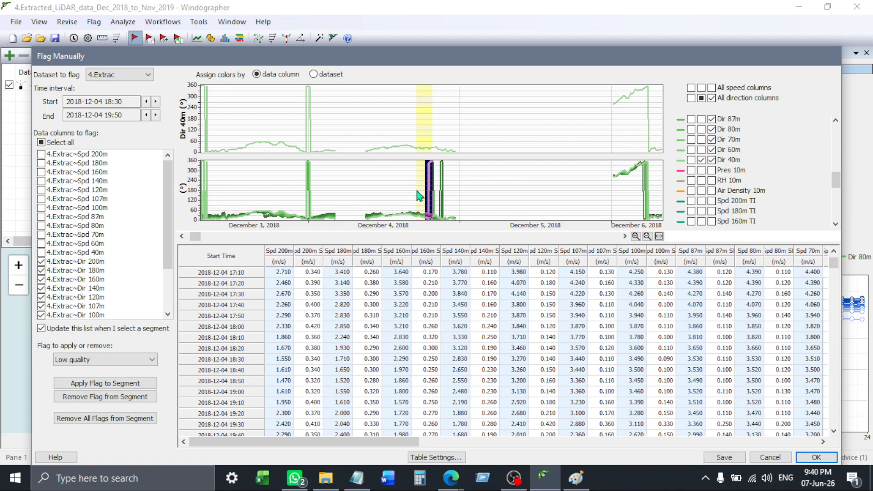
left_click_drag(410, 194, 436, 197)
scroll(438, 197, "up", 5)
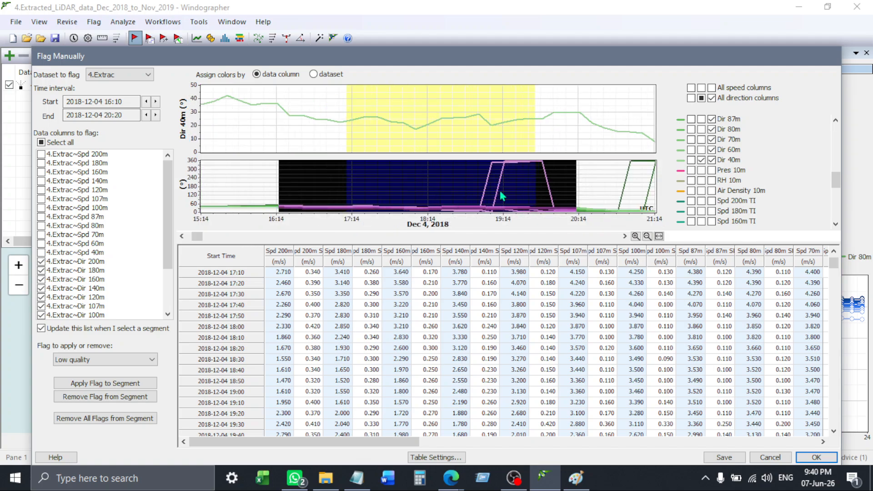
left_click_drag(494, 188, 510, 188)
scroll(502, 184, "up", 5)
scroll(503, 187, "down", 6)
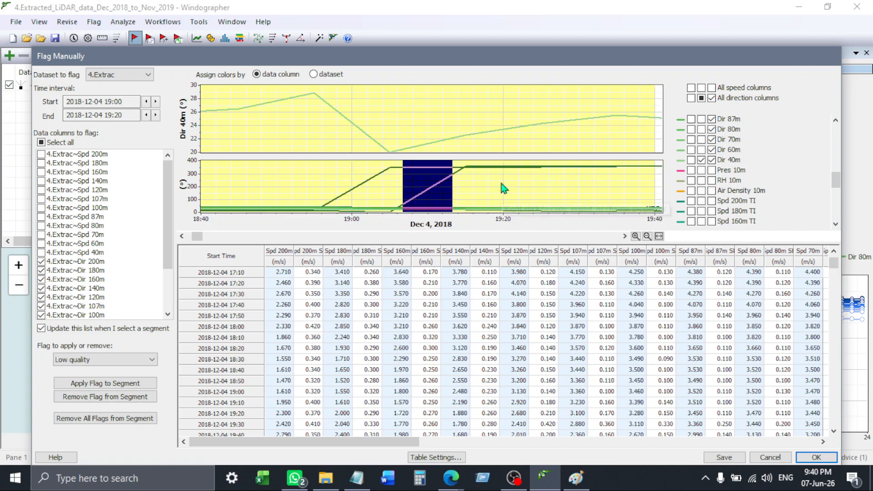
left_click_drag(411, 182, 445, 182)
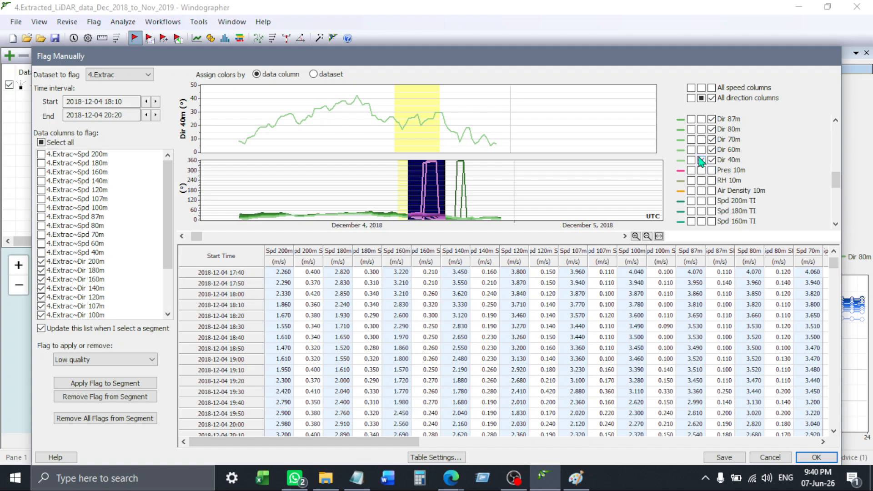
Graph Dir 87m, Dir 80m, Dir 70m, Dir 60m and Dir 40m together in a separate plot above all direction columns
left_click(701, 159)
scroll(710, 164, "down", 1)
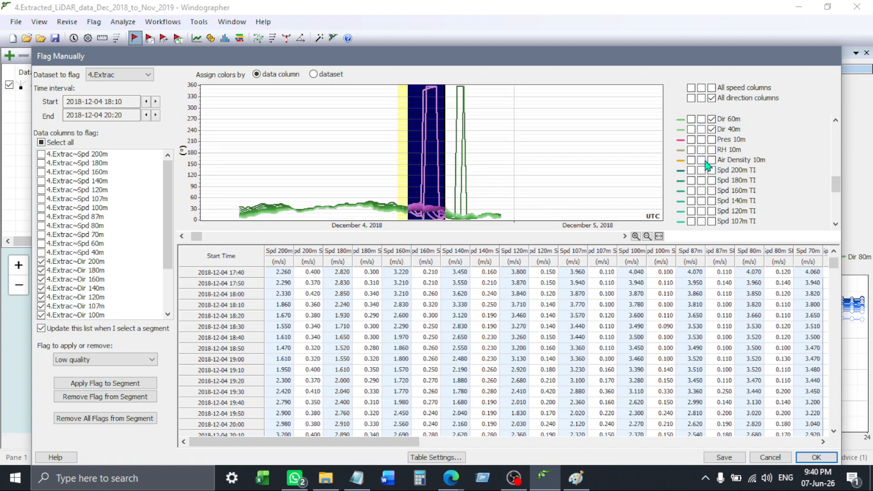
scroll(708, 167, "up", 1)
left_click(701, 119)
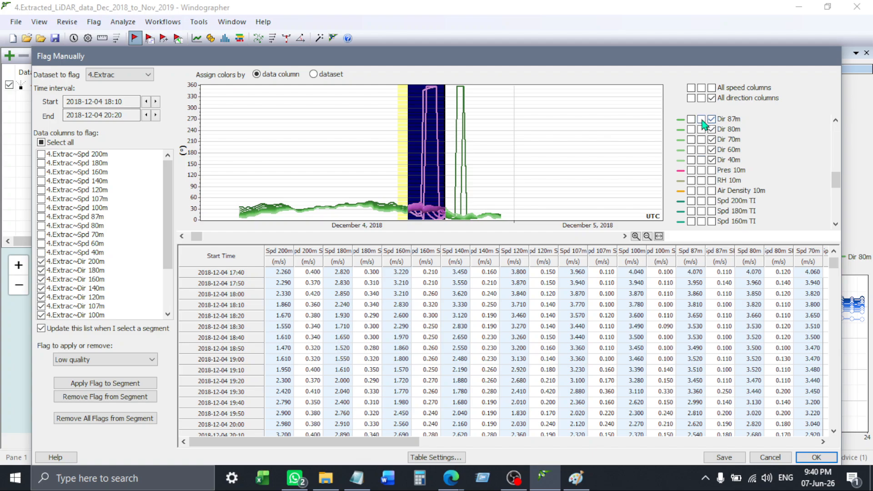
left_click(702, 129)
left_click(701, 139)
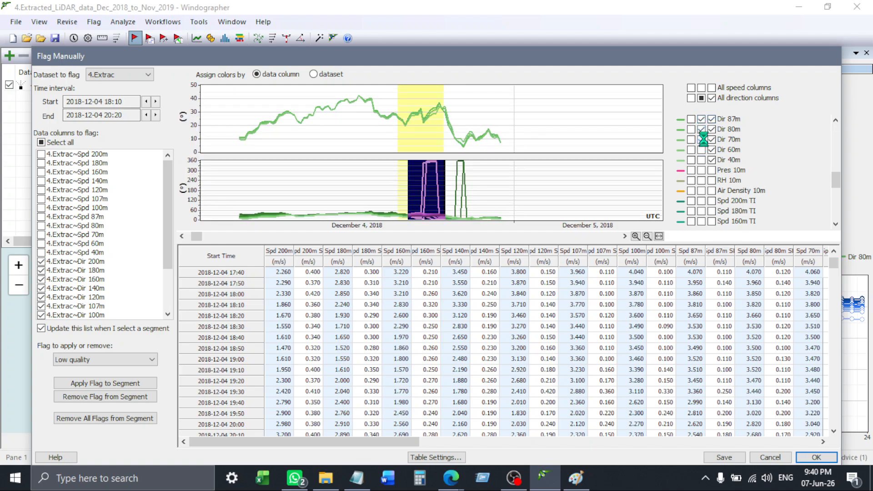
left_click(702, 149)
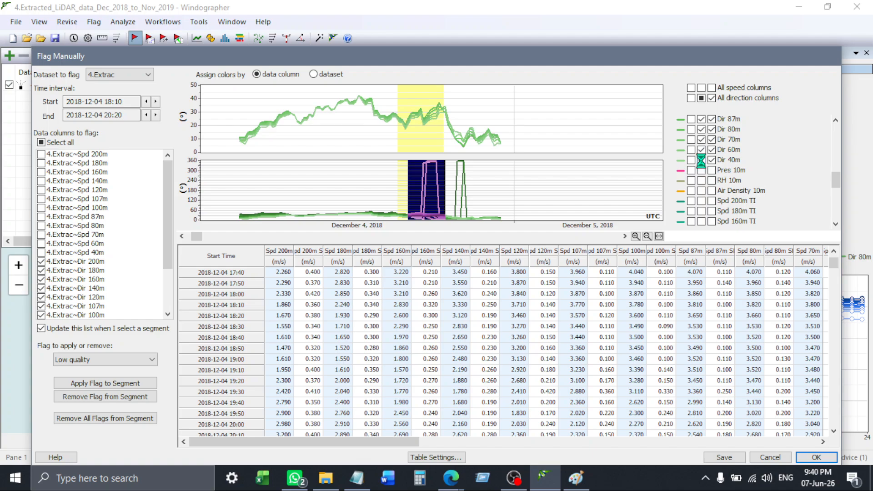
left_click(701, 159)
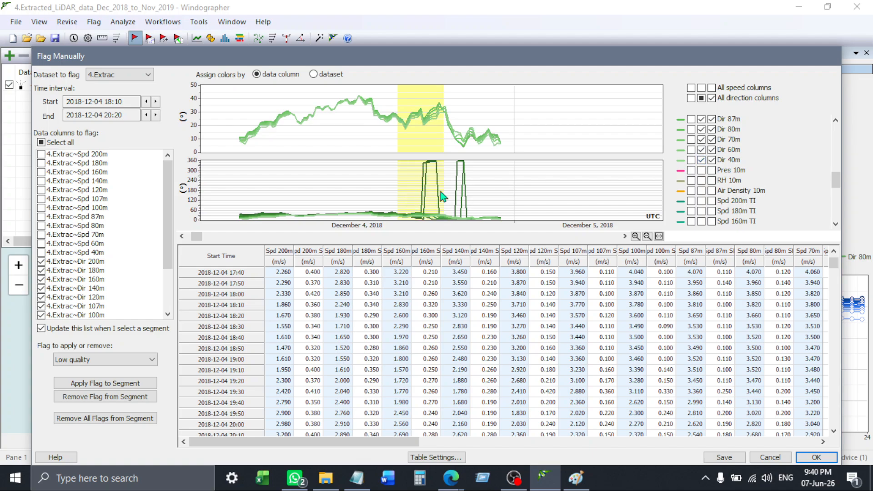
left_click_drag(439, 191, 408, 185)
scroll(426, 138, "down", 2)
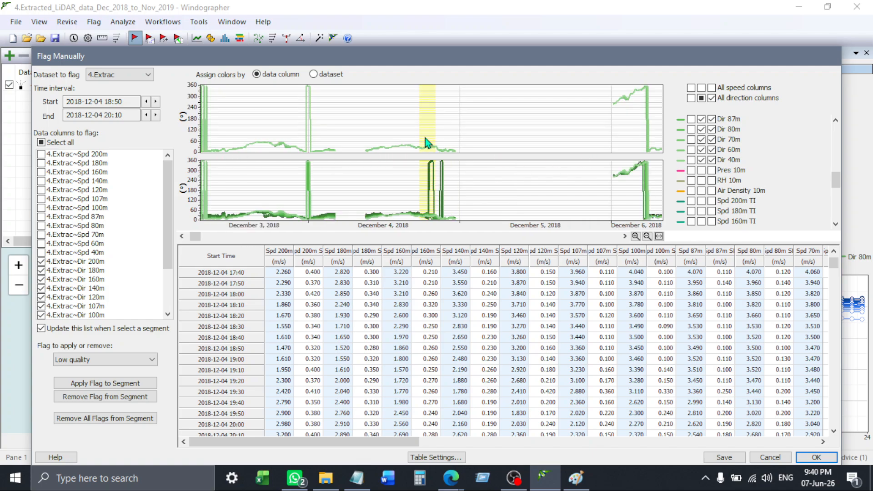
scroll(425, 138, "up", 1)
scroll(424, 138, "up", 3)
scroll(440, 157, "down", 4)
Remove the separate plot of the 87m to 40m directions, keeping only the graph of all direction columns
left_click(701, 119)
left_click(702, 139)
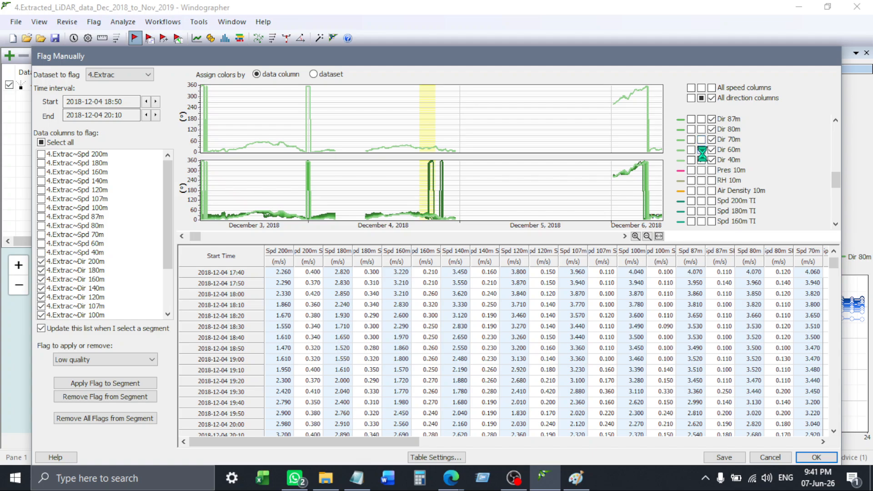
left_click(701, 149)
left_click(702, 160)
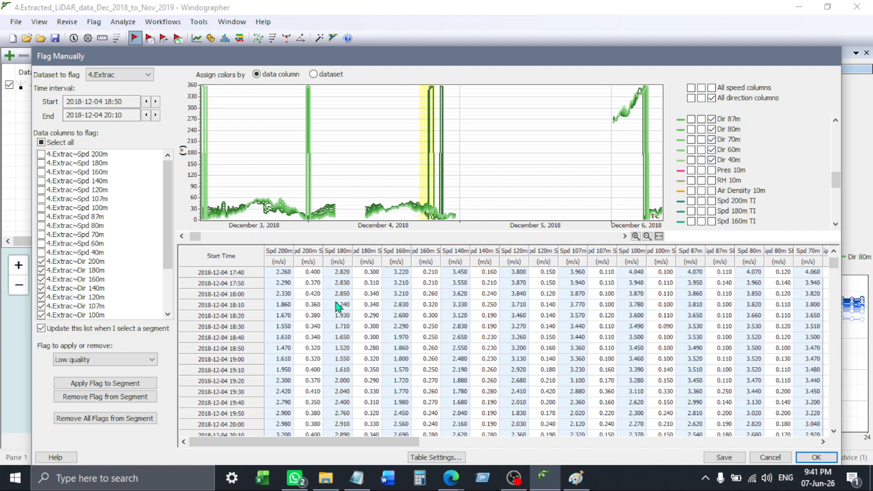
scroll(339, 305, "up", 8)
scroll(310, 300, "up", 1)
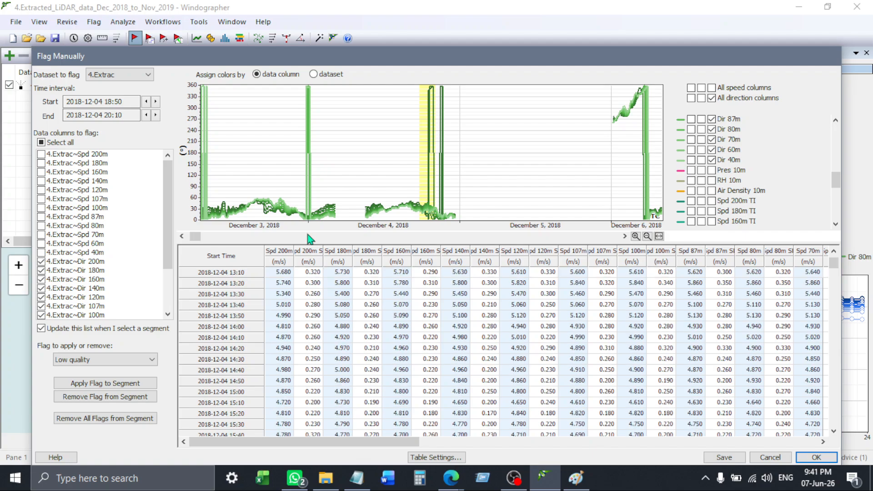
left_click_drag(296, 149, 330, 164)
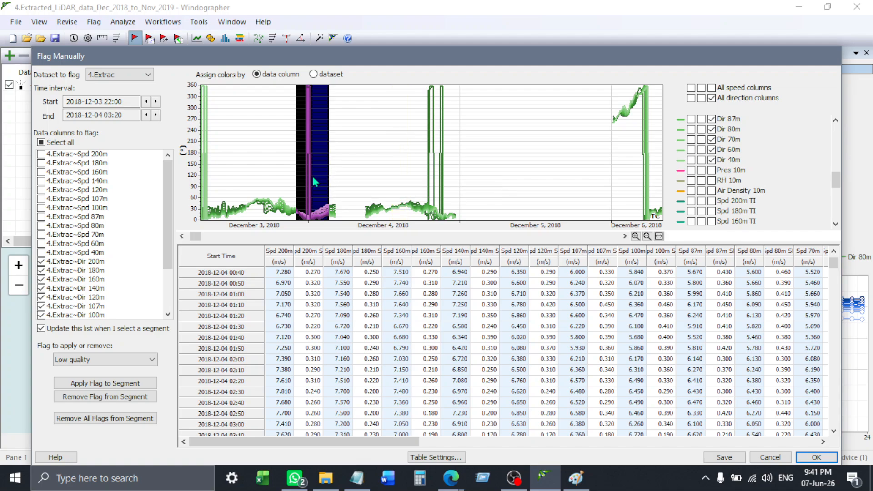
scroll(311, 174, "down", 2)
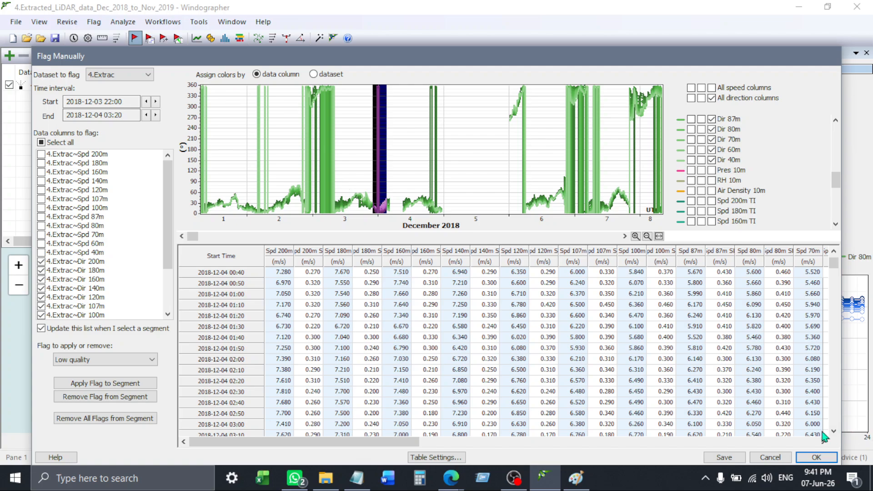
left_click(816, 457)
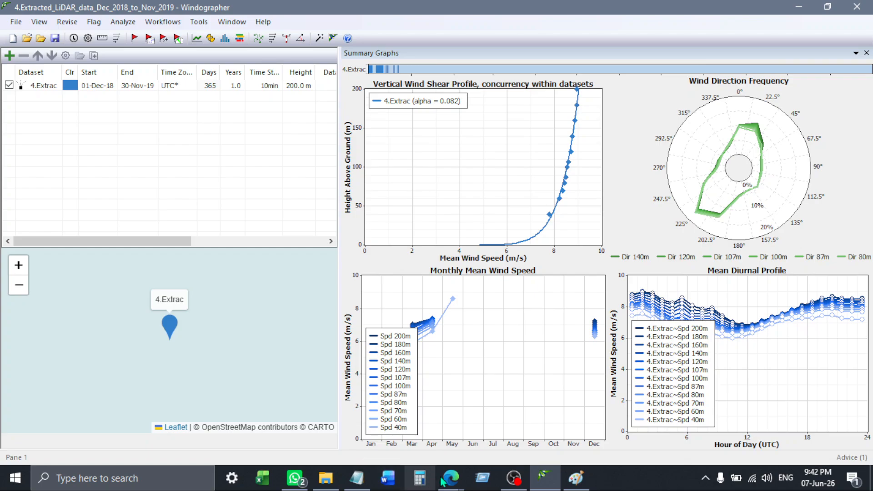
Examine where the 4.Extrac LiDAR dataset lies on the map relative to the Gujarat coast
mouse_move(451, 478)
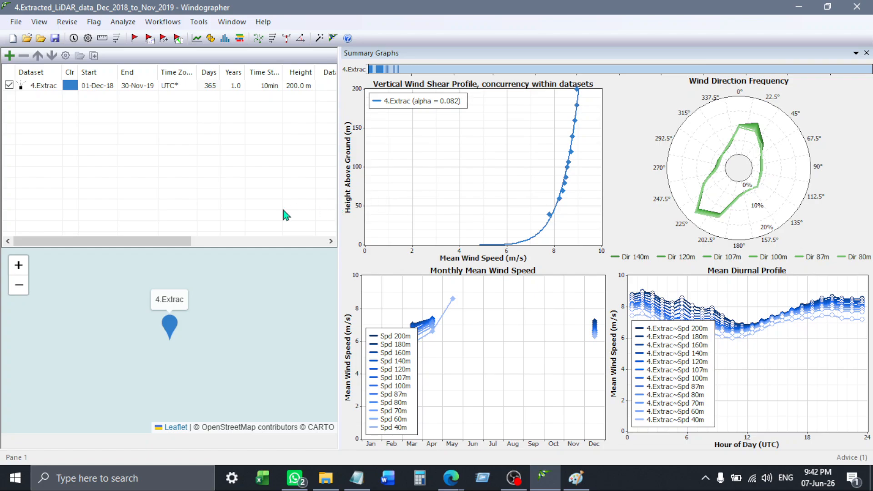
left_click_drag(172, 336, 199, 282)
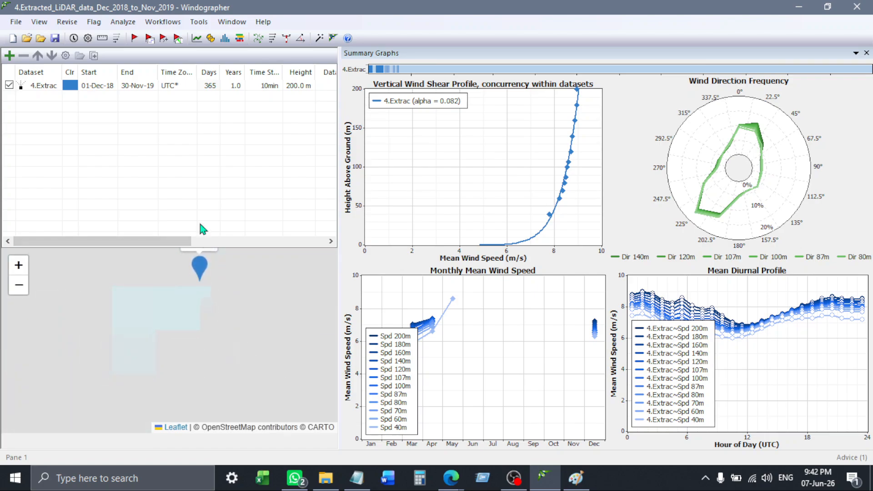
left_click_drag(280, 282, 266, 329)
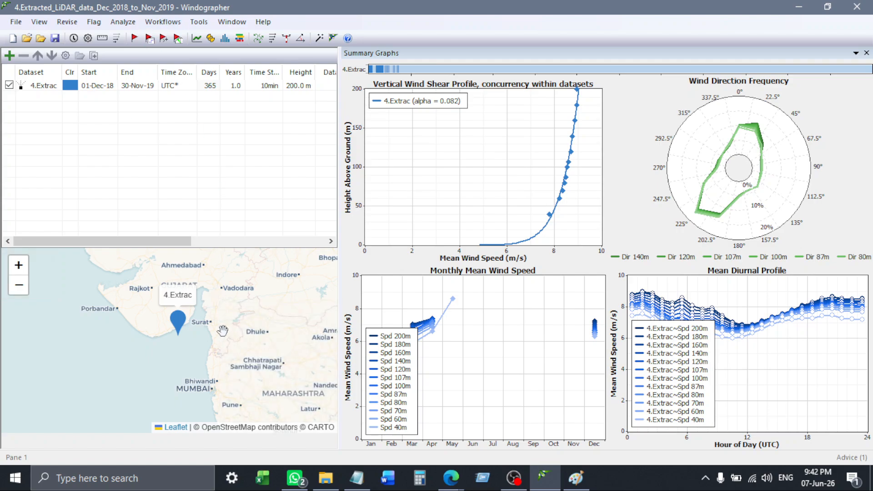
left_click(199, 22)
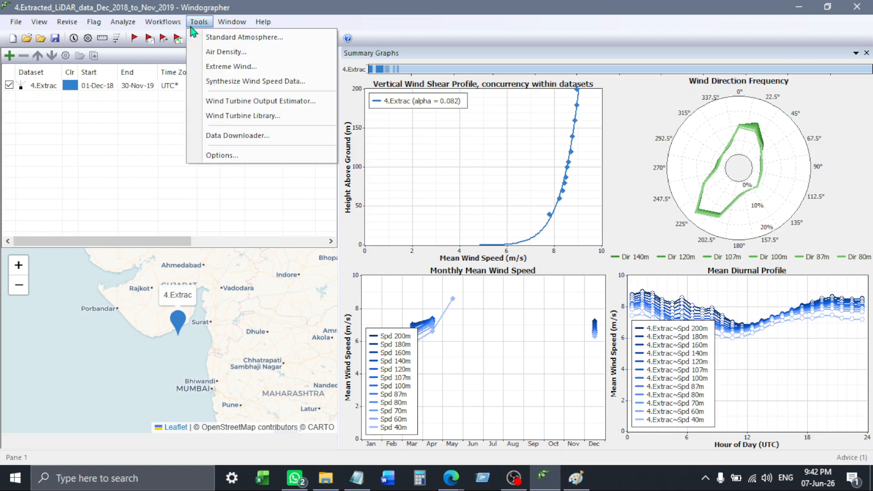
left_click(161, 171)
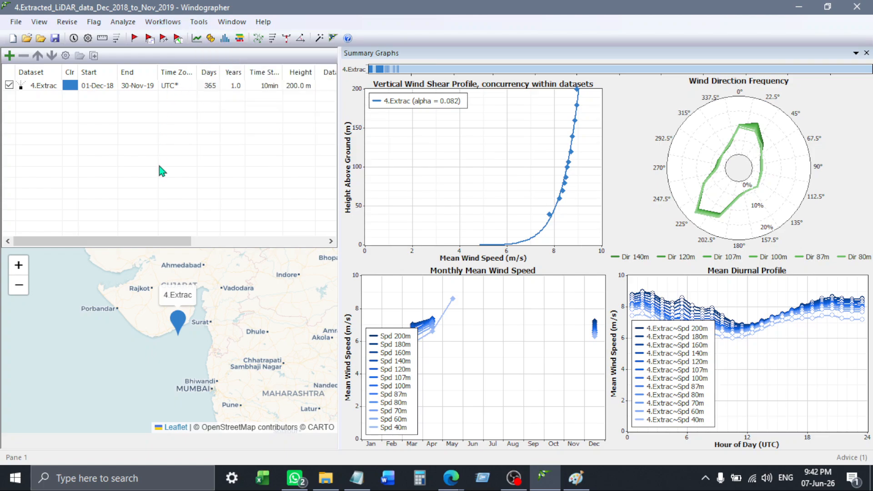
left_click(199, 22)
left_click(138, 126)
mouse_move(340, 195)
left_mouse_down()
mouse_move(361, 195)
mouse_move(325, 196)
left_mouse_up()
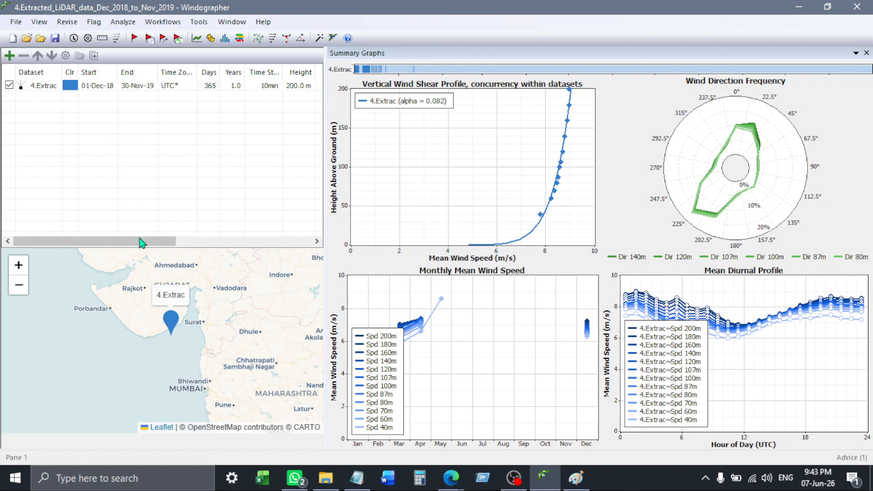
left_click_drag(140, 242, 116, 259)
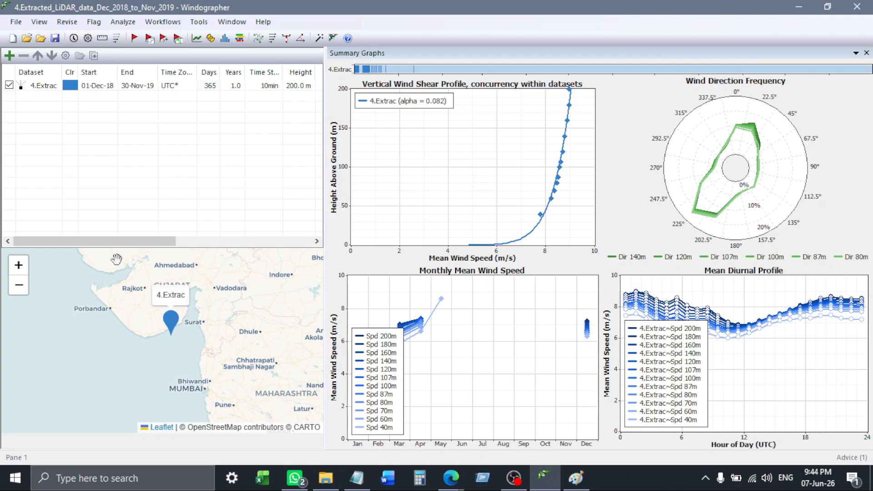
Clear the screen to the desktop, view the licence key in the Windographer License text file, and close the file
left_click(797, 5)
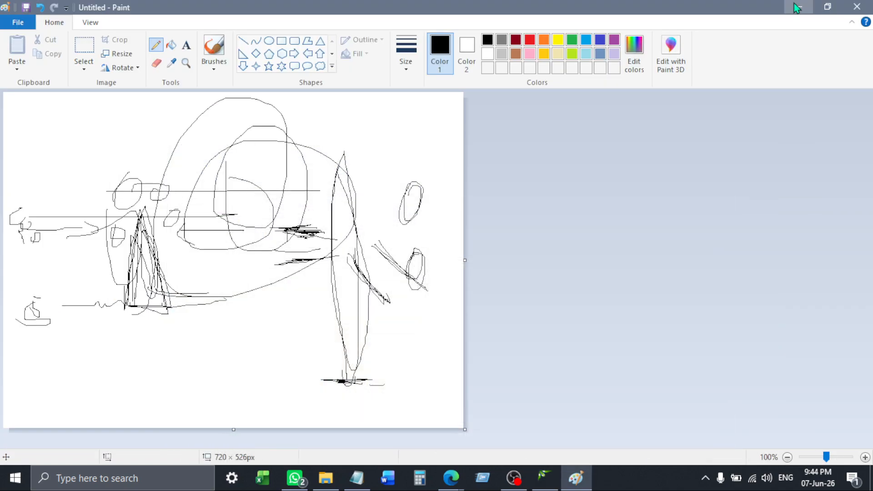
left_click(796, 4)
left_click(795, 4)
left_click(794, 3)
left_click(794, 3)
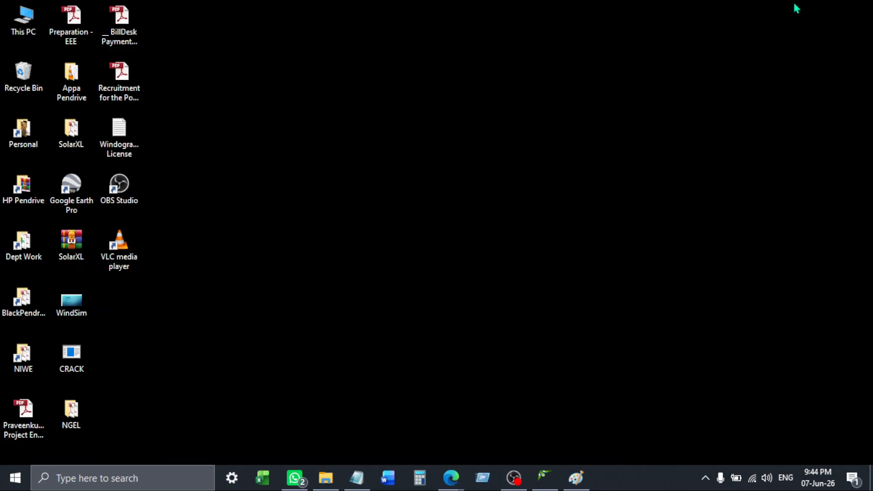
double_click(122, 131)
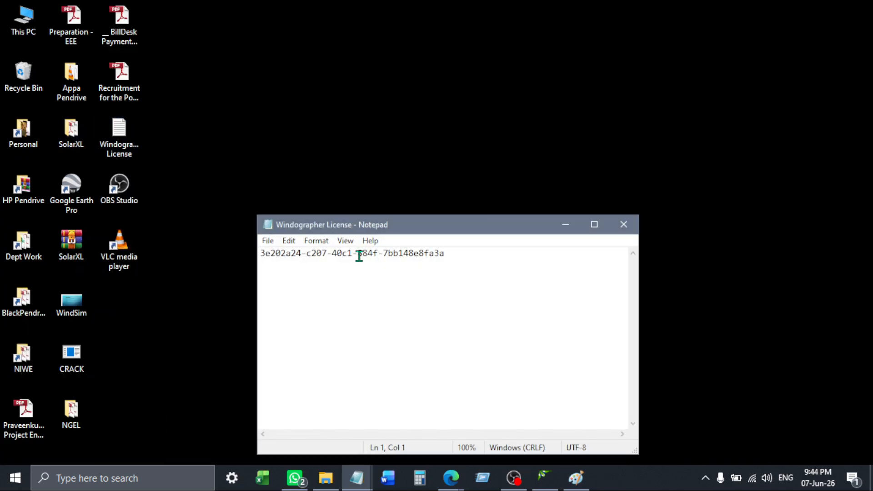
left_click_drag(358, 256, 468, 257)
left_click(623, 223)
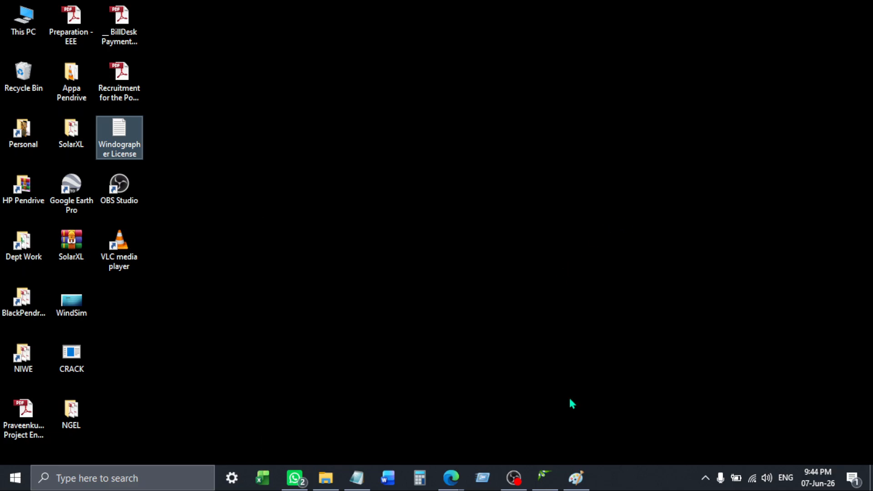
In Windographer's Data Downloader, select the ERA5 point at 20.750°, 71.750° and check its period of record, closing without downloading
left_click(548, 477)
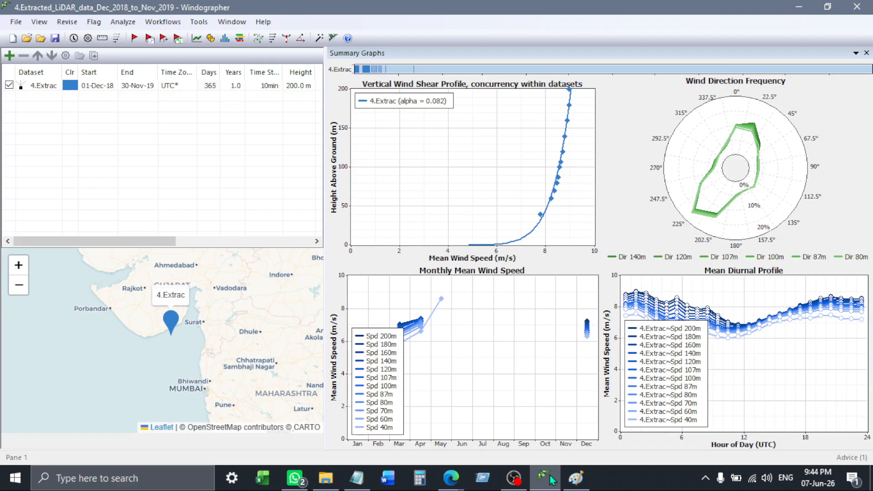
left_click(199, 22)
left_click(255, 146)
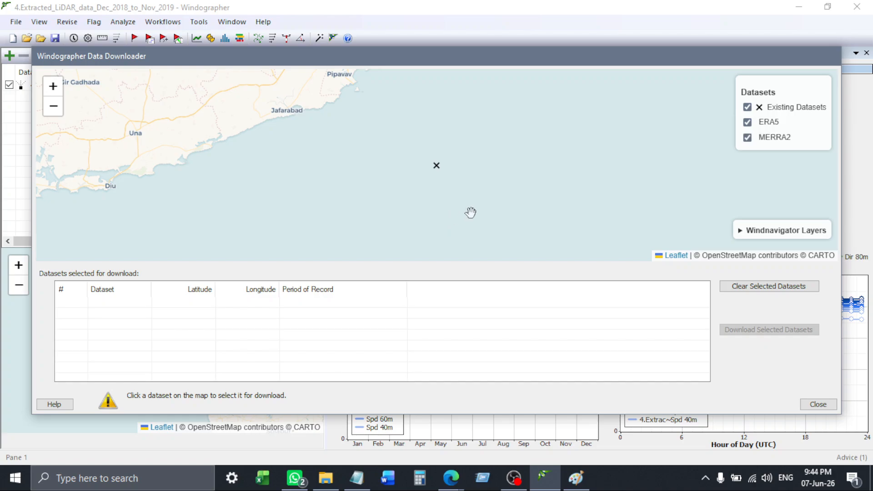
scroll(470, 211, "down", 1)
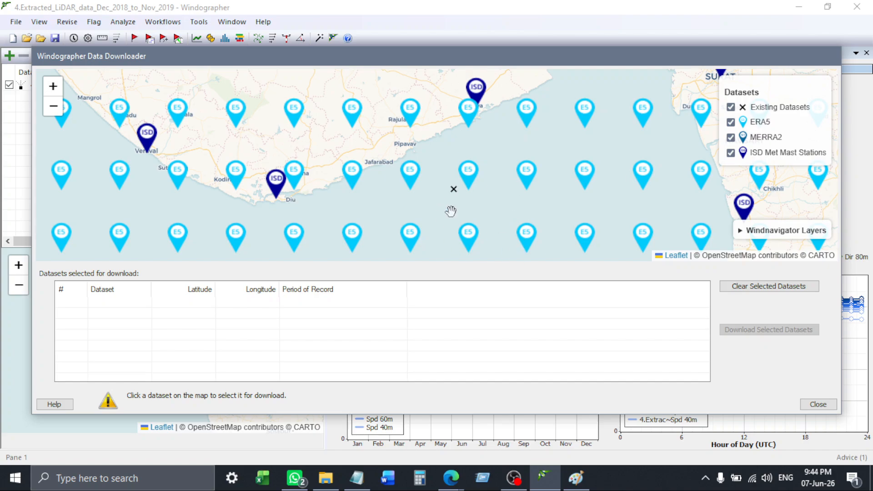
left_click(471, 186)
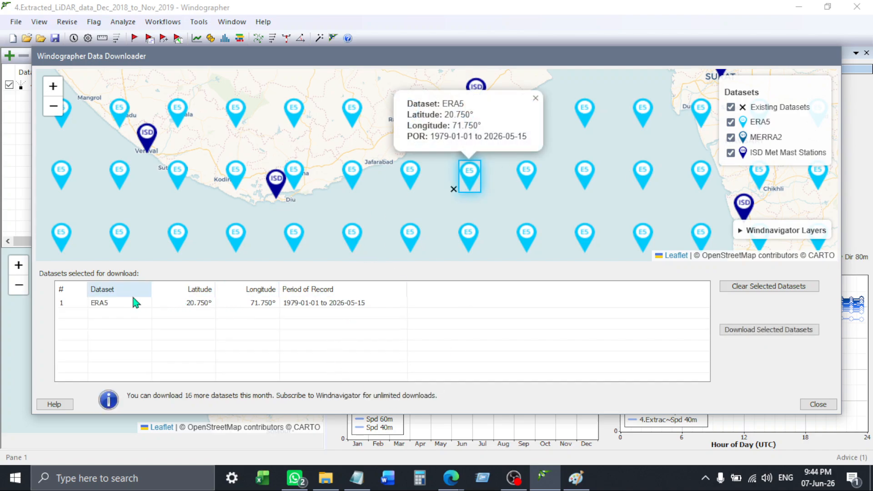
left_click_drag(180, 301, 384, 309)
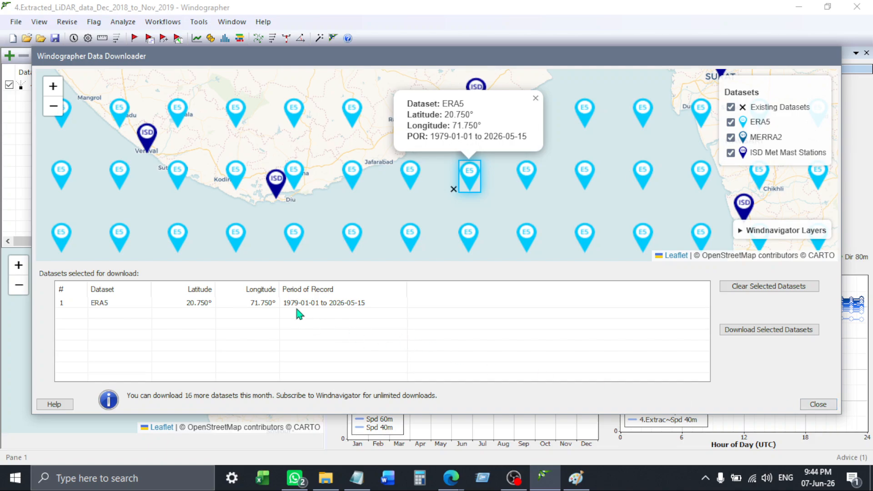
left_click(814, 409)
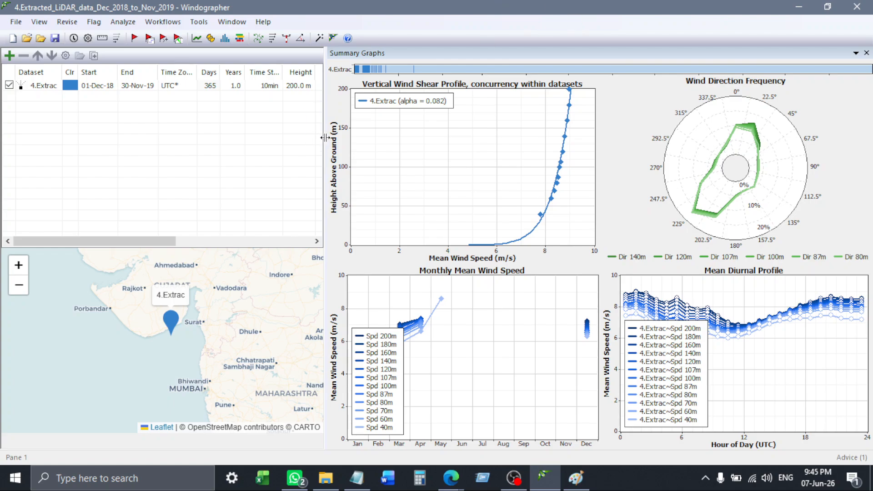
Enlarge the summary graphs area and open the 4.Extrac dataset configuration to review its basic properties
left_click_drag(325, 137, 278, 147)
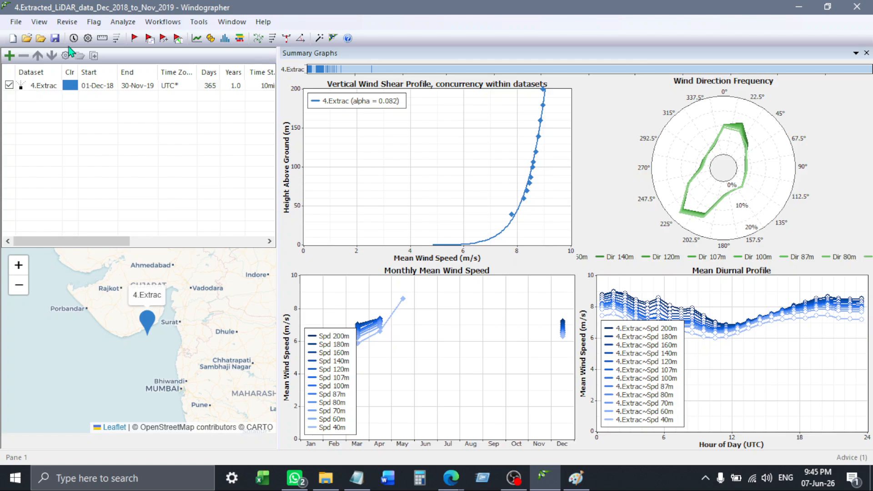
left_click(87, 37)
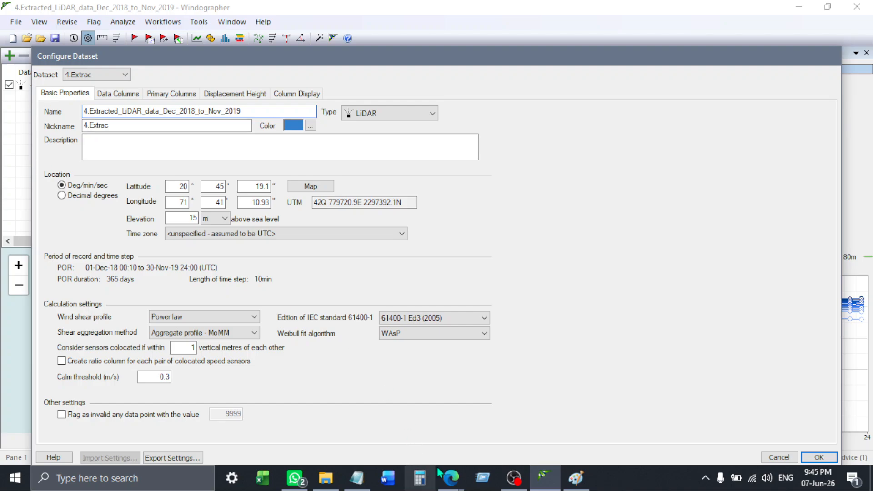
Switch to Edge and highlight the Offshore LiDAR 2nd year raw data section on the NIWE offshore LiDAR page
mouse_move(441, 475)
left_click(414, 419)
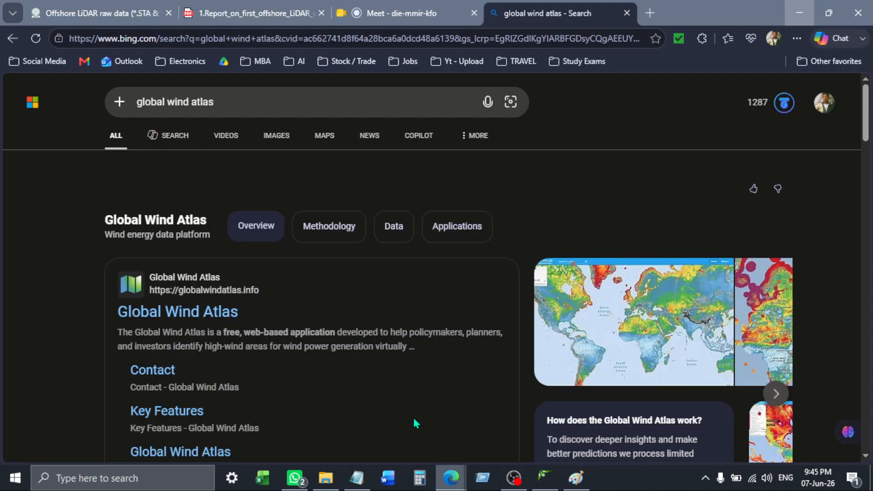
left_click(100, 10)
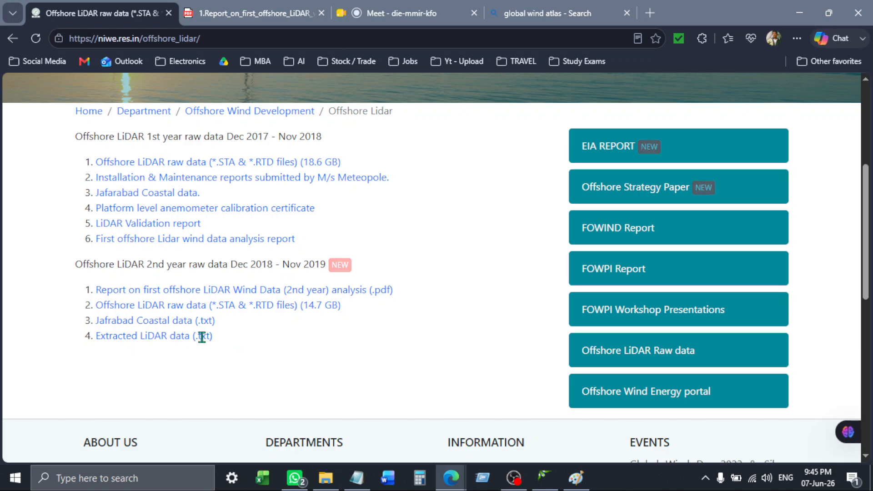
left_click_drag(213, 336, 87, 261)
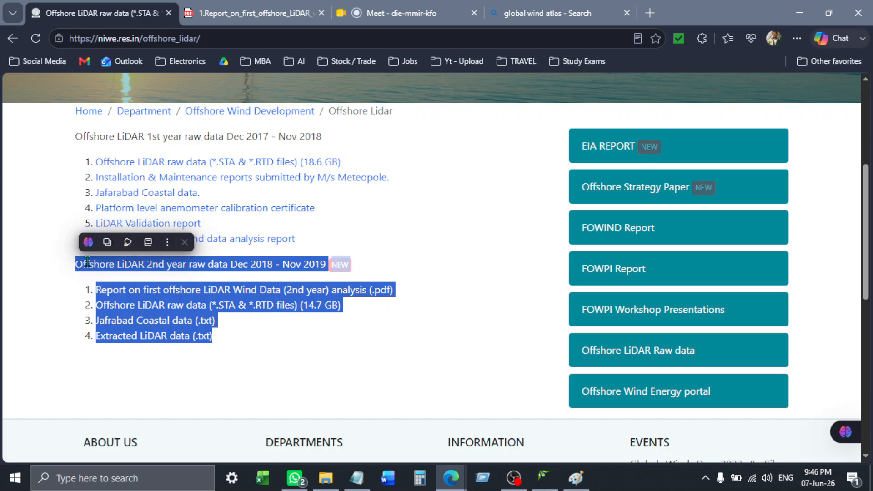
left_click(87, 260)
double_click(86, 261)
left_click(85, 261)
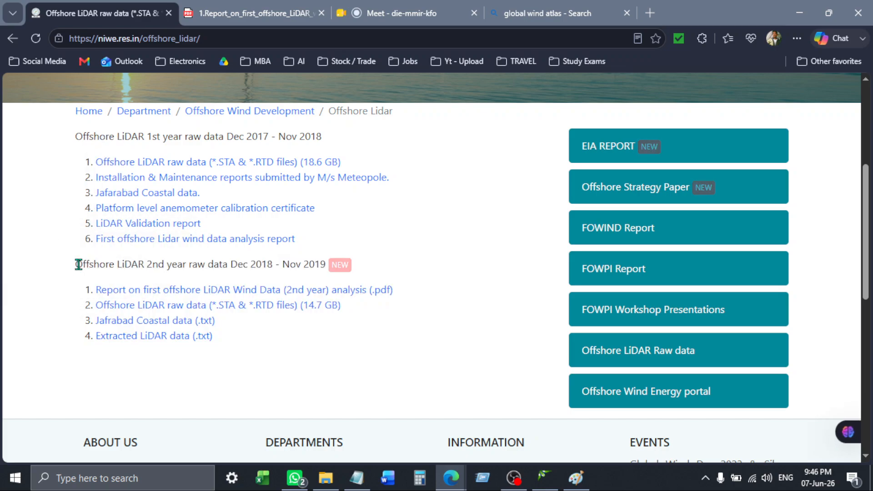
left_click_drag(70, 267, 352, 269)
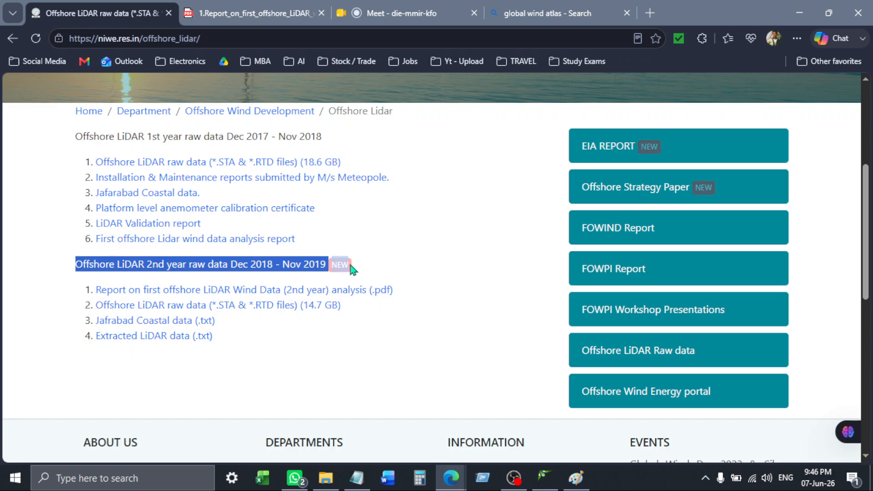
left_click(331, 355)
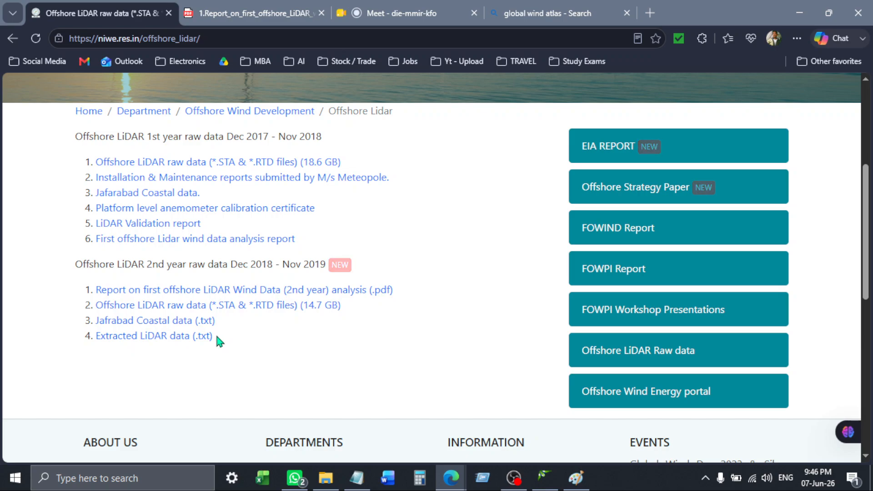
Highlight the 2nd year entries for Jafrabad Coastal data, Extracted LiDAR data and Offshore LiDAR raw data
left_click_drag(215, 340, 93, 327)
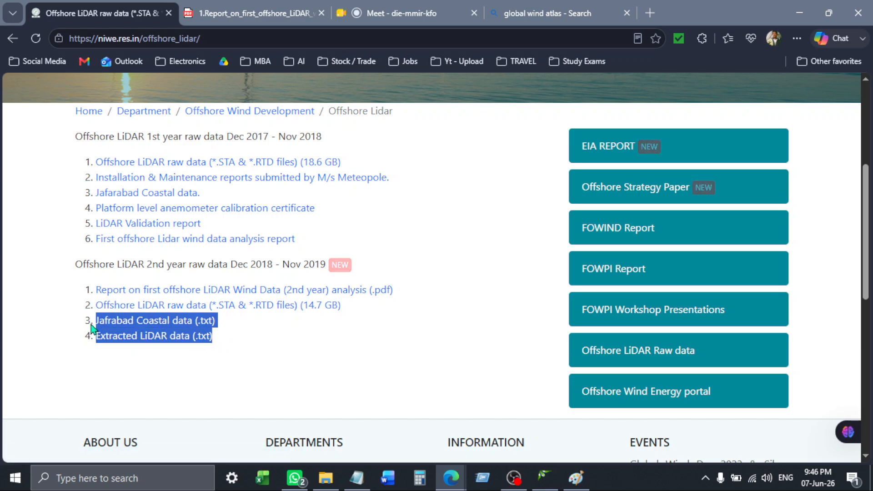
left_click_drag(205, 341, 92, 325)
left_click(230, 341)
left_click_drag(203, 339, 92, 327)
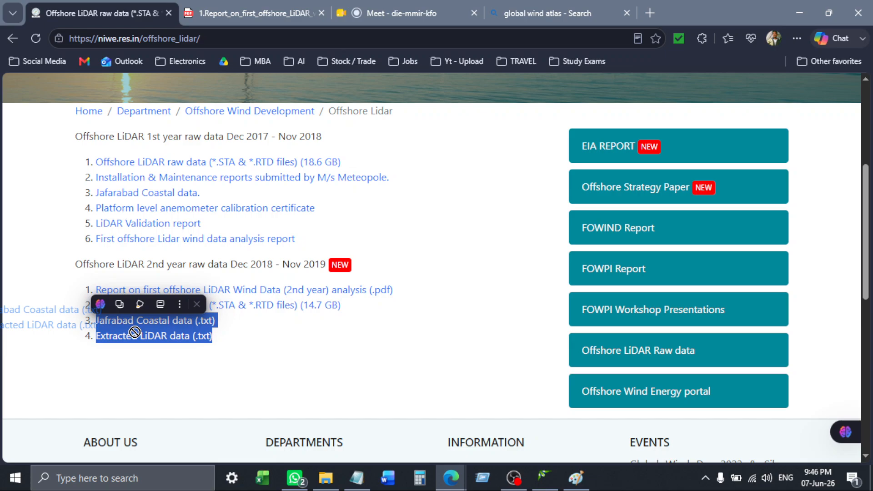
left_click(222, 337)
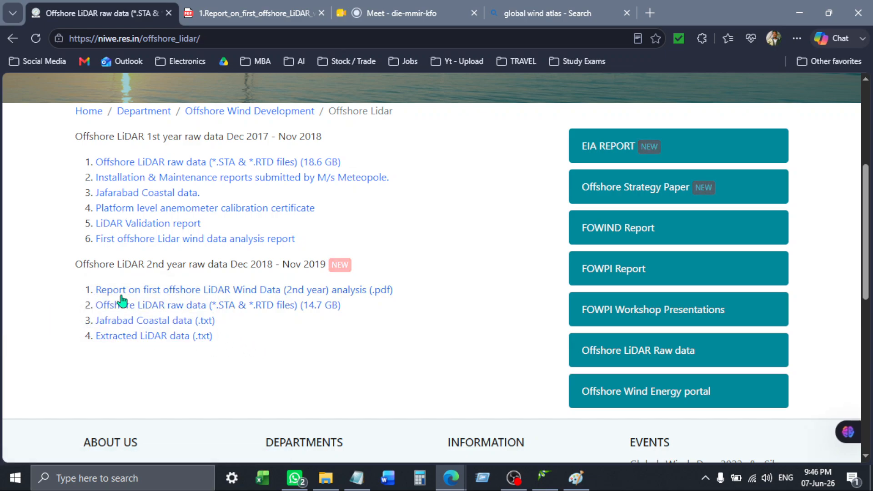
left_click_drag(342, 305, 96, 301)
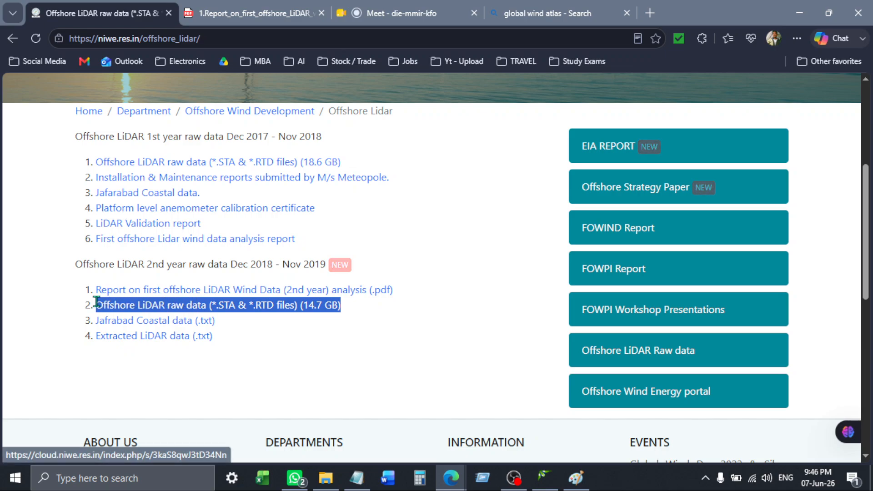
left_click(387, 370)
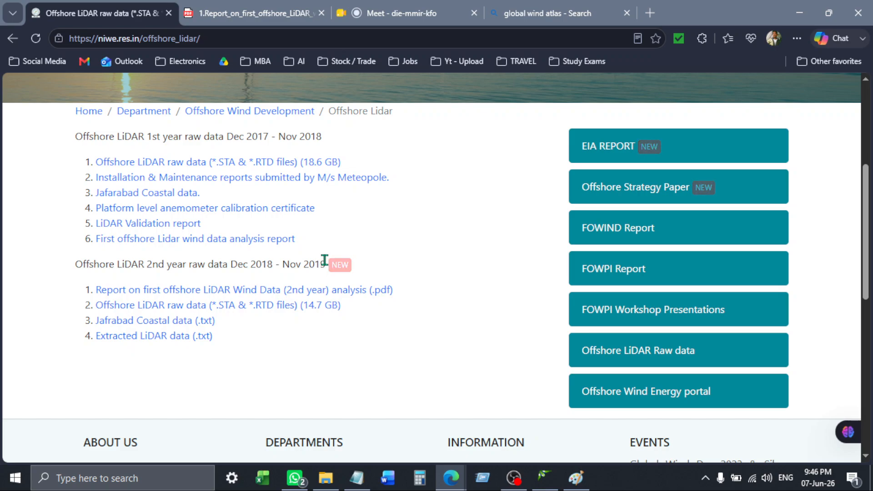
Review the page heading, and highlight the Dec 2018 - Nov 2019 period with its Offshore LiDAR raw data entry
scroll(323, 262, "up", 2)
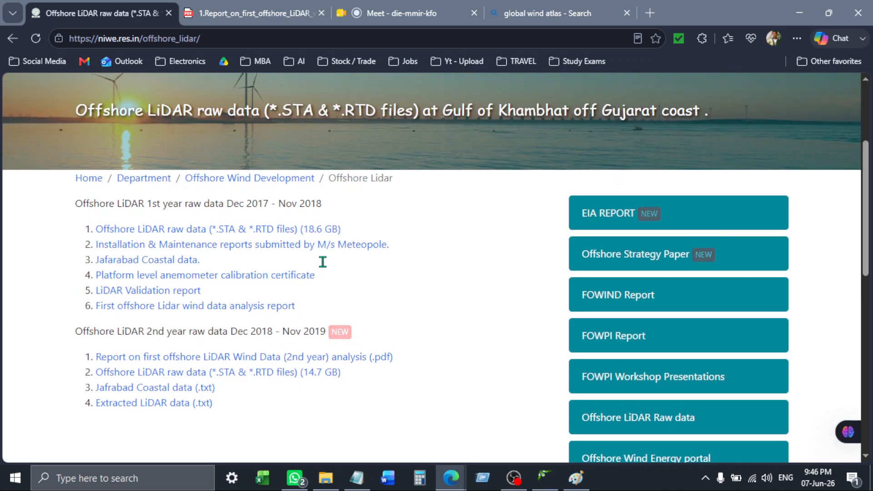
scroll(323, 262, "up", 2)
scroll(322, 268, "down", 2)
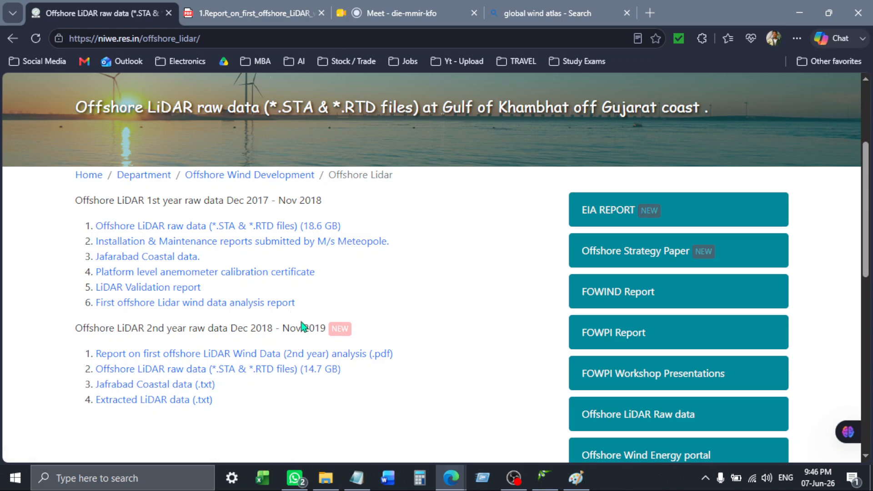
left_click_drag(230, 328, 326, 333)
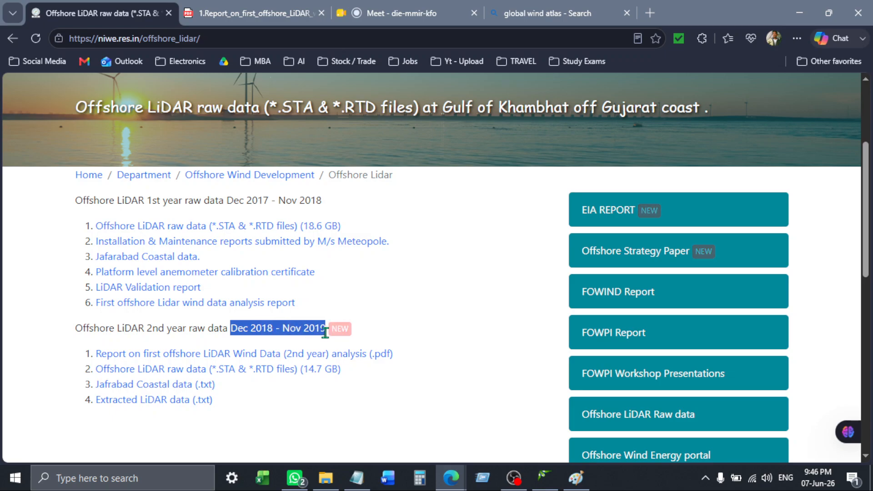
left_click(243, 344)
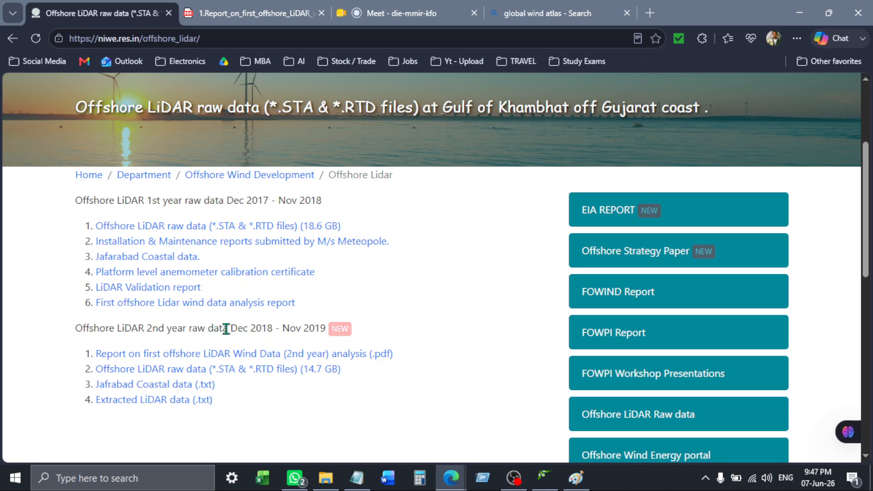
left_click_drag(227, 328, 313, 338)
left_click_drag(346, 371, 94, 369)
left_click(169, 443)
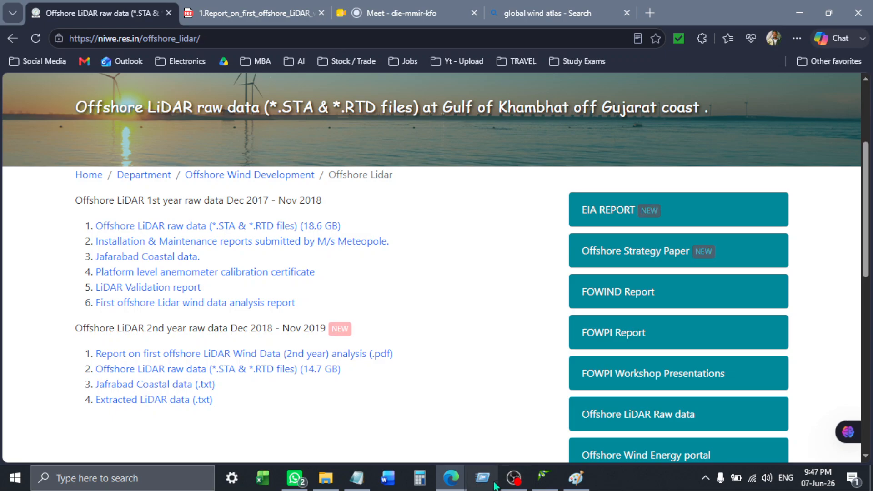
Switch to Windographer and review the 4.Extrac data columns, including 80m Wind Direction, the upper-height wind columns and the calculated air density and turbulence columns
left_click(545, 478)
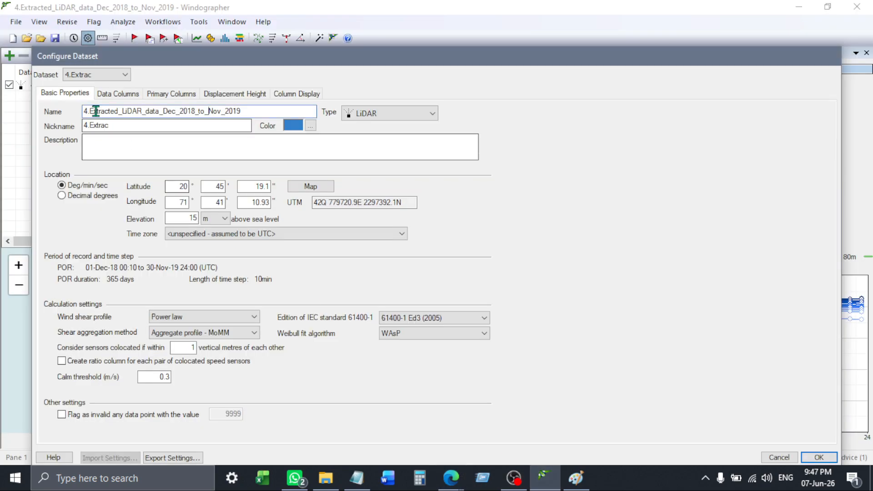
left_click(118, 95)
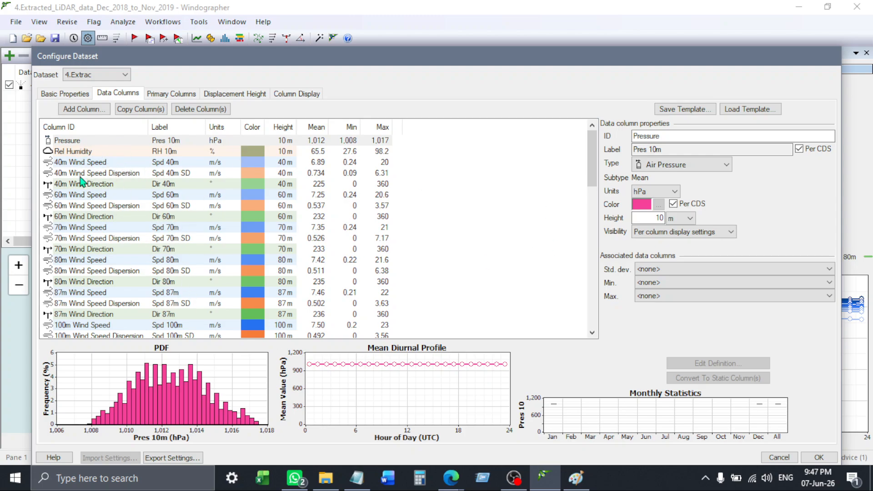
left_click(102, 280)
scroll(81, 236, "down", 7)
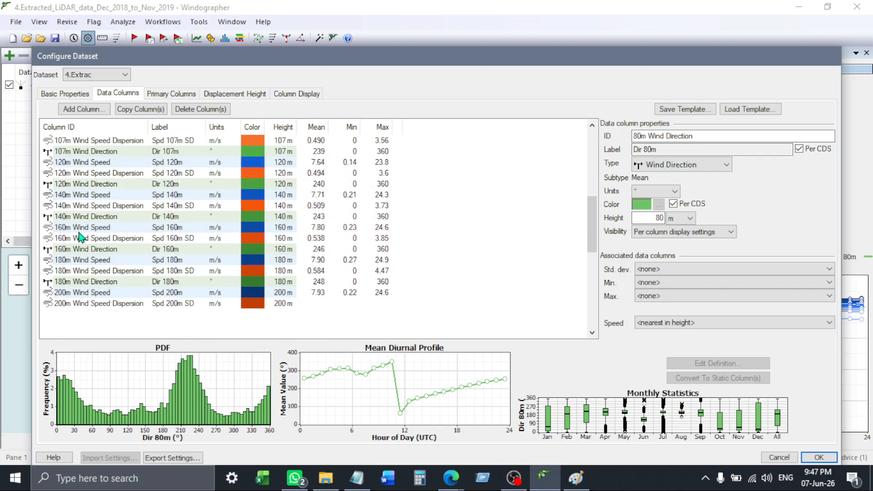
scroll(78, 233, "down", 8)
scroll(77, 239, "up", 8)
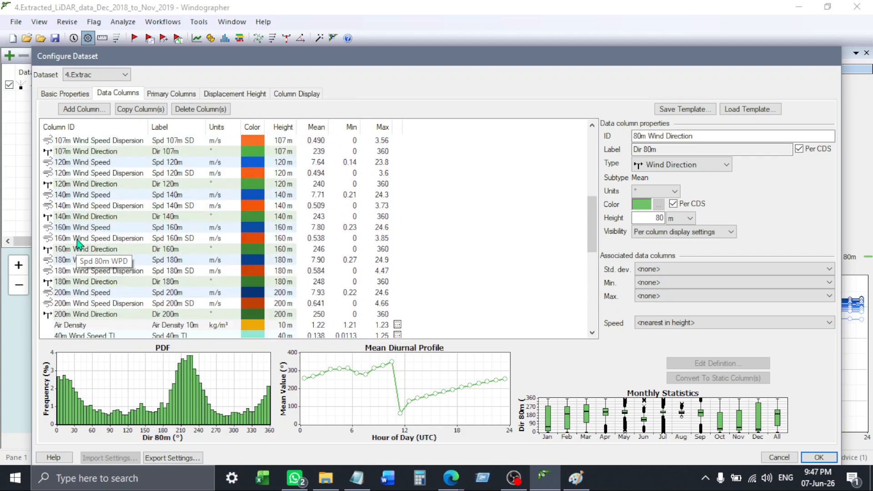
scroll(77, 245, "down", 8)
scroll(71, 298, "up", 15)
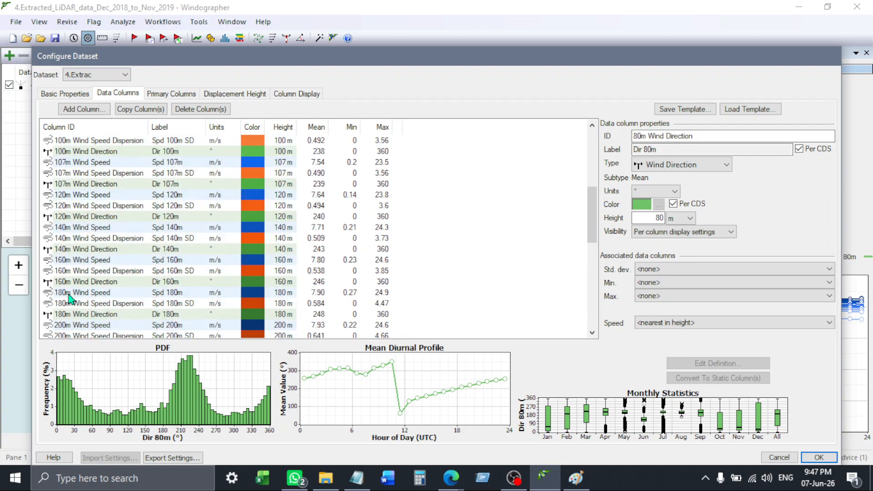
scroll(71, 299, "down", 10)
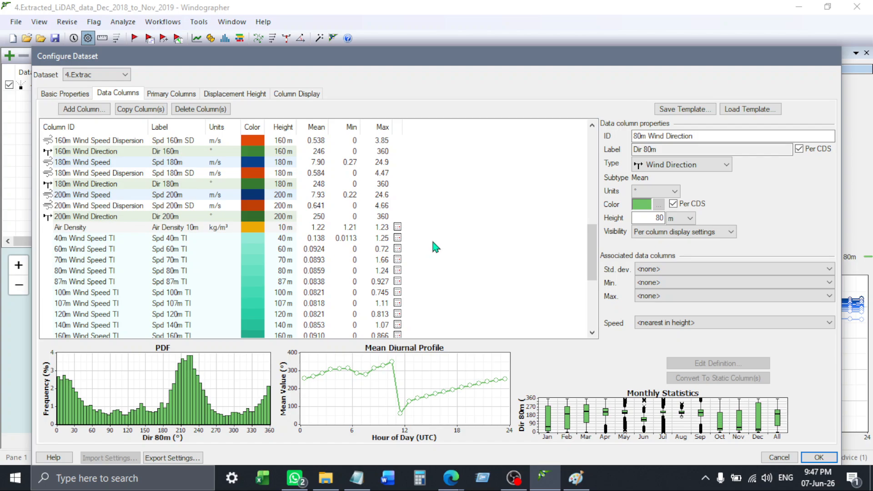
scroll(433, 242, "down", 5)
scroll(433, 245, "up", 8)
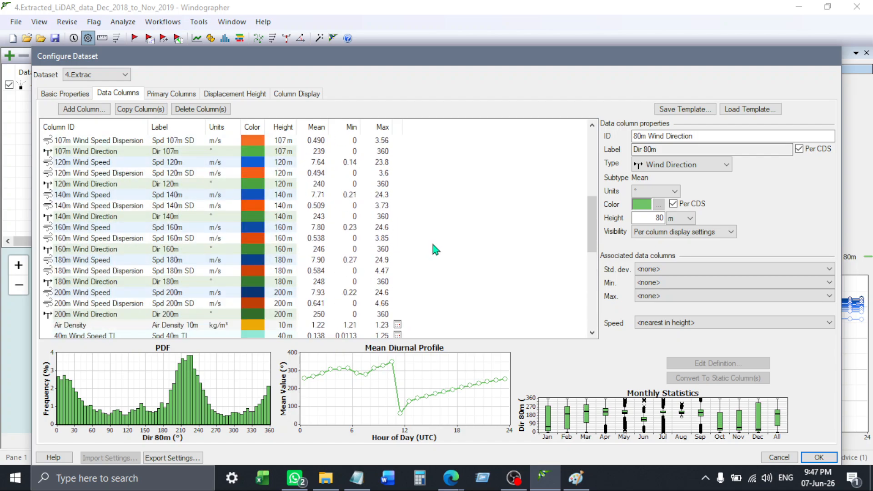
scroll(436, 249, "up", 7)
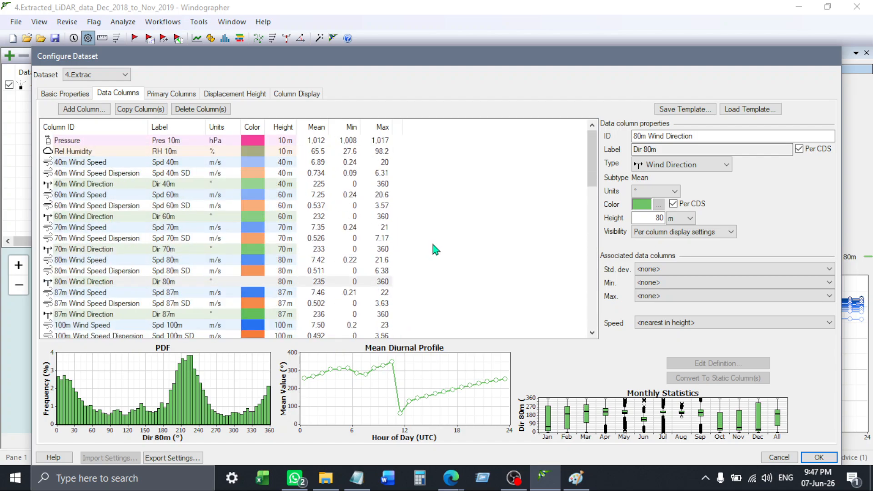
Recheck the dataset's basic properties and data columns, close the configuration, and widen the dataset list to show all its columns
left_click(50, 96)
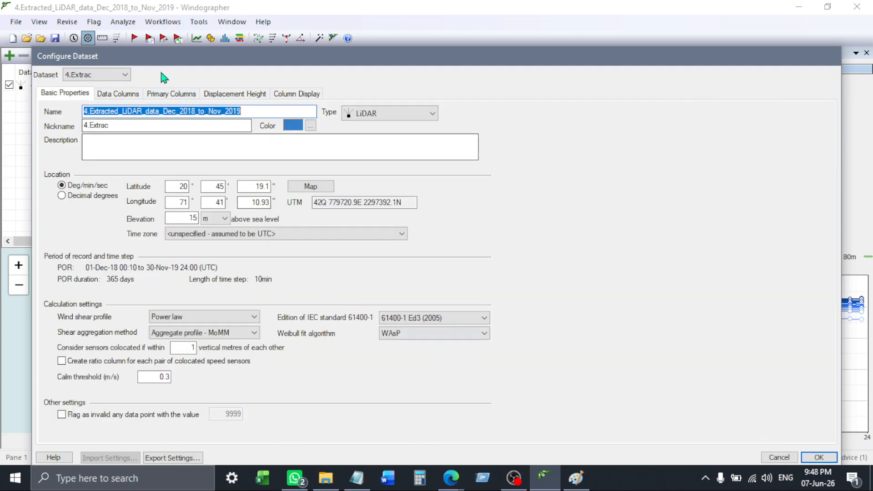
left_click(112, 94)
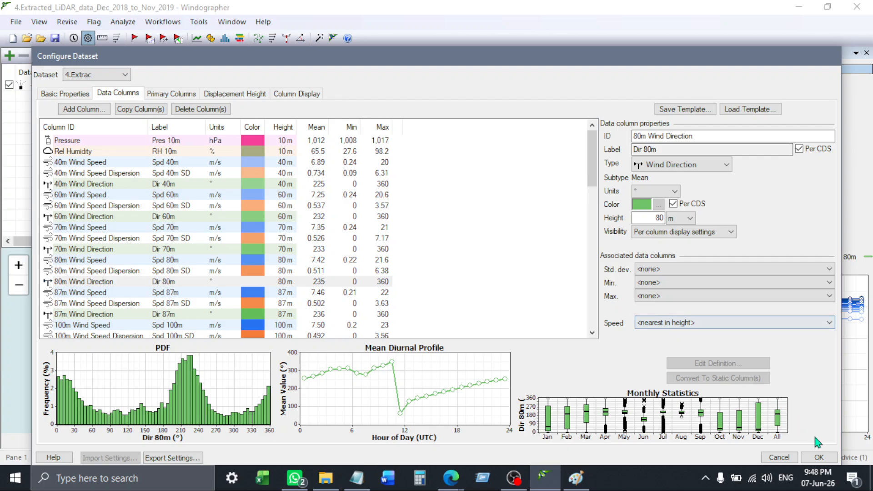
left_click(820, 457)
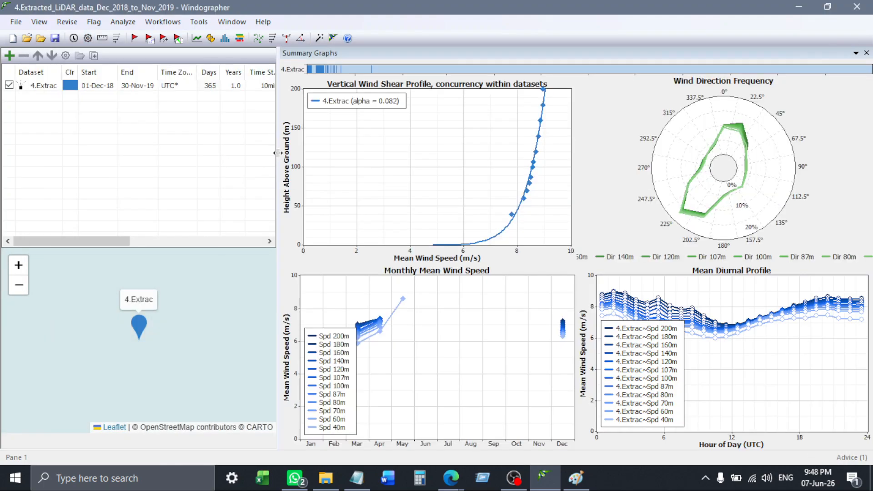
left_click_drag(277, 153, 594, 211)
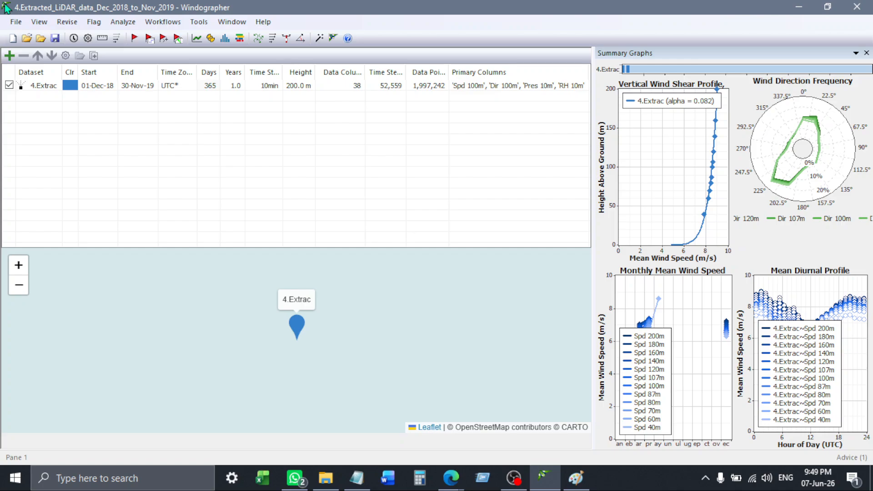
Open the program options and review the Folders, Import/Export, Notifications and Advanced settings, closing them without changes
left_click(200, 21)
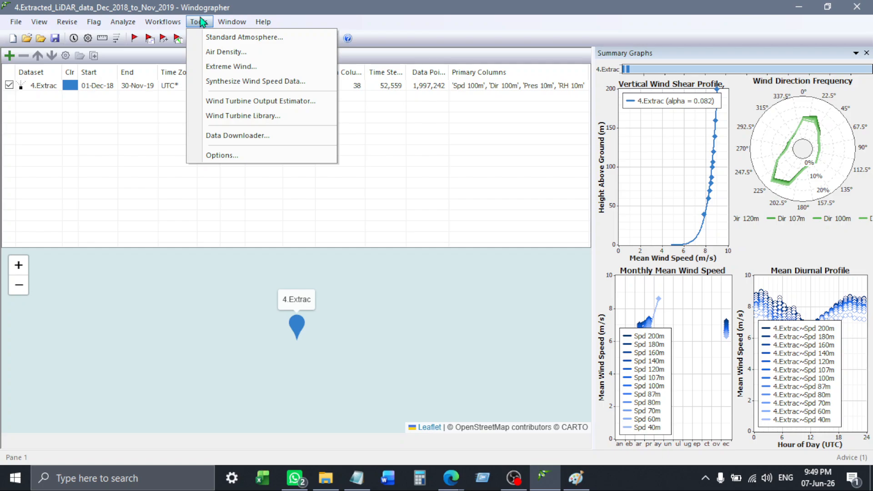
mouse_move(273, 24)
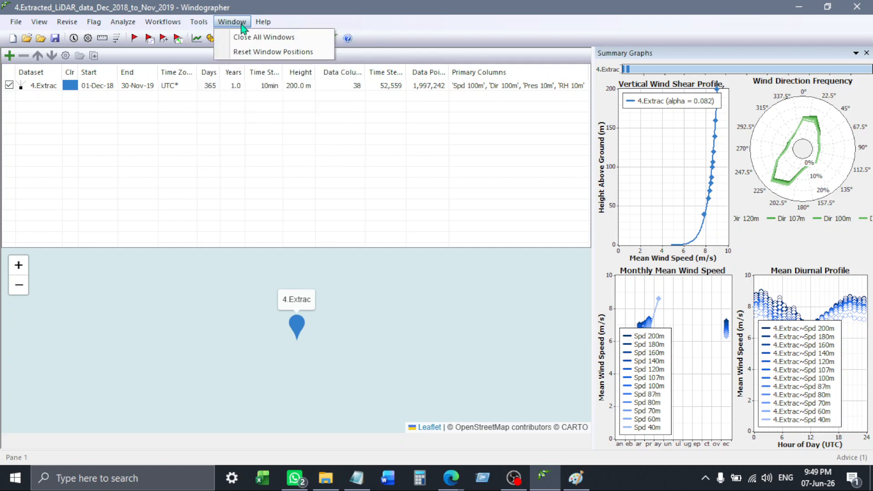
mouse_move(199, 23)
left_click(238, 151)
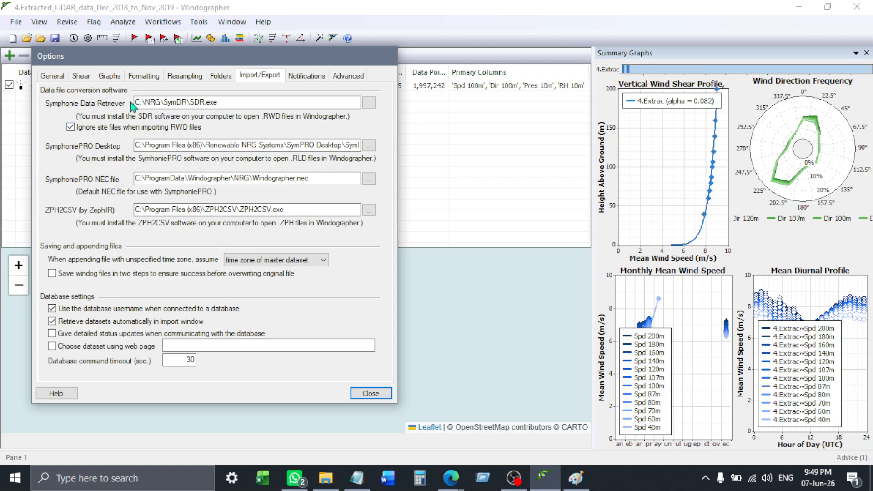
left_click(221, 76)
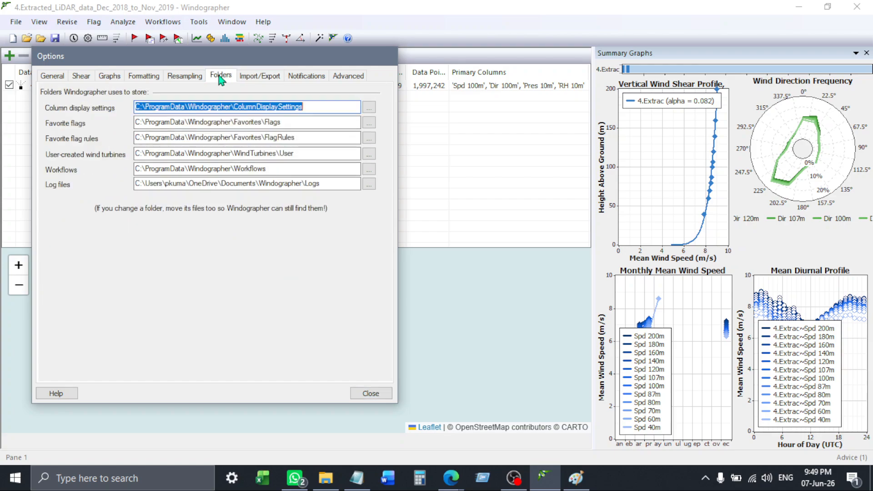
left_click(260, 75)
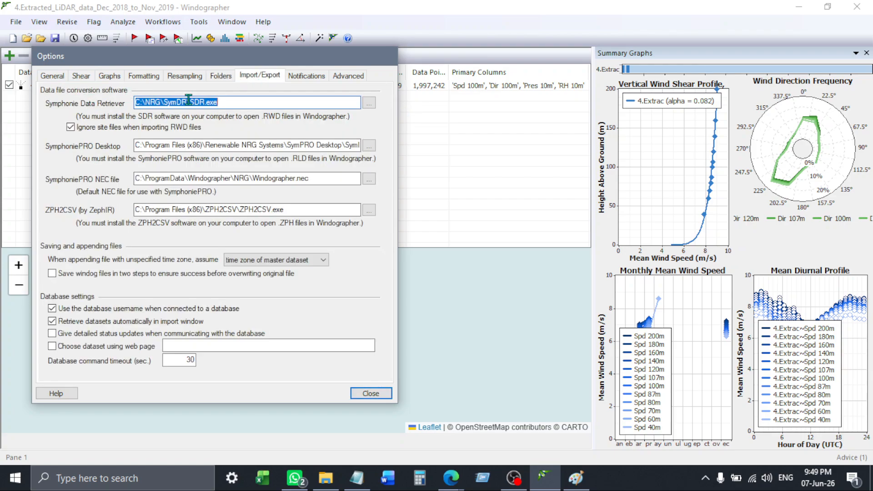
left_click(306, 76)
left_click(349, 75)
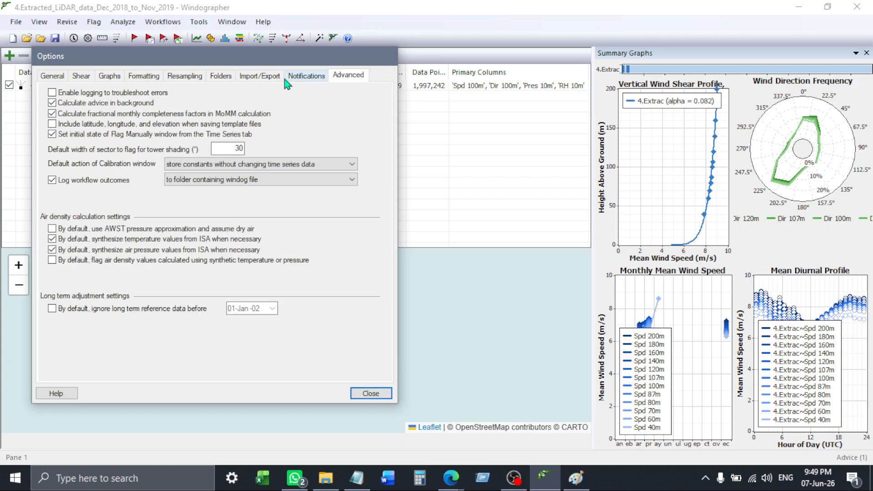
left_click(260, 75)
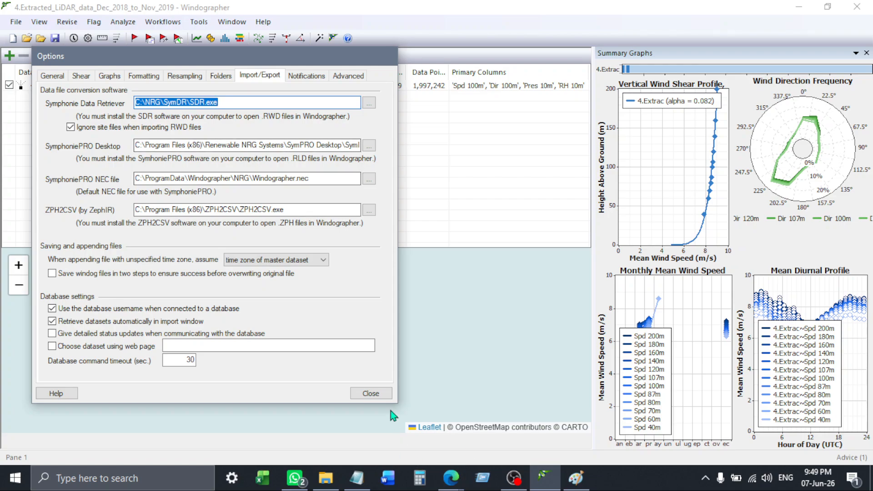
left_click(374, 396)
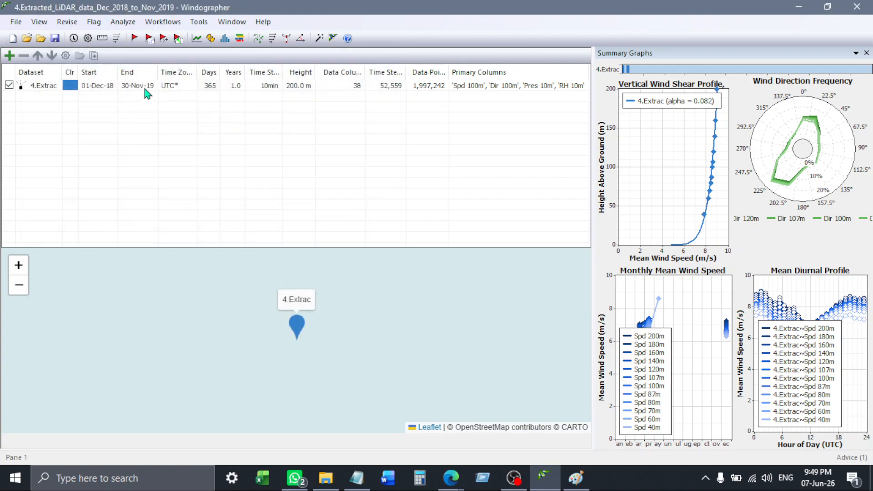
Reopen the 4.Extrac dataset configuration to check its data columns, and close it
left_click(87, 38)
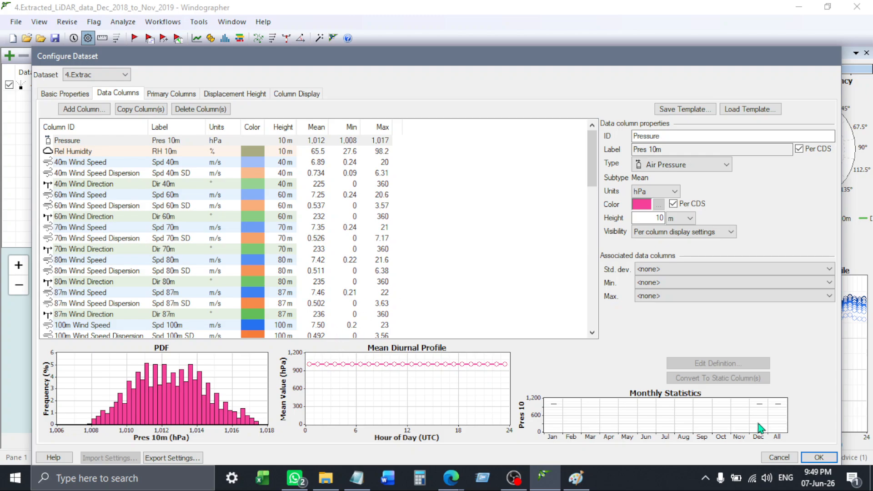
left_click(817, 458)
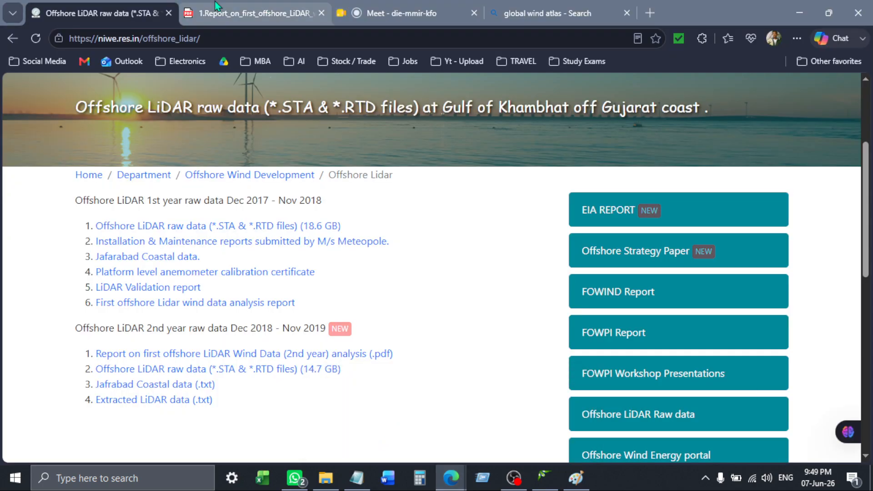
In Edge, open the 2nd year LiDAR analysis report and highlight the Table 2 sensor rows and the anemometers' slope and offset values
left_click(241, 8)
scroll(419, 330, "up", 3)
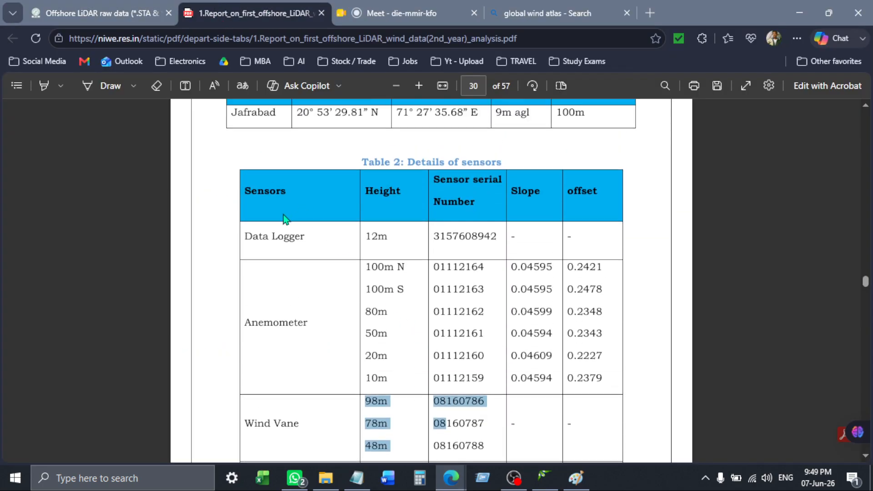
left_click_drag(244, 237, 607, 392)
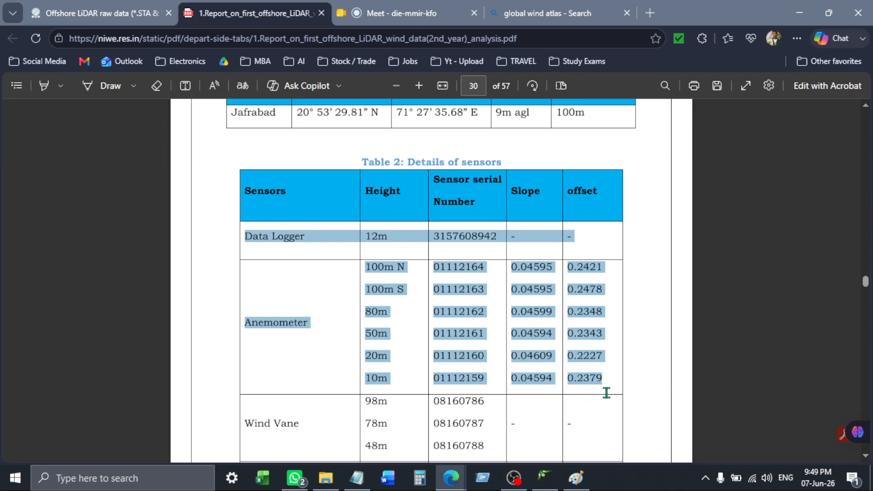
left_click(436, 351)
scroll(302, 191, "down", 3)
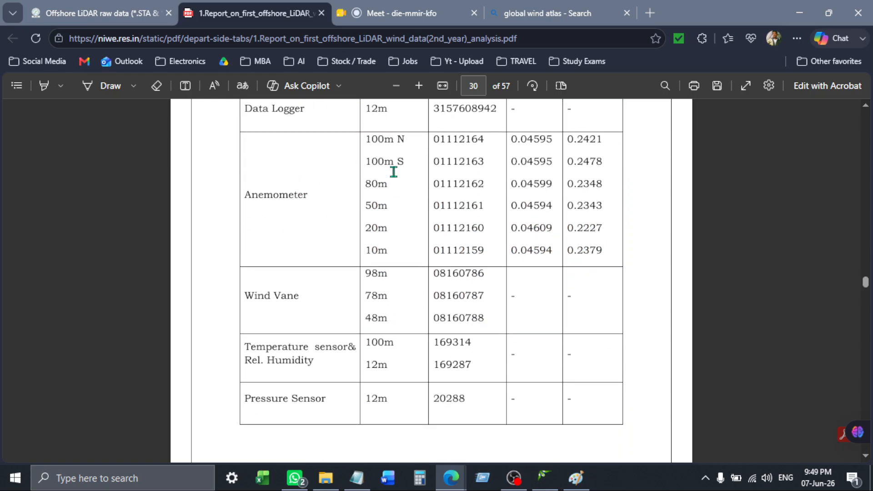
left_click_drag(511, 139, 597, 272)
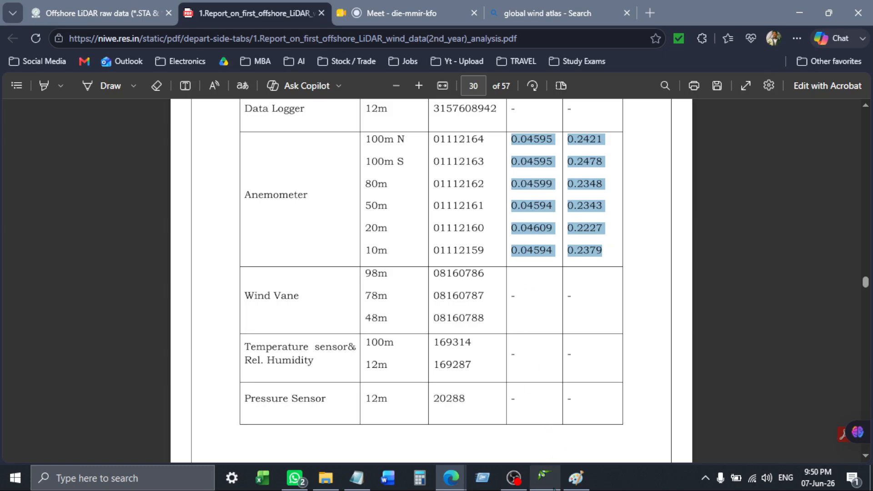
Return to Windographer and examine the calibration scale and offset constants of the 4.Extrac channels, leaving without saving changes
left_click(545, 477)
left_click(39, 22)
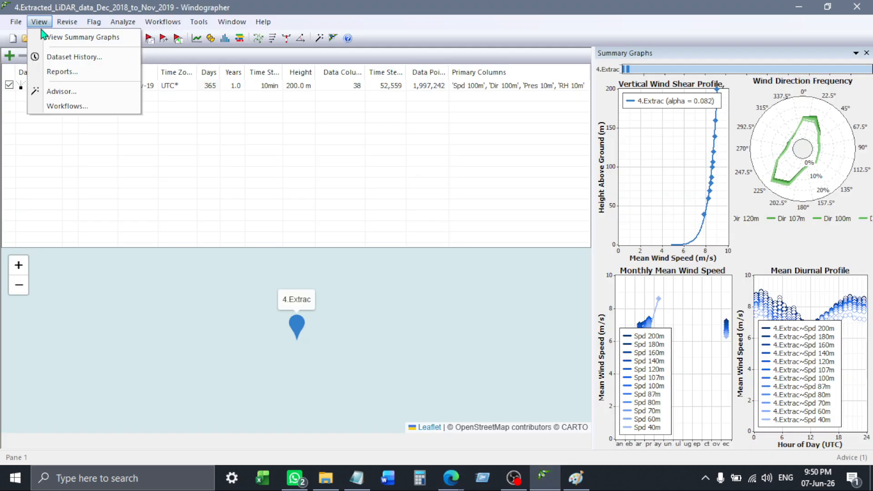
mouse_move(67, 22)
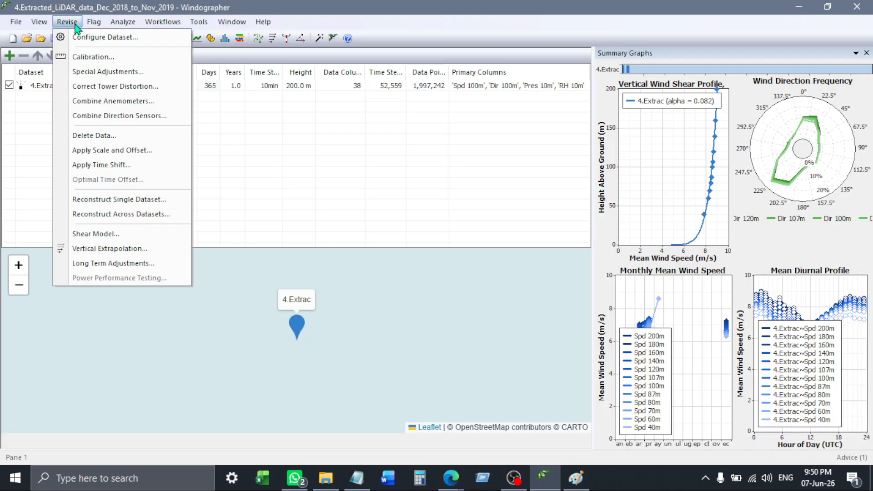
left_click(134, 59)
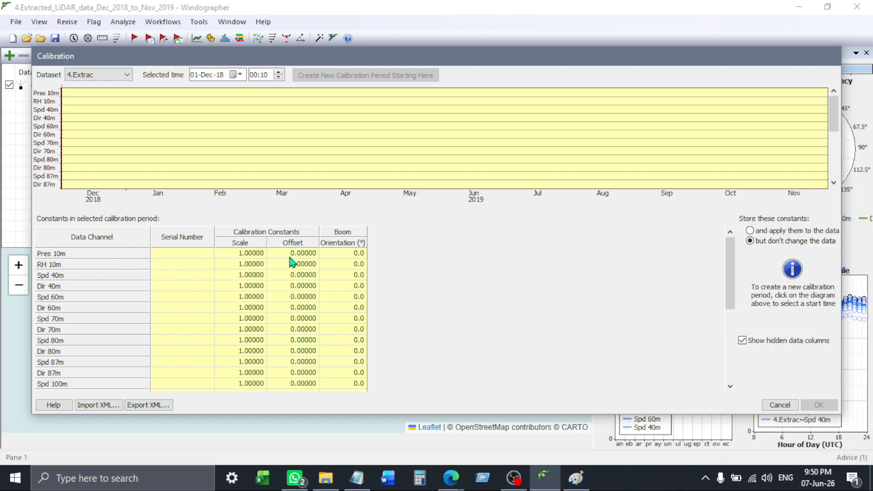
scroll(268, 259, "down", 4)
scroll(268, 259, "up", 4)
scroll(268, 259, "down", 5)
left_click(264, 255)
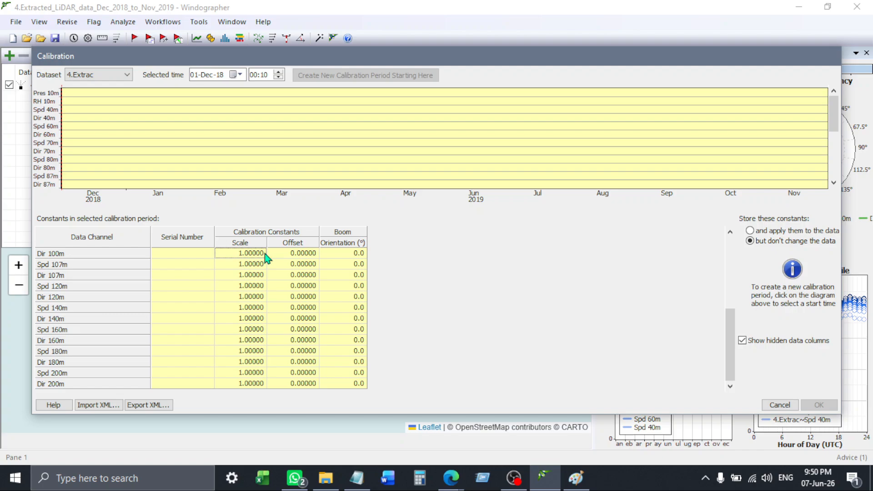
left_click(264, 253)
left_click(316, 265)
left_click(305, 249)
left_click(265, 263)
scroll(256, 276, "up", 5)
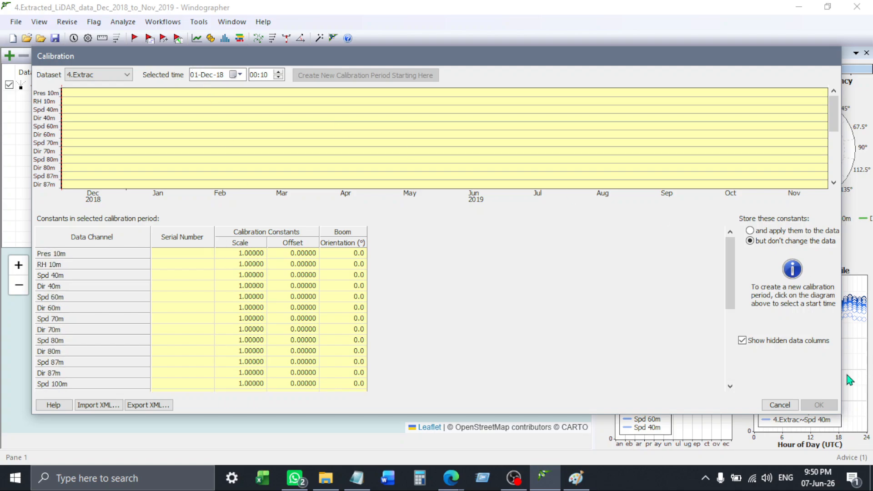
left_click(780, 405)
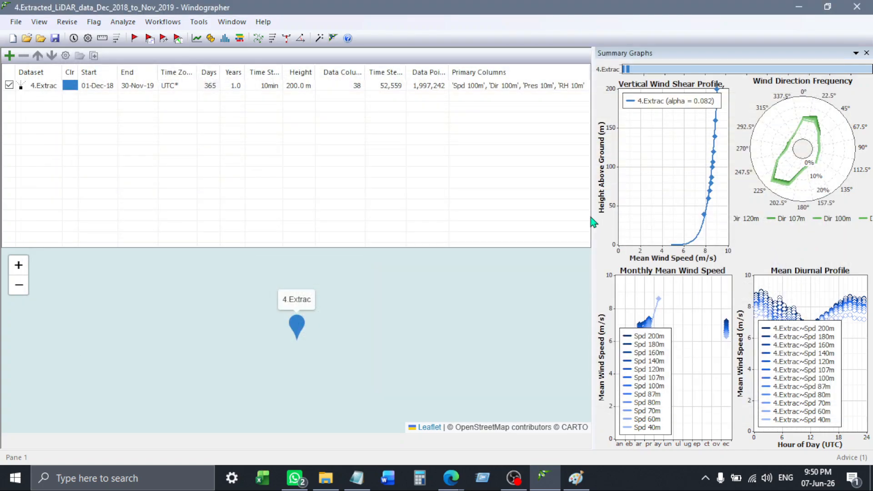
left_click(141, 43)
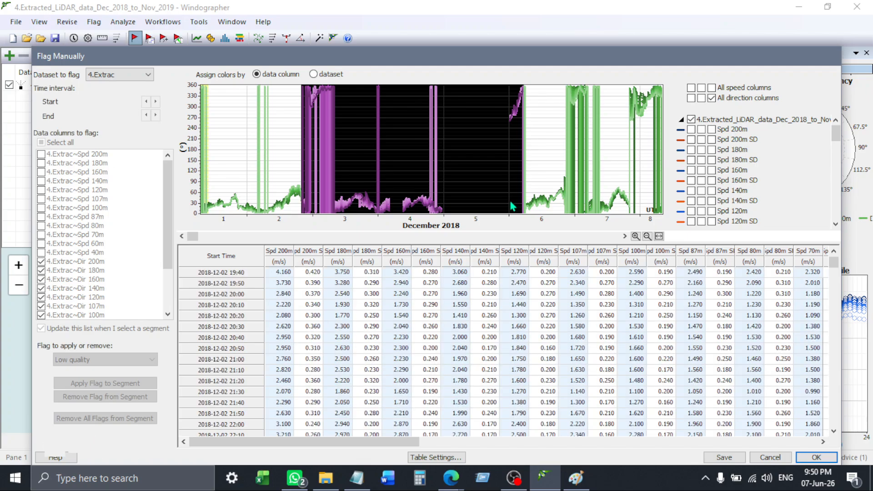
left_click(130, 384)
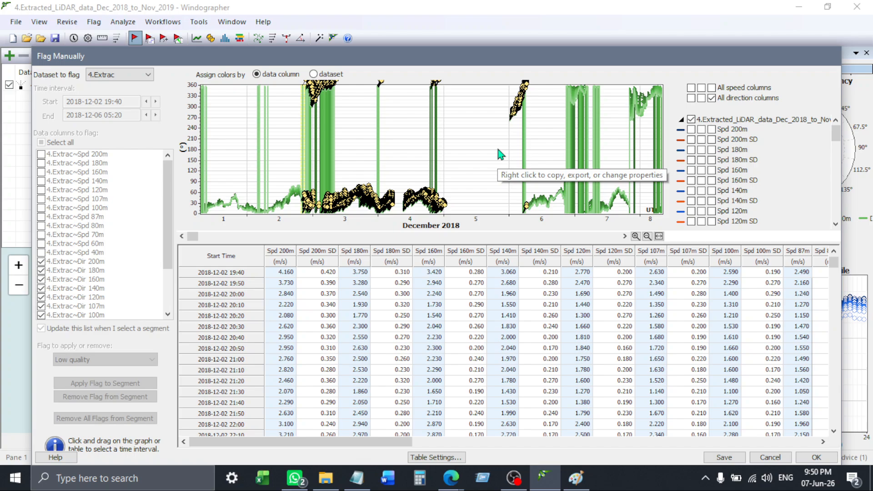
left_click(844, 335)
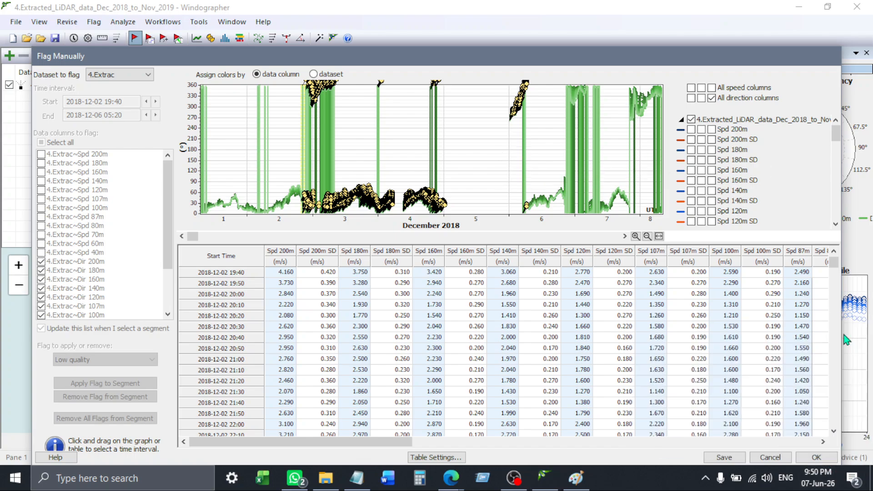
Leave manual flagging without keeping the changes, and widen the Summary Graphs pane to more than half of the window
left_click(770, 457)
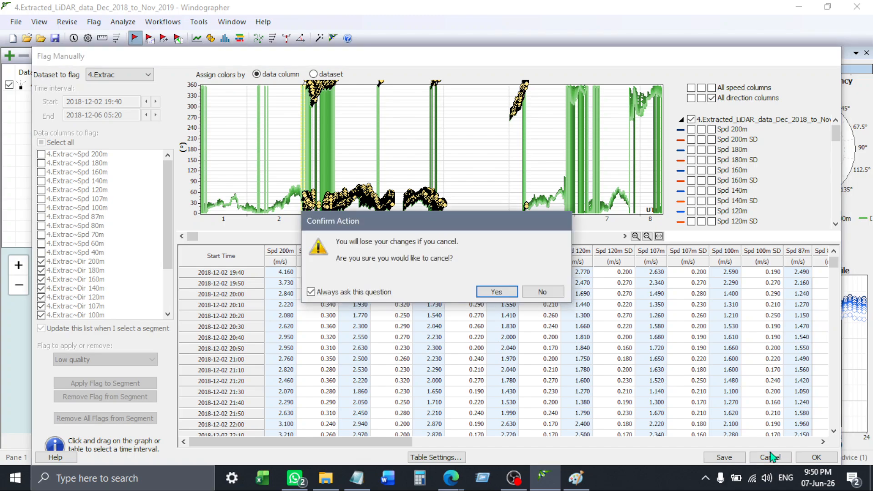
left_click(497, 291)
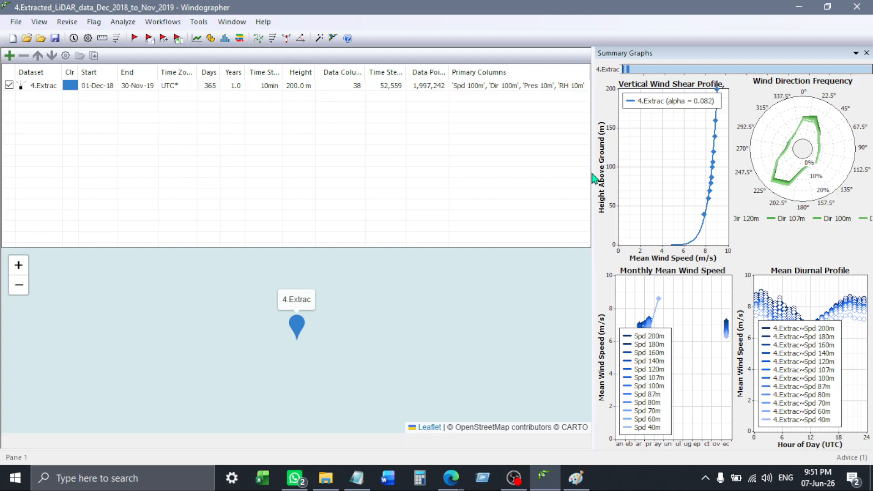
left_click_drag(595, 174, 323, 225)
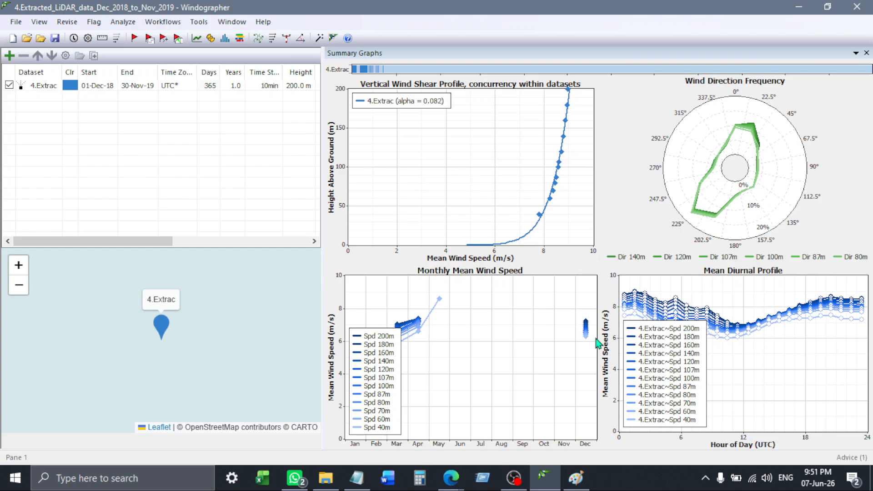
Bring up the Google Meet sharing notice and stop sharing the screen
mouse_move(534, 480)
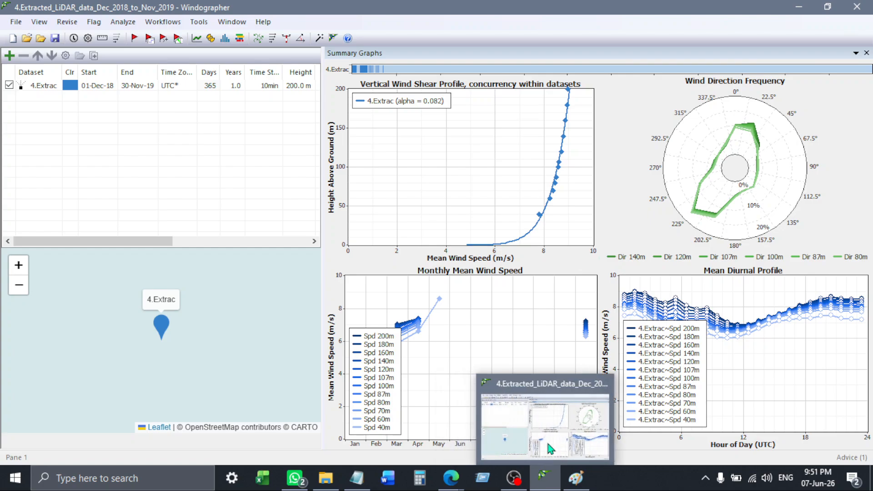
mouse_move(456, 483)
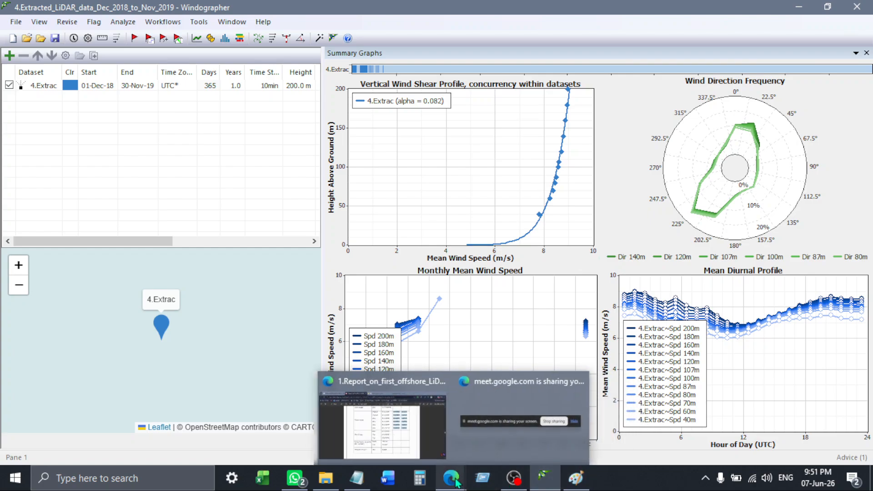
mouse_move(479, 410)
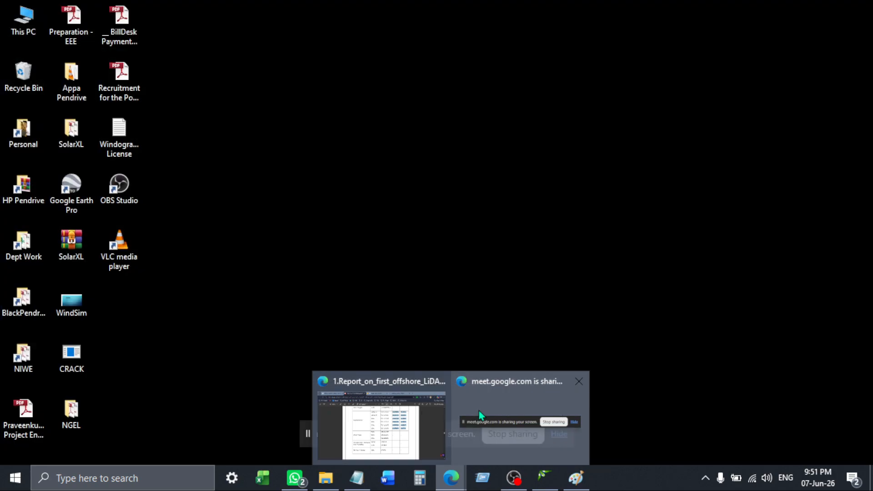
left_click(522, 415)
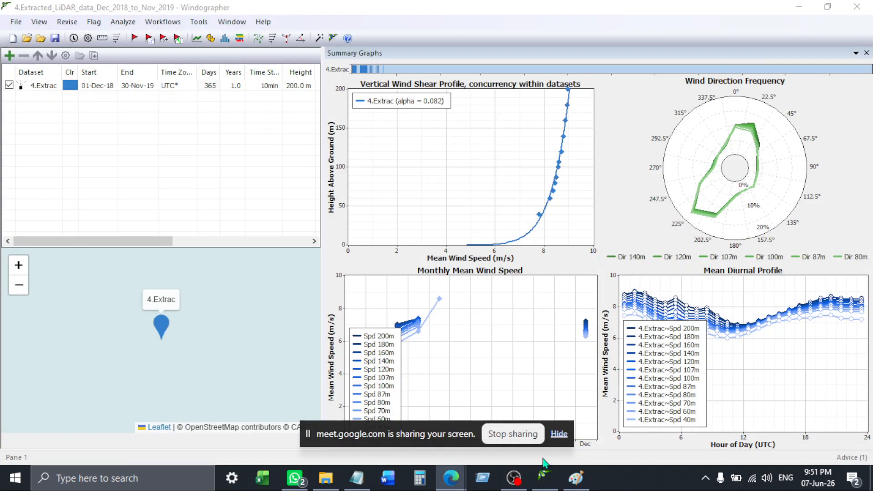
left_click(517, 438)
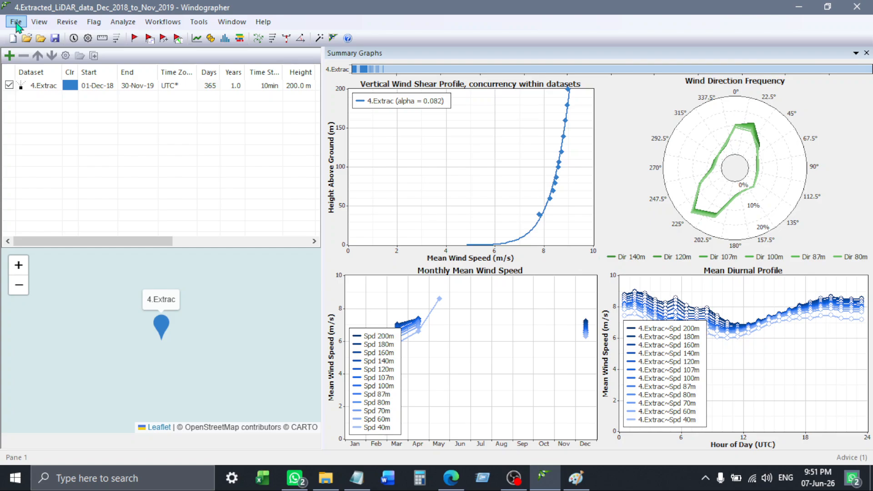
Switch to OBS and stop the ongoing screen recording
mouse_move(510, 475)
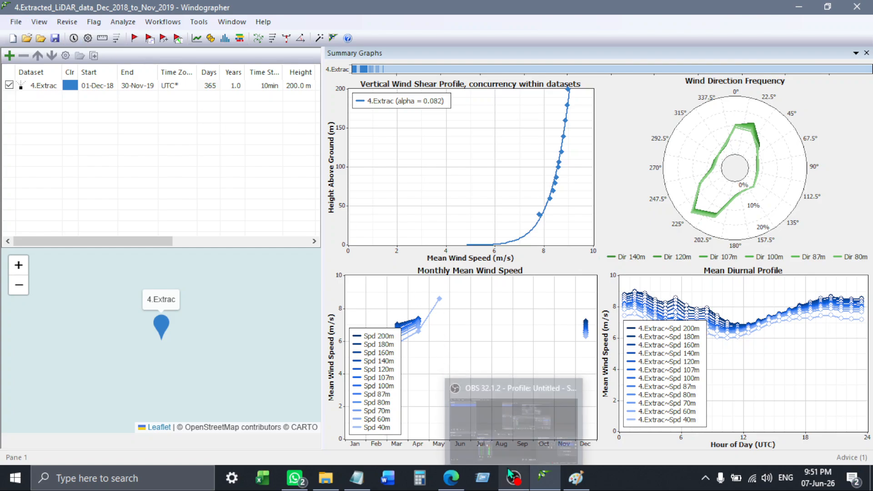
left_click(521, 437)
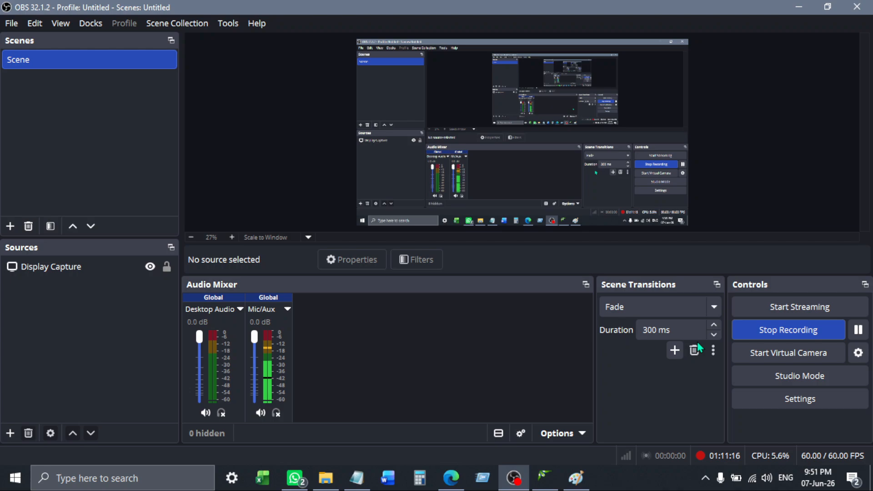
left_click(806, 335)
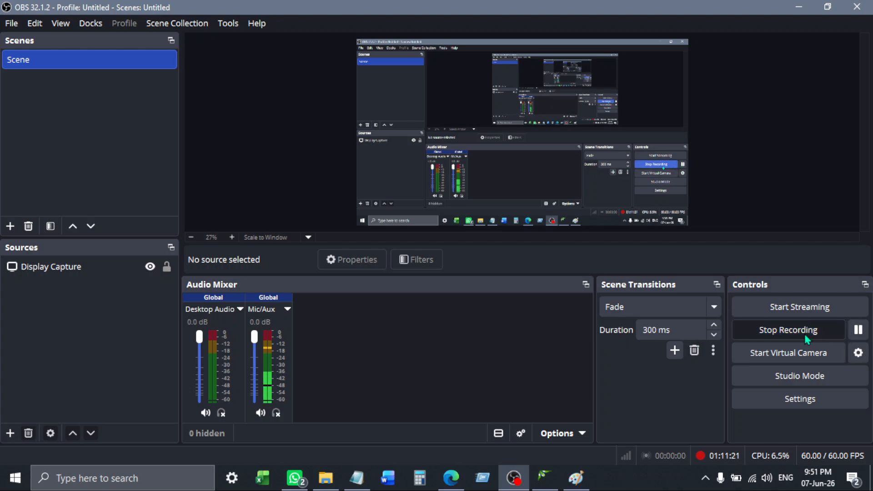